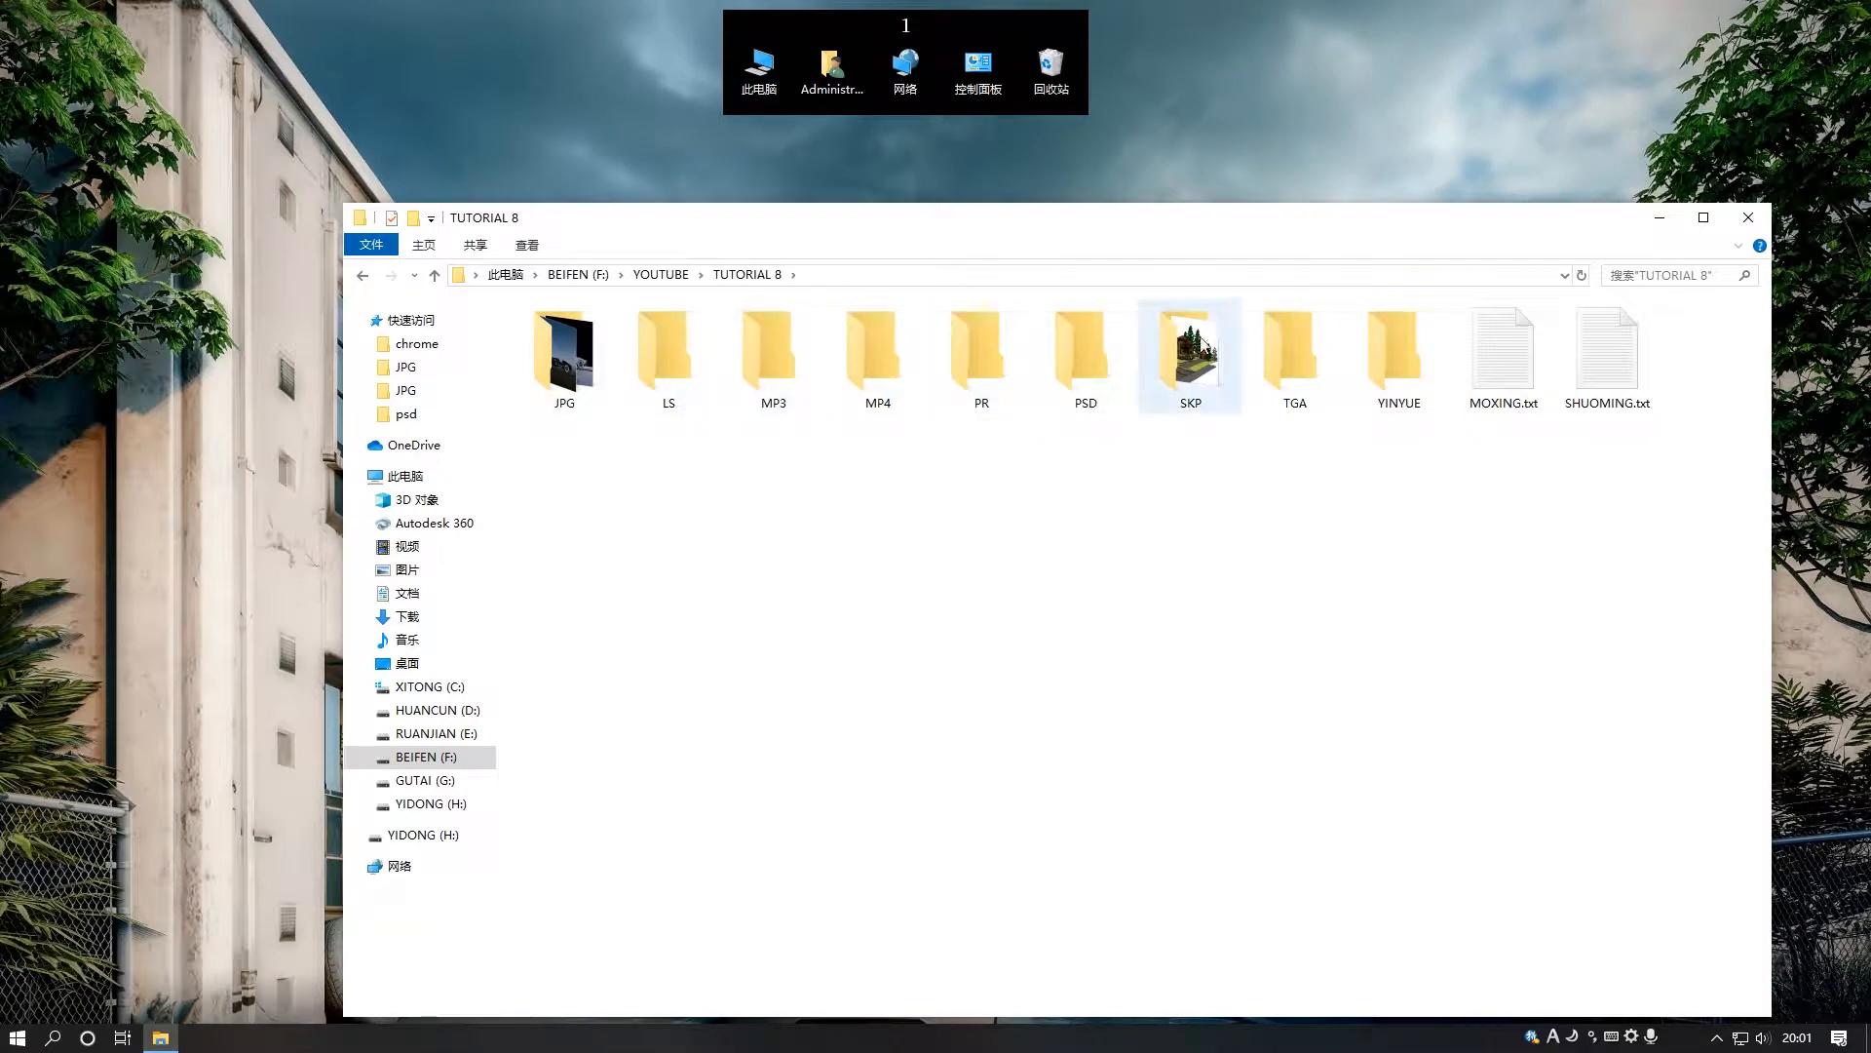
Open the Craftsman+Suburban.skp model from the SKP folder in SketchUp and dismiss the load errors
double_click(1170, 363)
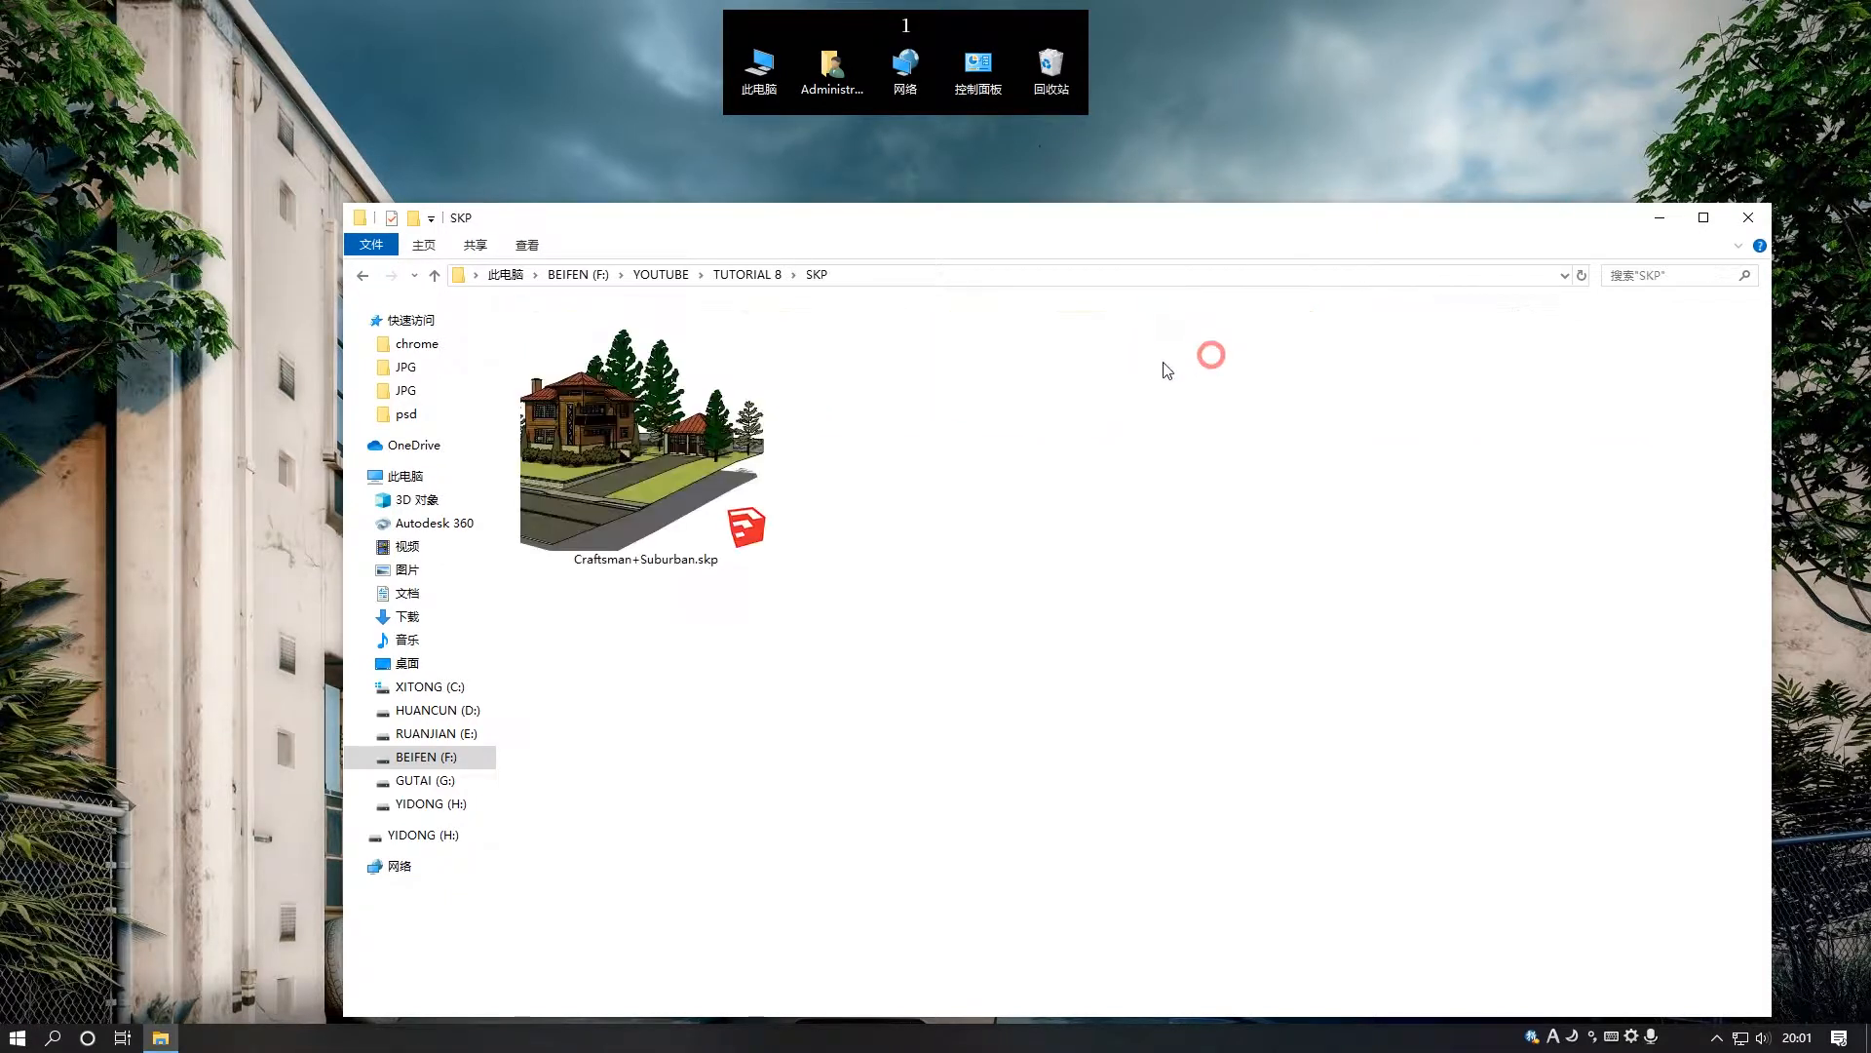
double_click(719, 456)
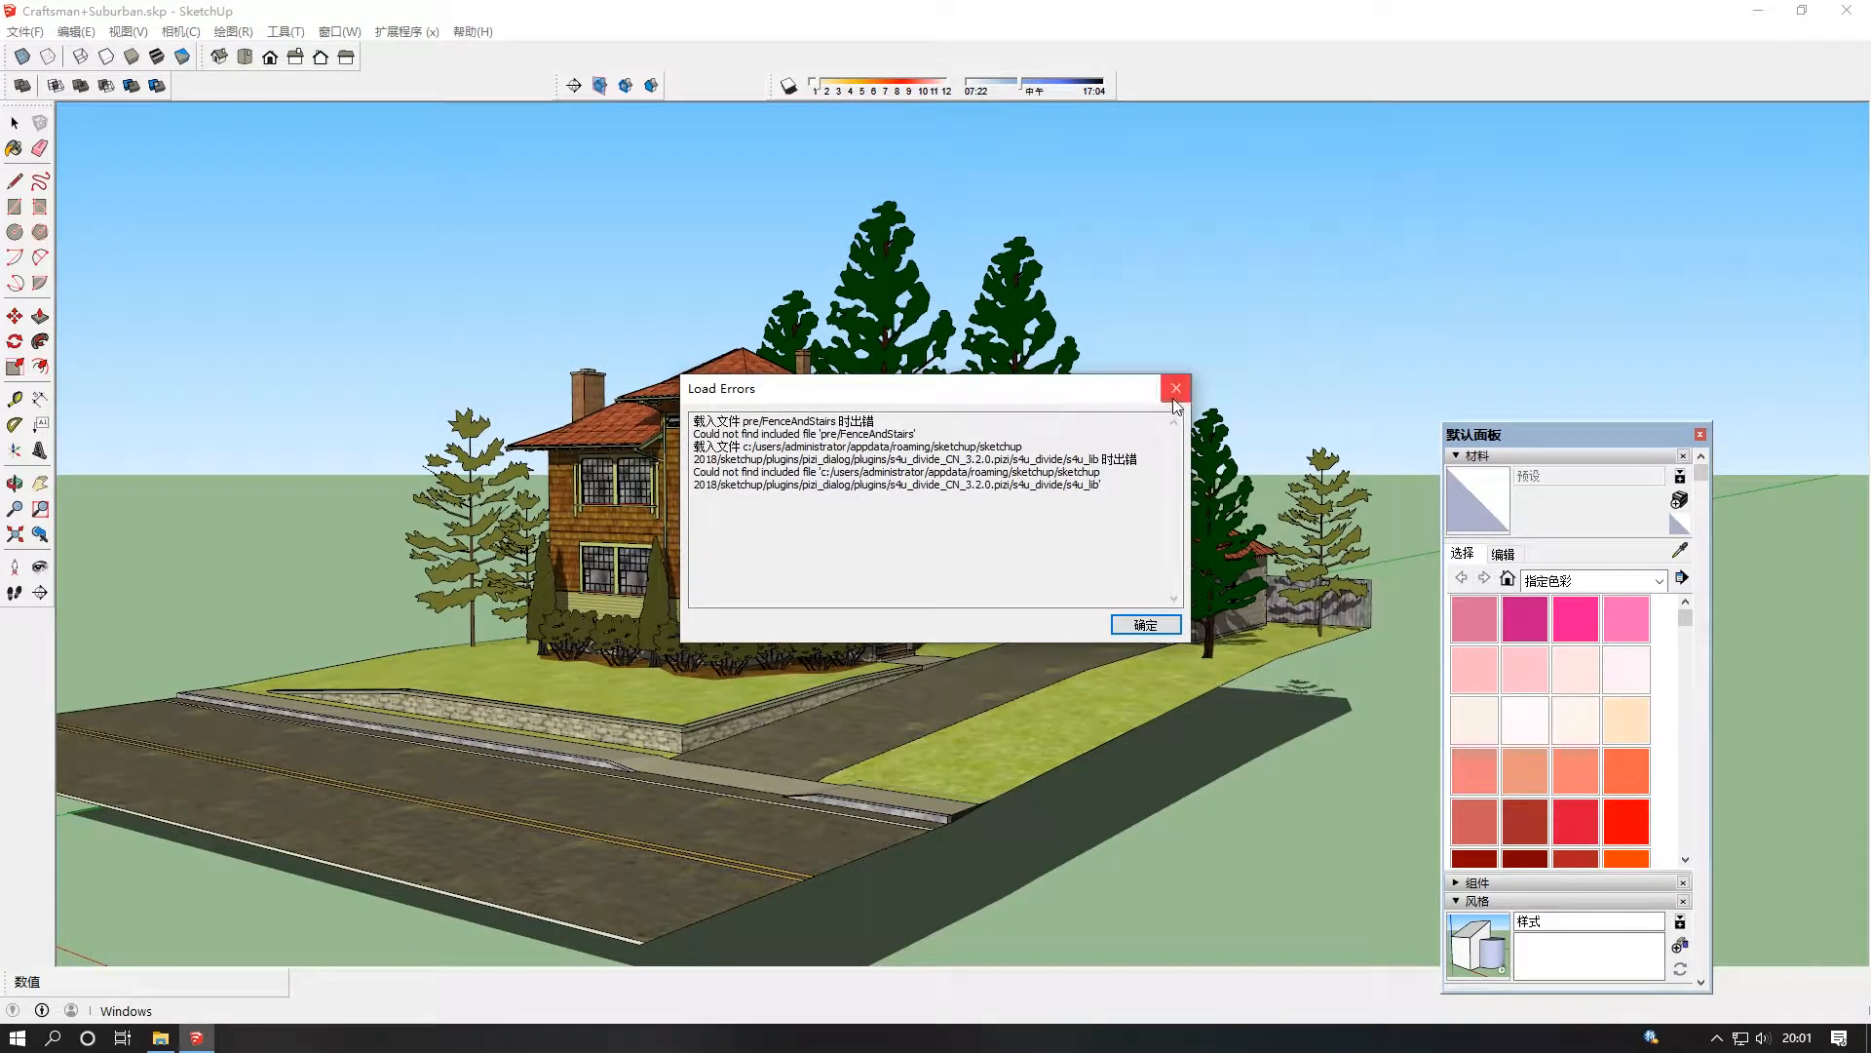
click(1173, 400)
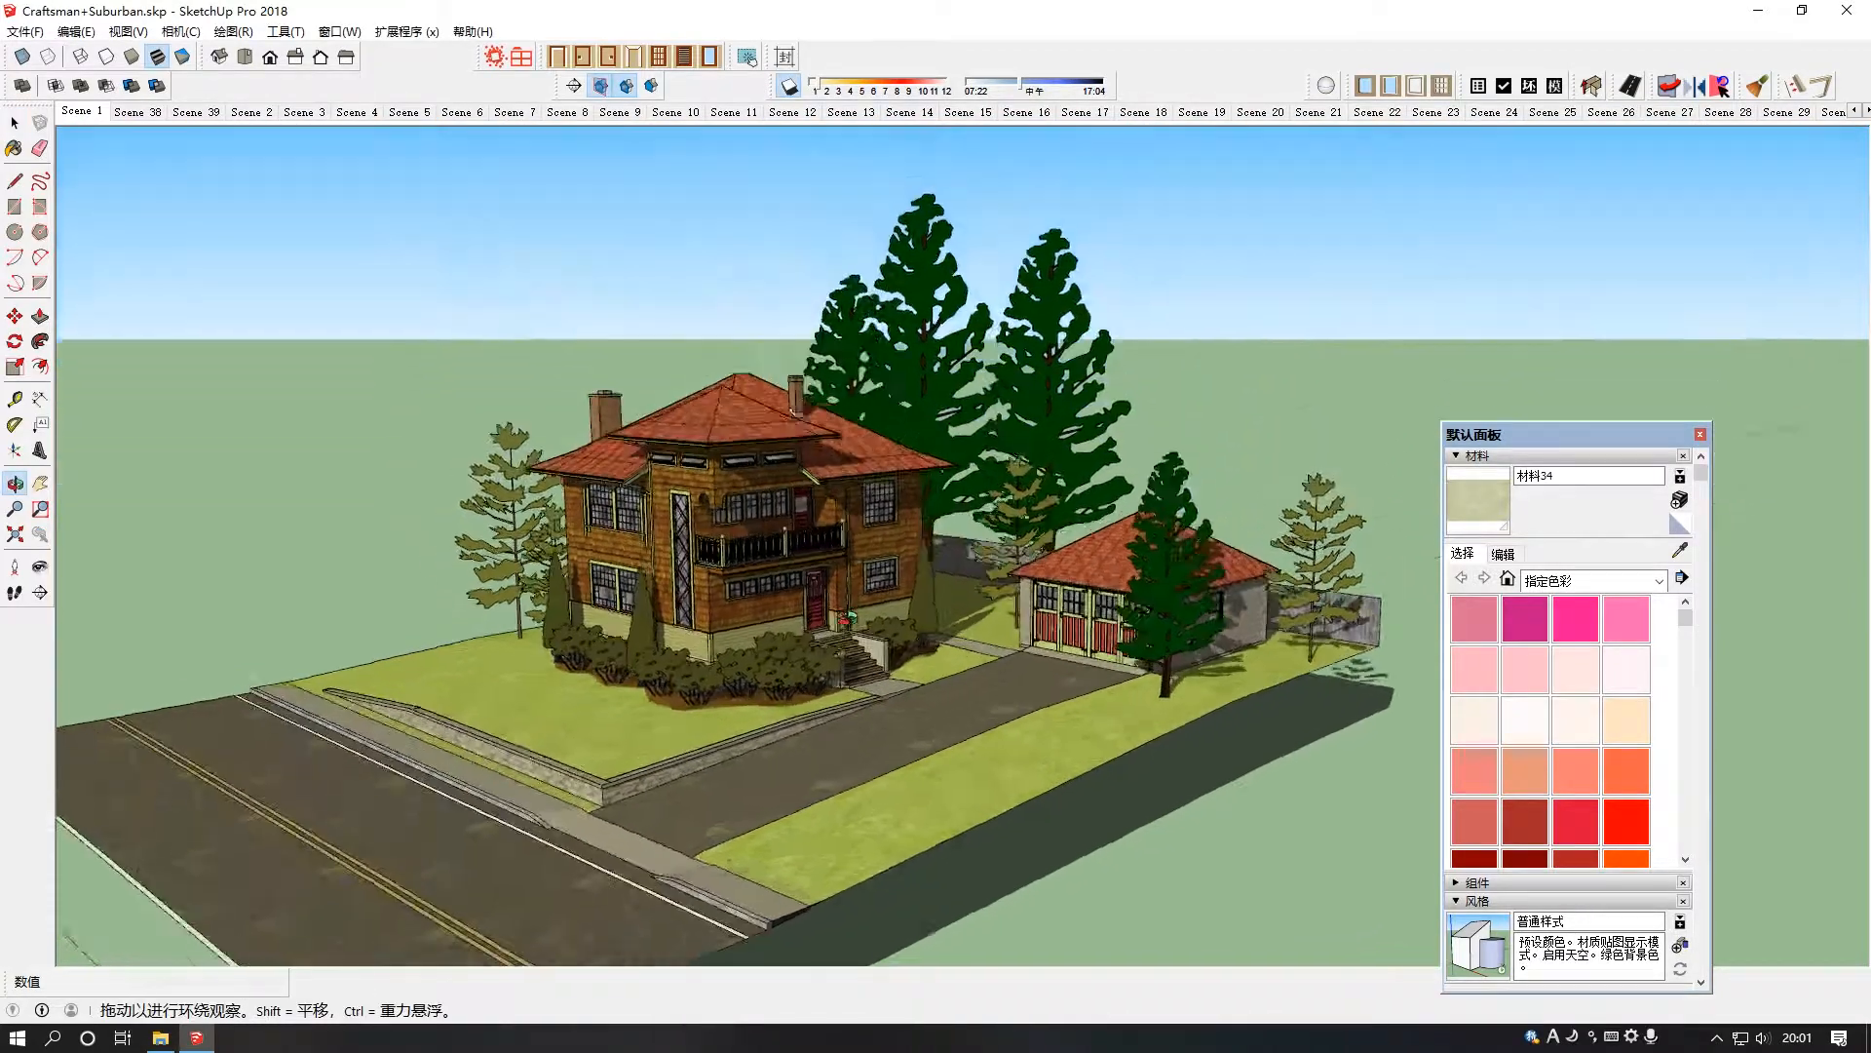
Enter the group containing the house site and delete the two trees standing beside the garage
middle_drag(848, 620, 933, 643)
click(1189, 565)
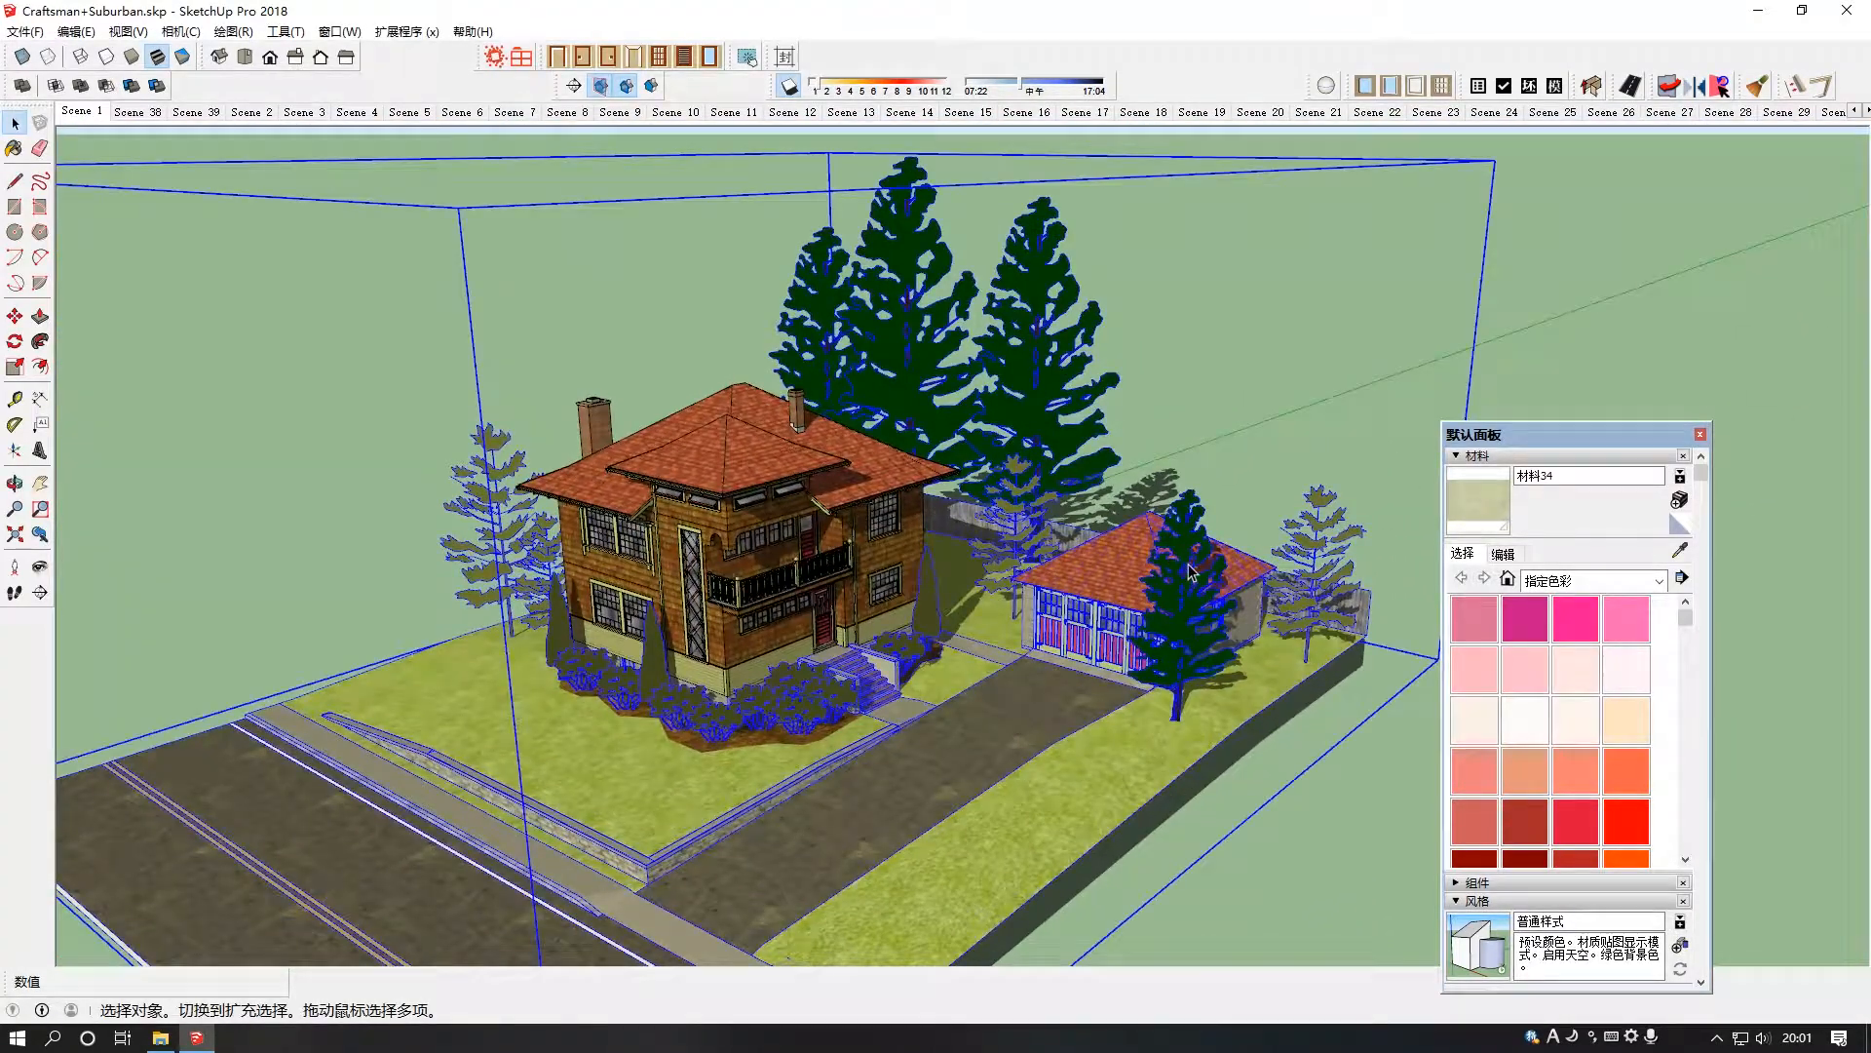
double_click(1189, 568)
click(1190, 568)
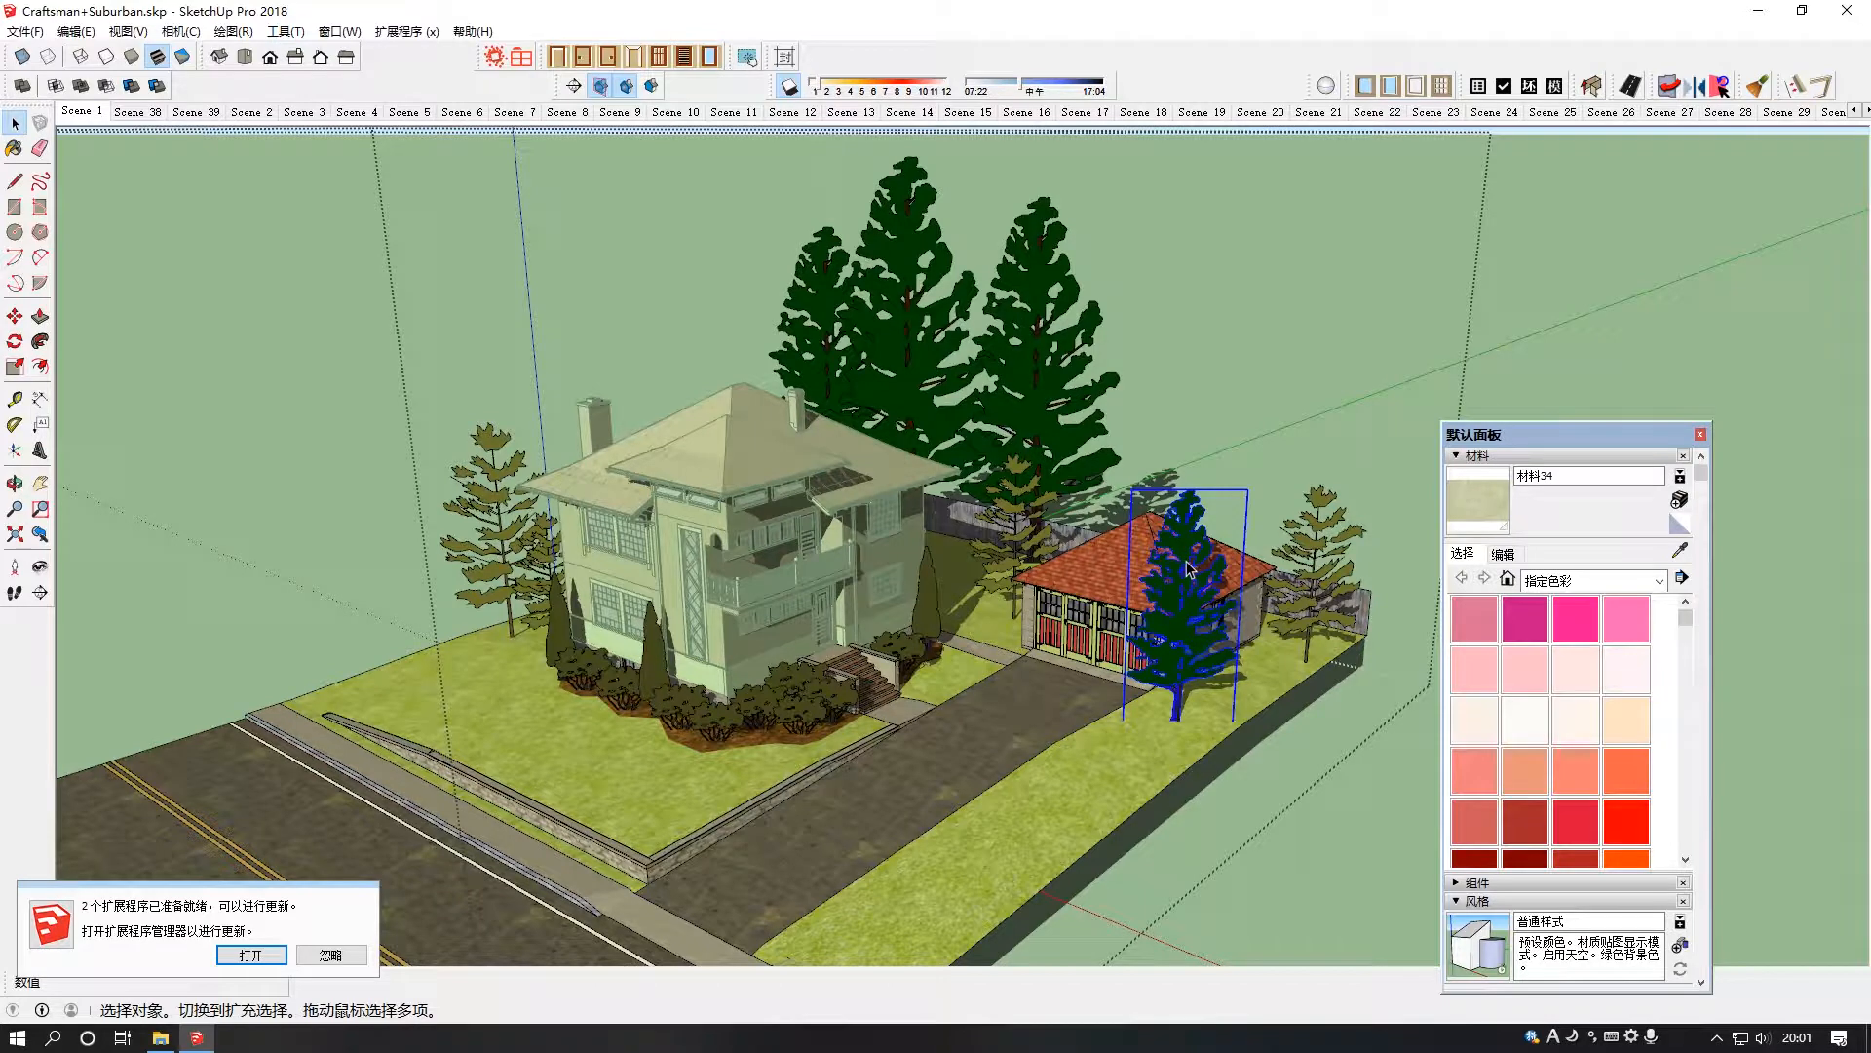
key(Delete)
click(1330, 545)
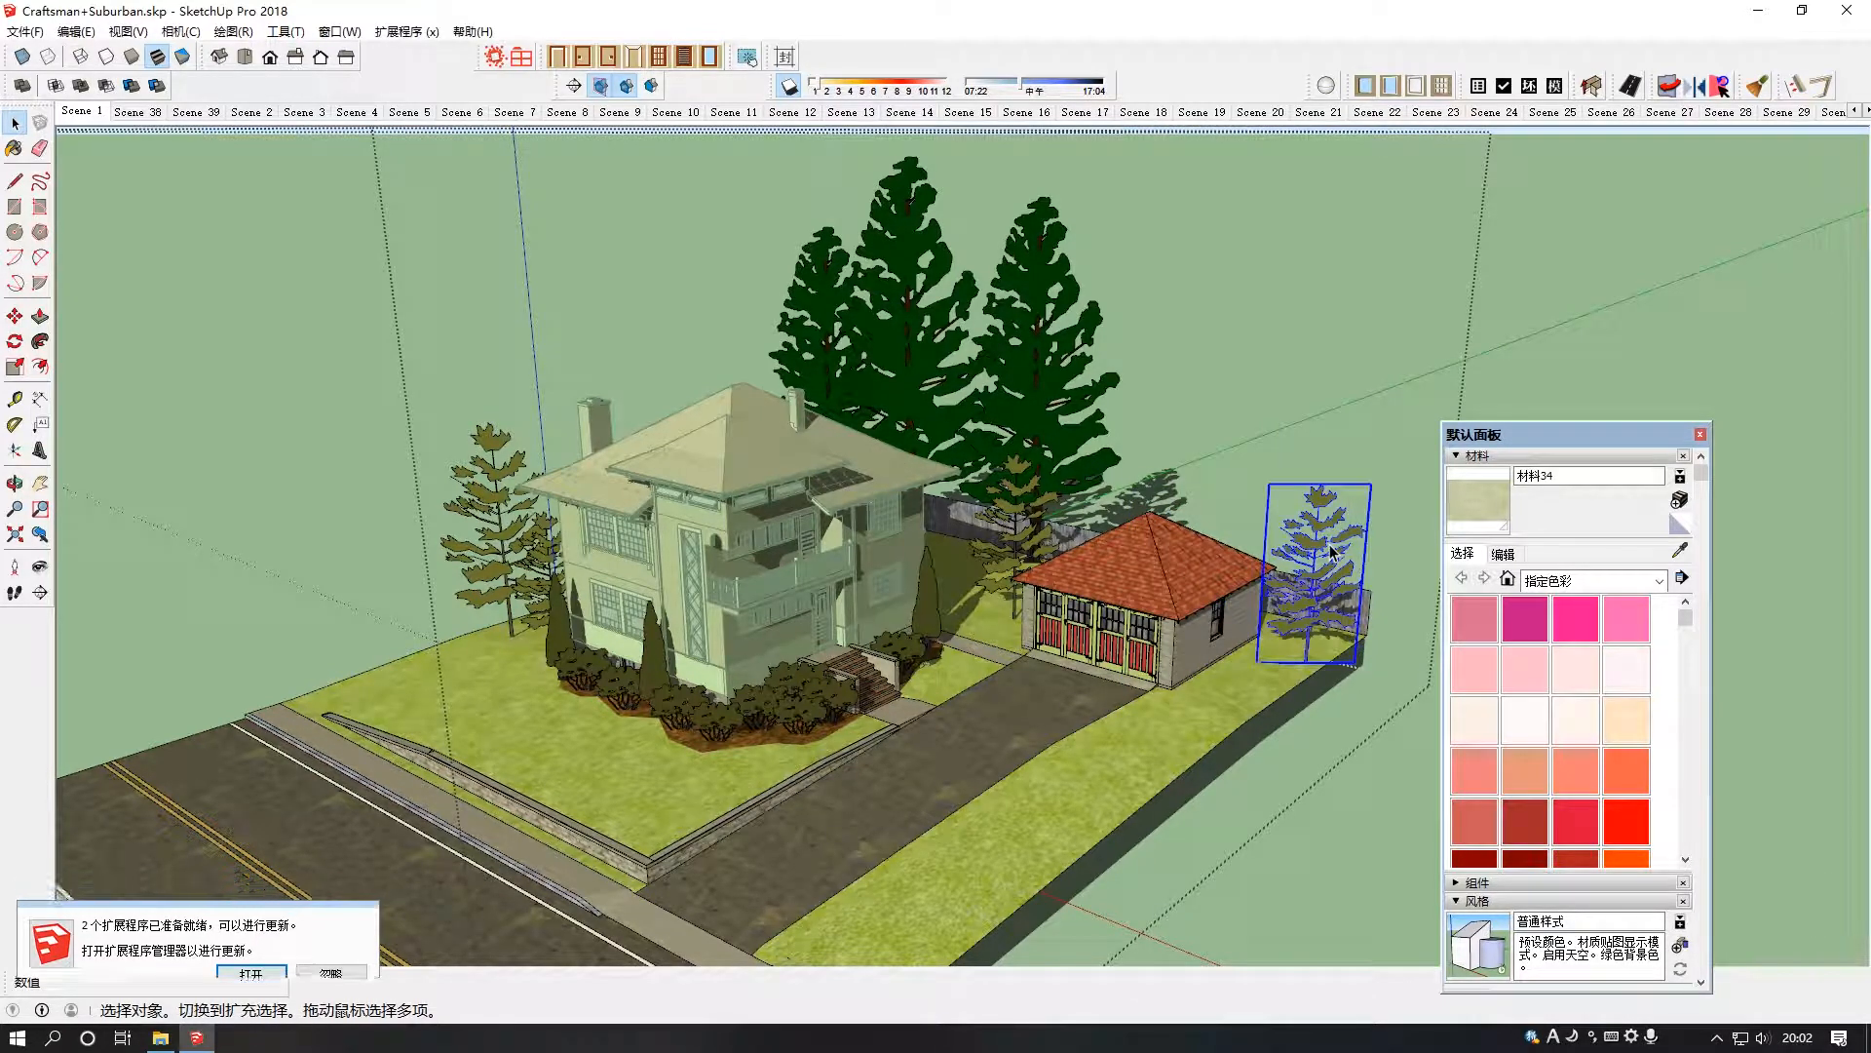
key(Delete)
Delete the remaining trees behind and beside the house inside the open group
click(1015, 429)
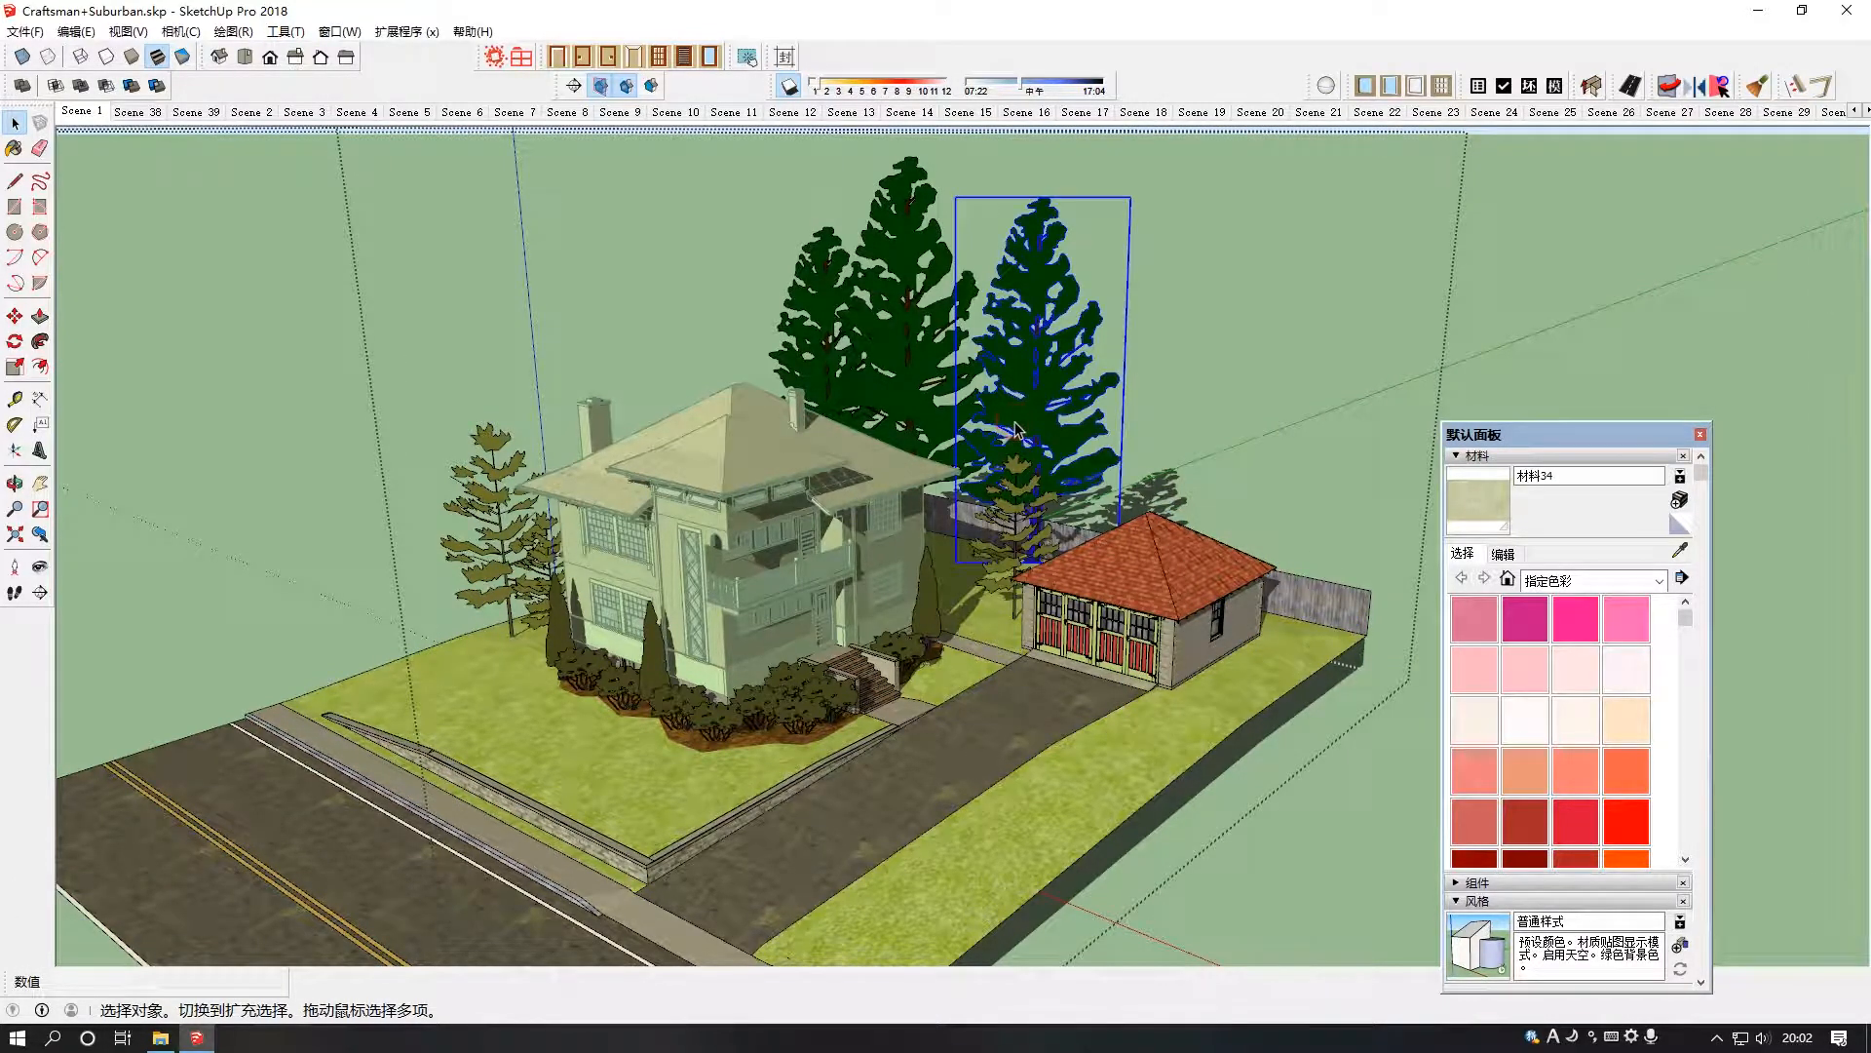
key(Delete)
click(938, 360)
key(Delete)
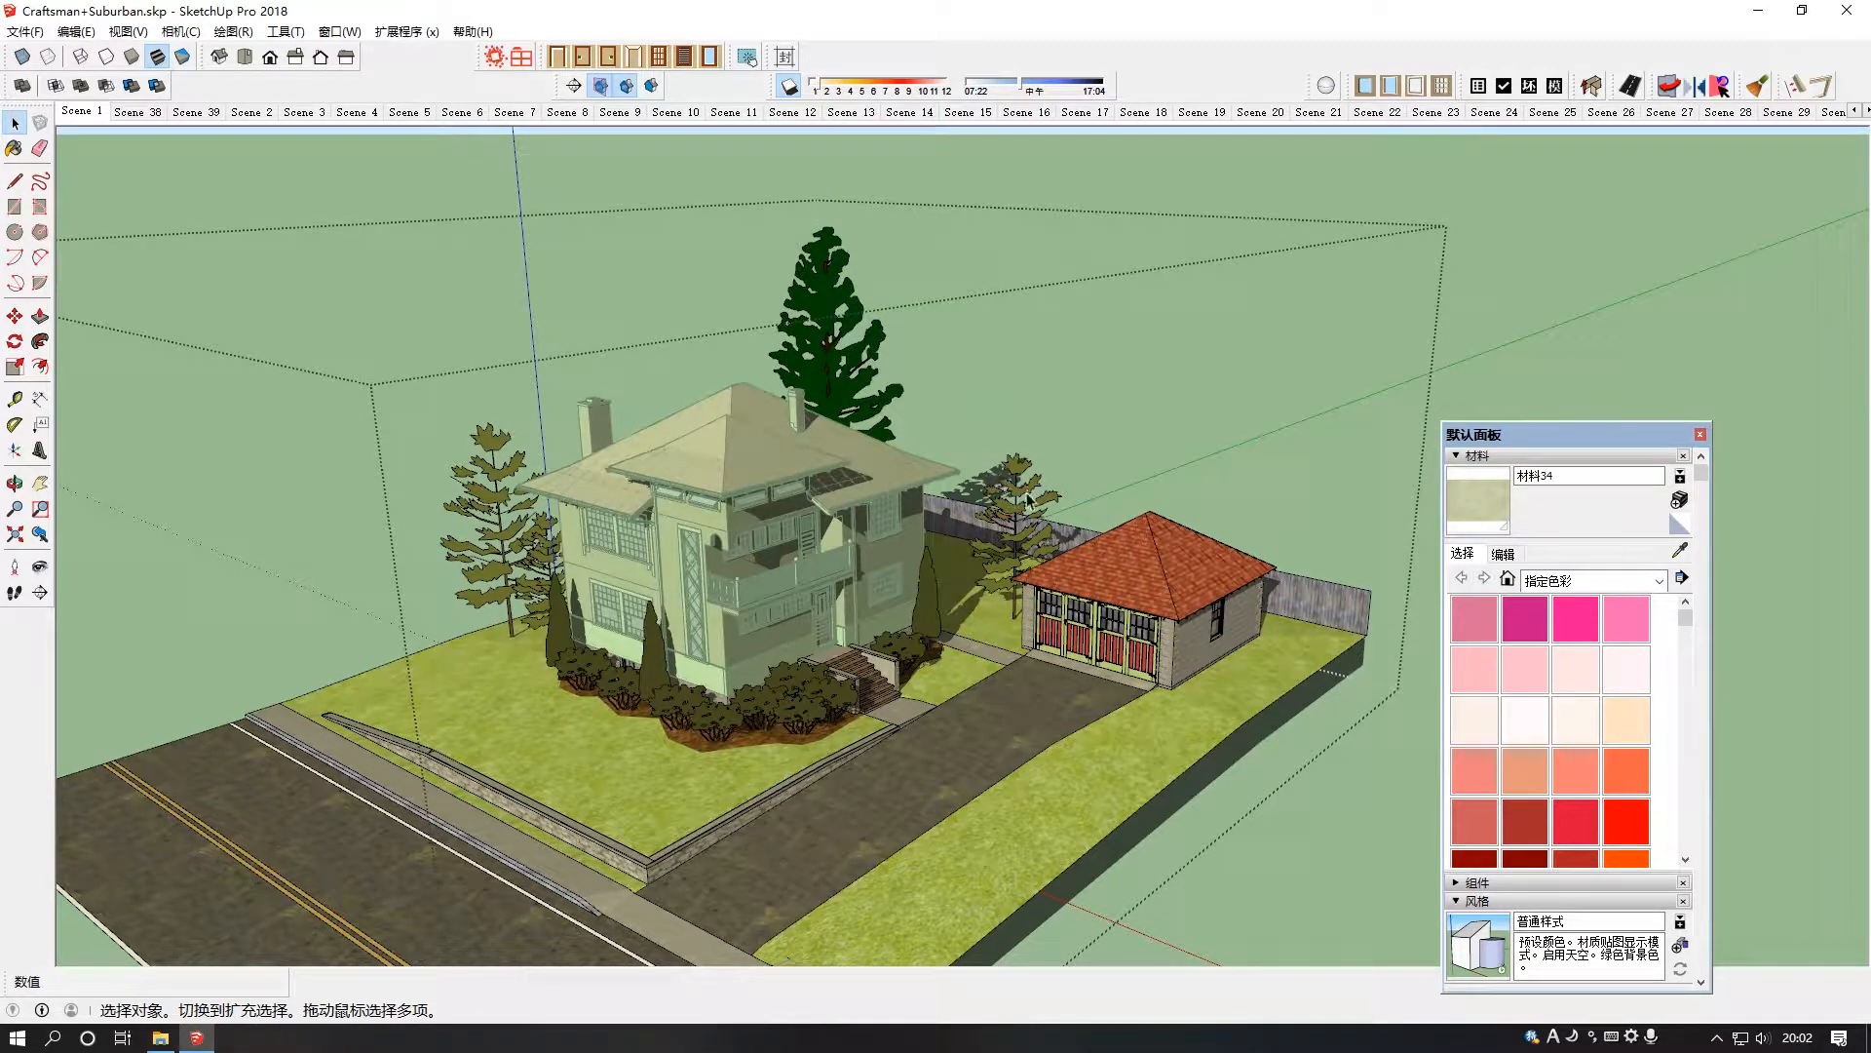
key(Delete)
click(841, 407)
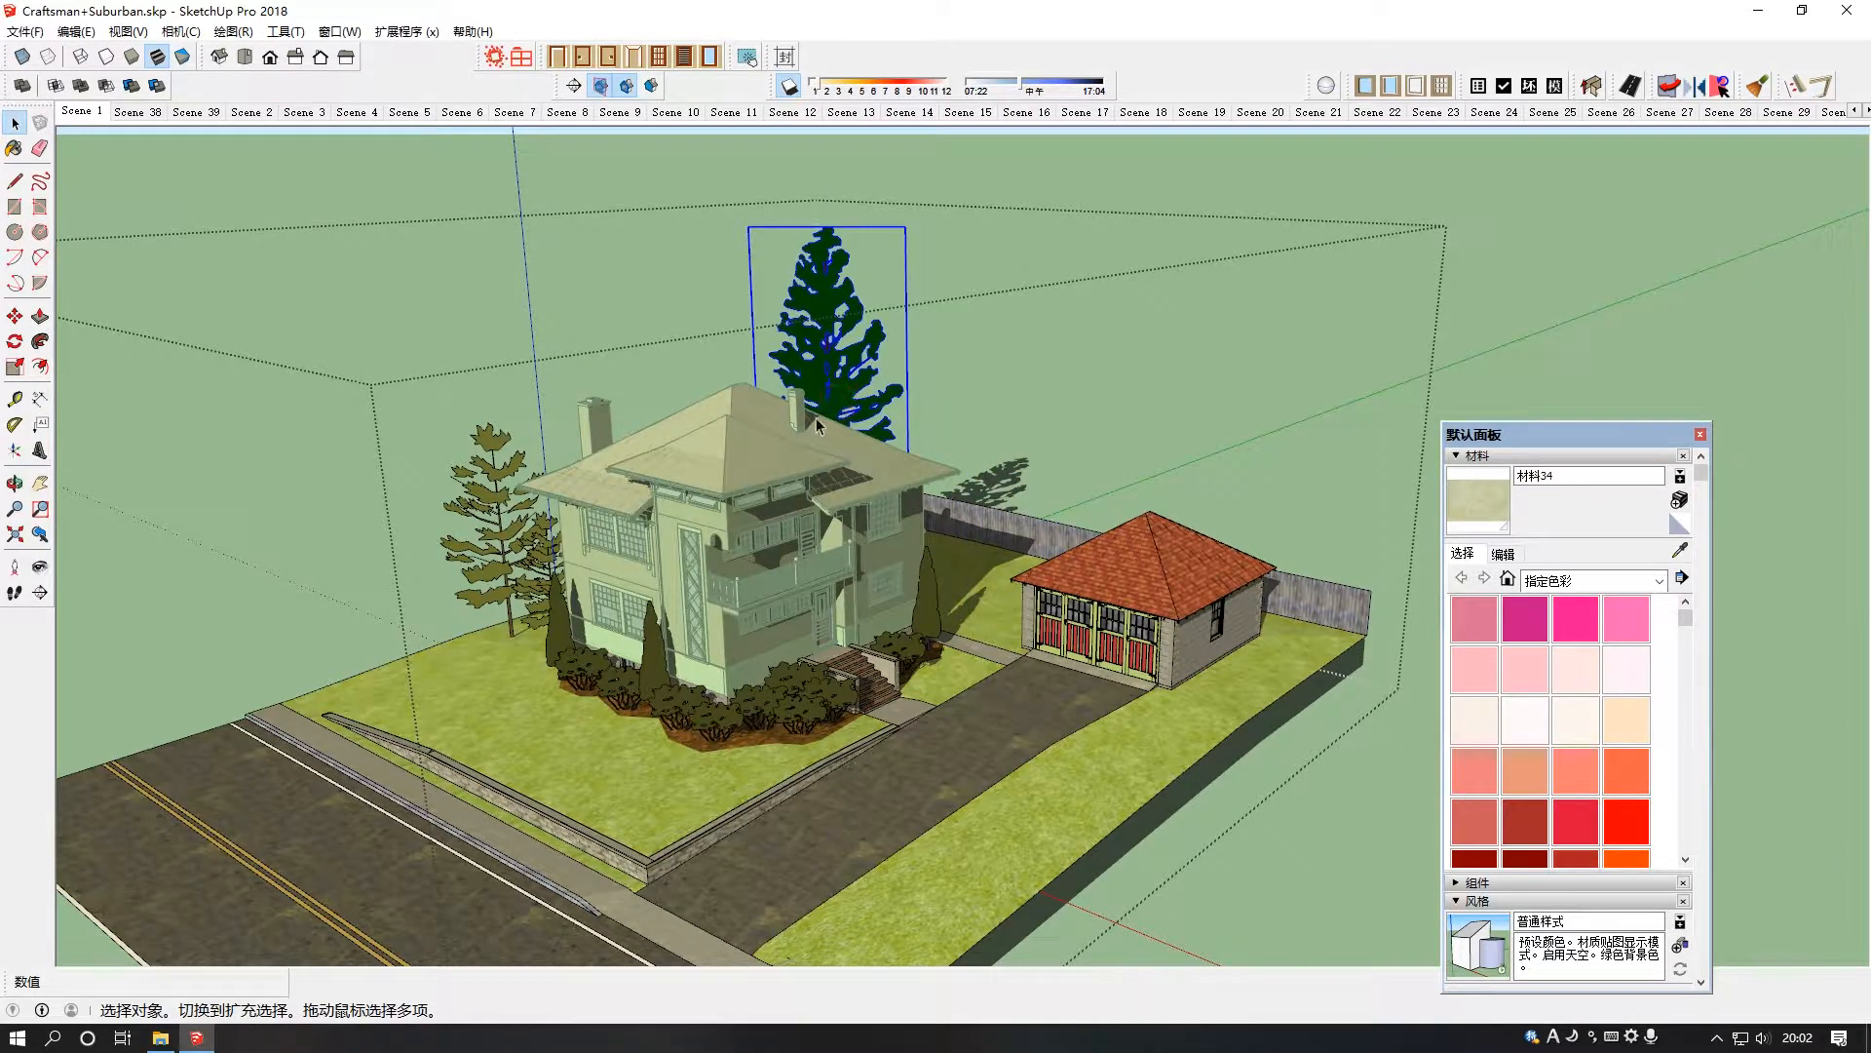
key(Delete)
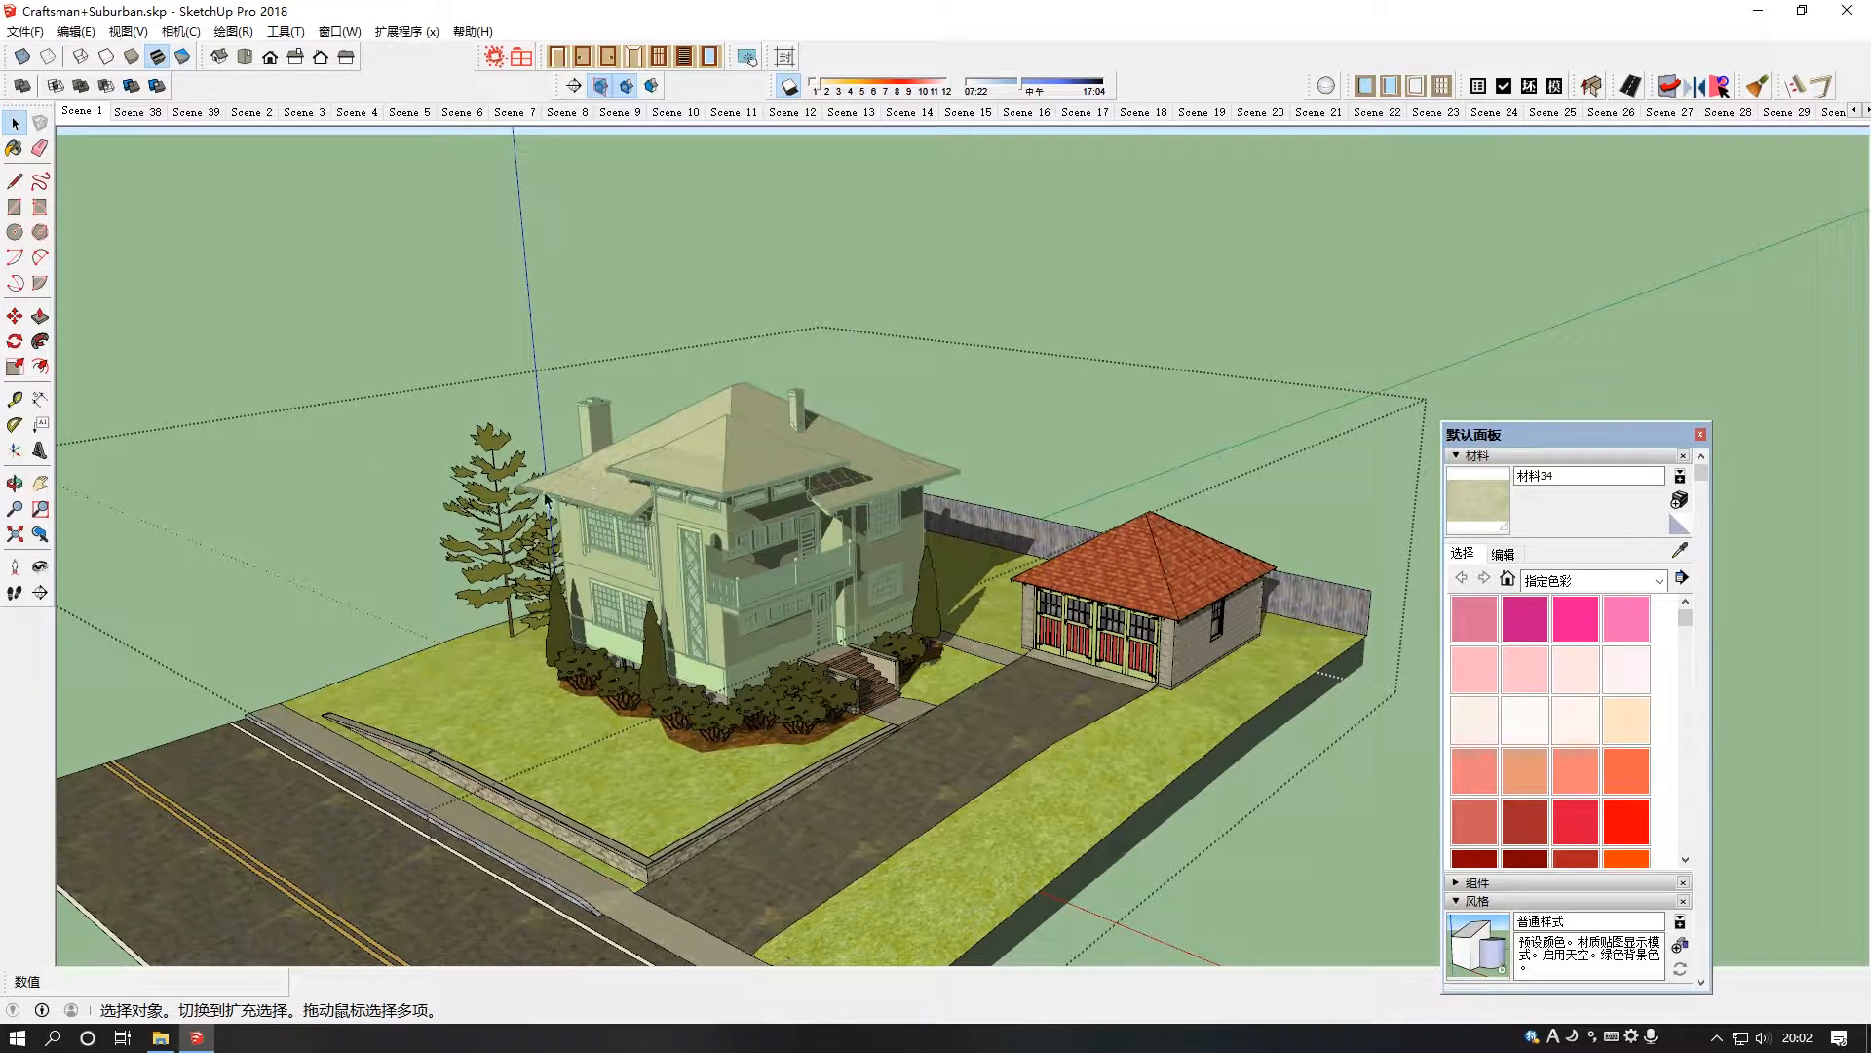
click(492, 499)
key(Delete)
key(Delete)
click(536, 585)
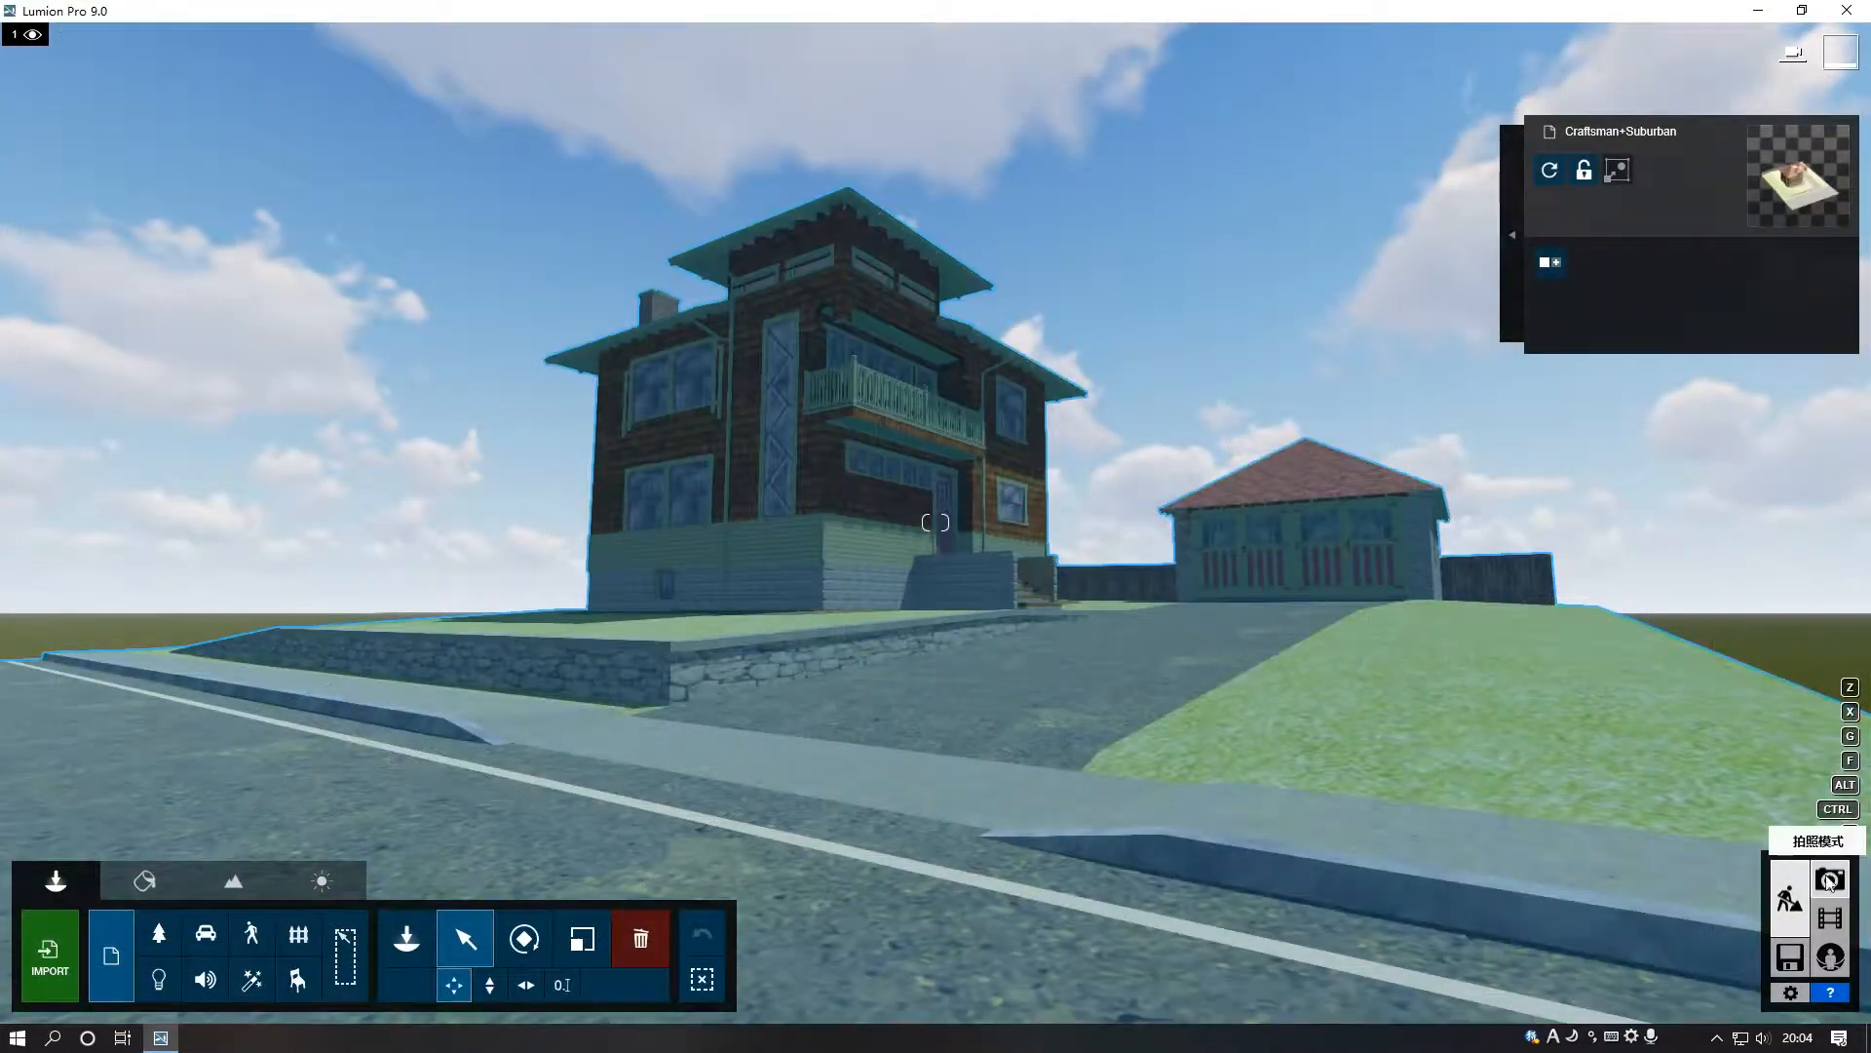
In Lumion, give the imported model's lawn the last 3D grass material of the nature library and save the material change
key(q)
right_drag(1177, 612, 1160, 780)
click(146, 880)
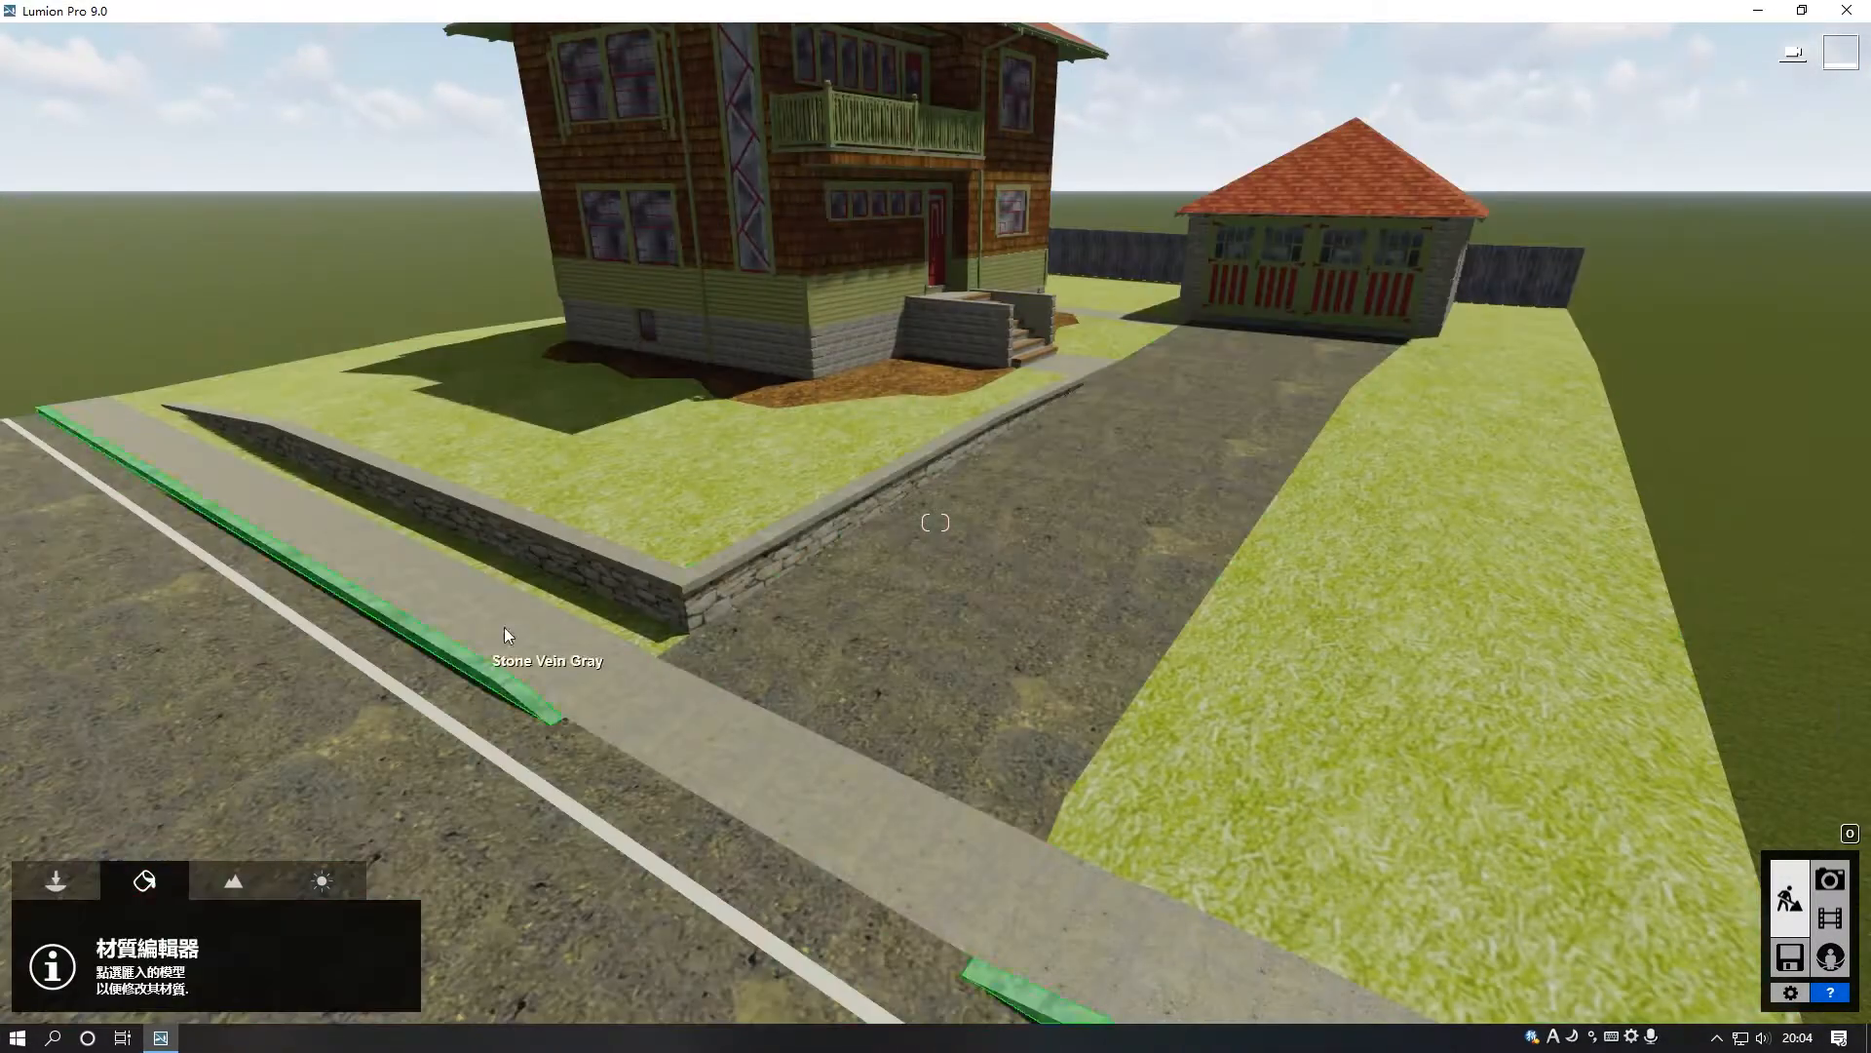
click(648, 478)
click(78, 362)
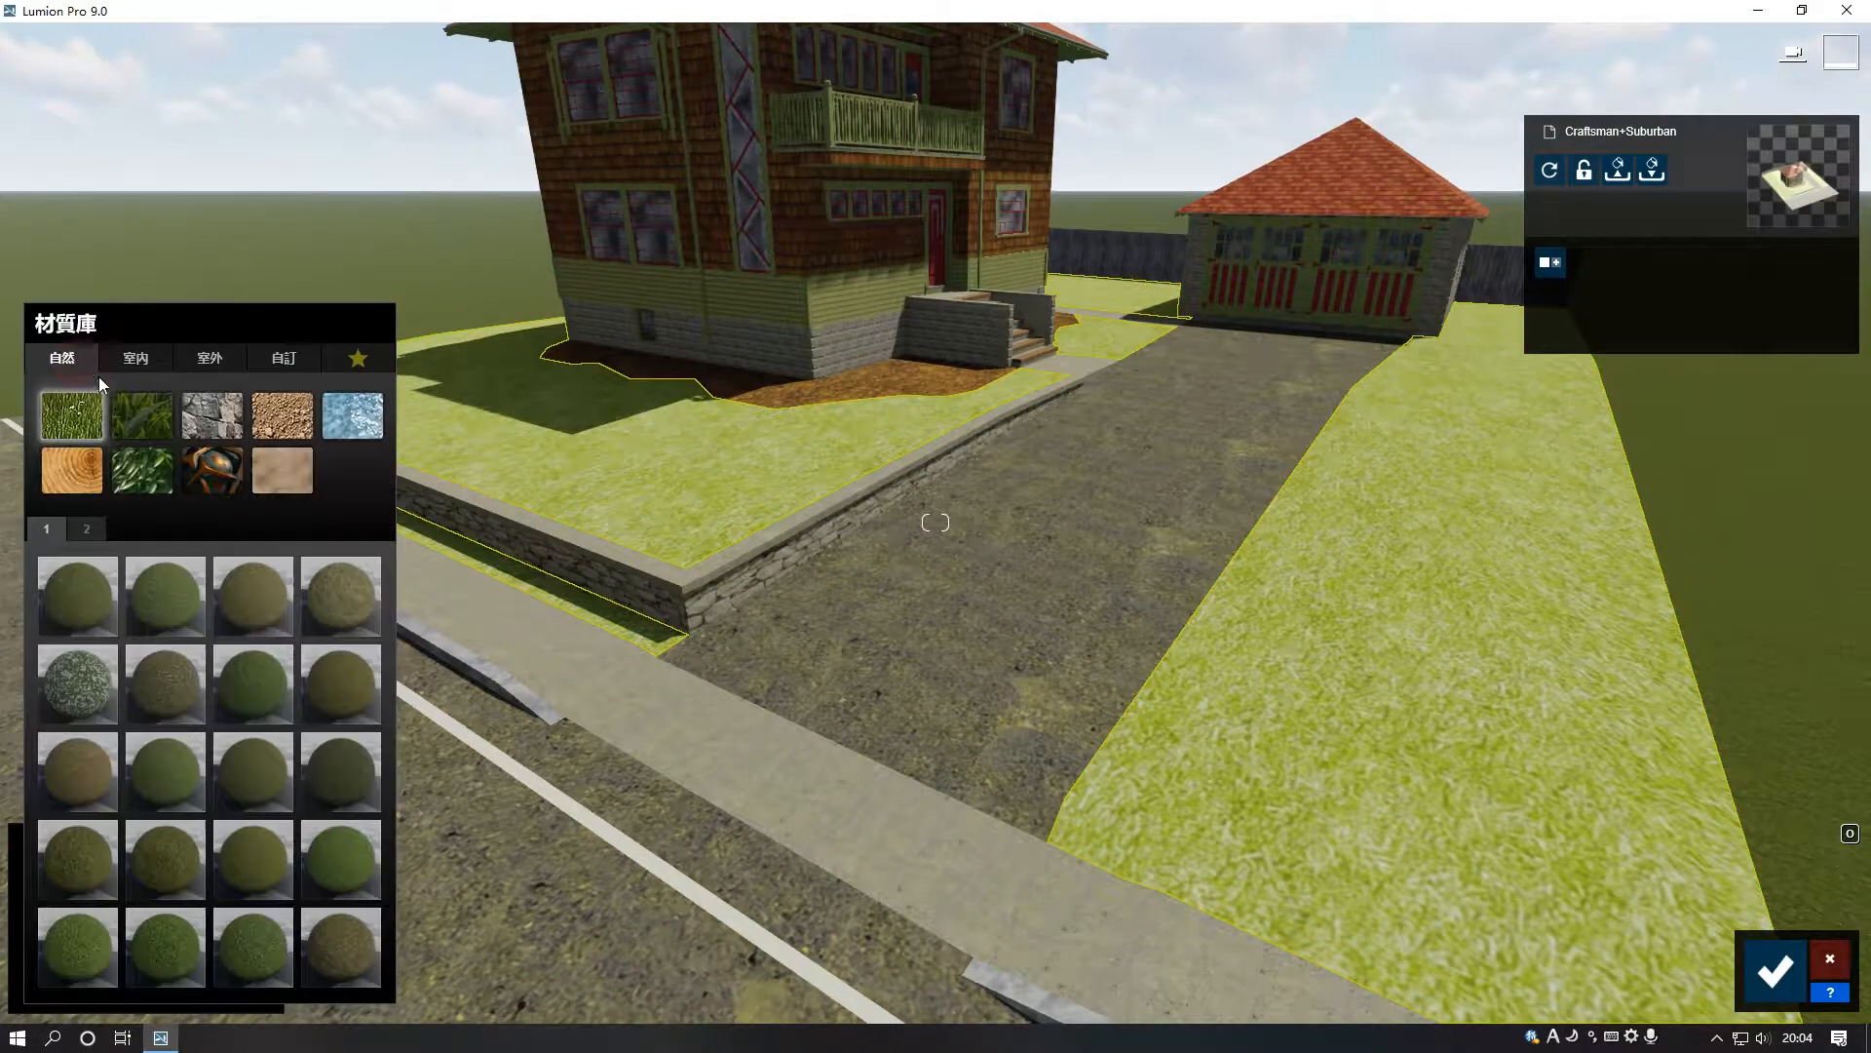
click(152, 425)
click(160, 854)
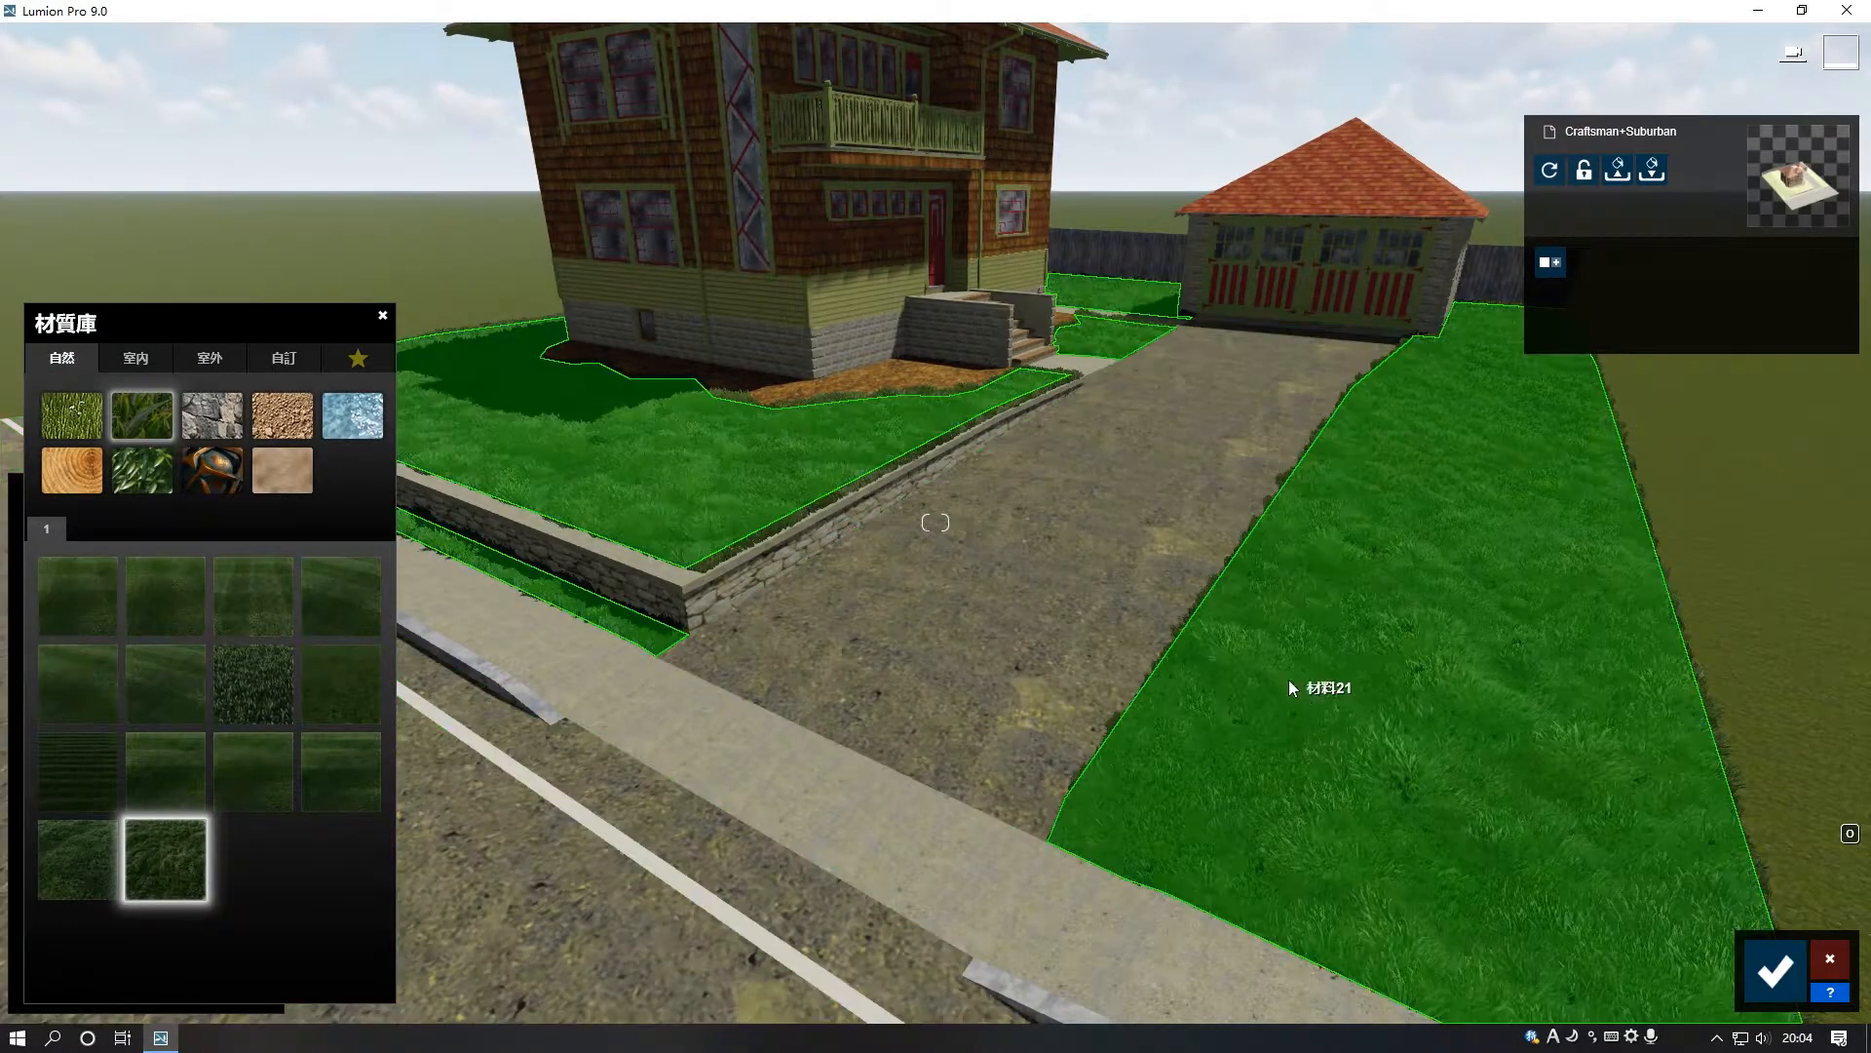
click(1776, 969)
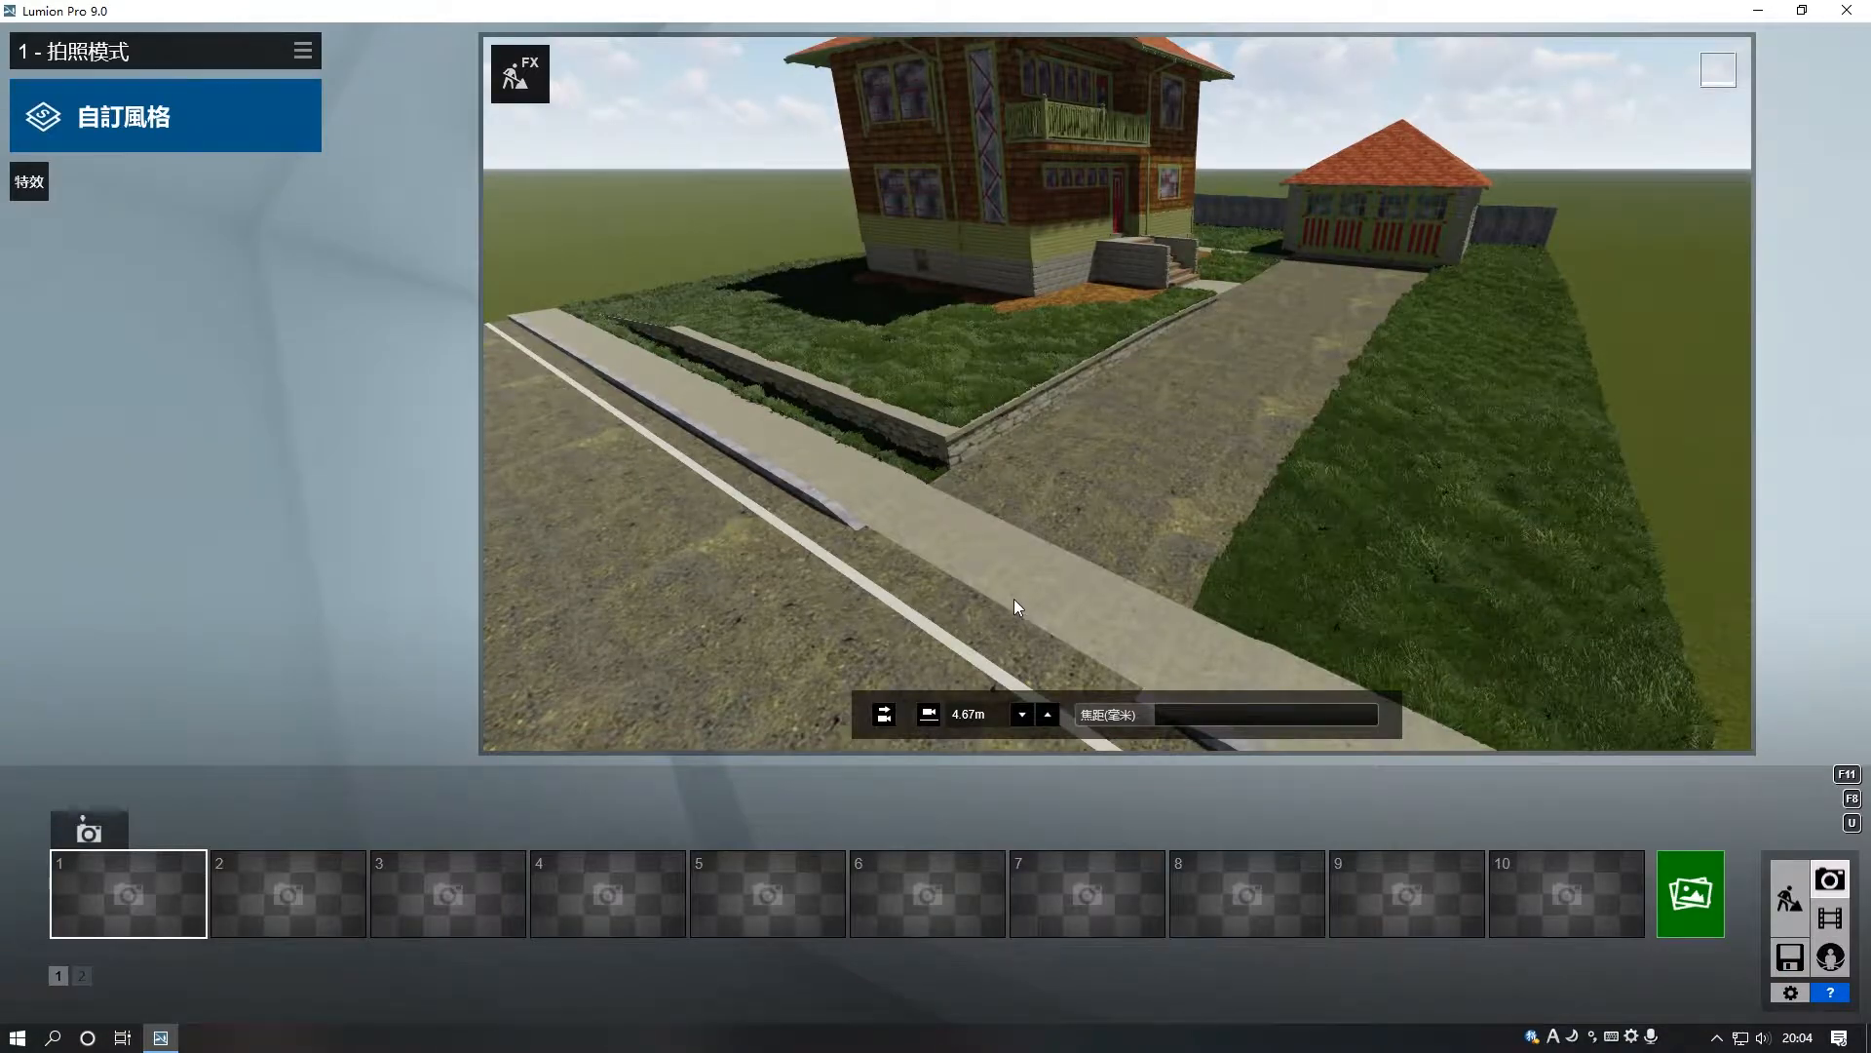
Frame the house and garage from a low street view about 0.86 m high with a longer focal length, and store it as photo 1
right_drag(1014, 599, 1019, 459)
key(e)
key(q)
drag(1121, 719, 1190, 720)
key(s)
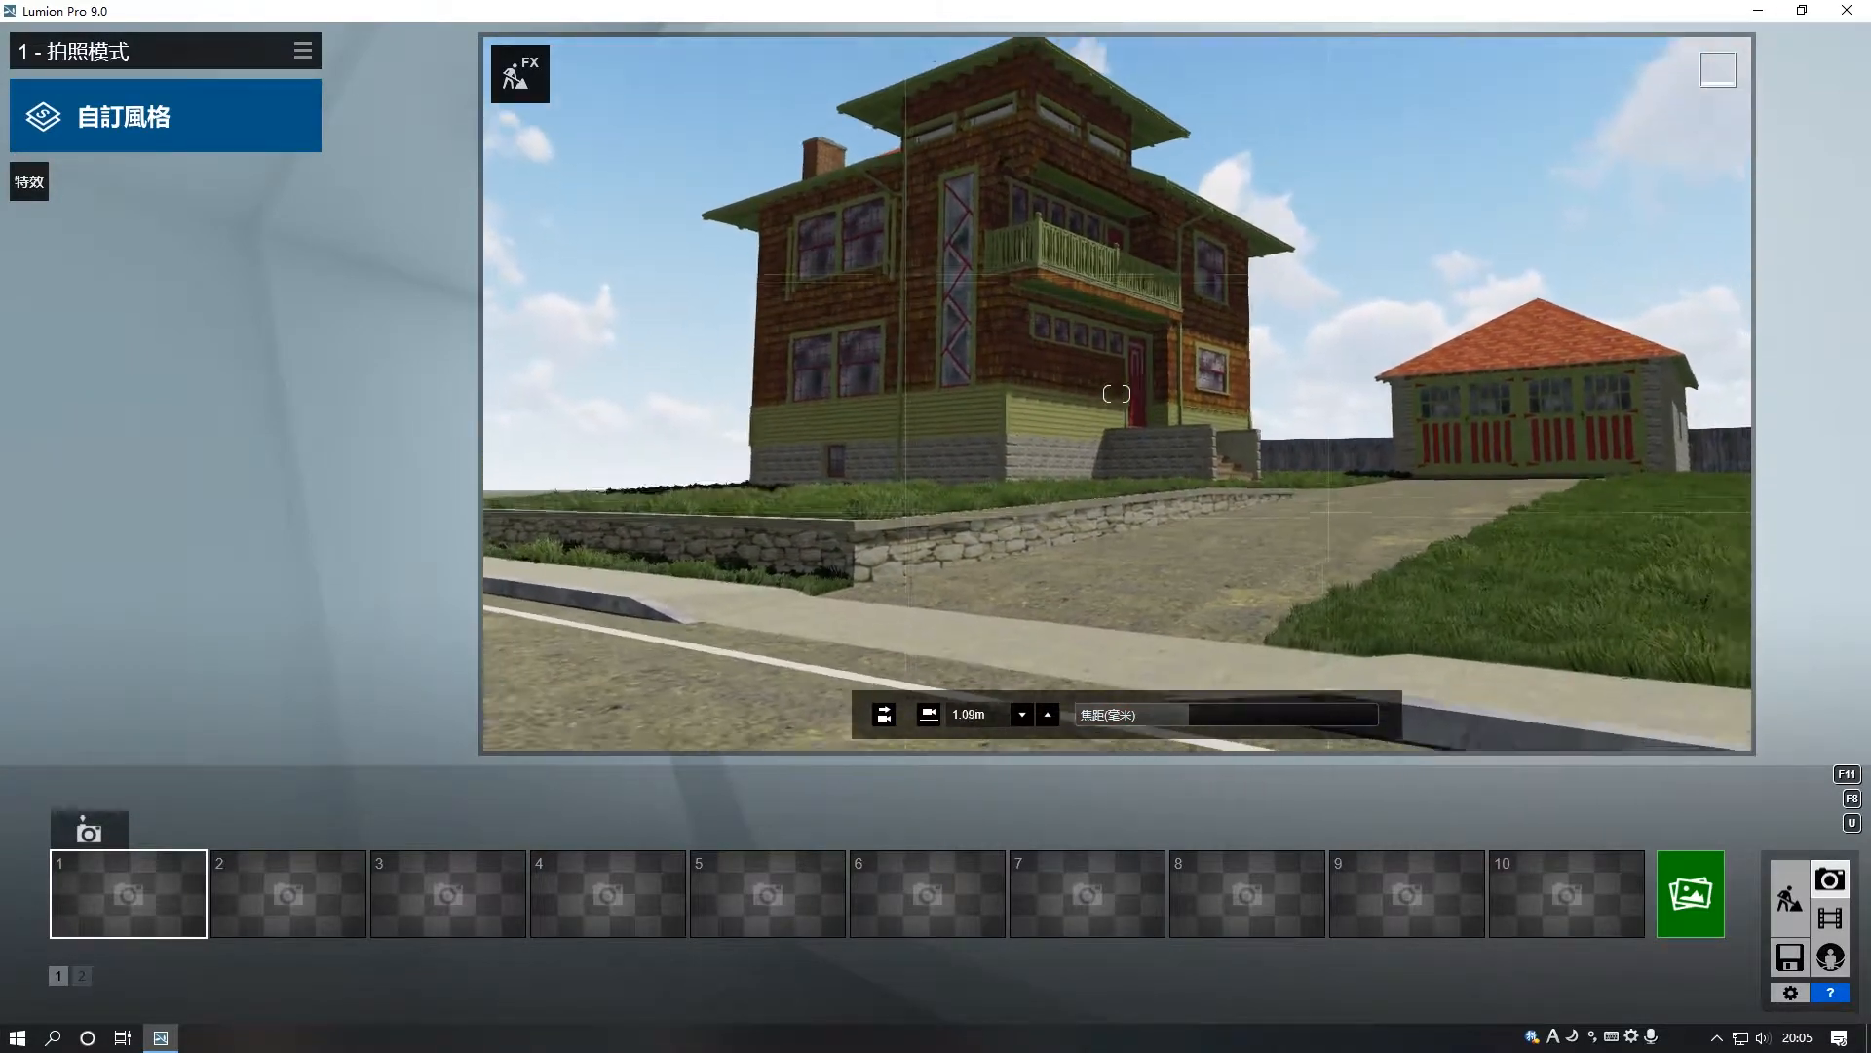
key(s)
mouse_move(1117, 394)
right_down()
mouse_move(1117, 478)
mouse_move(1023, 472)
mouse_move(1184, 392)
mouse_move(1117, 361)
mouse_move(1130, 376)
right_up()
key(w)
key(e)
key(s)
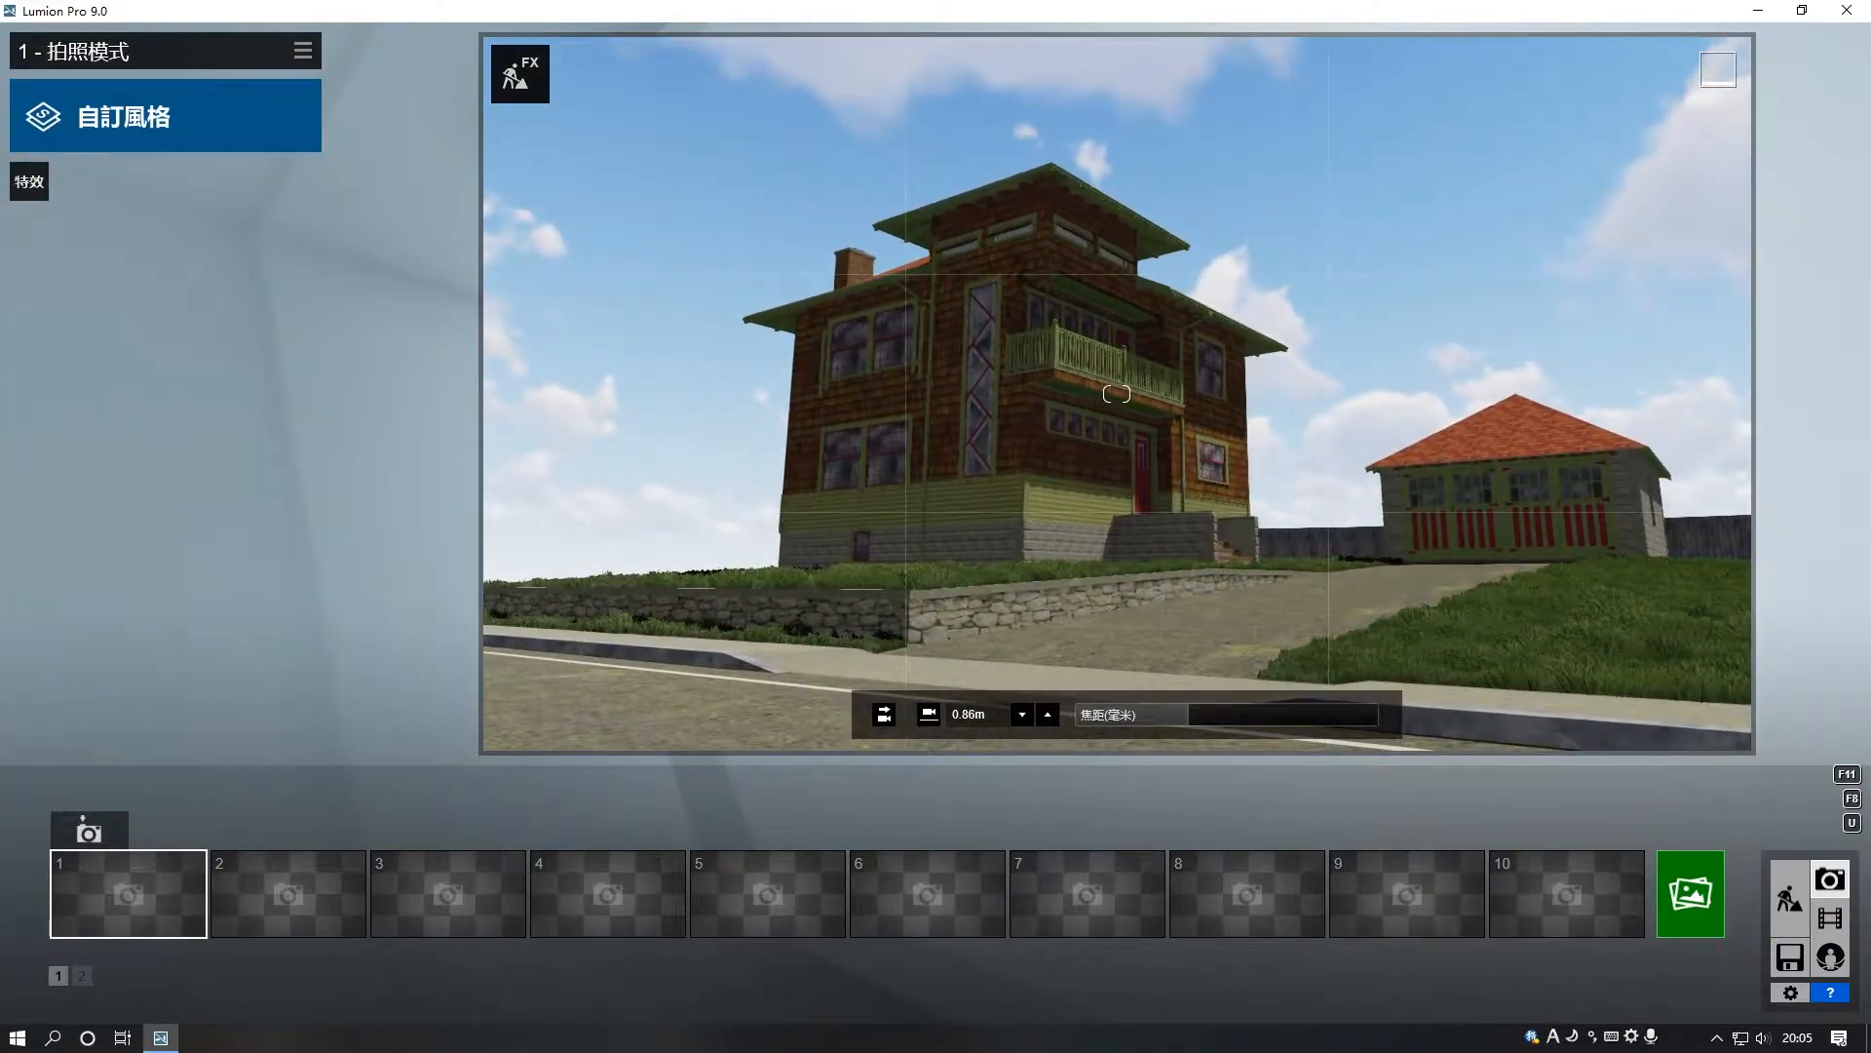
click(88, 830)
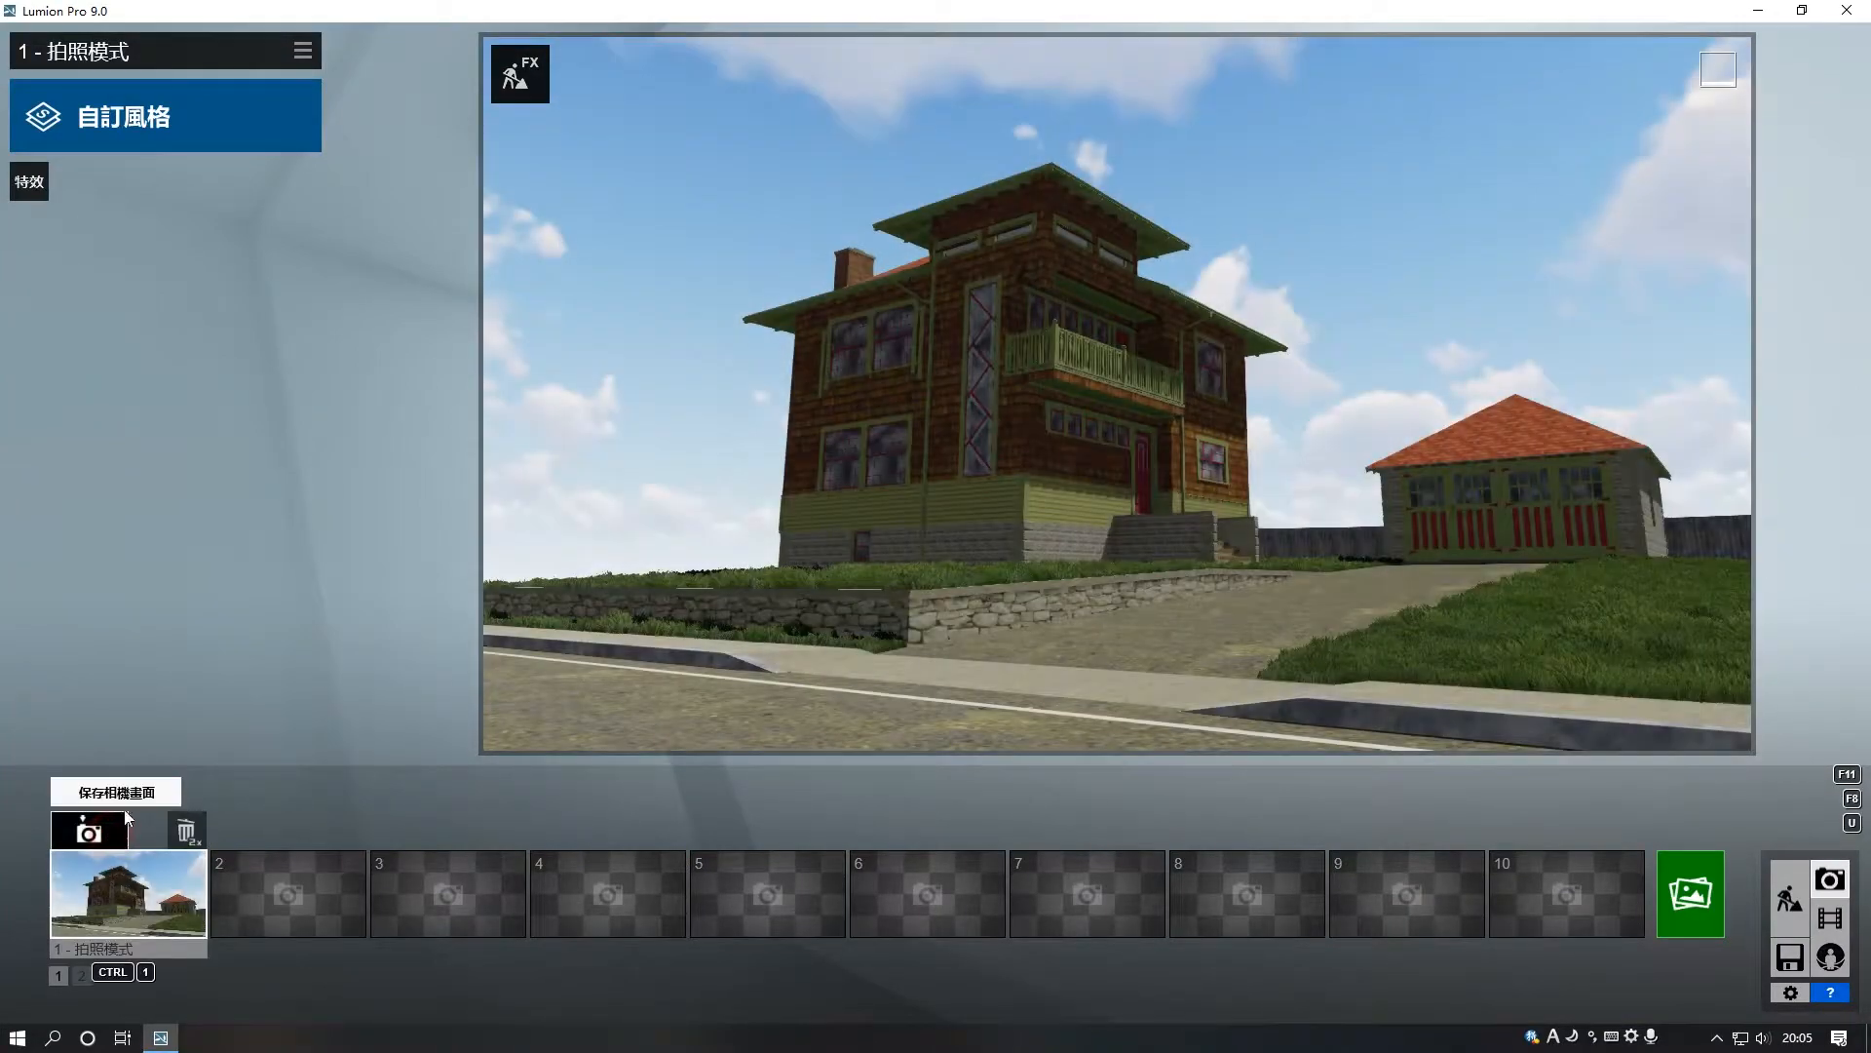
Add the 2點透視 (two-point perspective) effect, switched on, and apply the 真實 (realistic) style to photo 1
click(30, 181)
click(578, 185)
click(1226, 325)
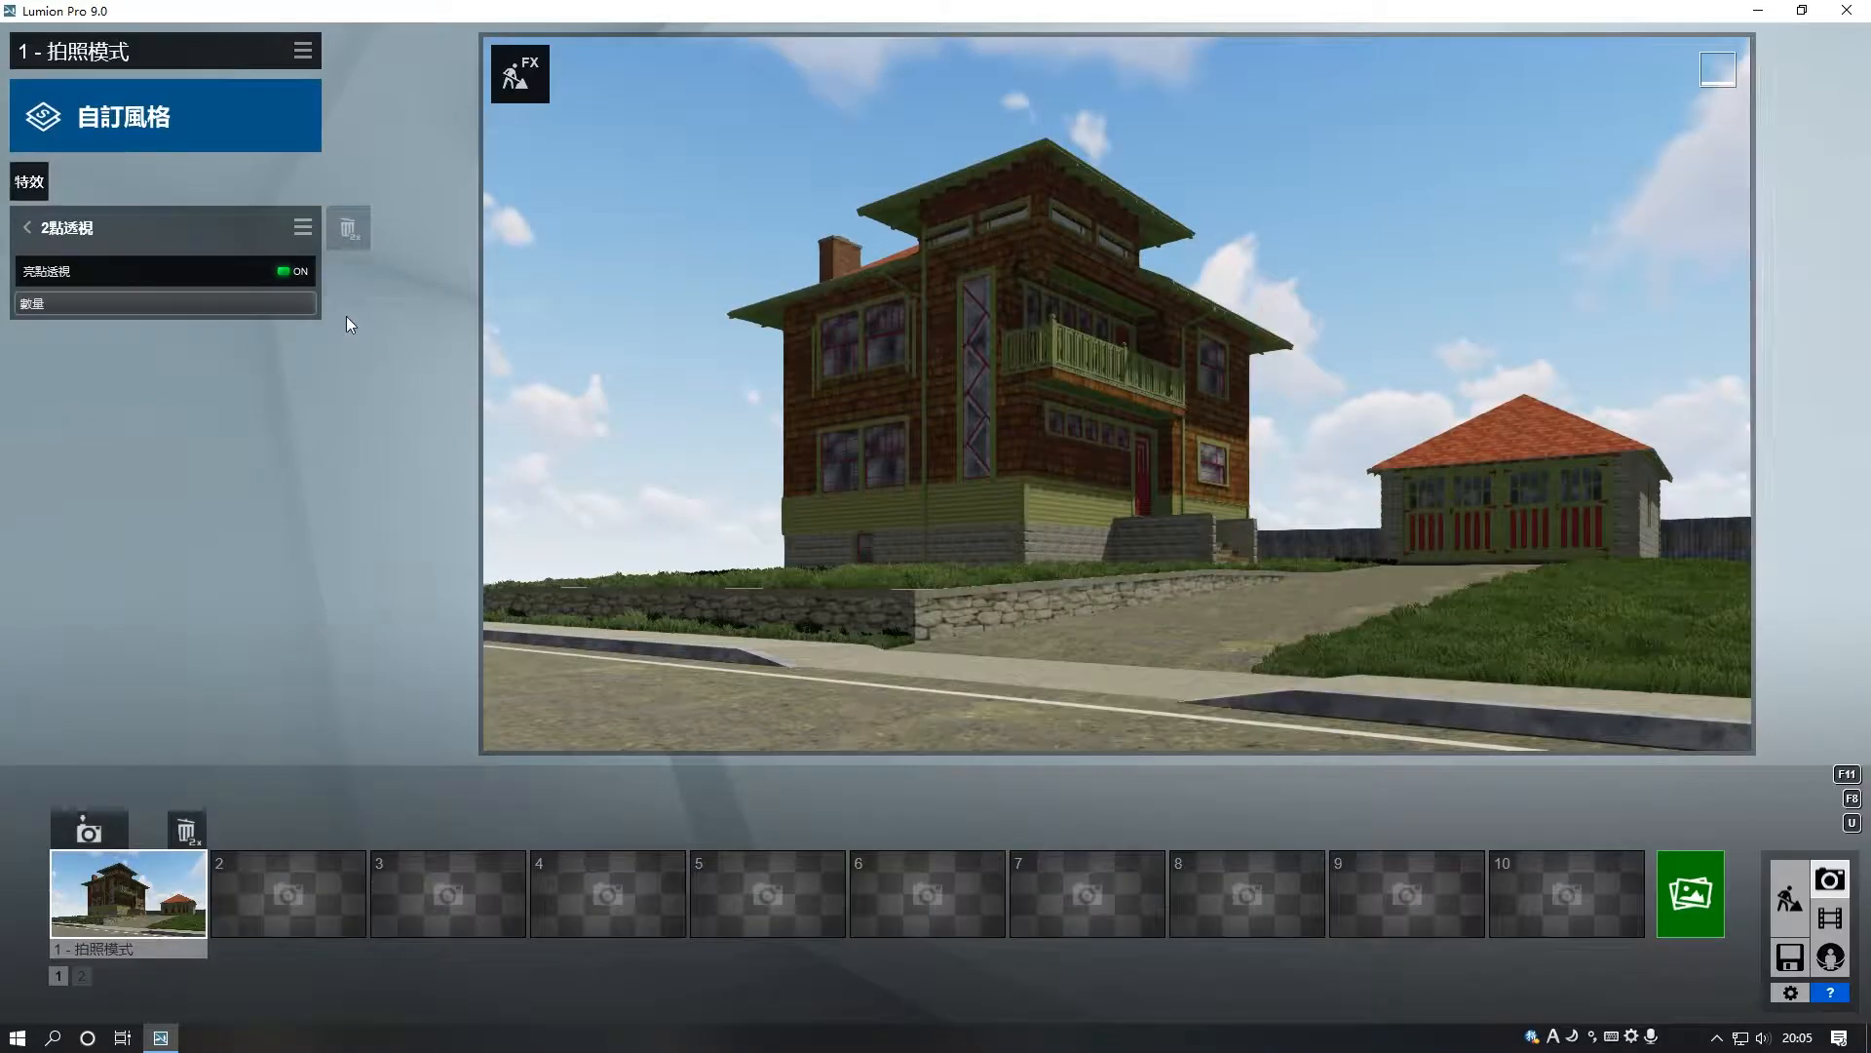
click(248, 128)
click(1015, 343)
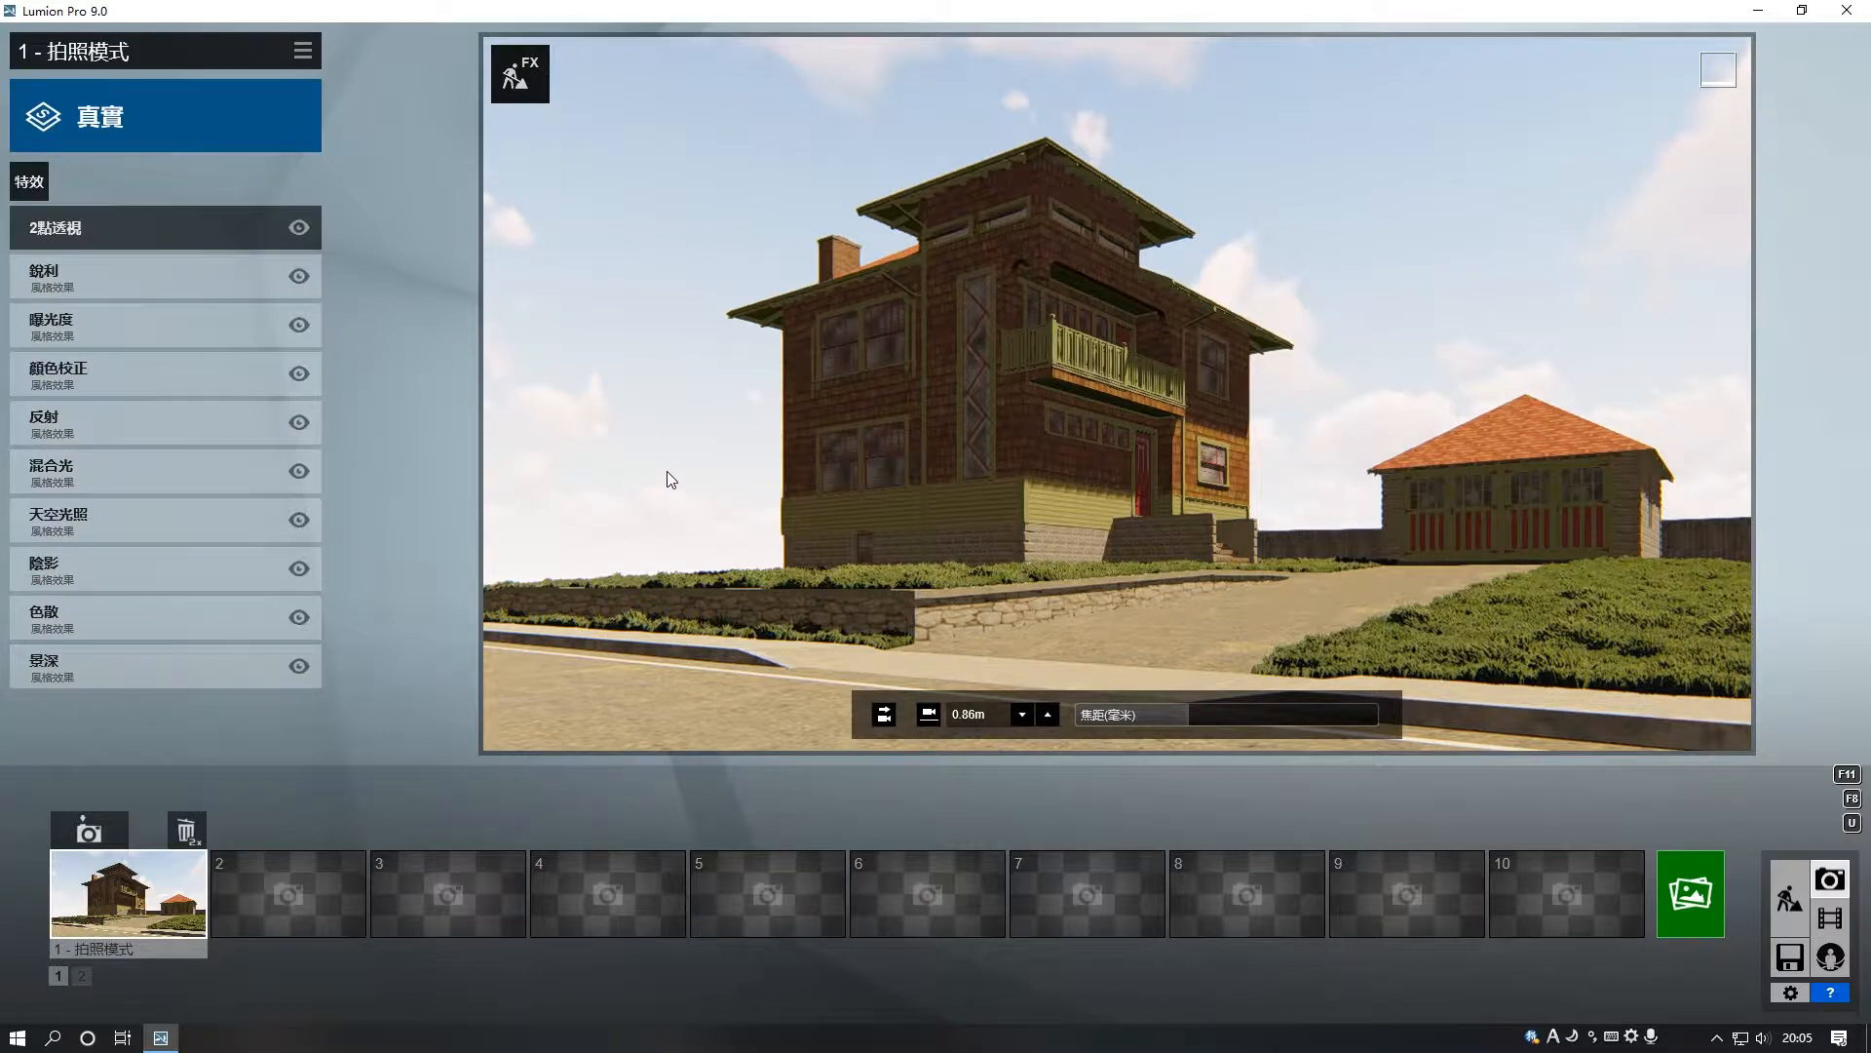
Fine-tune the camera framing of the house and update the stored view of photo 1
mouse_move(1072, 529)
right_down()
mouse_move(1050, 529)
mouse_move(1047, 565)
mouse_move(1066, 545)
right_up()
scroll(1072, 518, up, 2)
scroll(1072, 517, down, 2)
click(88, 831)
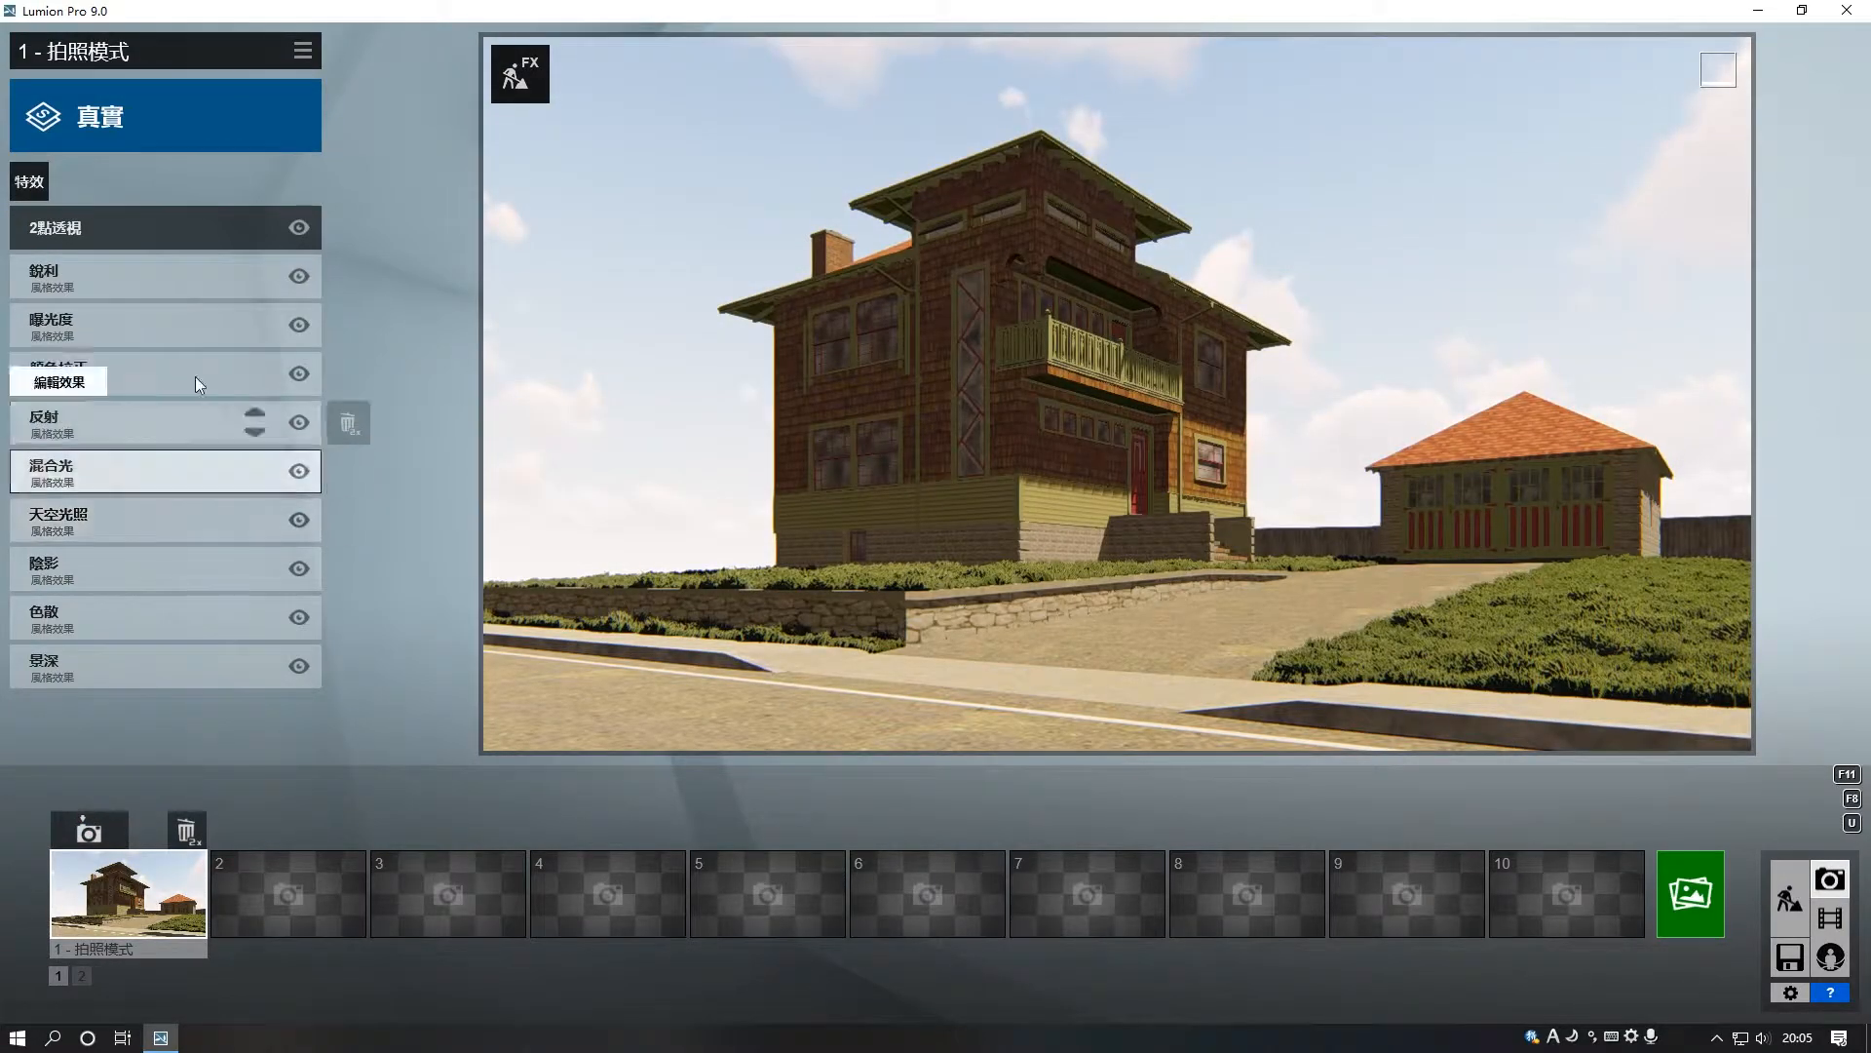
Add the 真實天空 (real skies) effect, rotate the sky to light the house front, and adjust its brightness and overall brightness
click(29, 181)
click(711, 178)
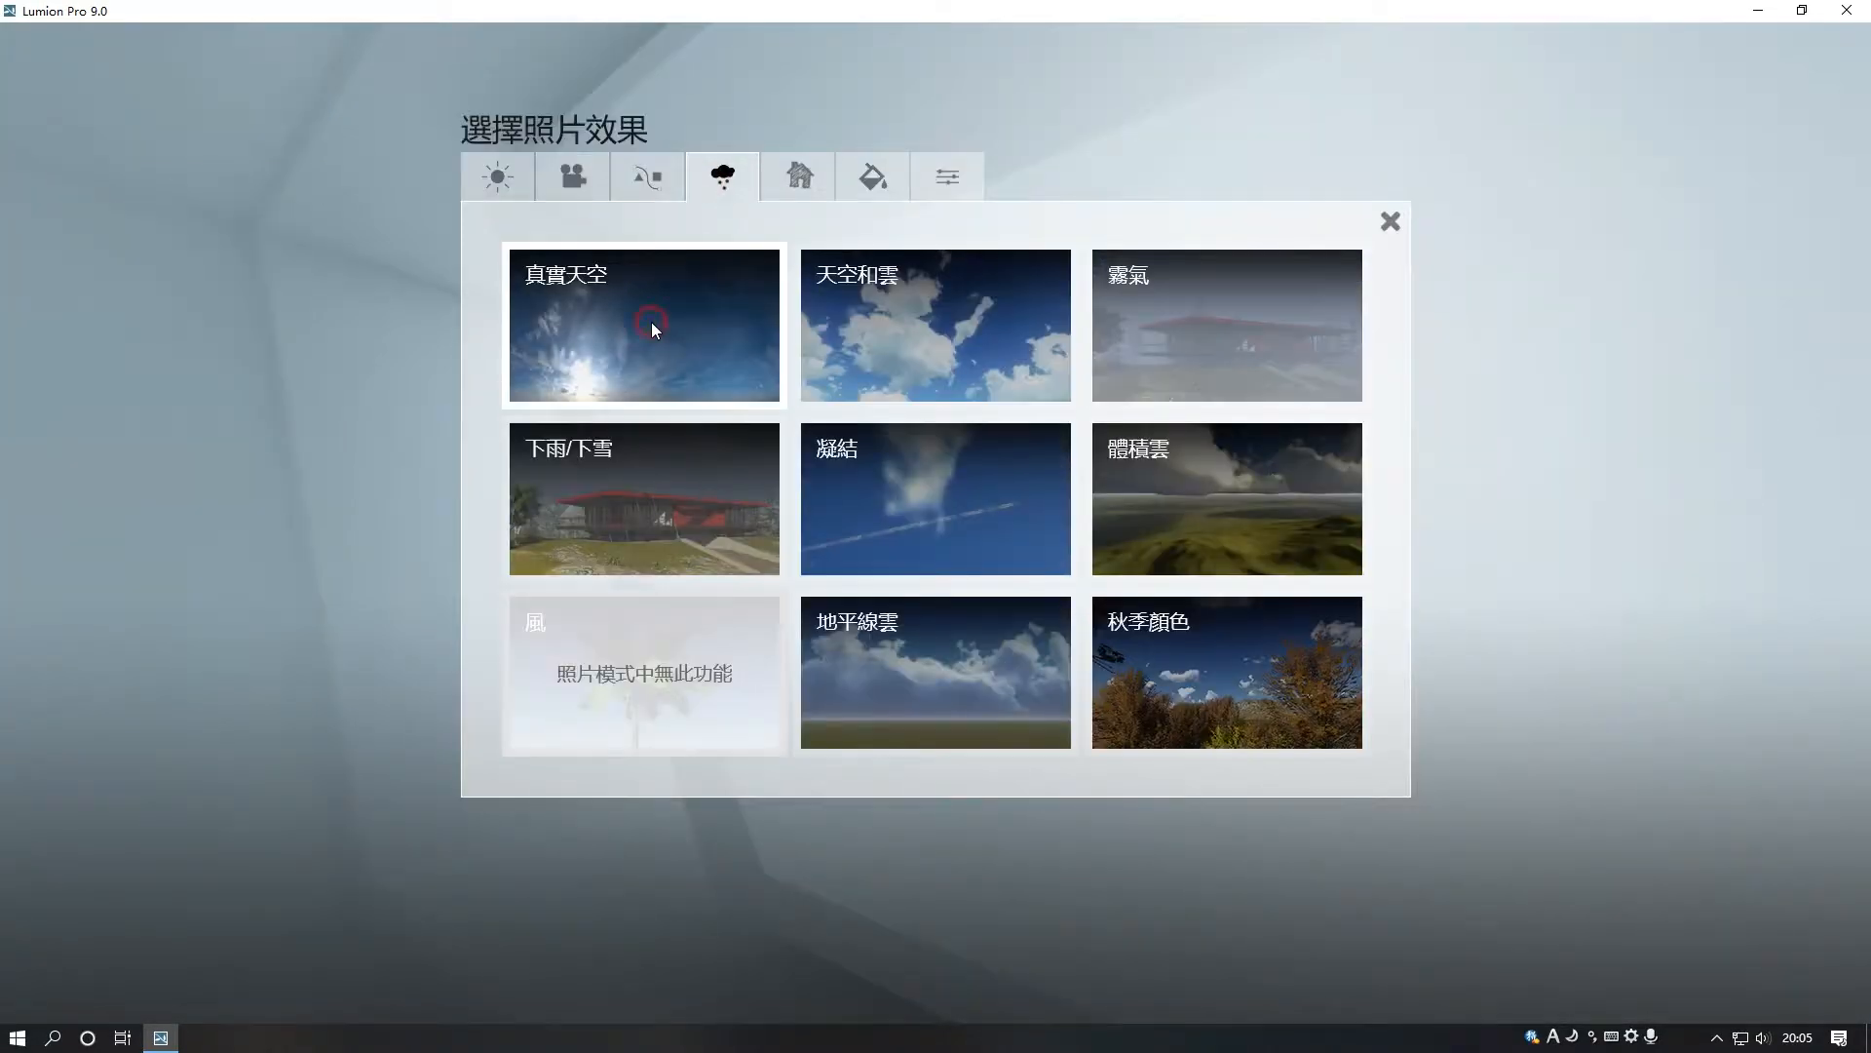
click(651, 321)
drag(156, 337, 277, 376)
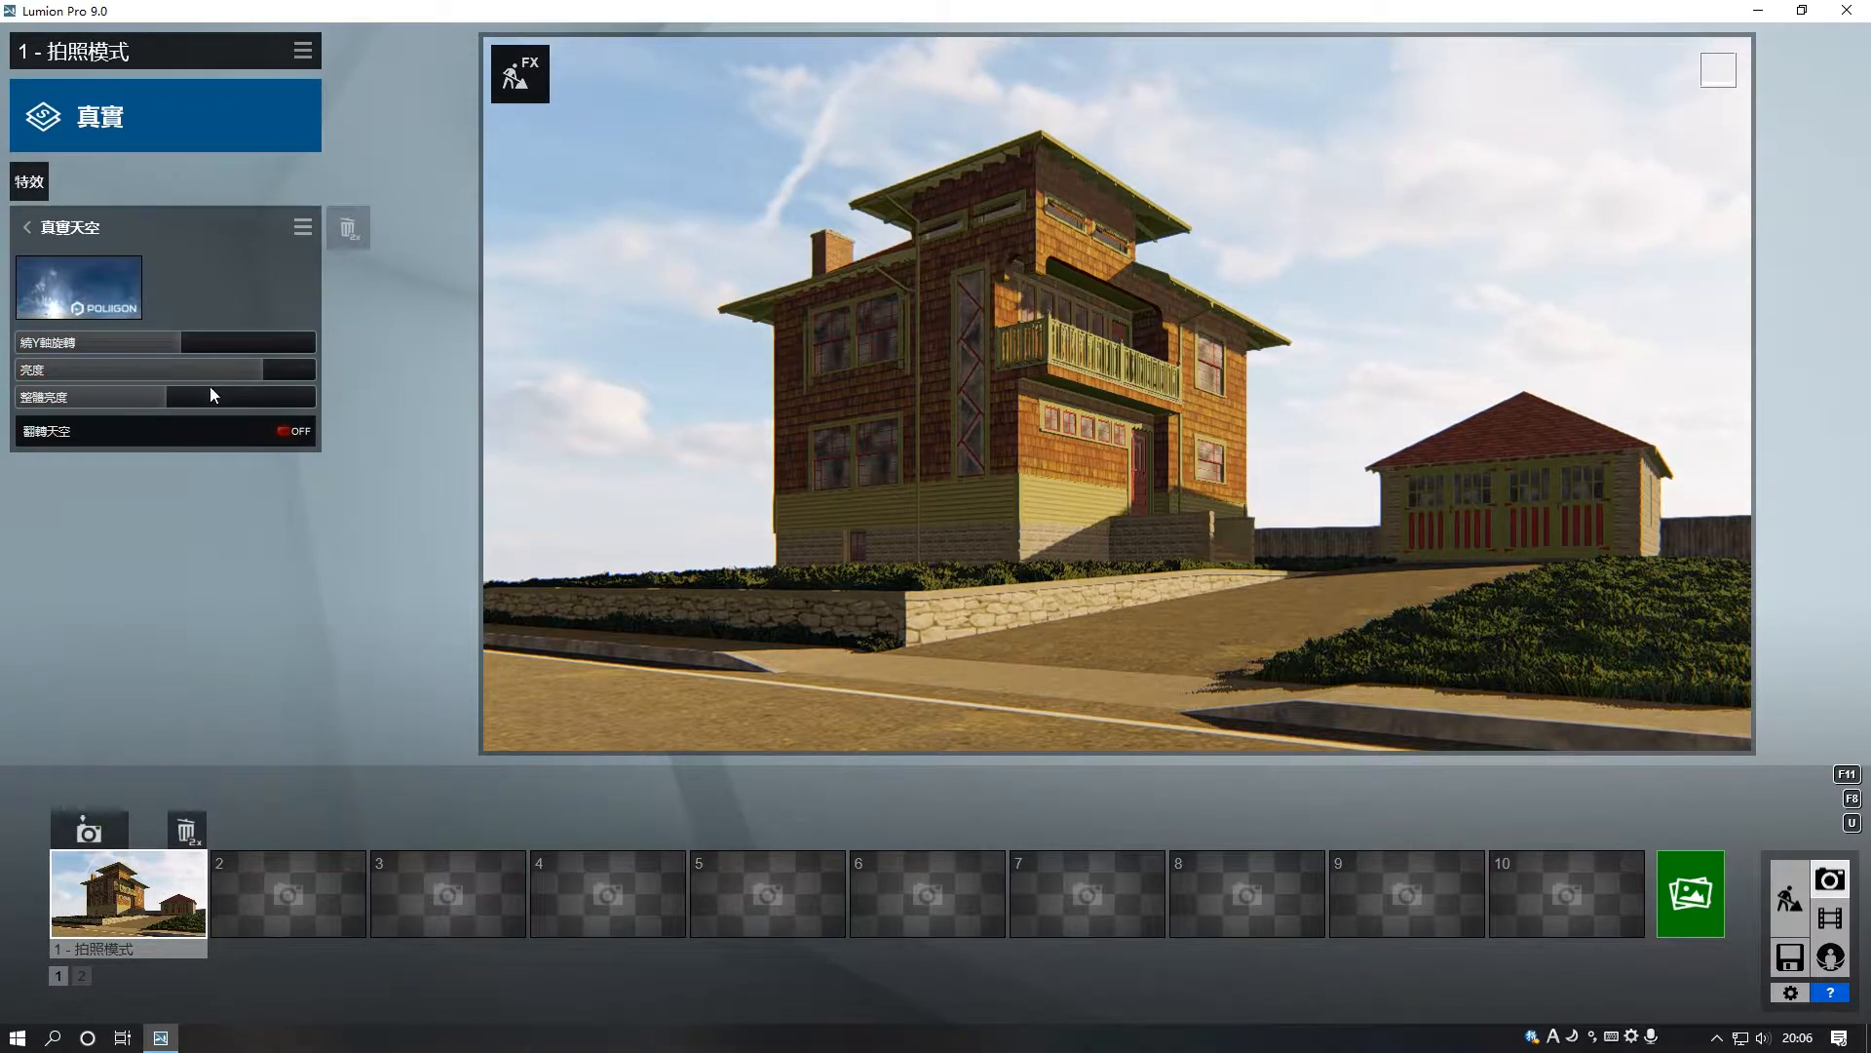
click(202, 393)
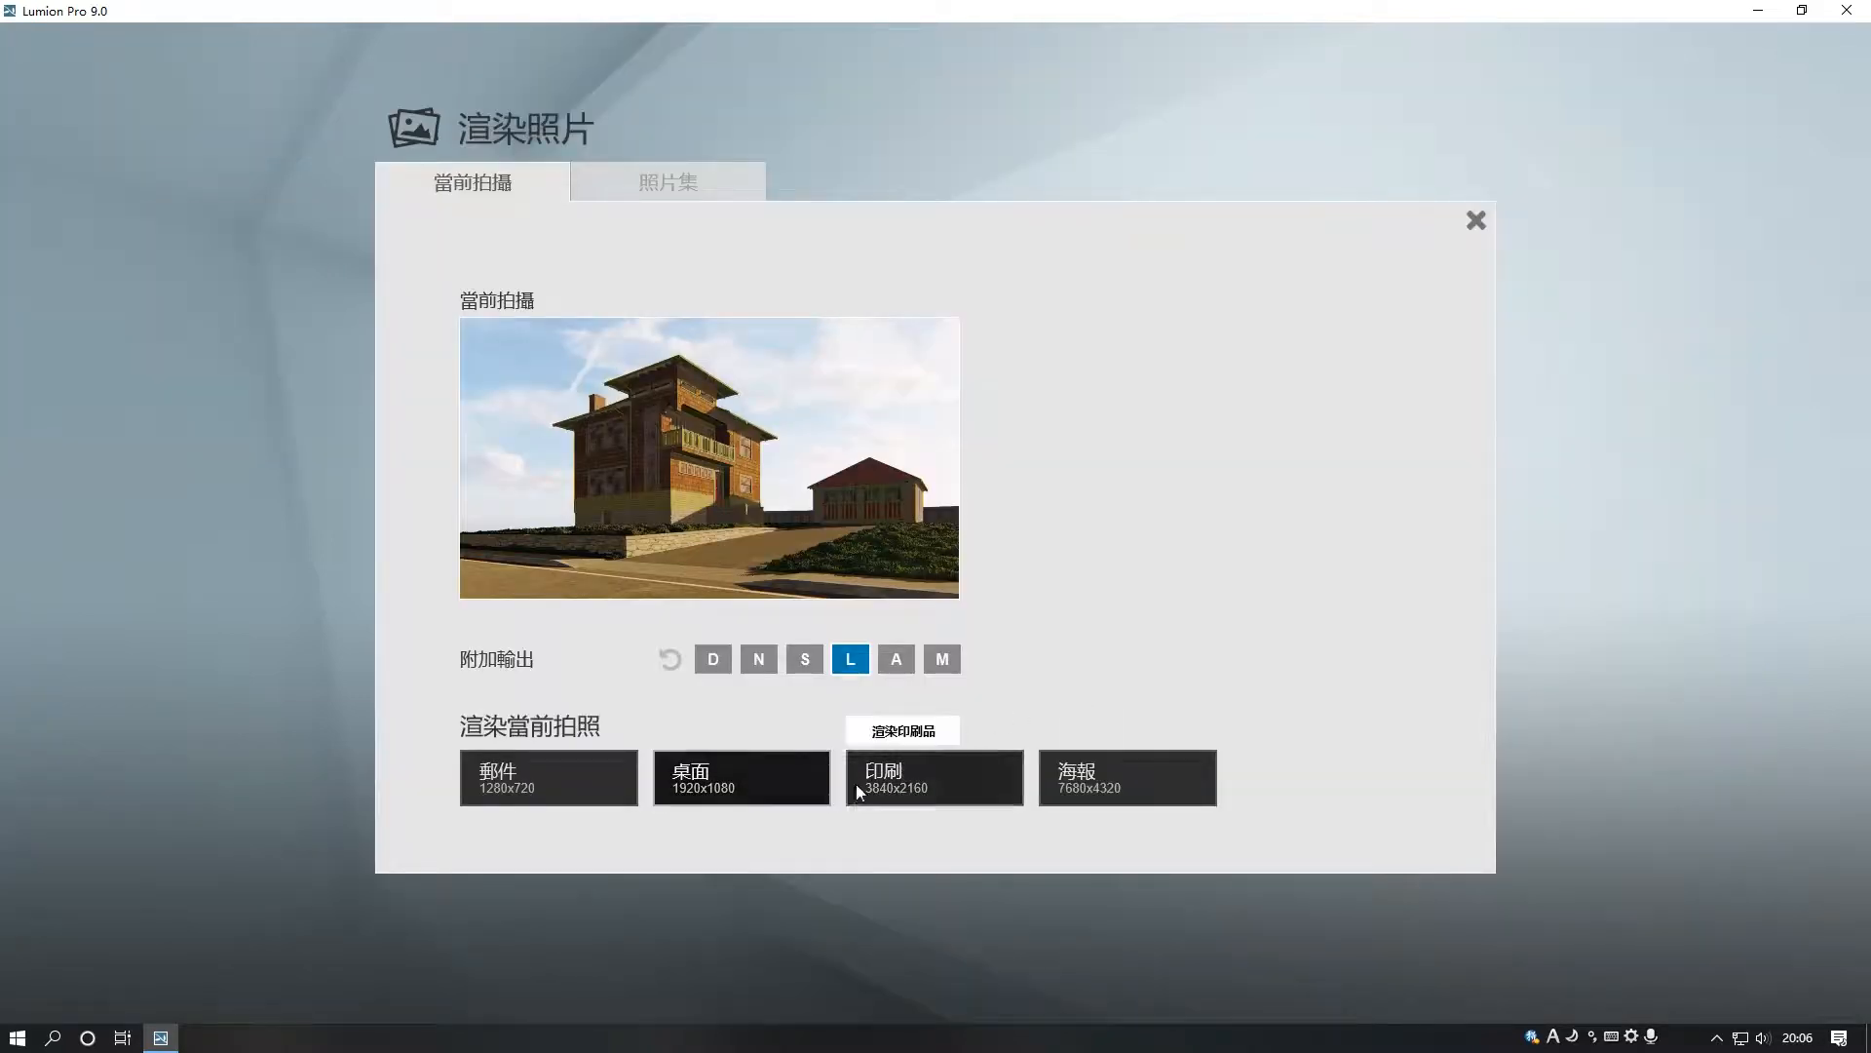
Render the current shot at print size 3840x2160, saving it over 1.jpg in the JPG folder of TUTORIAL 8
click(880, 782)
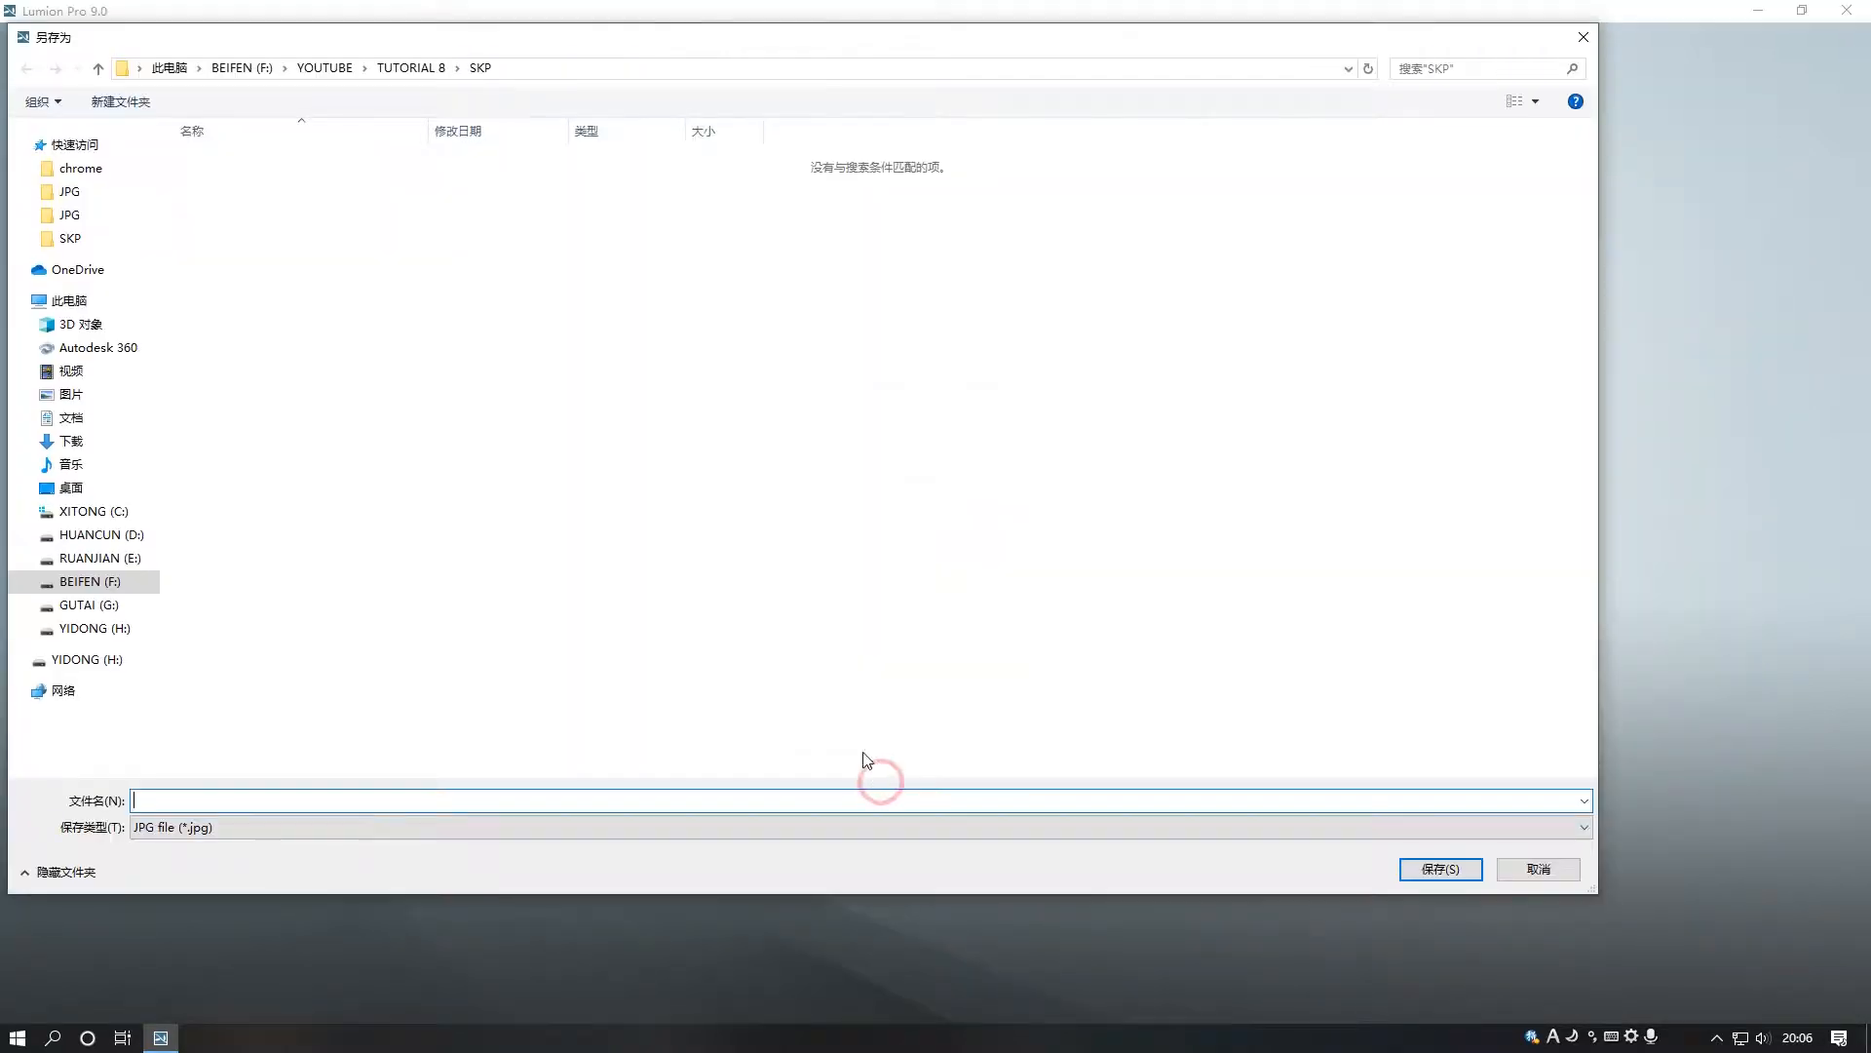
click(411, 68)
double_click(281, 159)
click(329, 200)
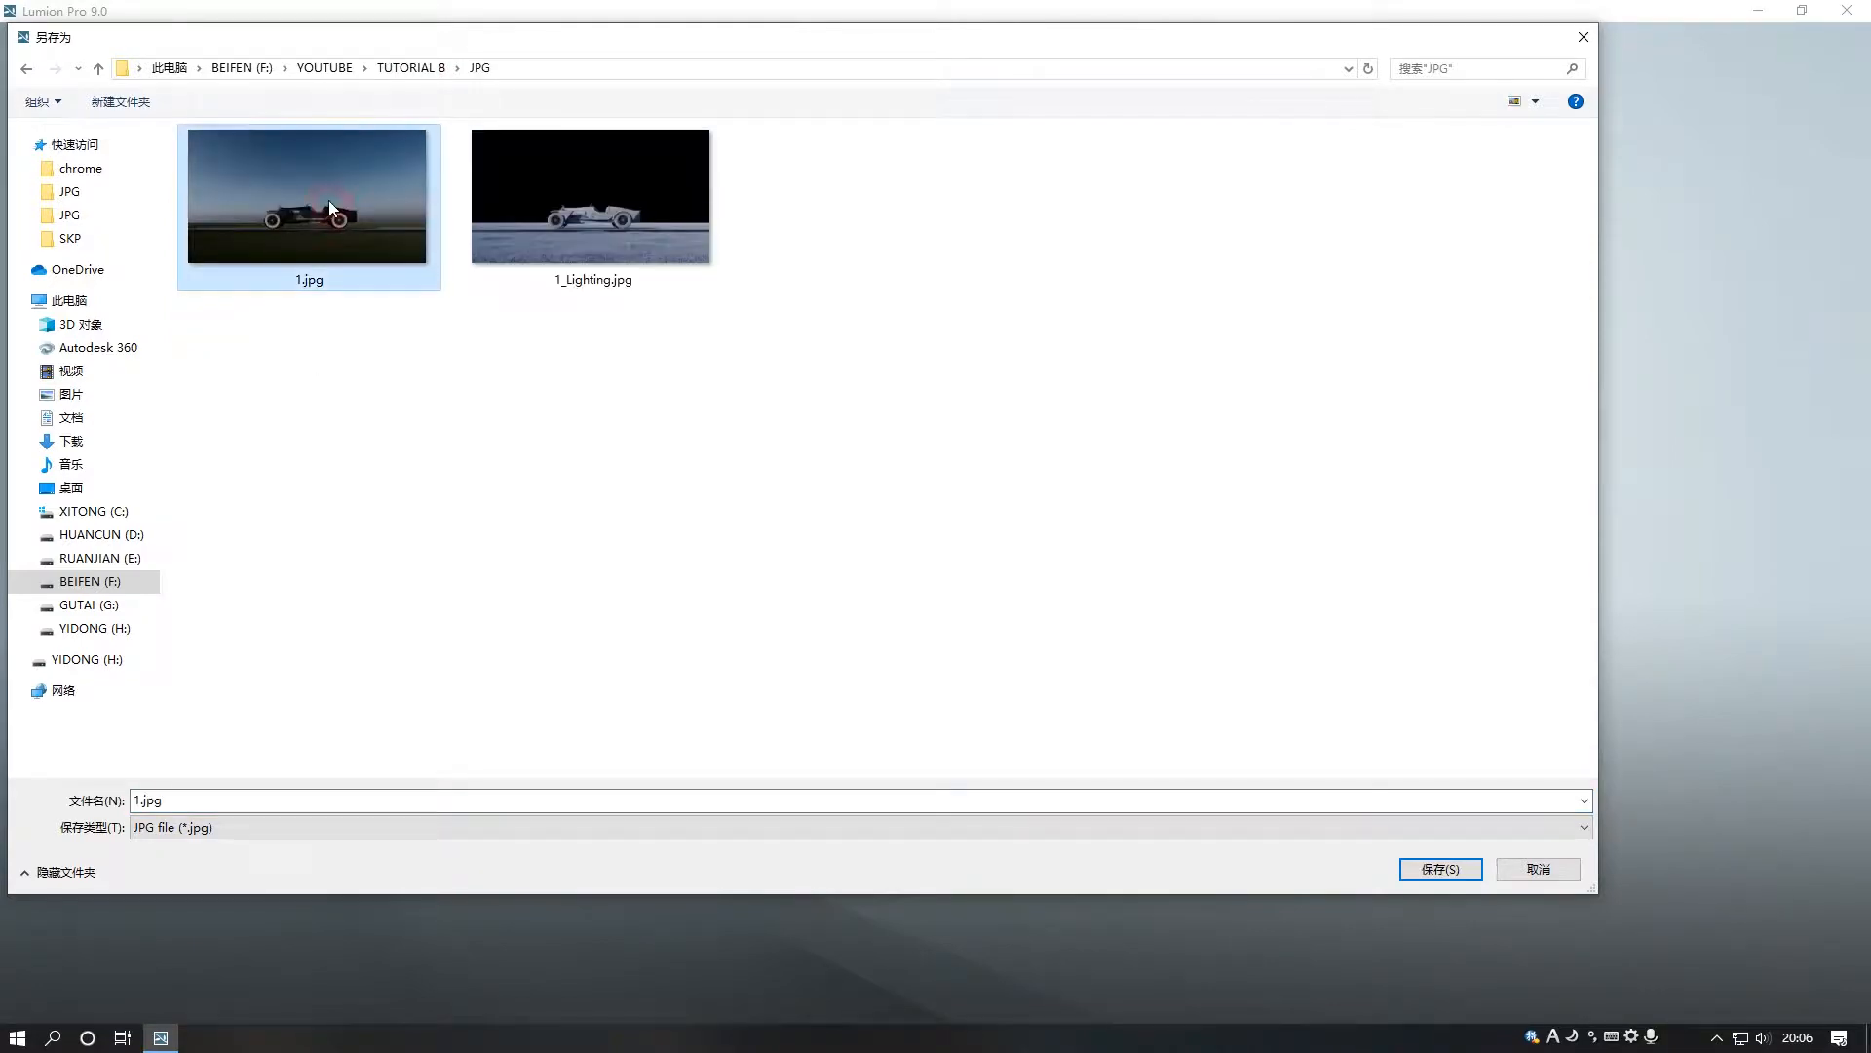
double_click(330, 201)
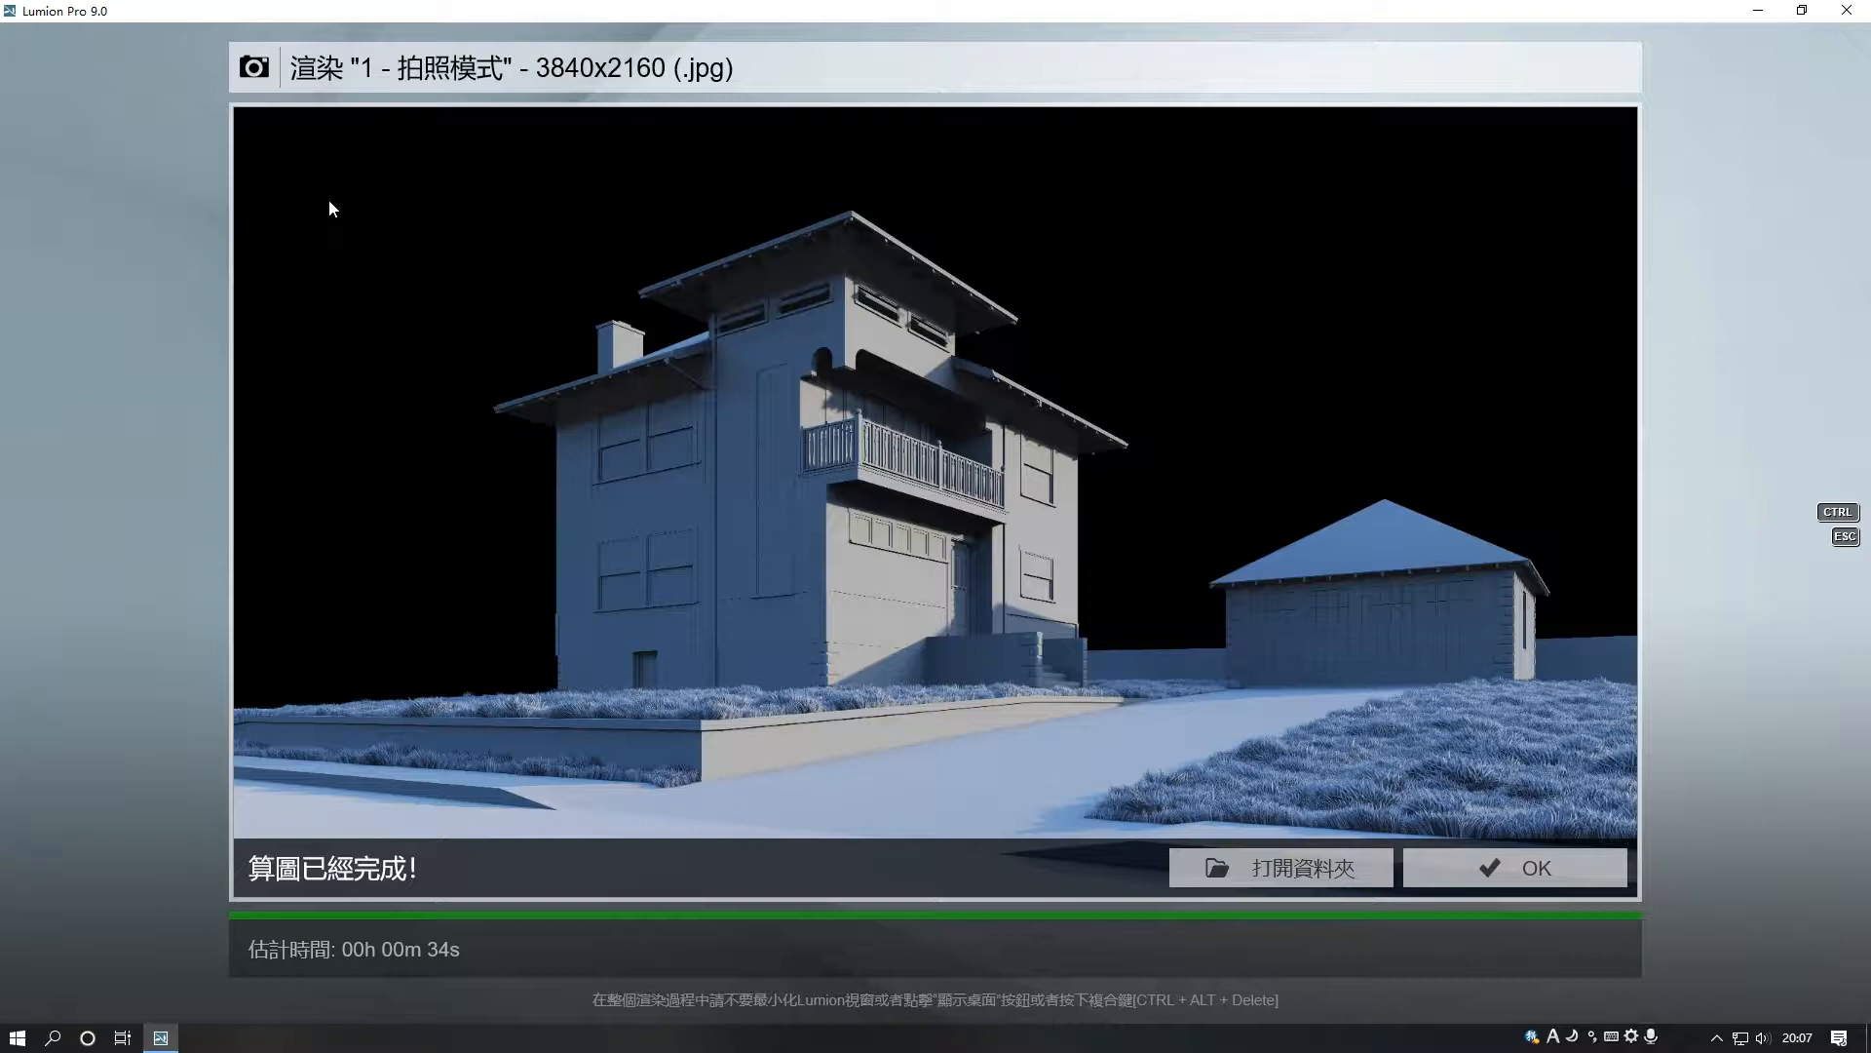
click(1518, 866)
Set the 銳利 (sharpen) intensity to 0.1 and the 曝光度 (exposure) to 0.5
click(39, 248)
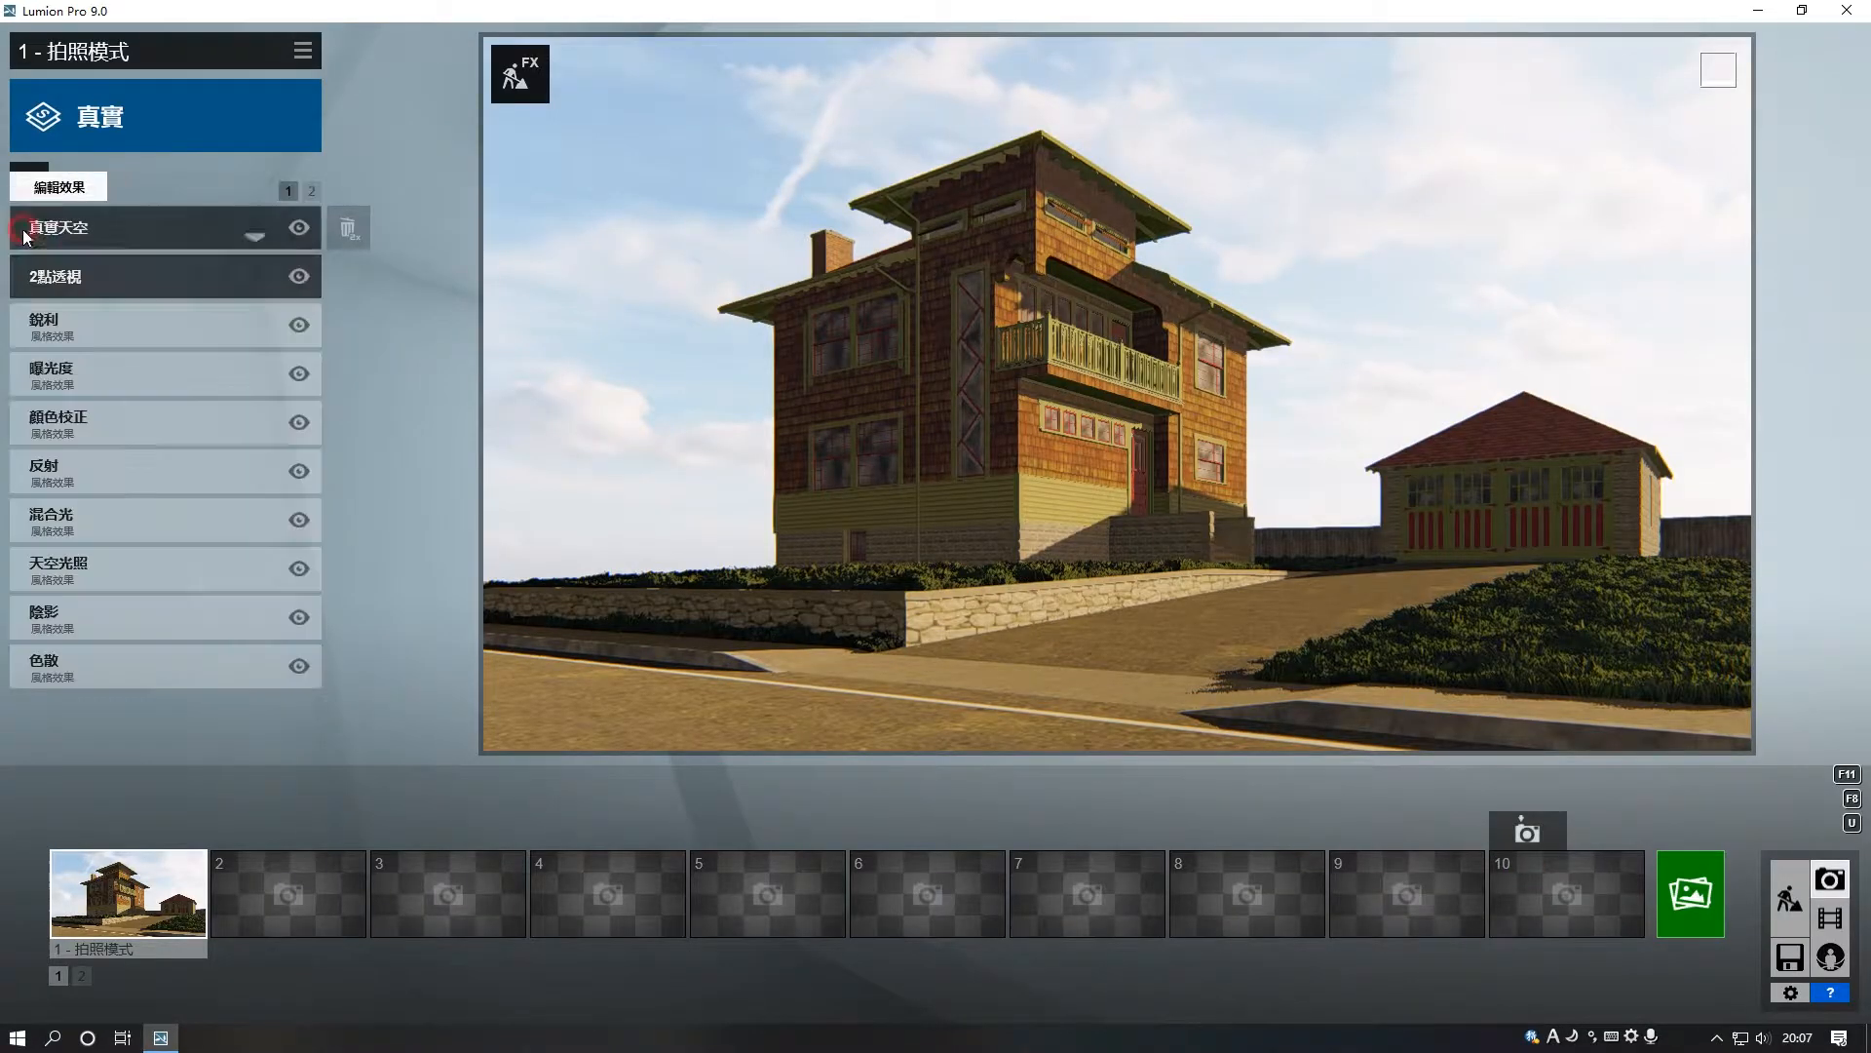
click(61, 337)
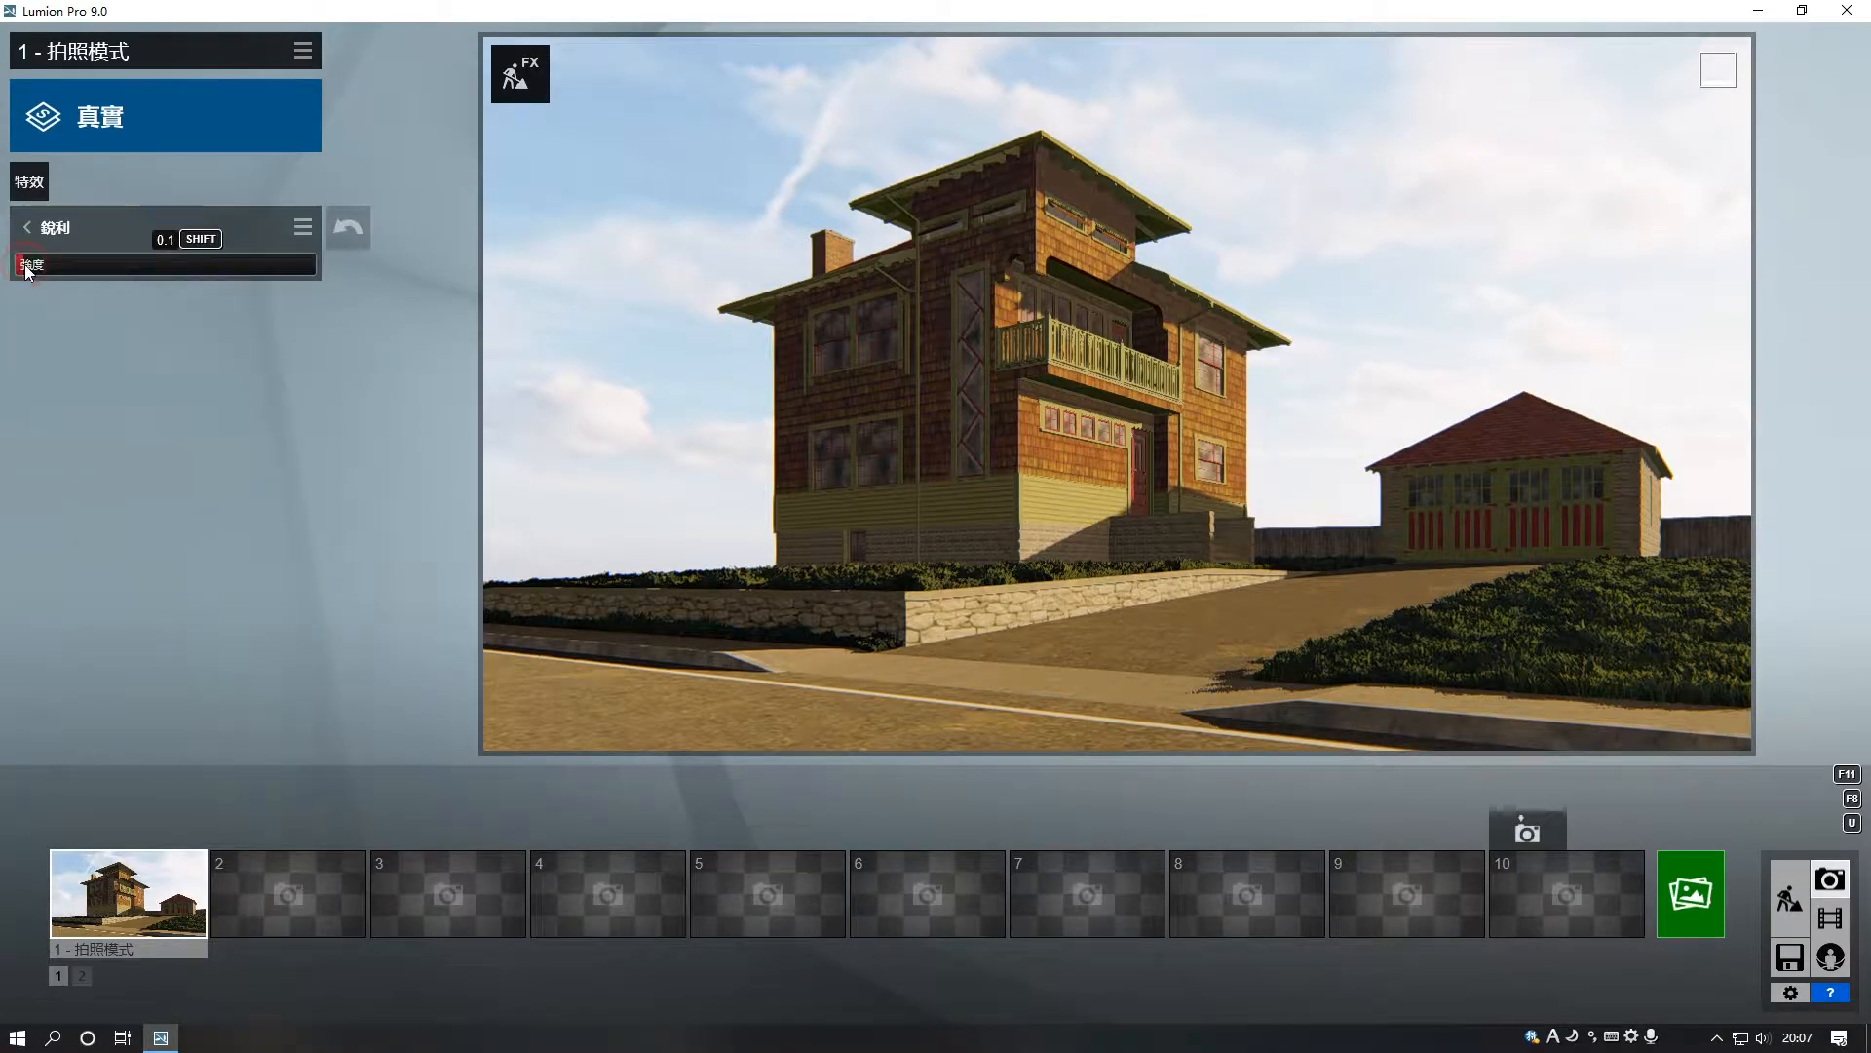
click(31, 252)
click(60, 382)
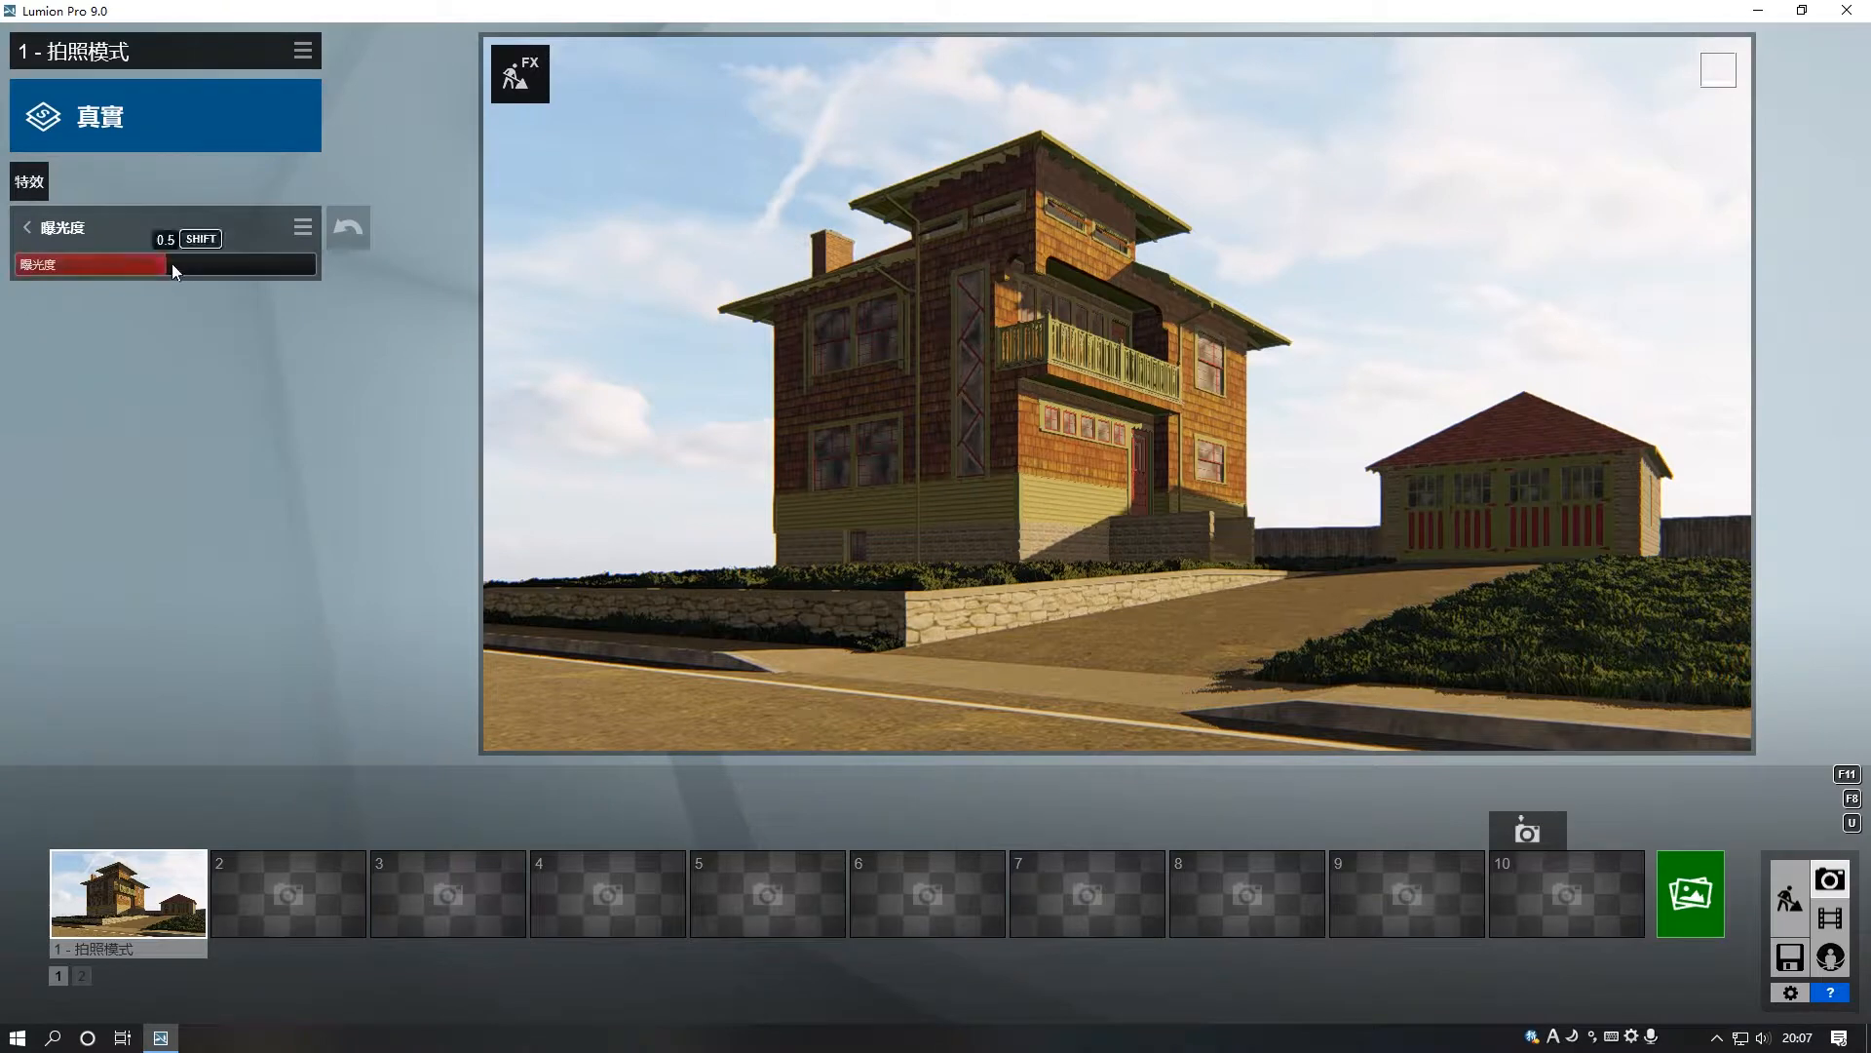
click(51, 231)
In the 顏色校正 (color correction) effect, raise the contrast and set the temperature to 0.3
click(70, 400)
drag(181, 381, 256, 374)
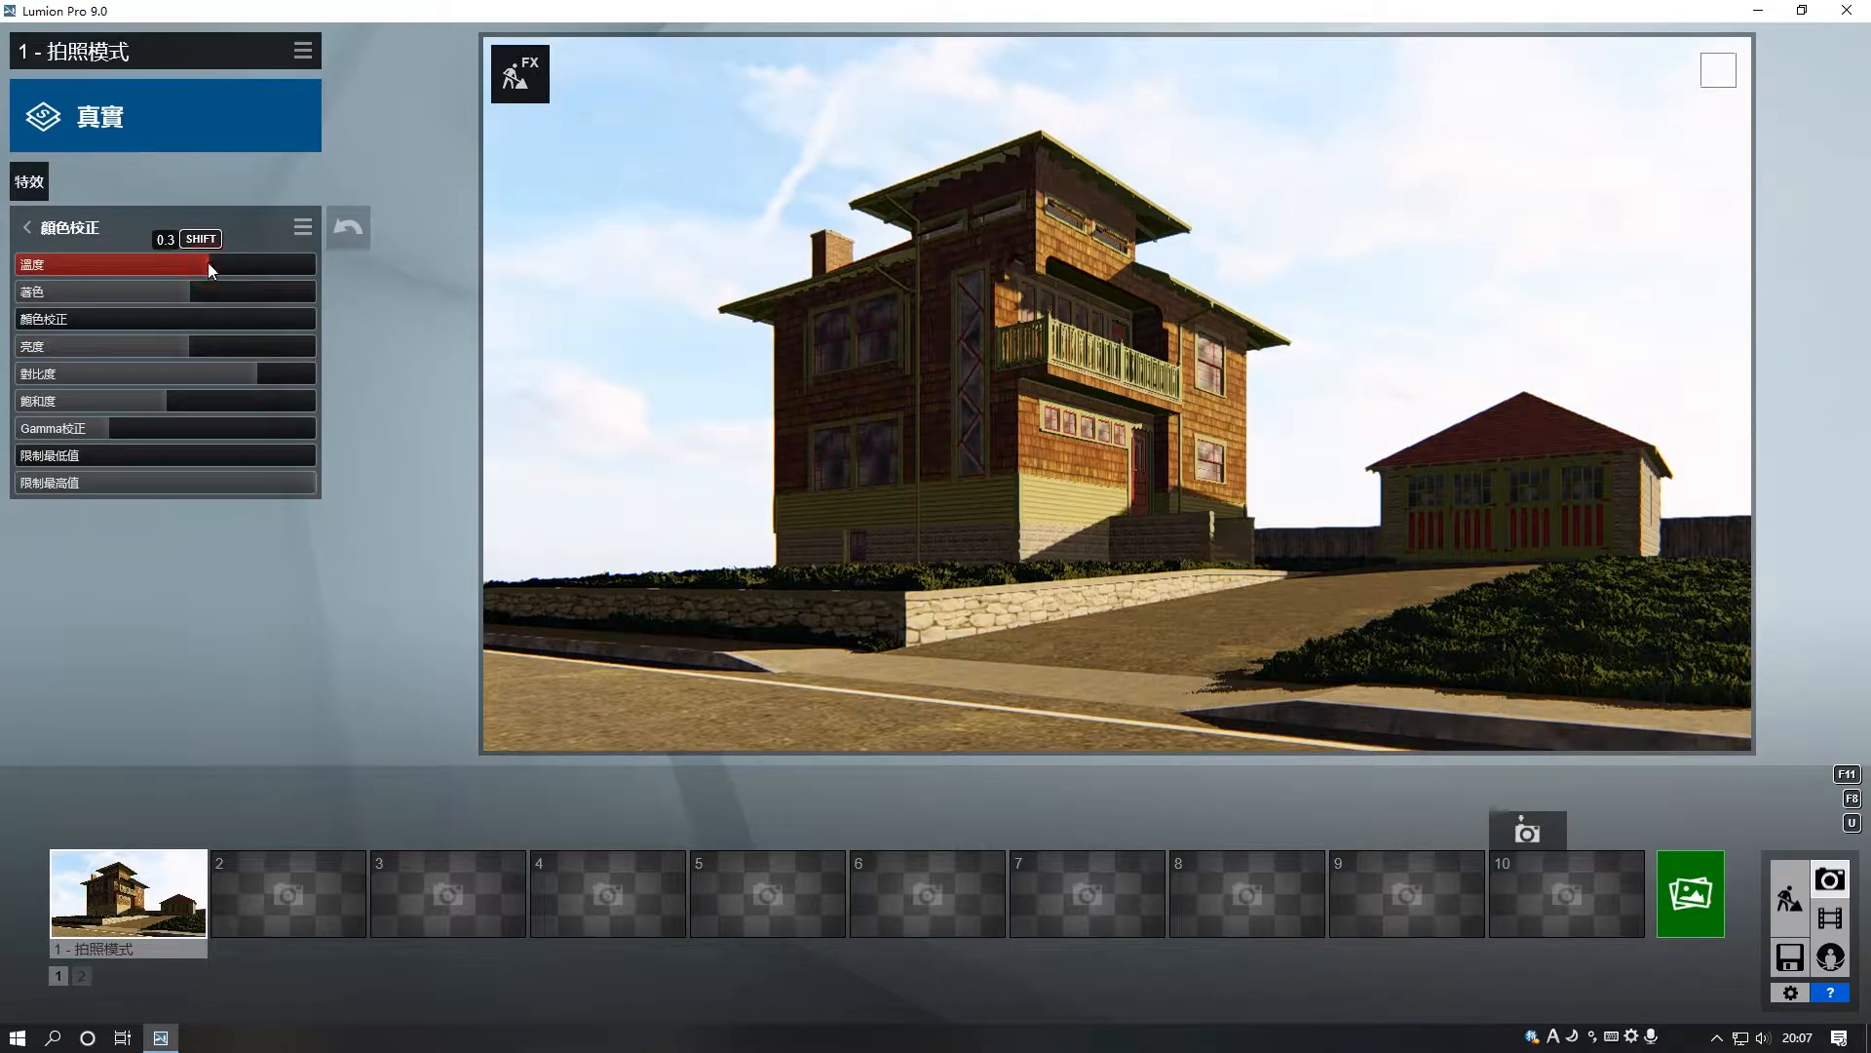
drag(201, 265, 209, 265)
click(27, 228)
Adjust the 反射 (reflection), 混合光 and 天空光照 (sky light) effects, keeping speedray reflections on
click(113, 470)
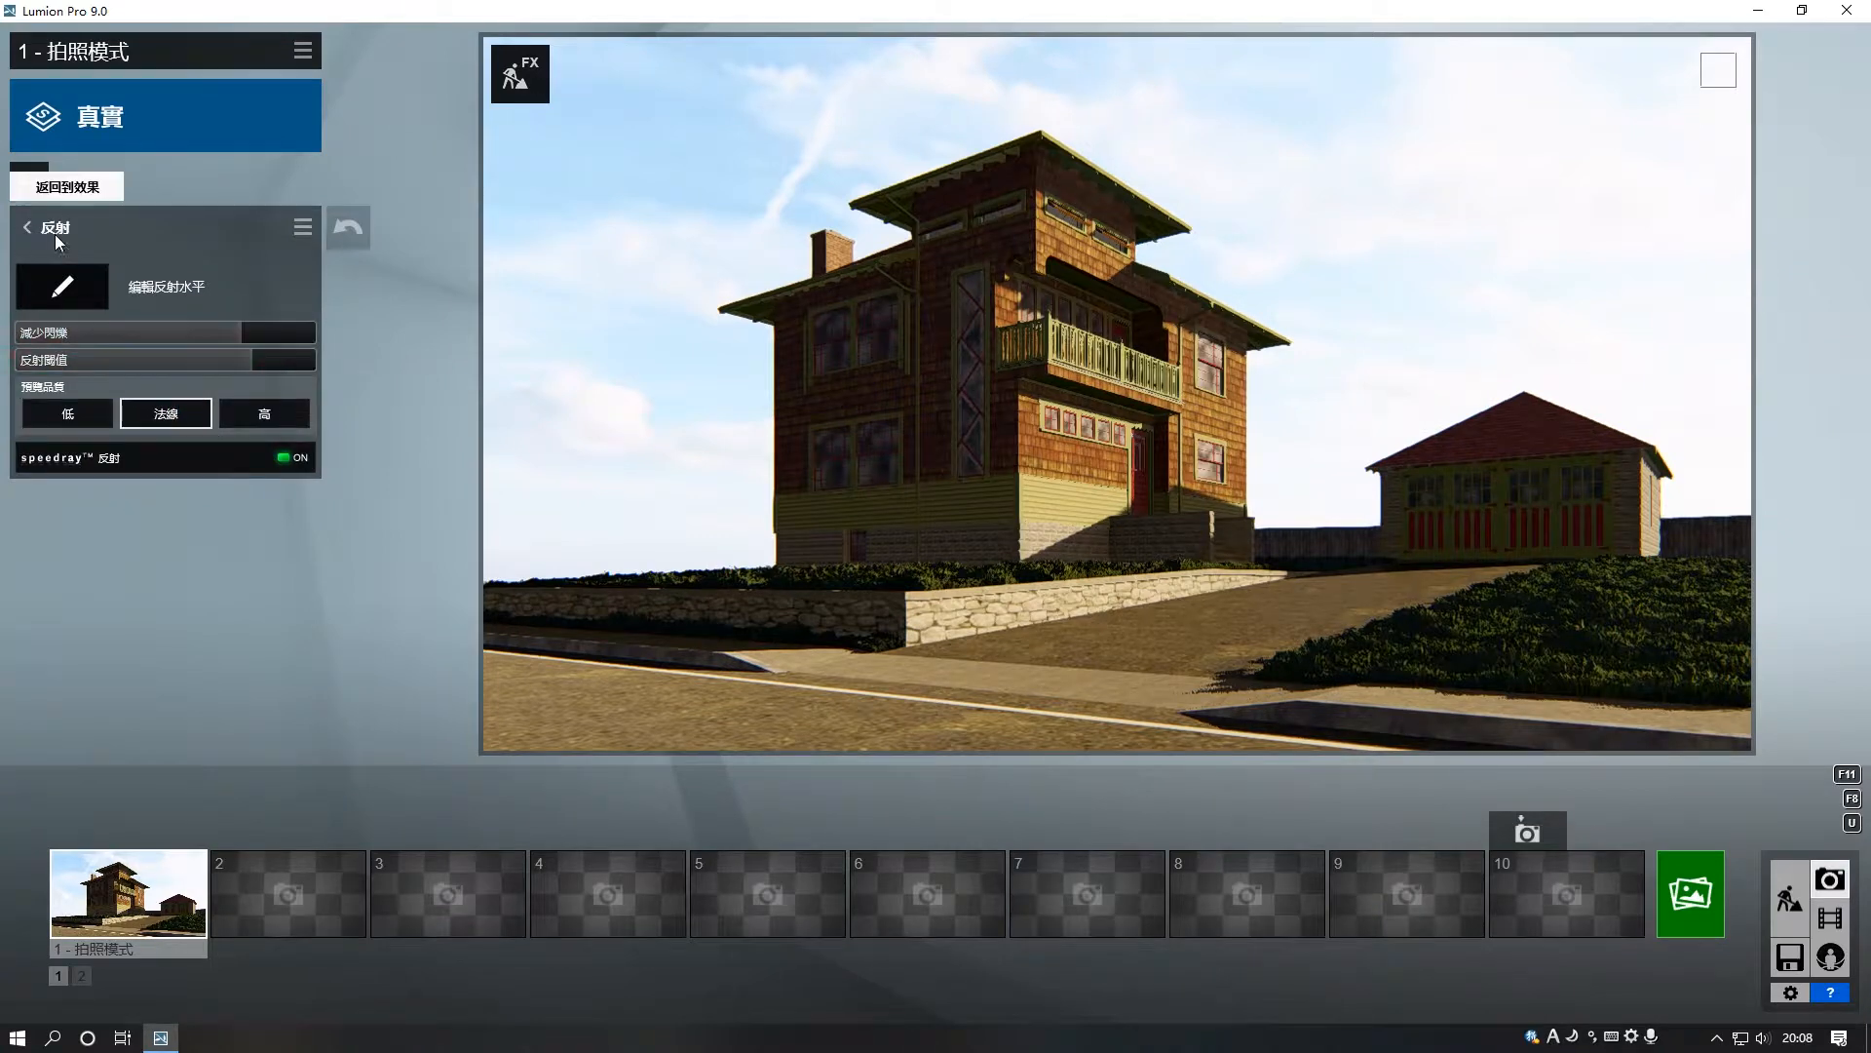
click(27, 227)
click(111, 507)
click(28, 227)
click(136, 552)
click(24, 226)
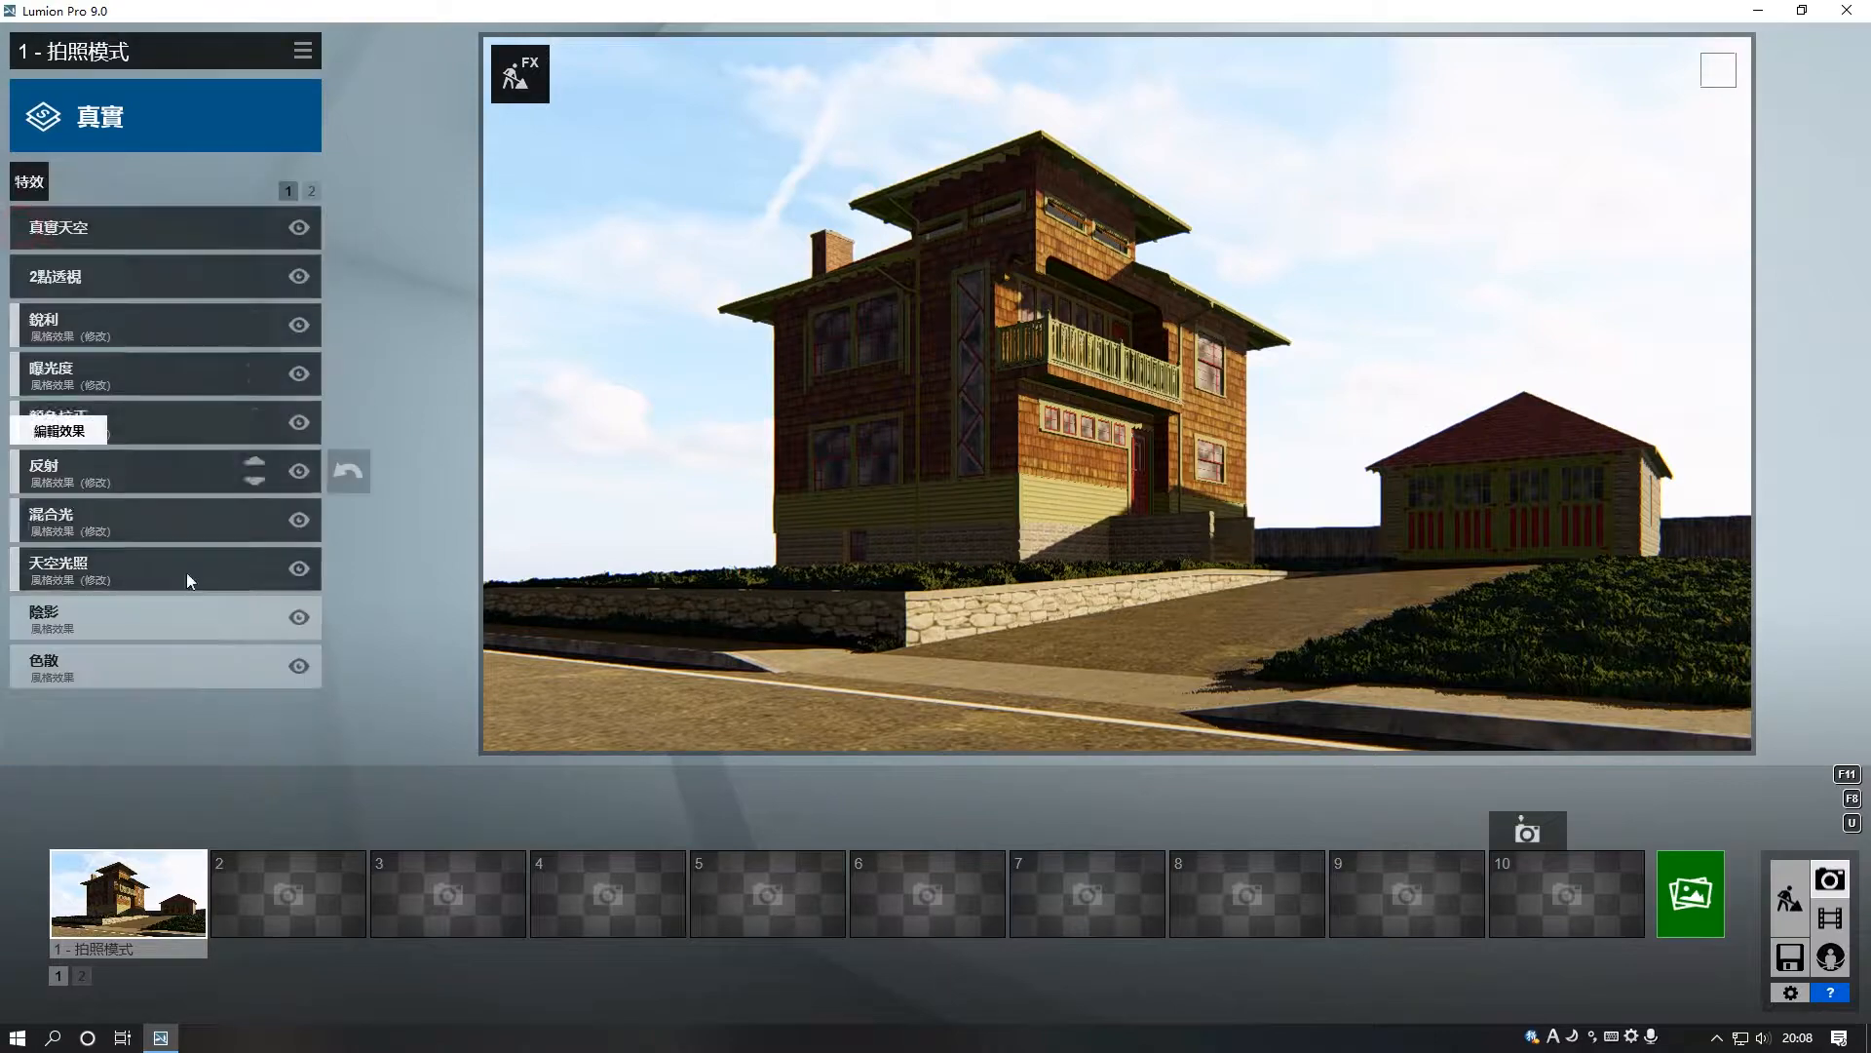
Disable the 陰影 (shadow) and 色散 (chromatic aberration) effects of the style
click(300, 618)
click(304, 666)
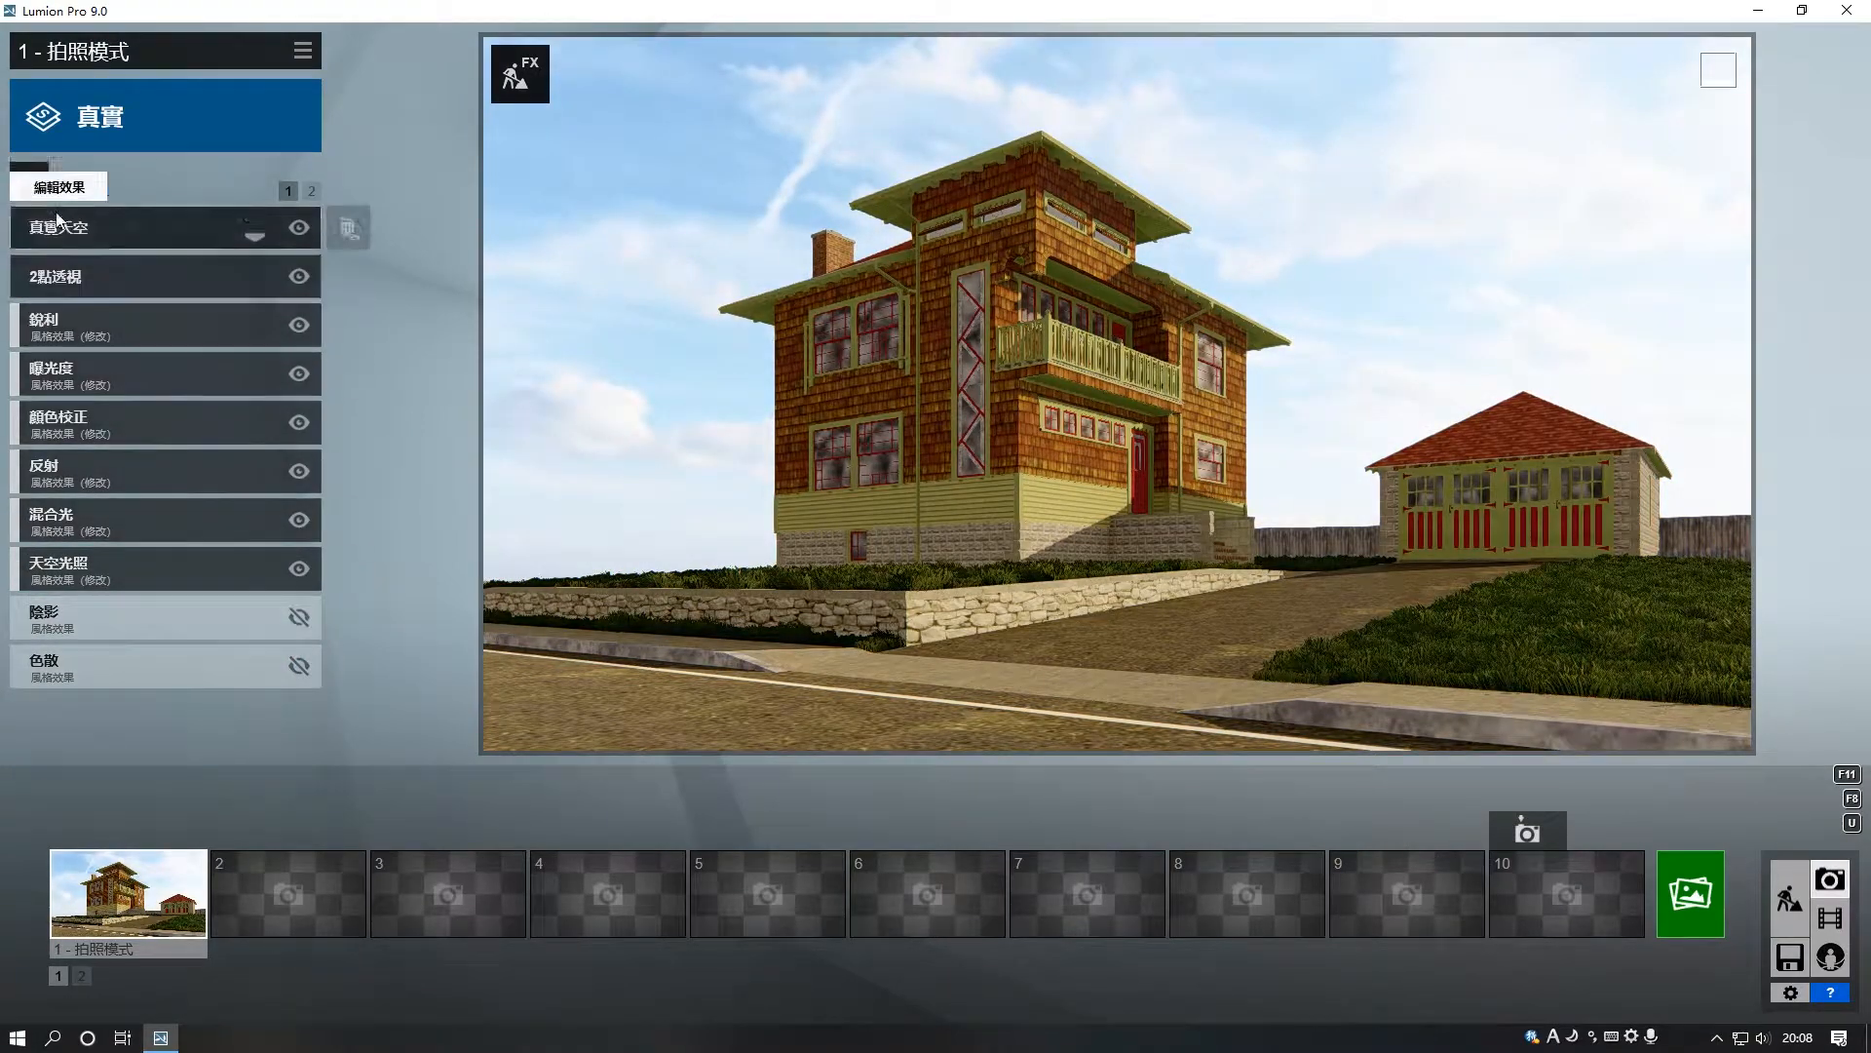
Add the 霧氣 (fog) weather effect to the photo
click(29, 181)
click(570, 181)
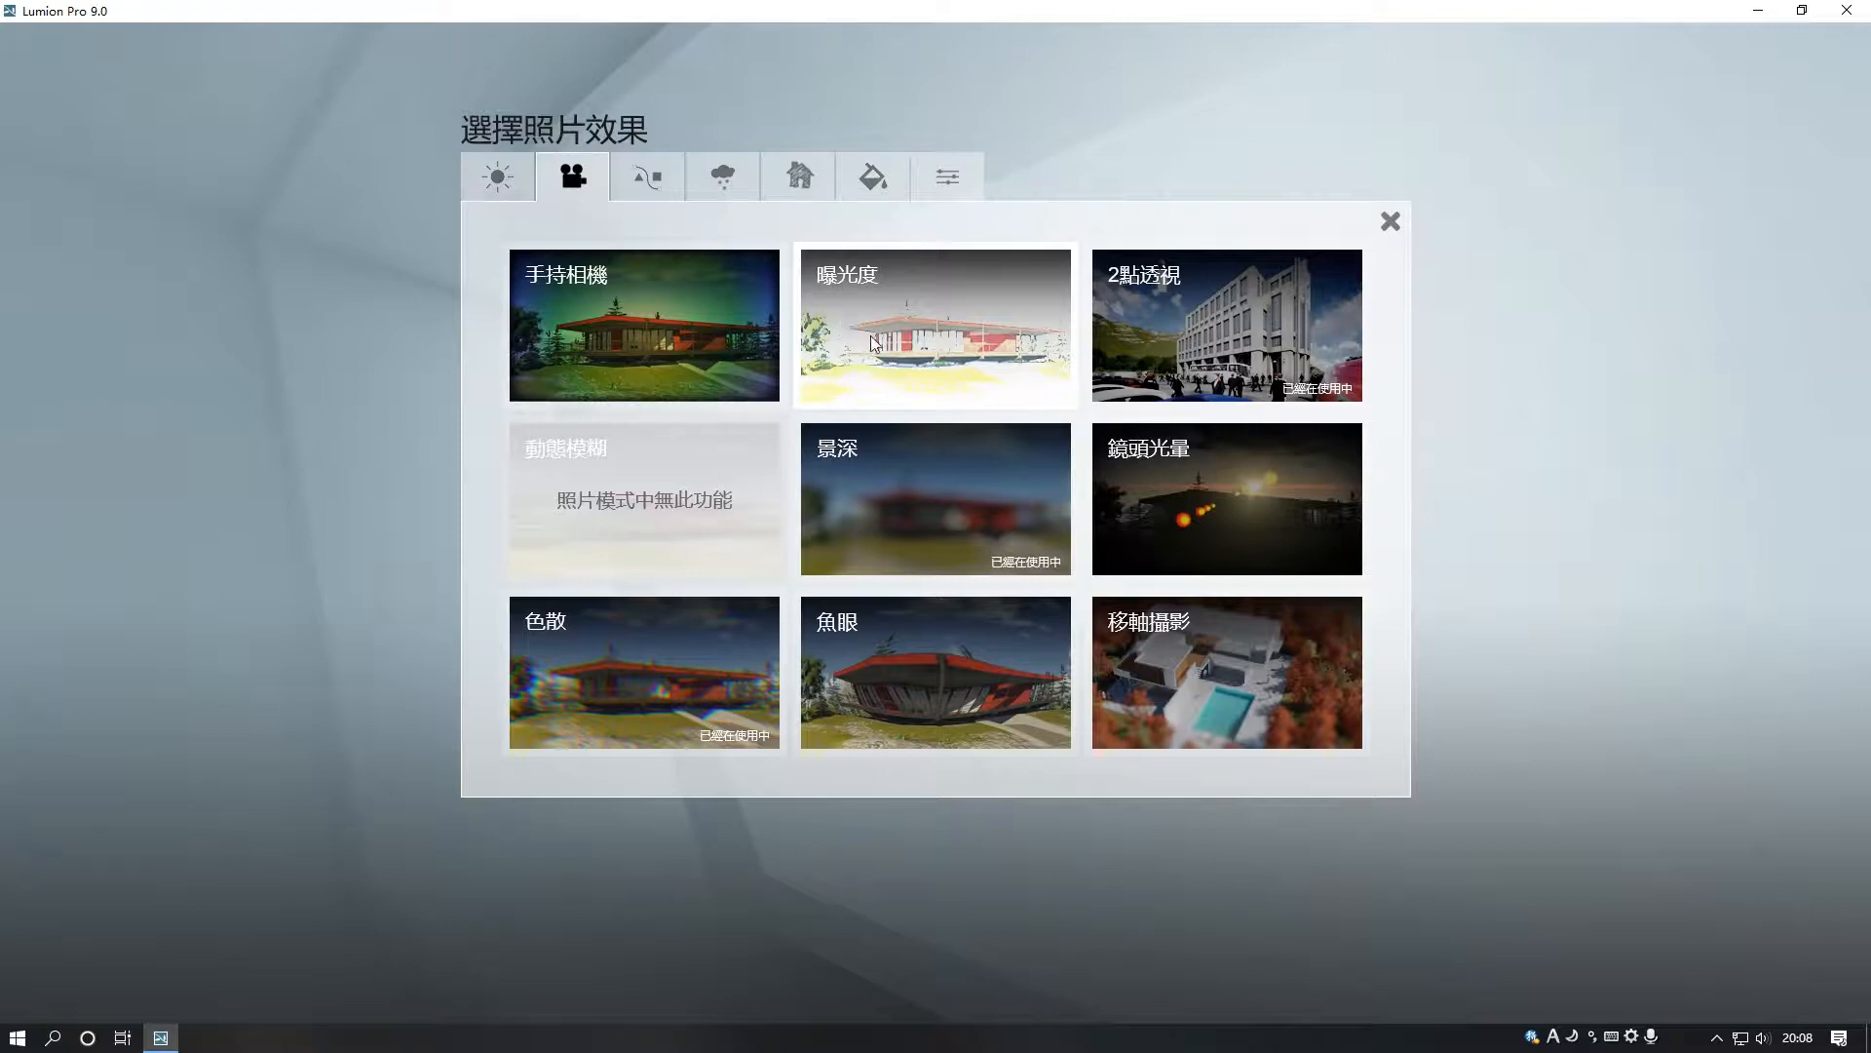
click(647, 179)
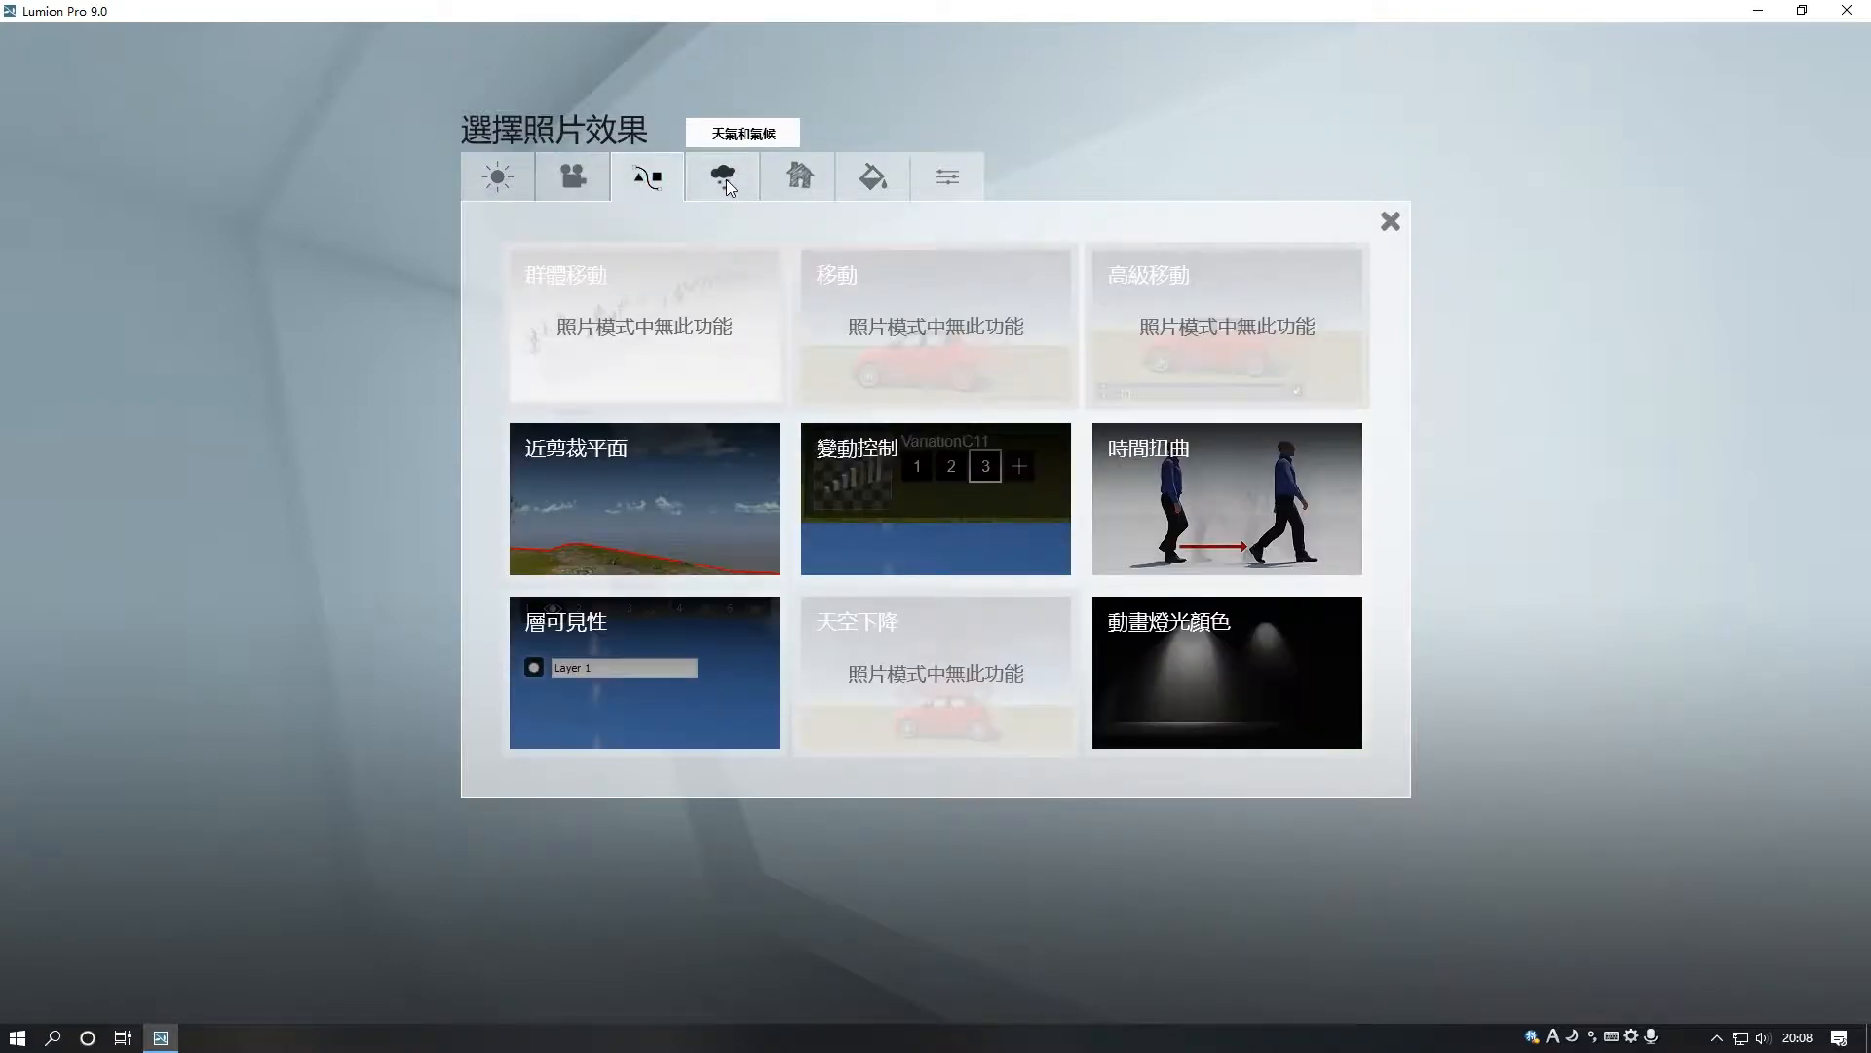
click(723, 178)
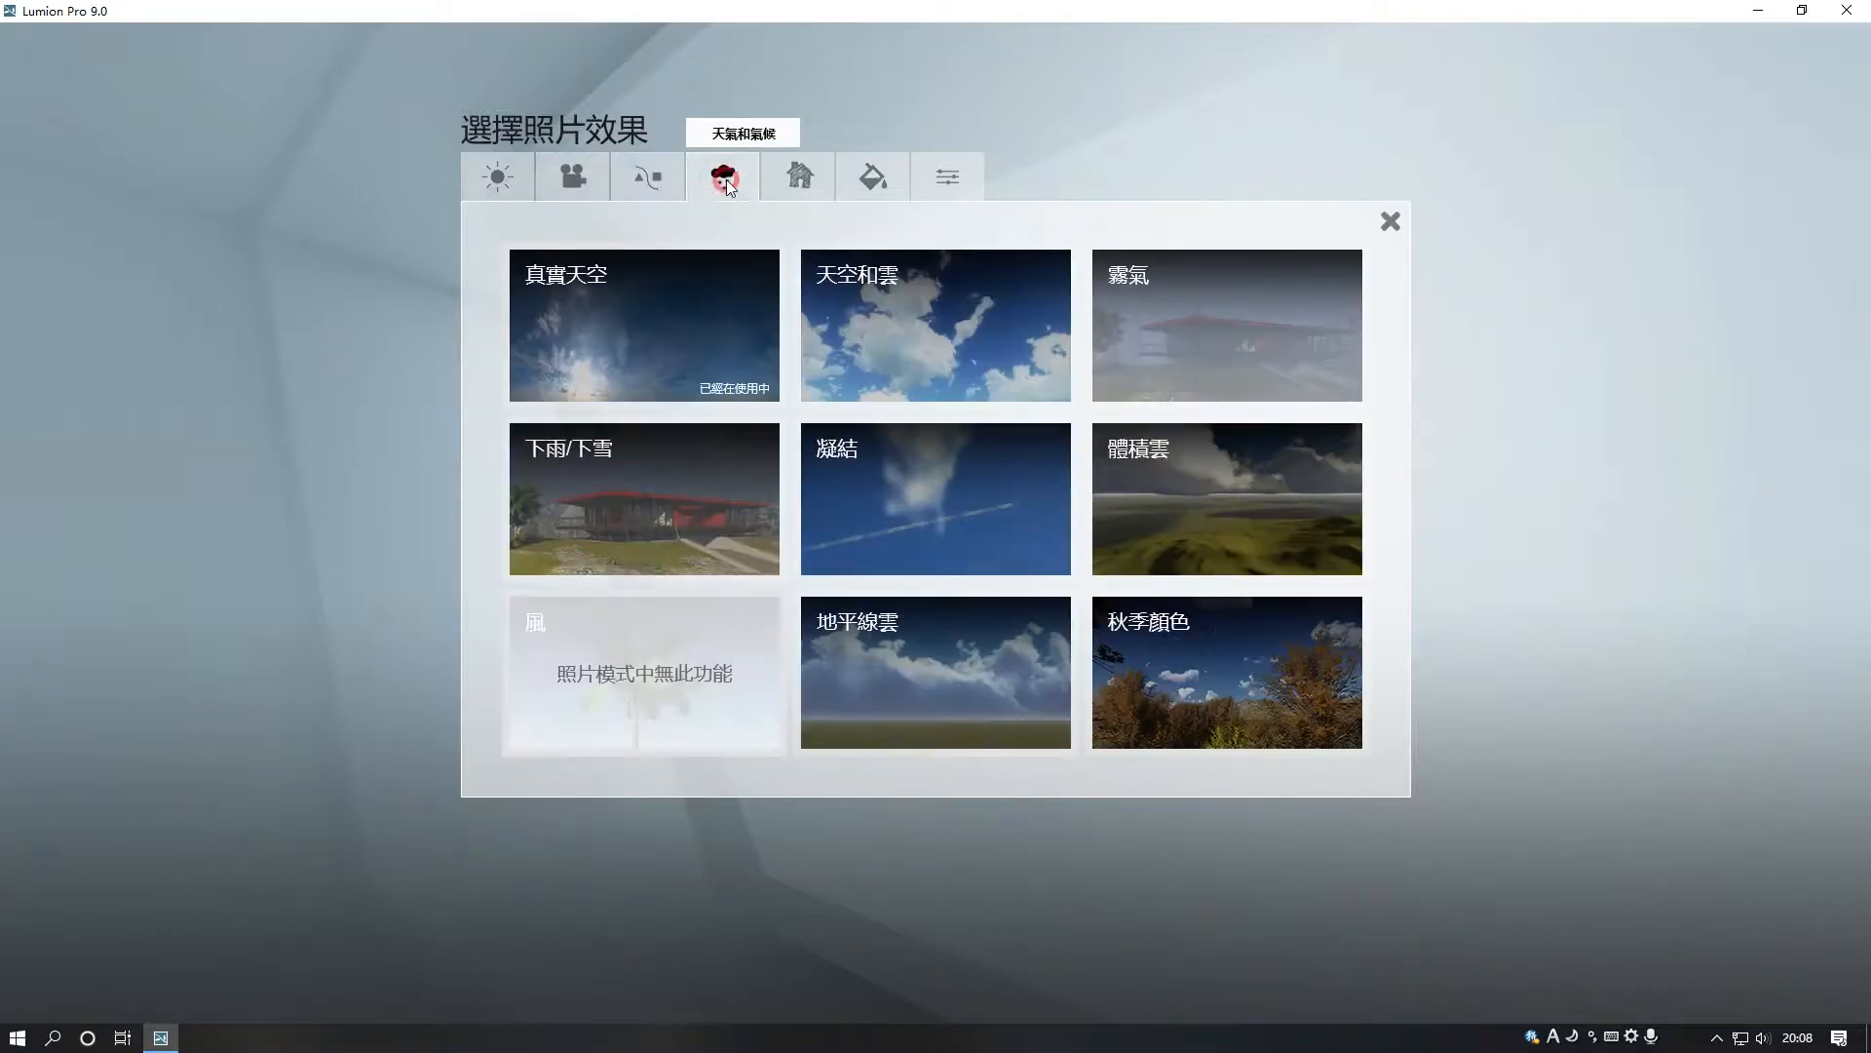
click(1198, 312)
Add the 泛光 (bloom) and 漂白 (bleach) effects, reducing the amount of each to its minimum
click(29, 182)
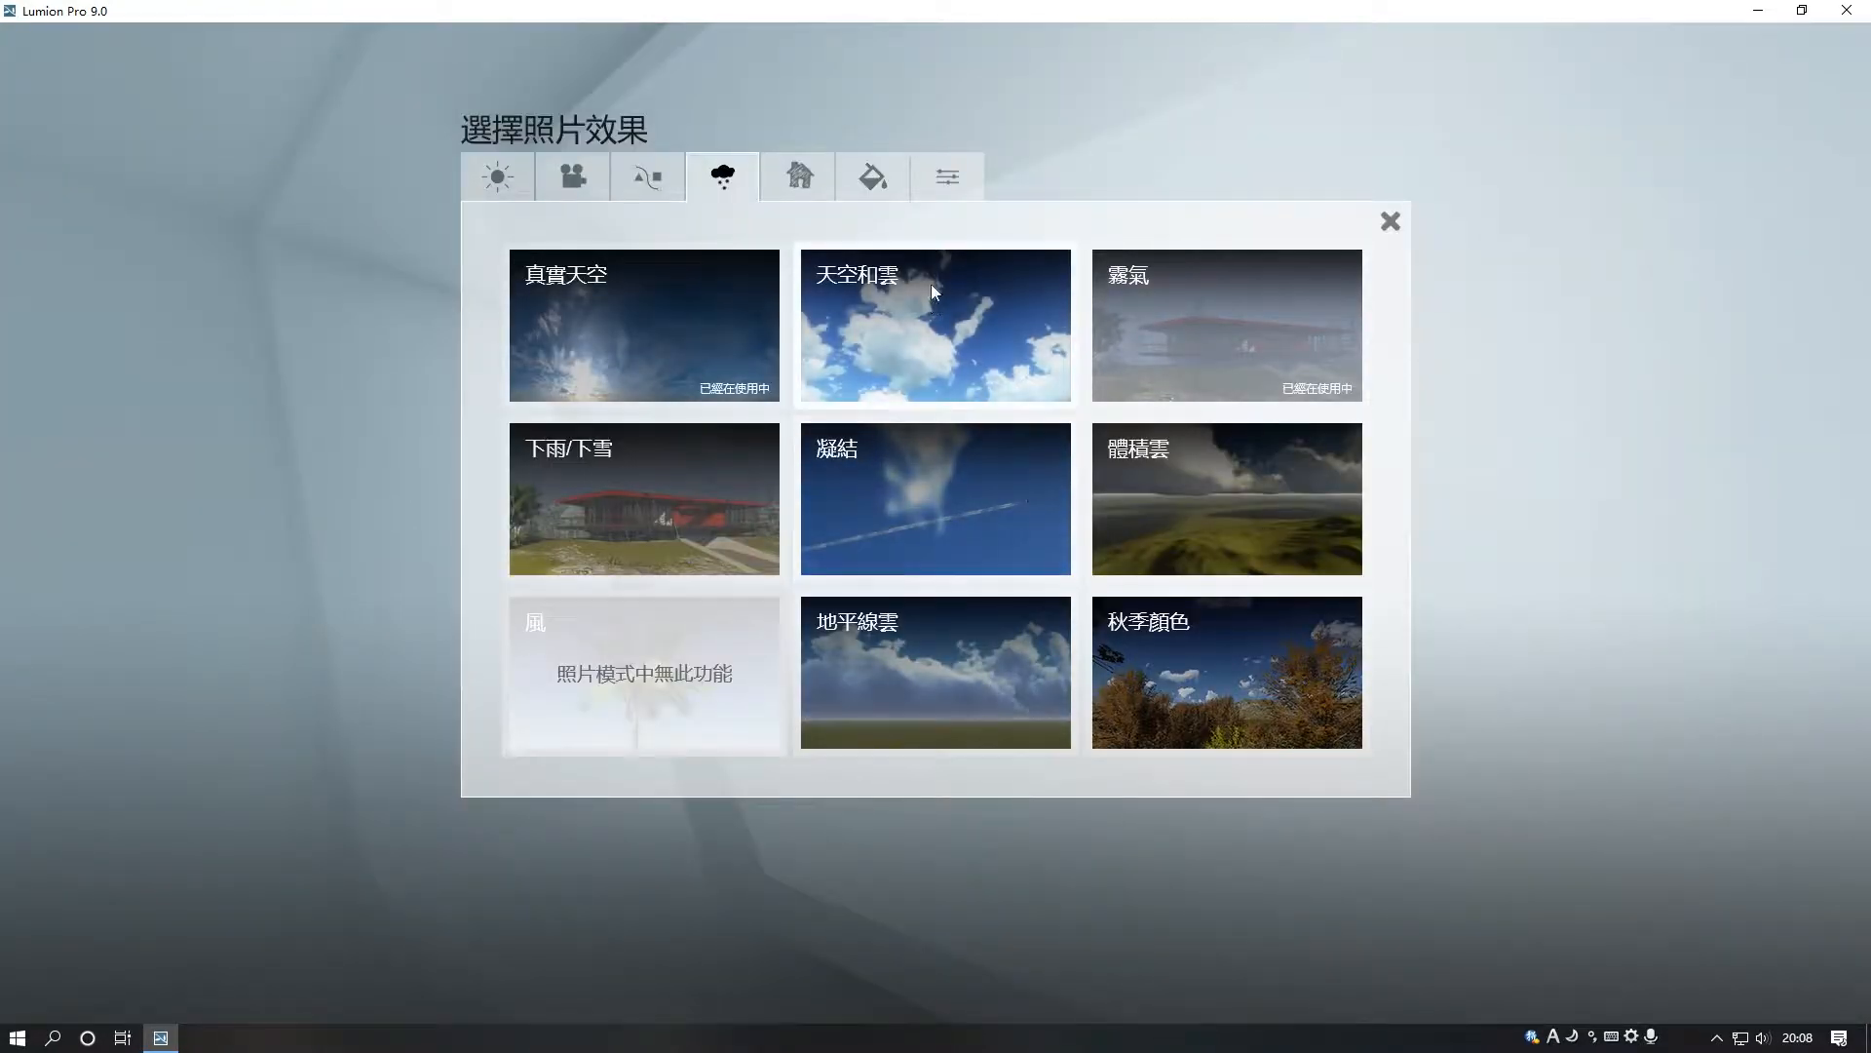
click(873, 176)
click(803, 453)
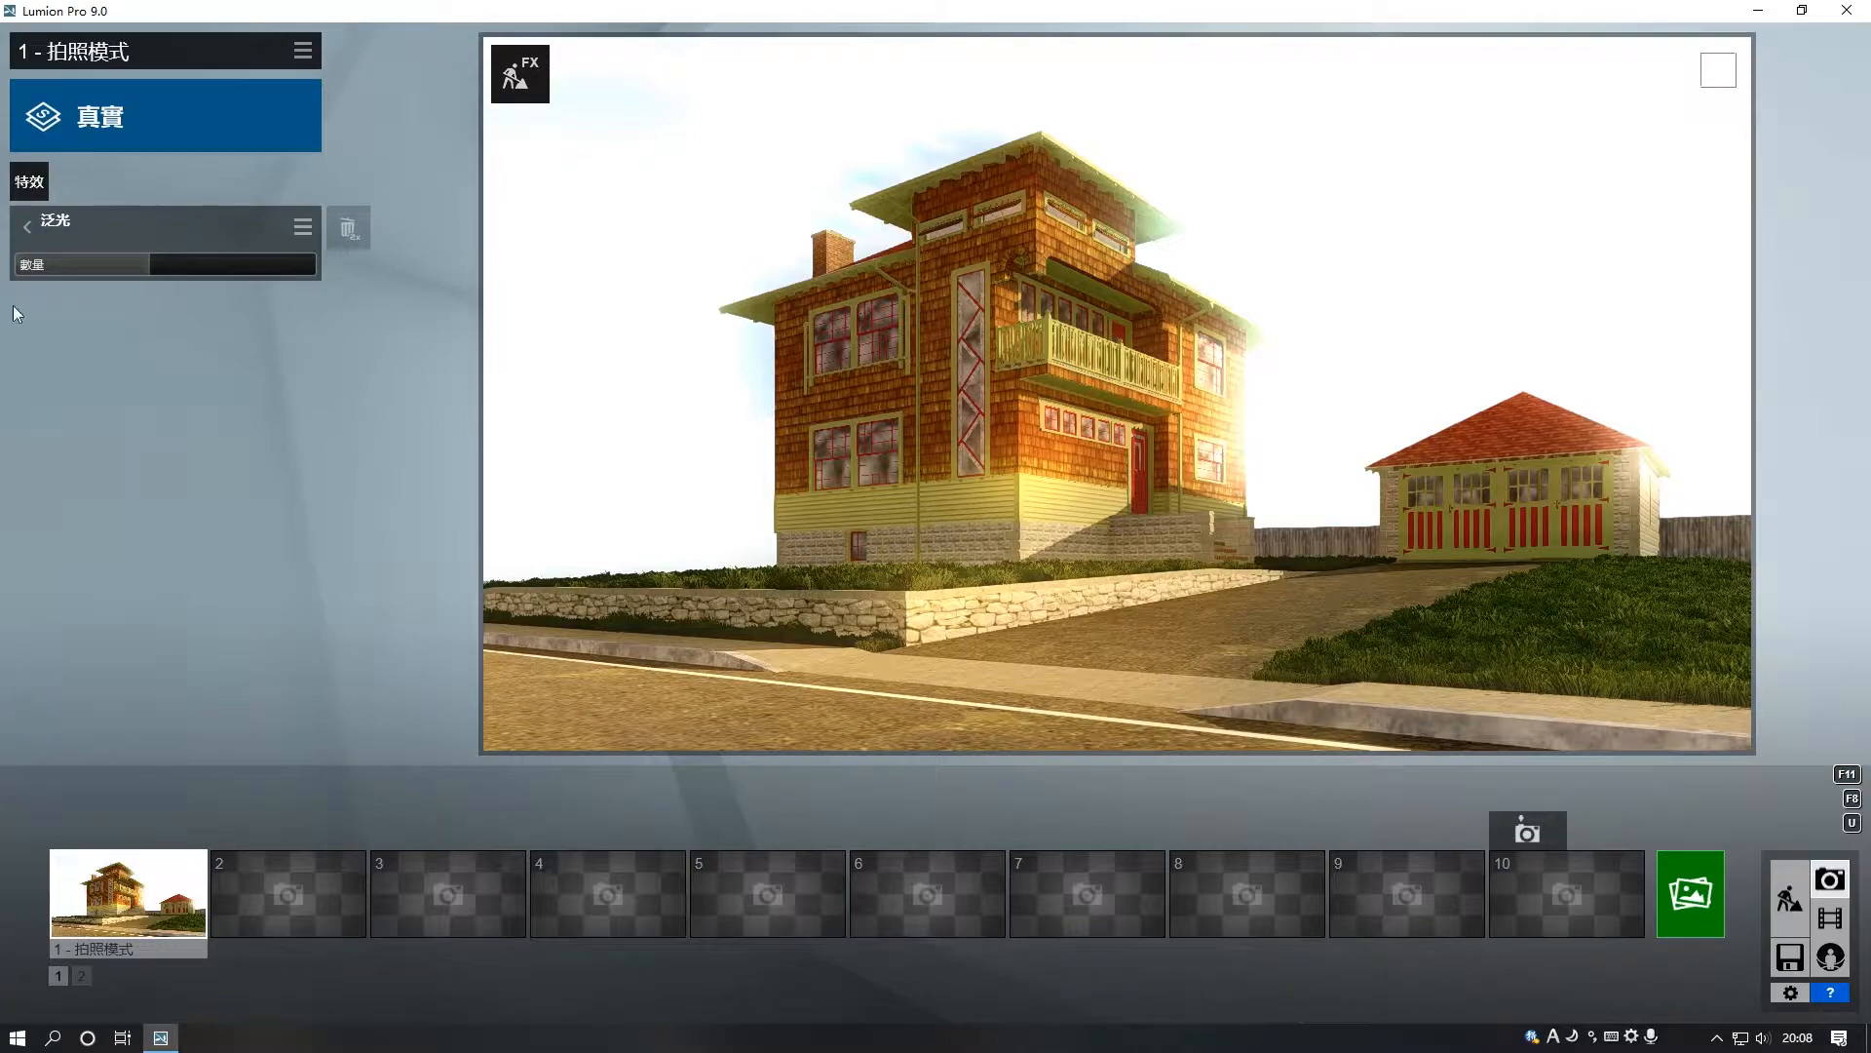
click(22, 265)
click(30, 182)
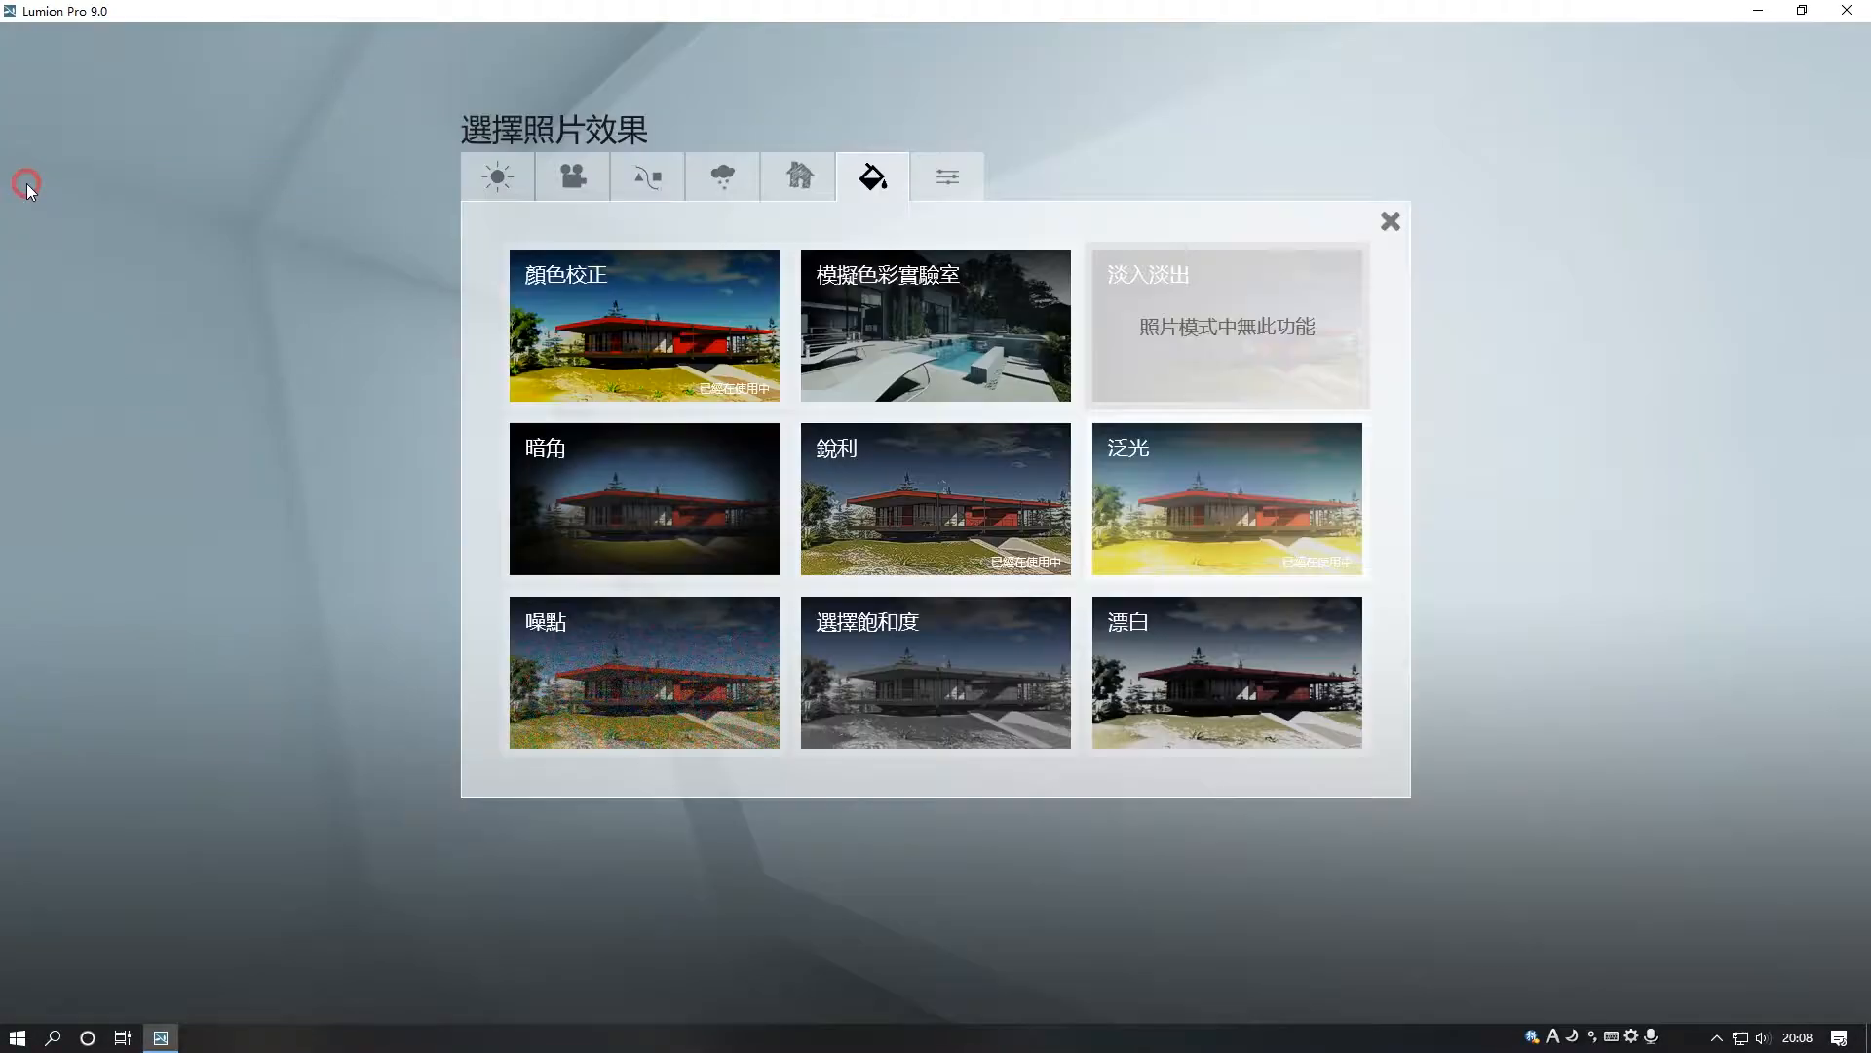
click(1131, 634)
click(24, 266)
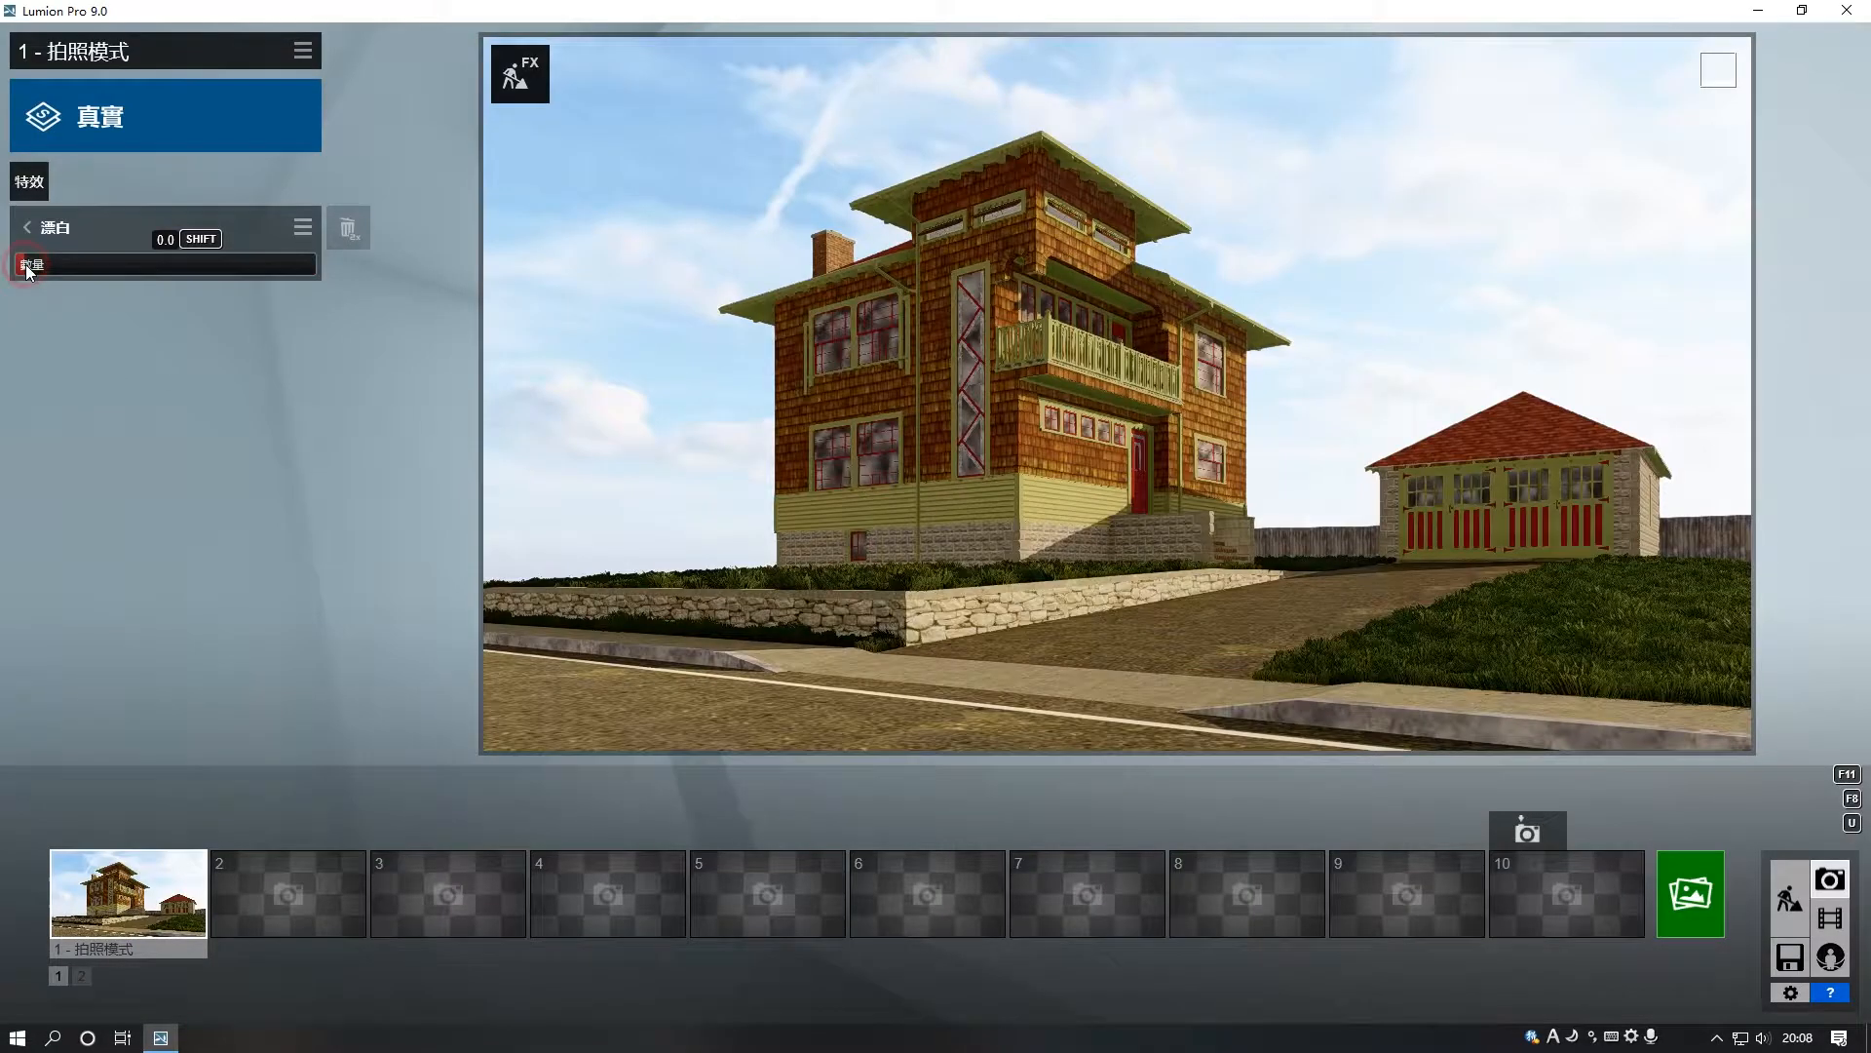
Add the 暗角 (vignette) effect with an amount of about 0.1 and maximum softness
click(39, 186)
click(638, 499)
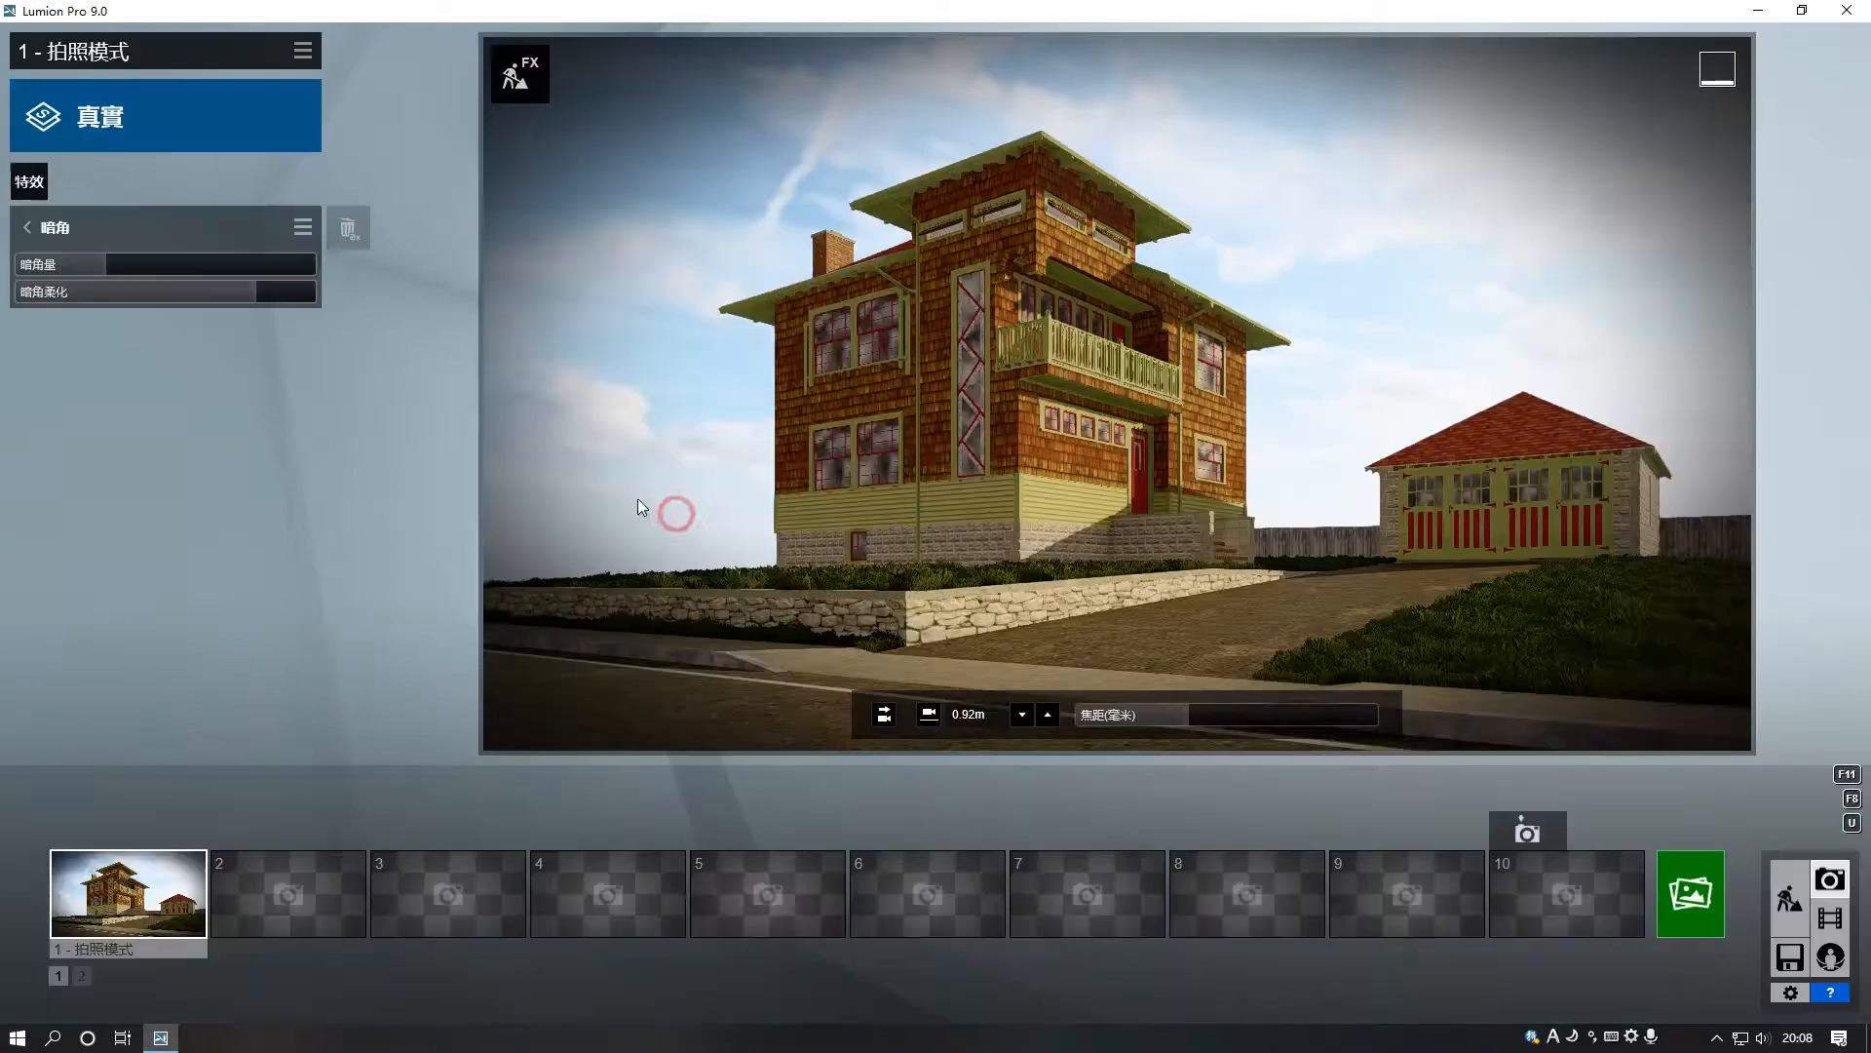
click(312, 293)
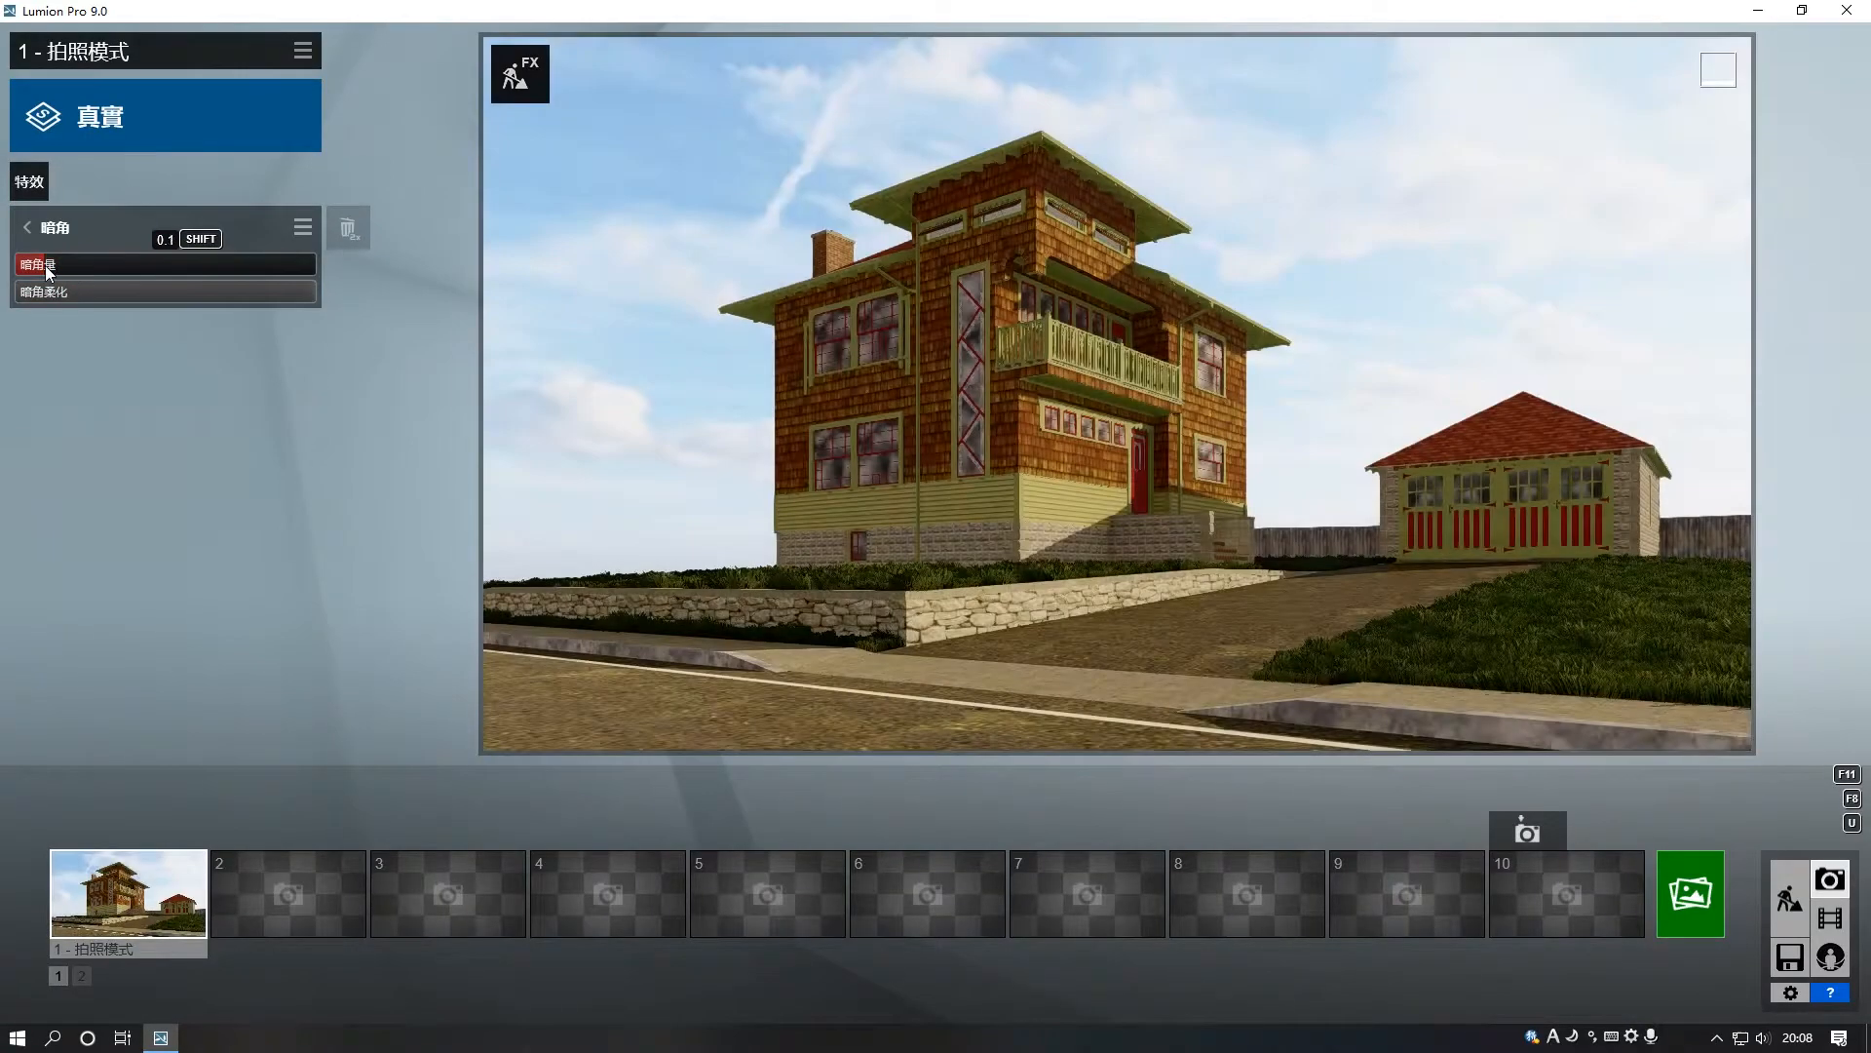
Add the 模擬色彩實驗室 (analog color lab) effect with an amount of 0.6 and raise its 風格 (style) value
click(37, 193)
click(994, 365)
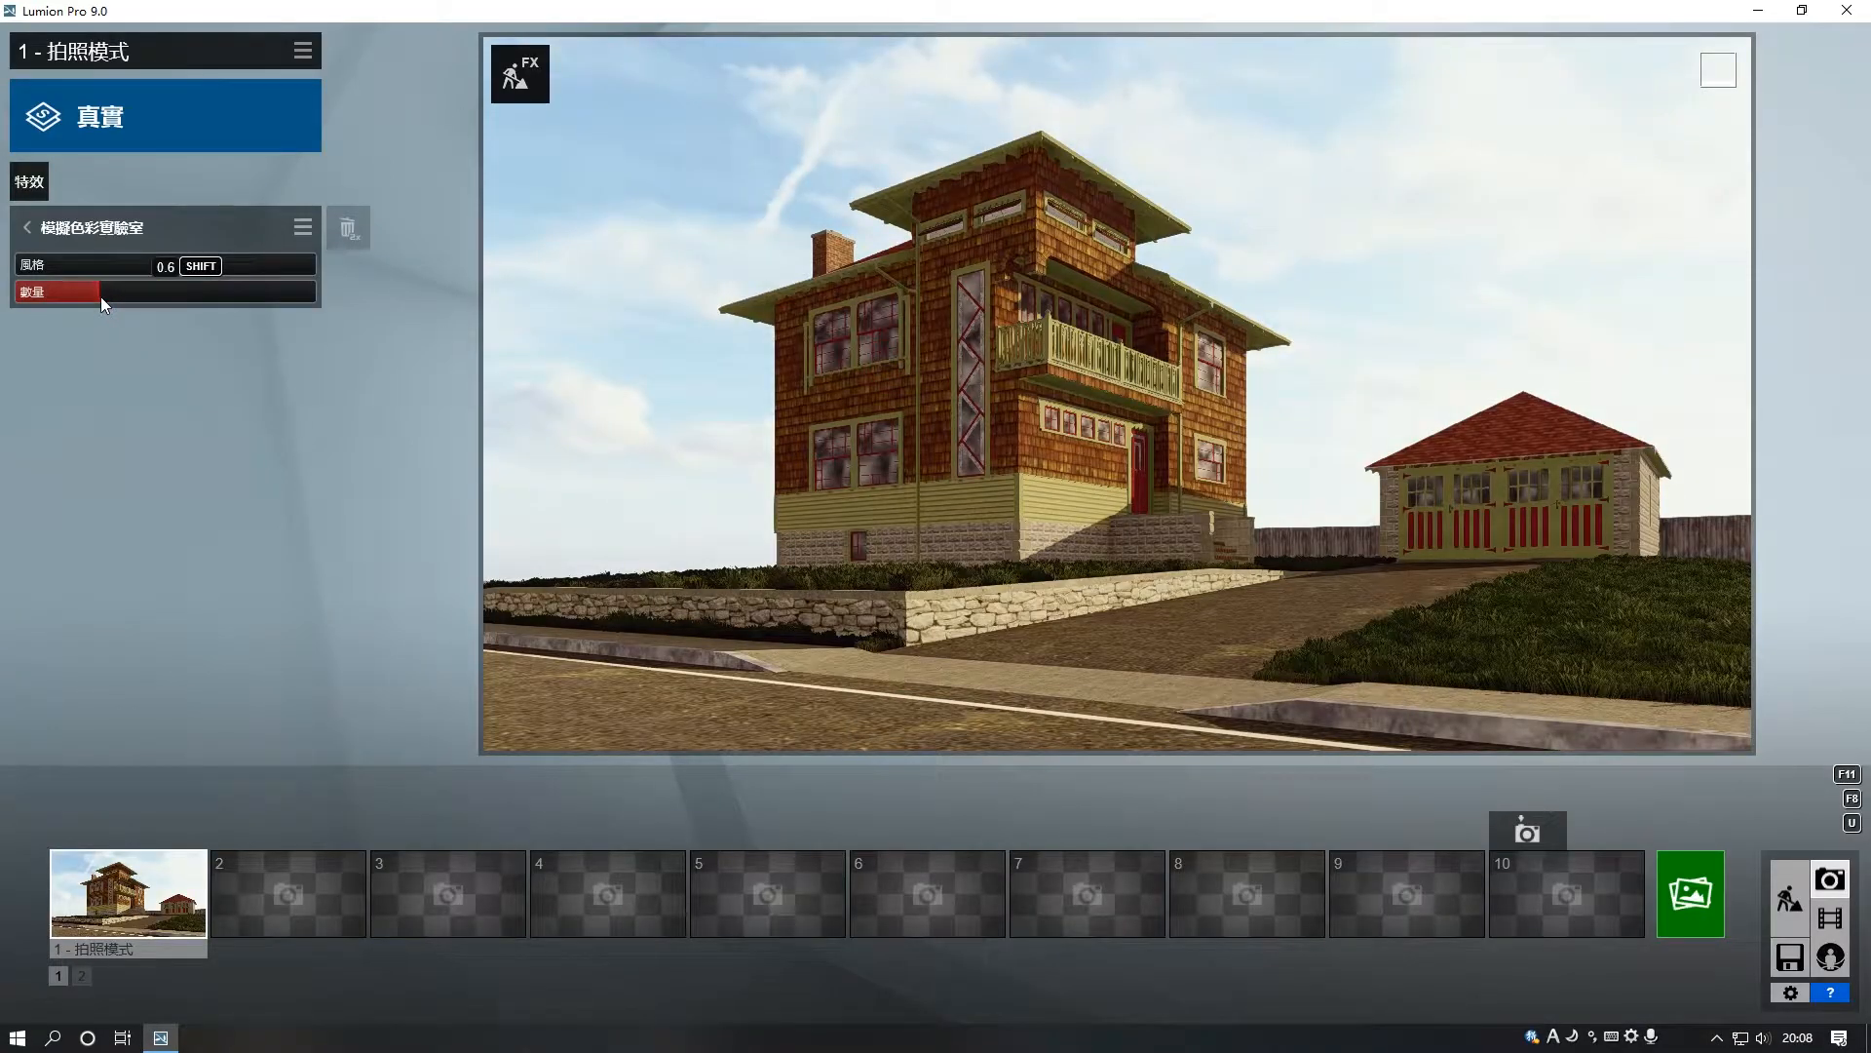
drag(97, 266, 161, 267)
Add the 海報列印增強器 (poster print enhancer) effect to the photo
click(28, 181)
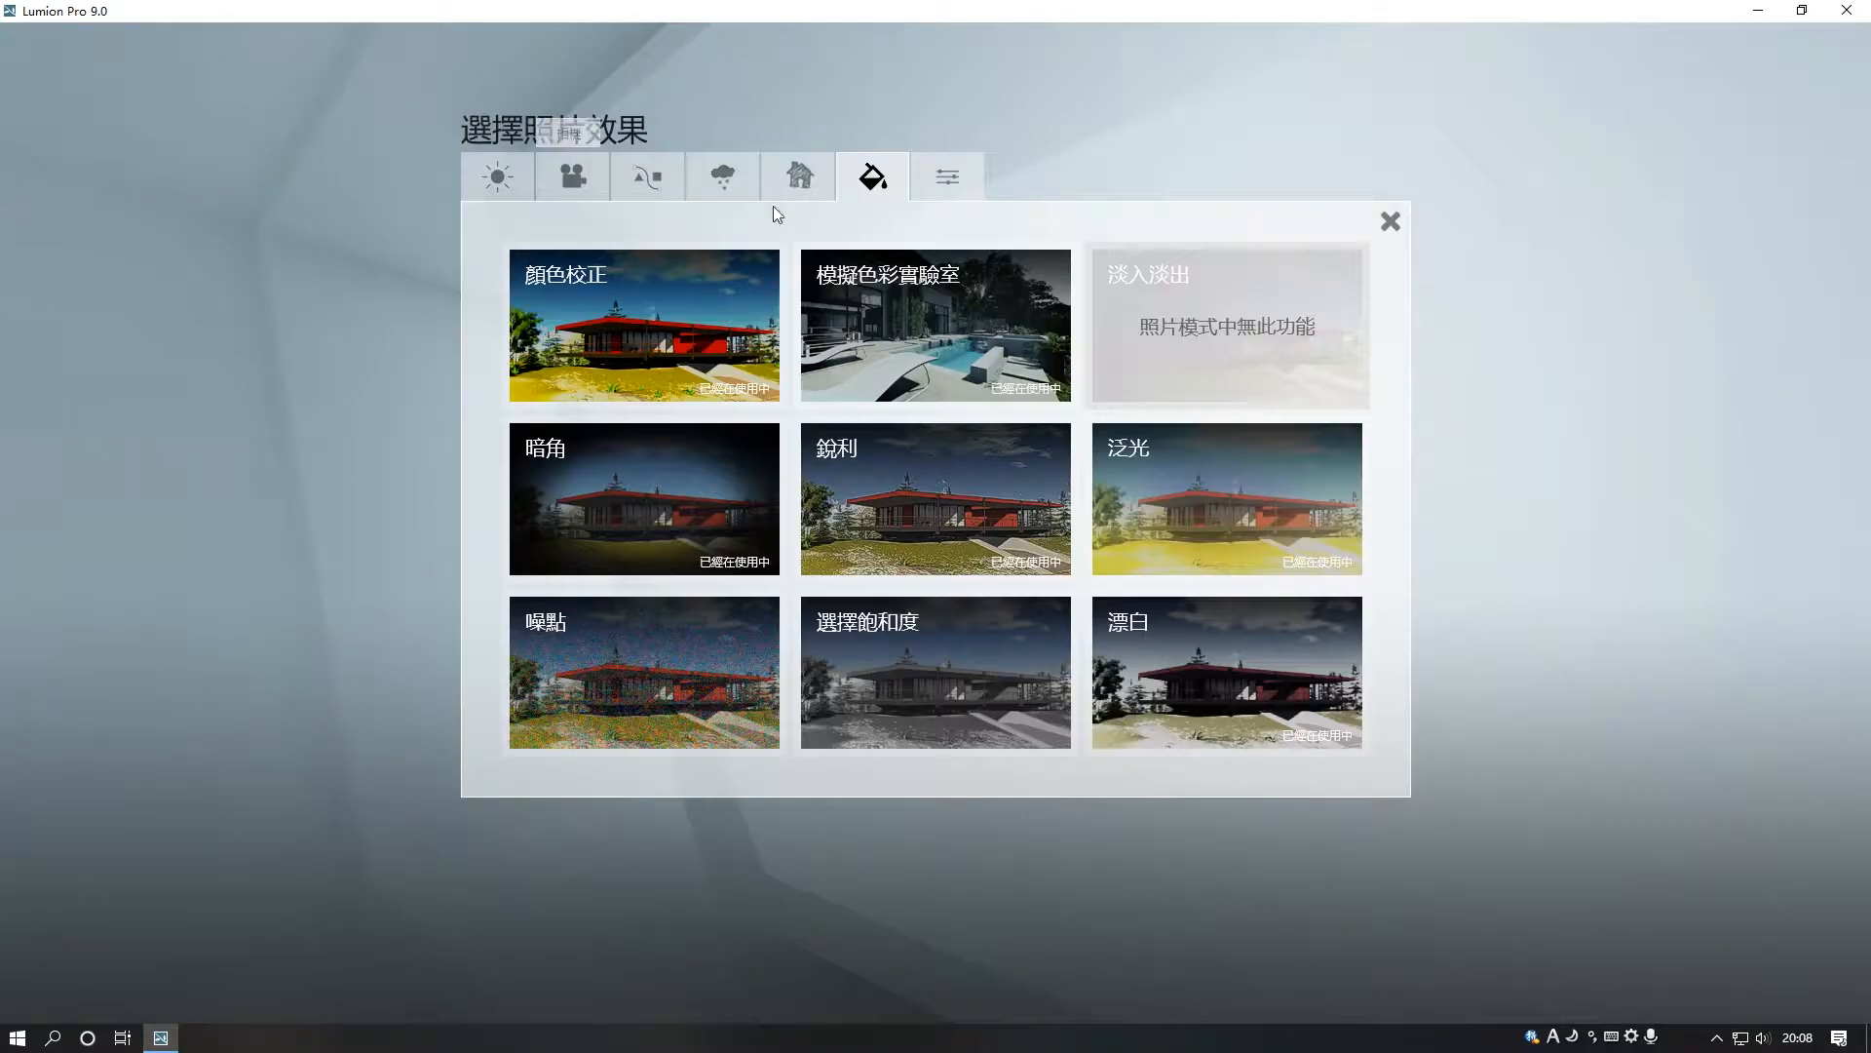
click(947, 177)
click(688, 430)
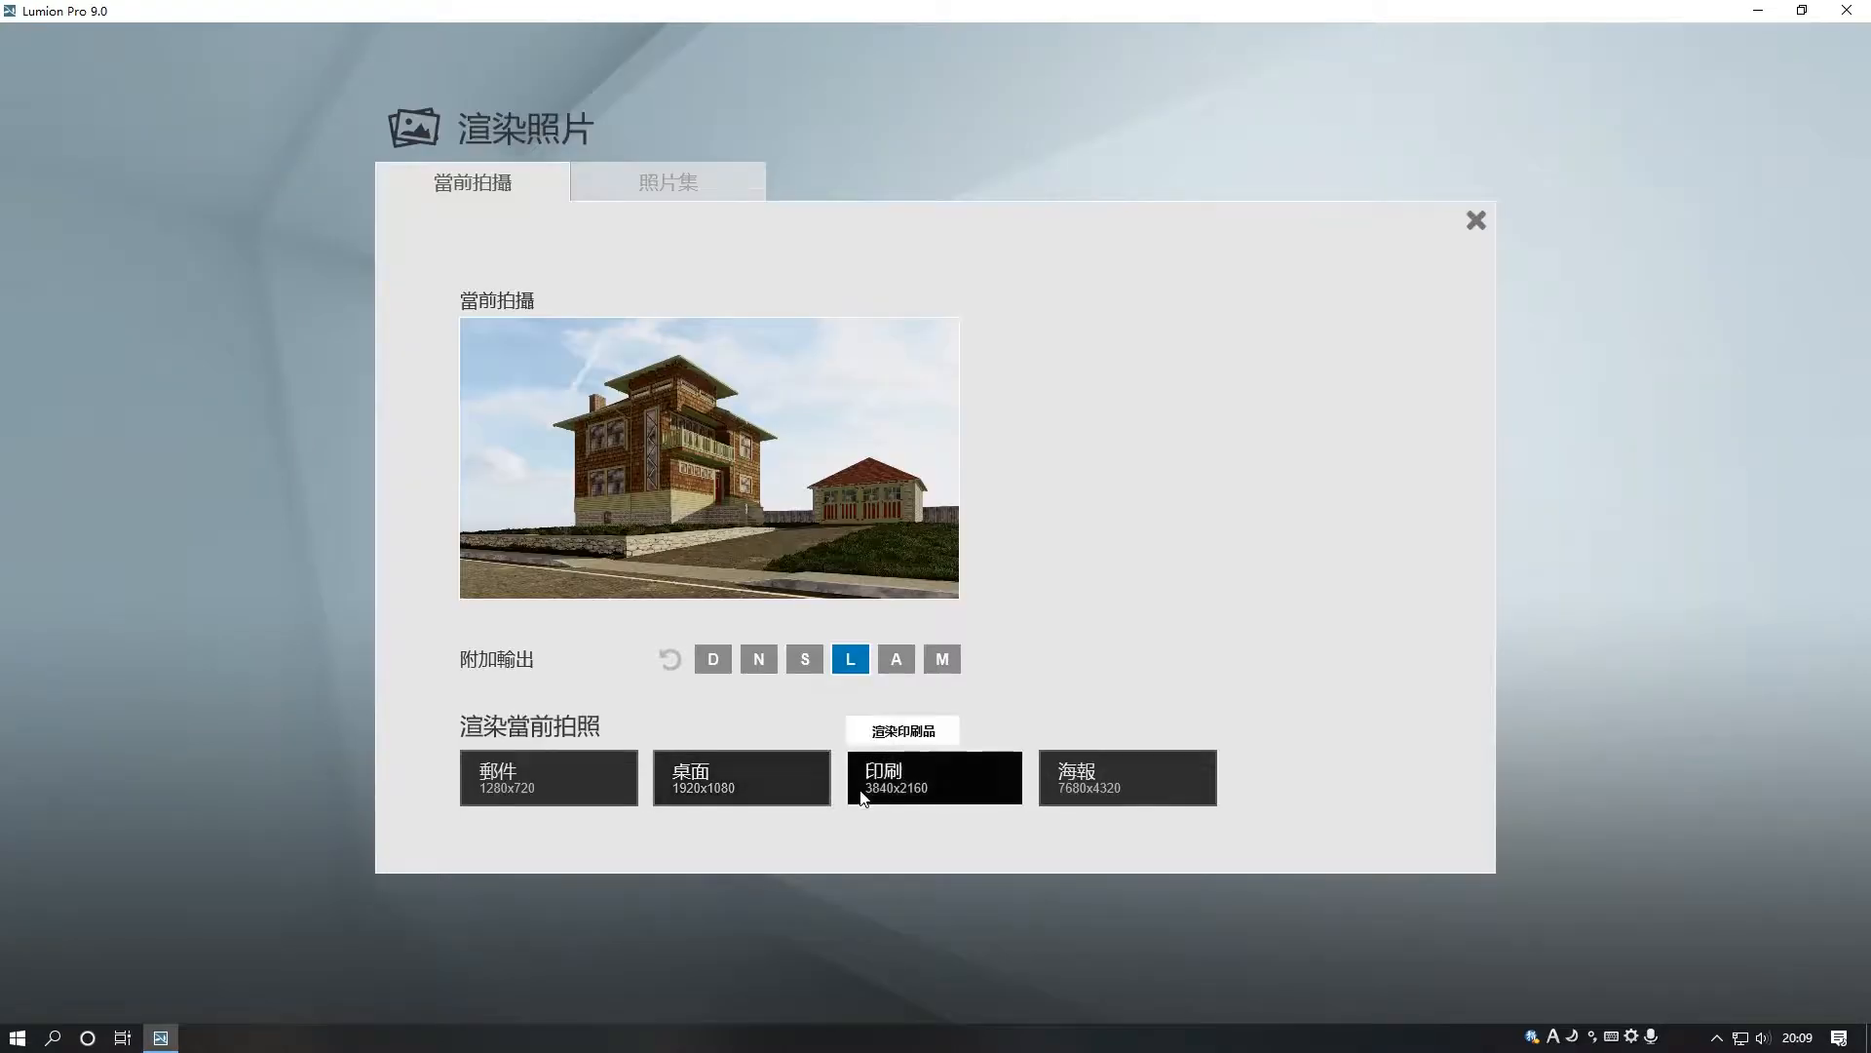
Render the current shot at the 3840x2160 print size, save it as an image file and close the finished render
click(938, 775)
click(258, 339)
double_click(255, 337)
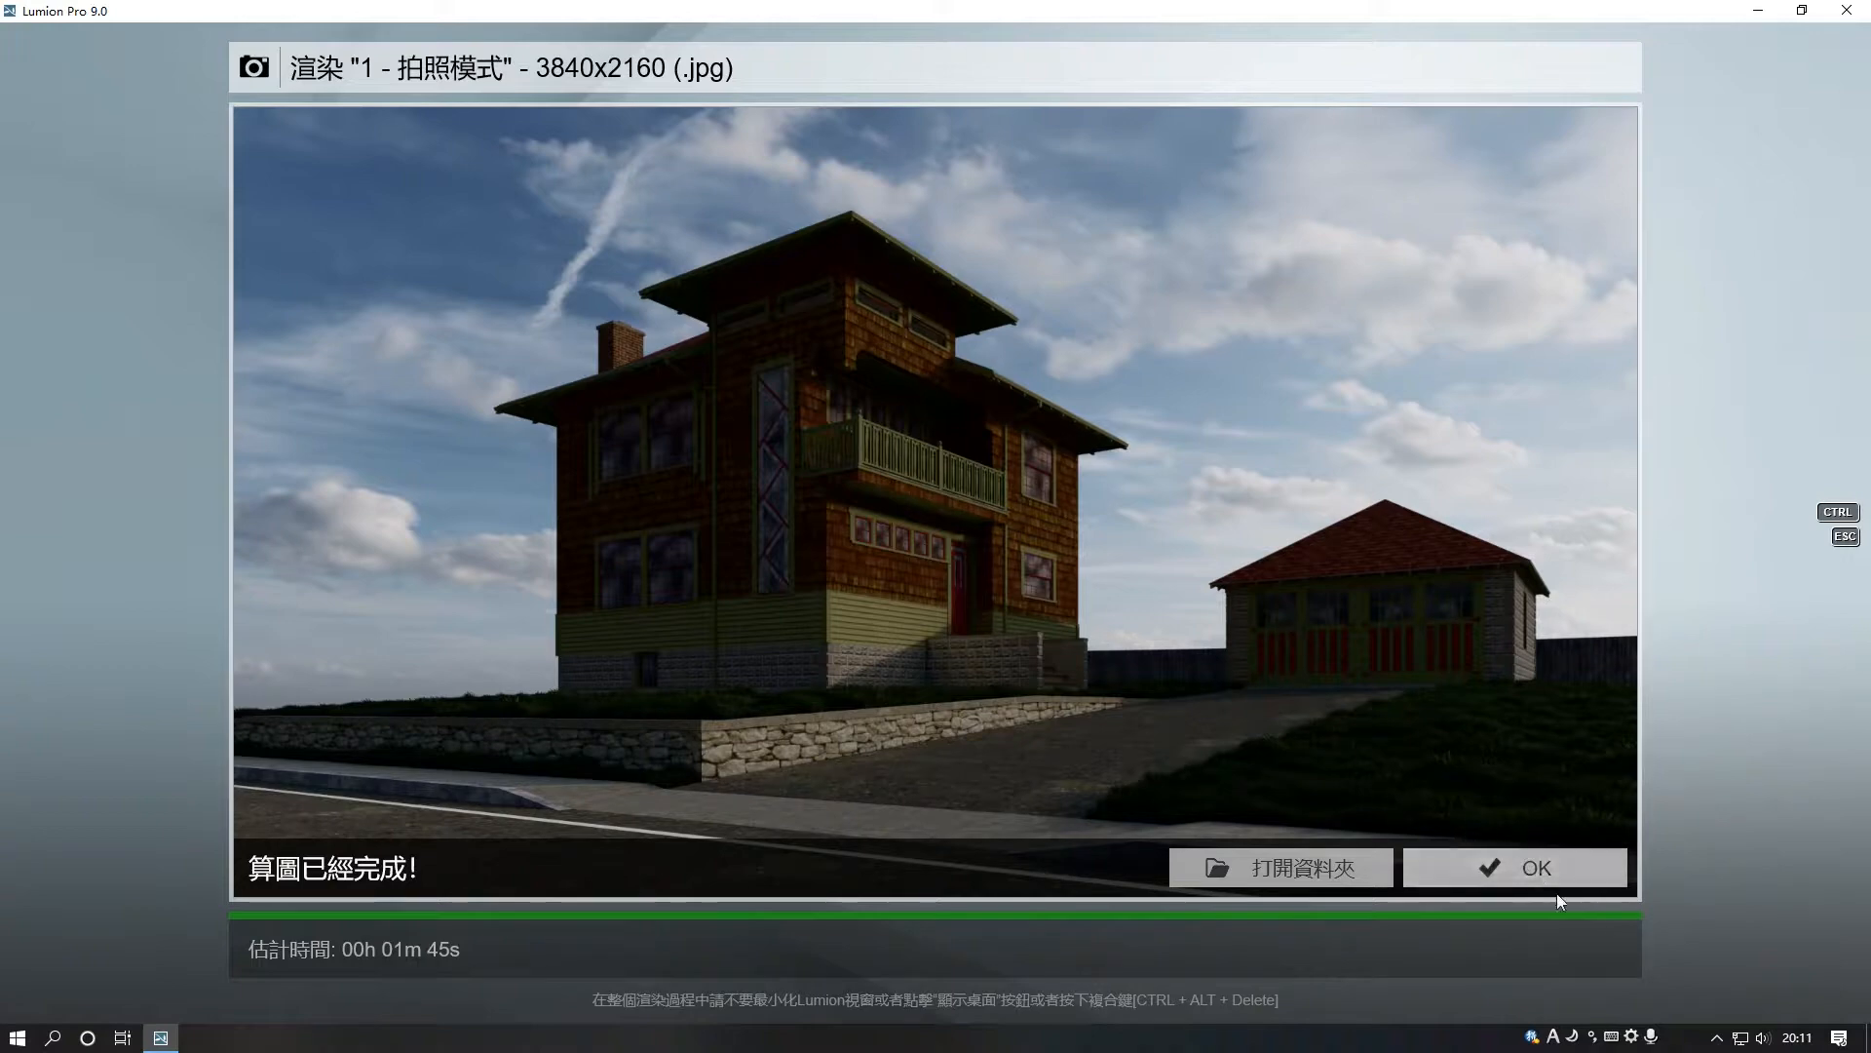
click(1550, 868)
In build mode, increase the 反射率 (reflectivity) of the house's window glass material and save the material change
click(1789, 895)
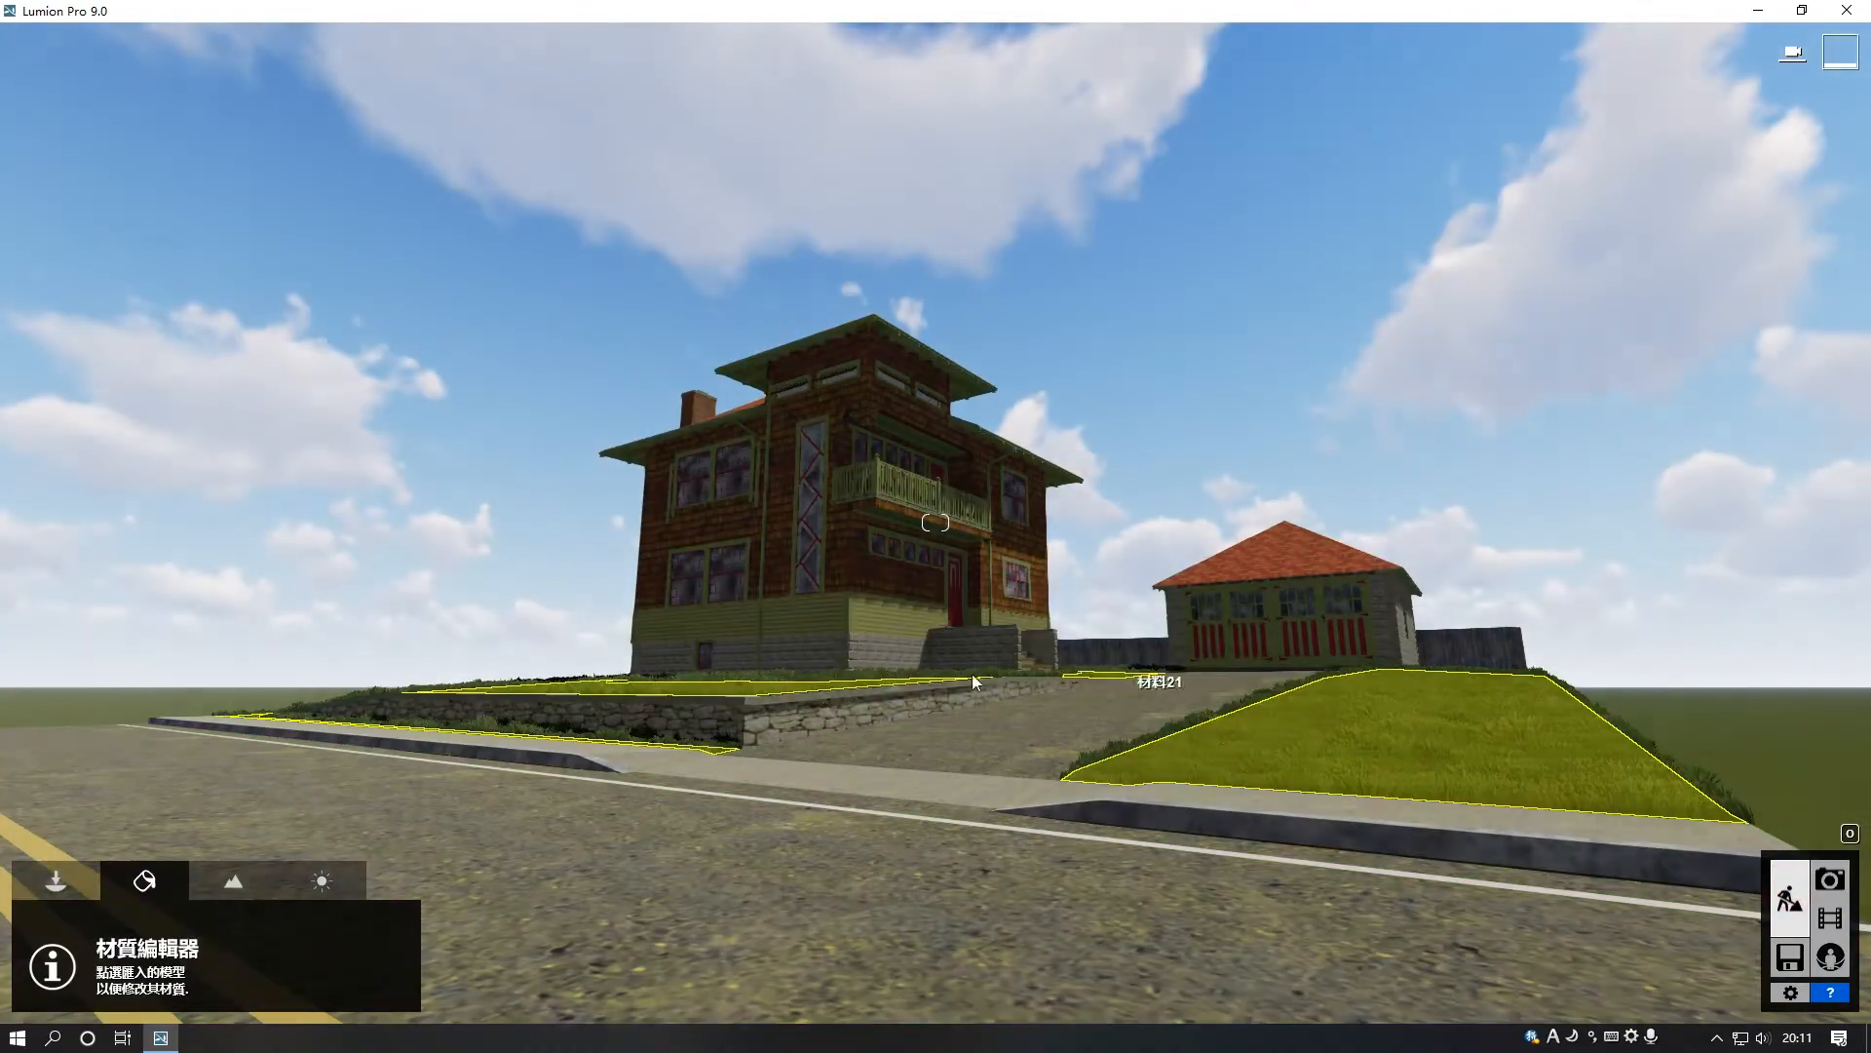
scroll(765, 546, up, 5)
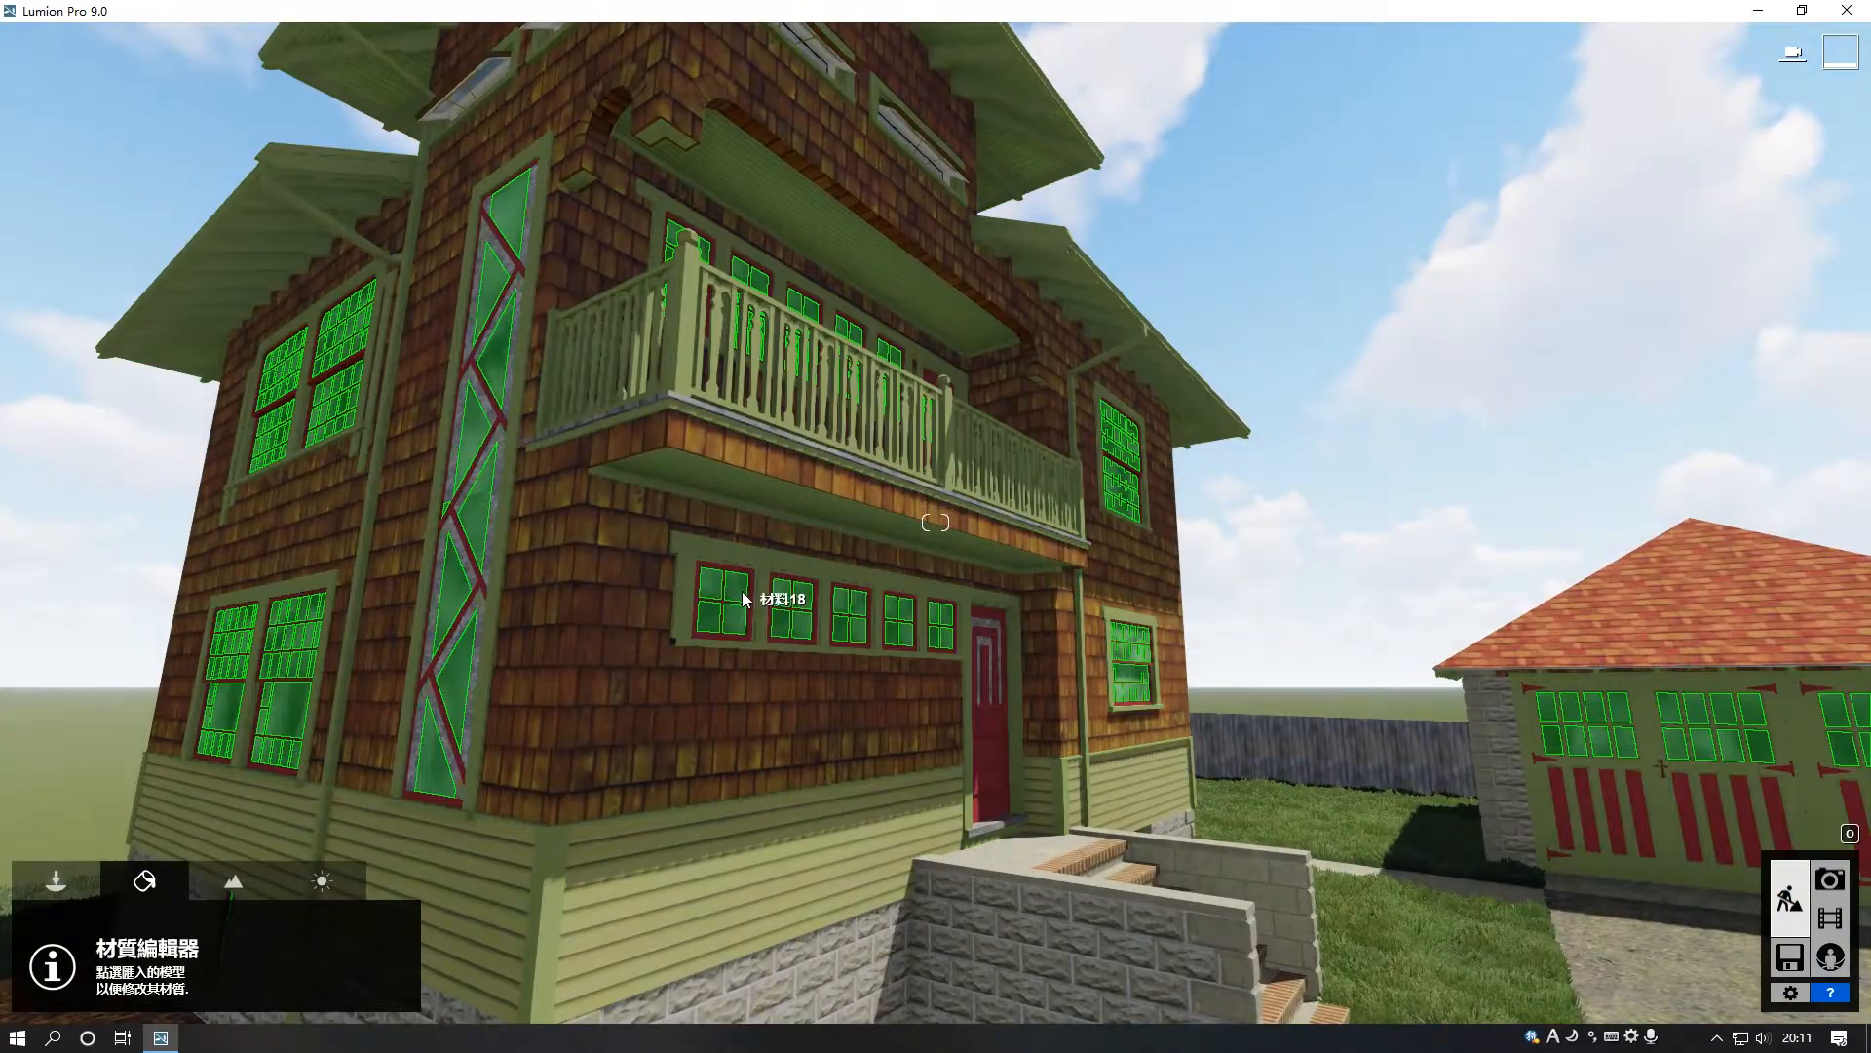
click(749, 605)
click(348, 450)
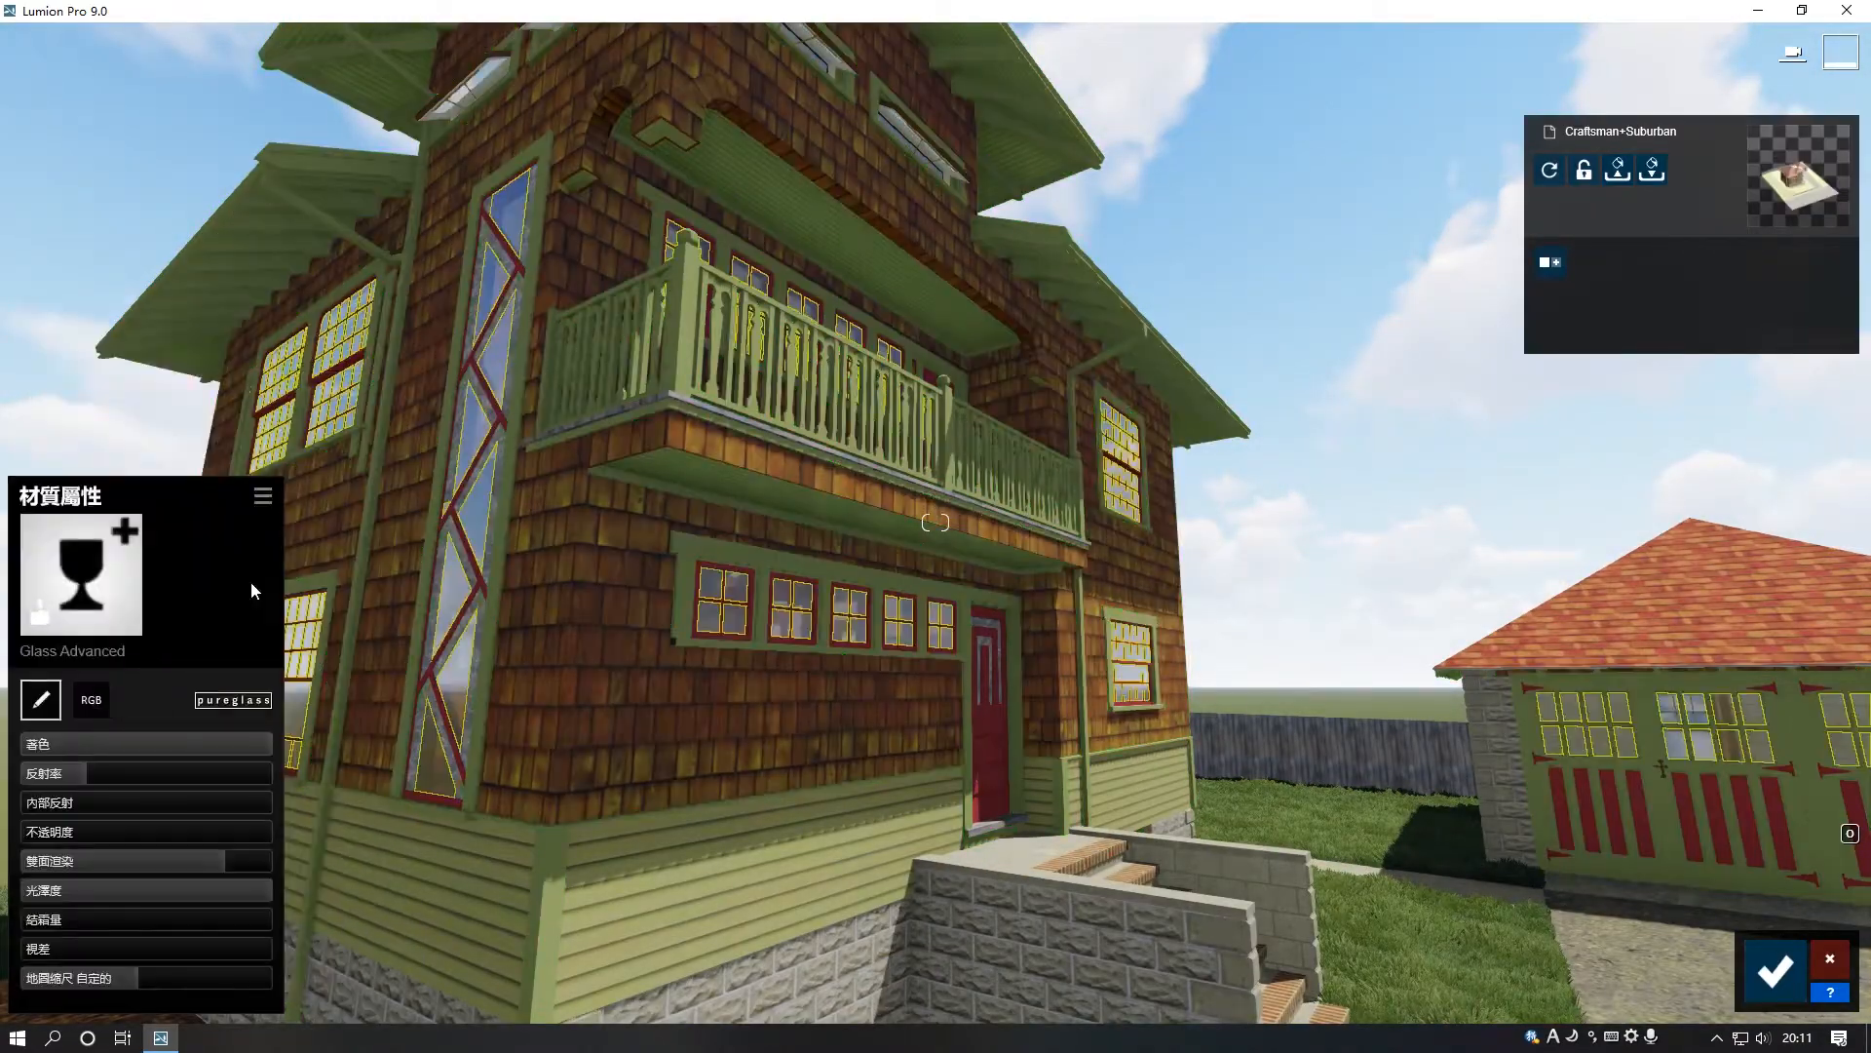
drag(166, 780, 167, 780)
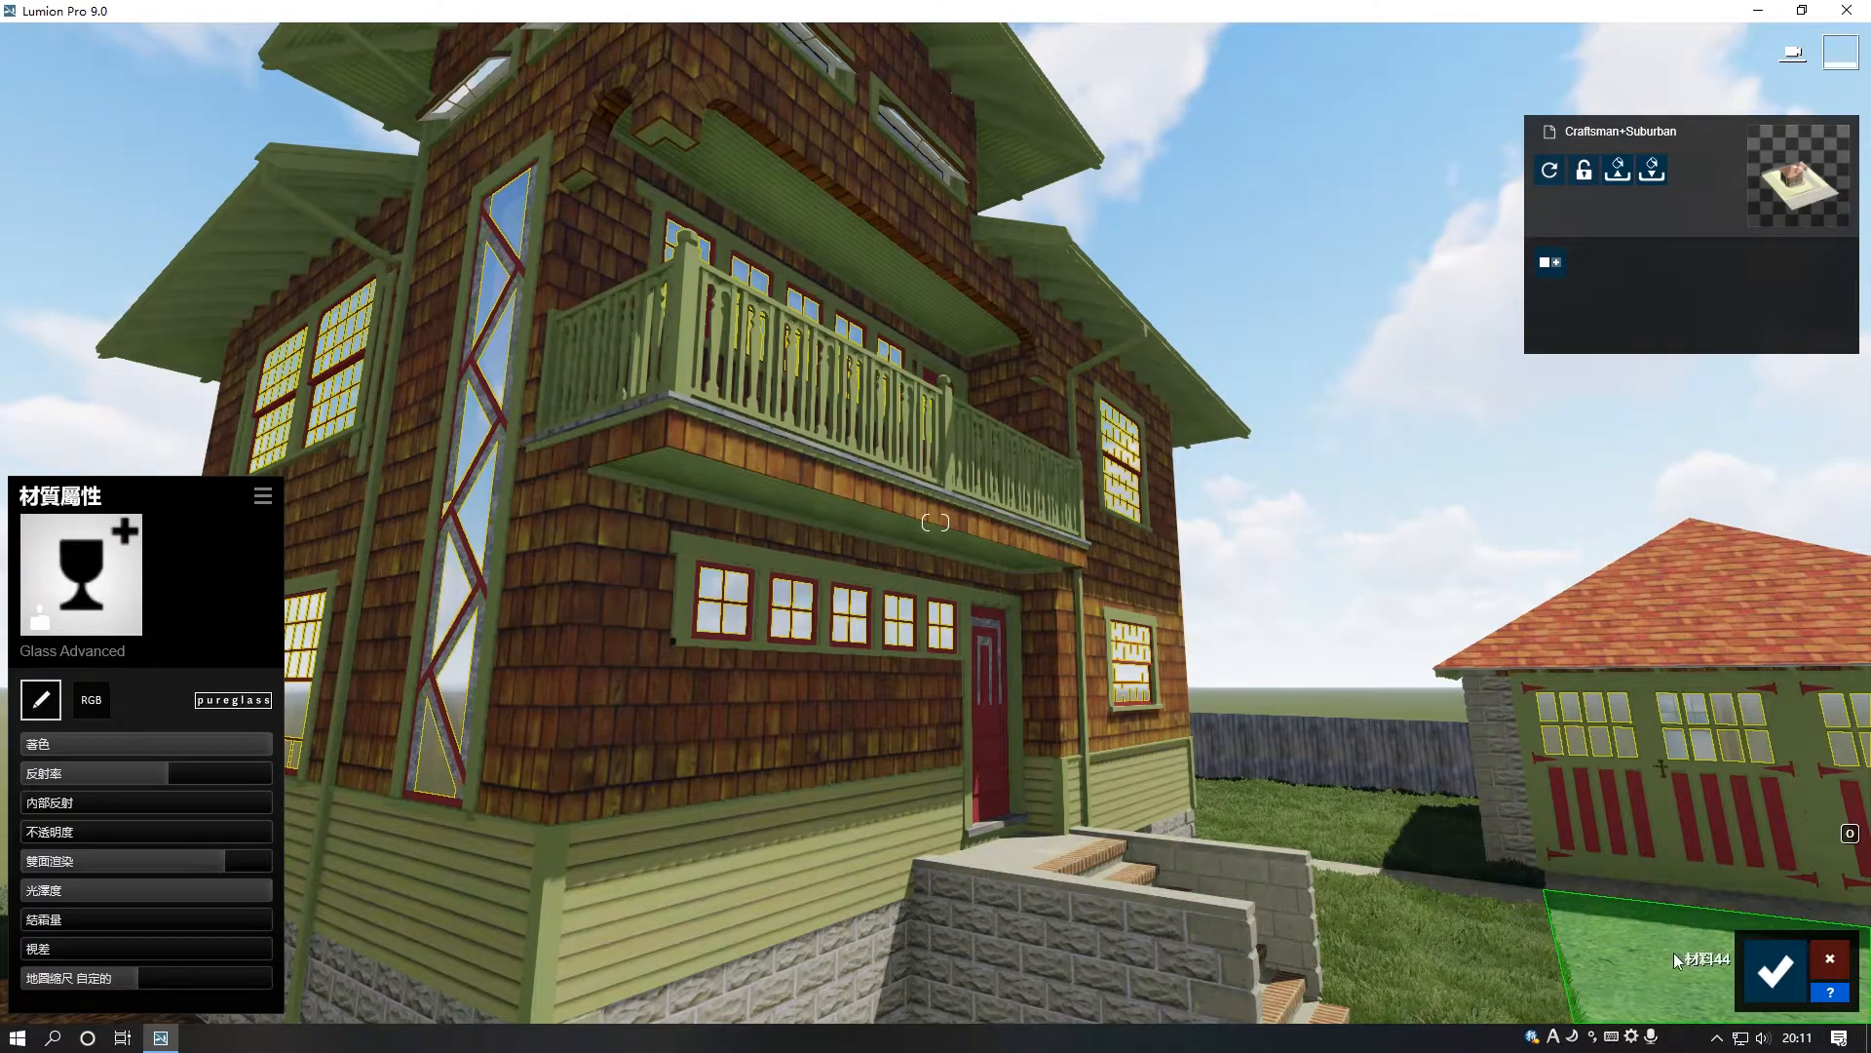
click(1789, 965)
Return to photo mode, restore photo 1's camera view and open the reflection plane editing of the 反射 effect
click(1830, 879)
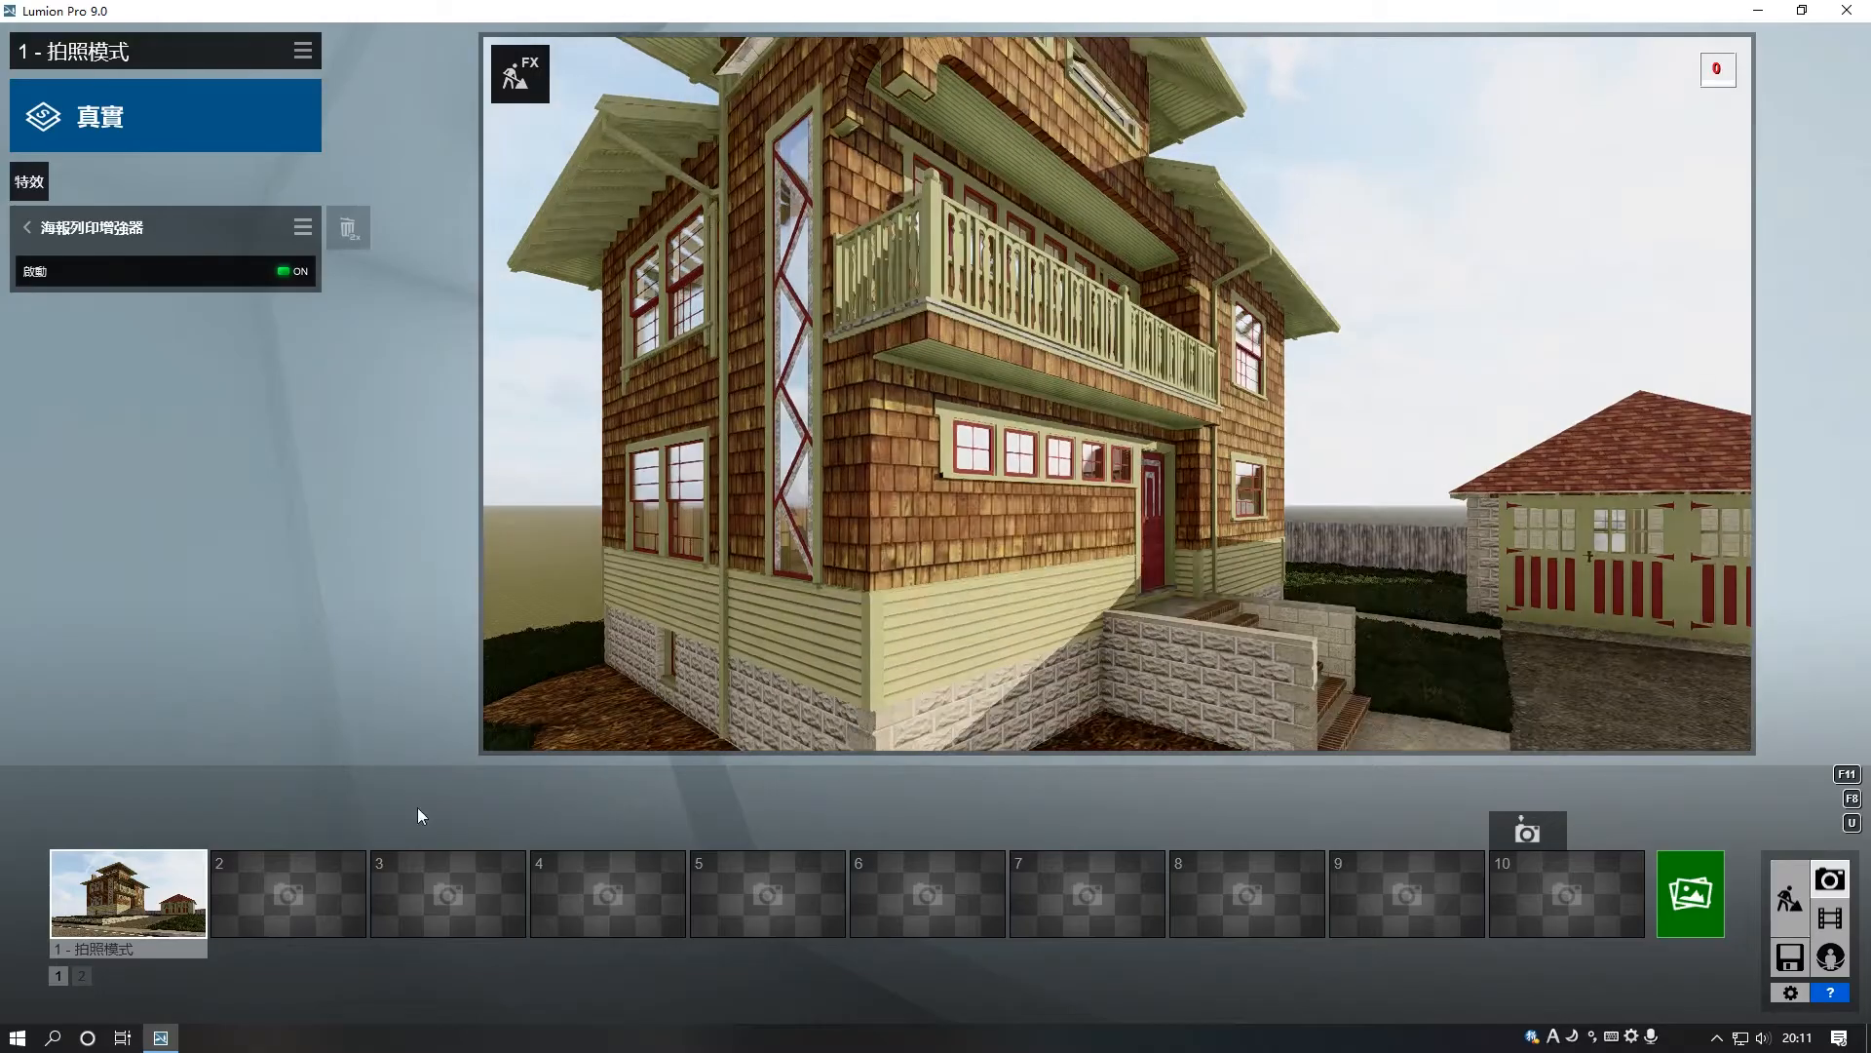
click(128, 892)
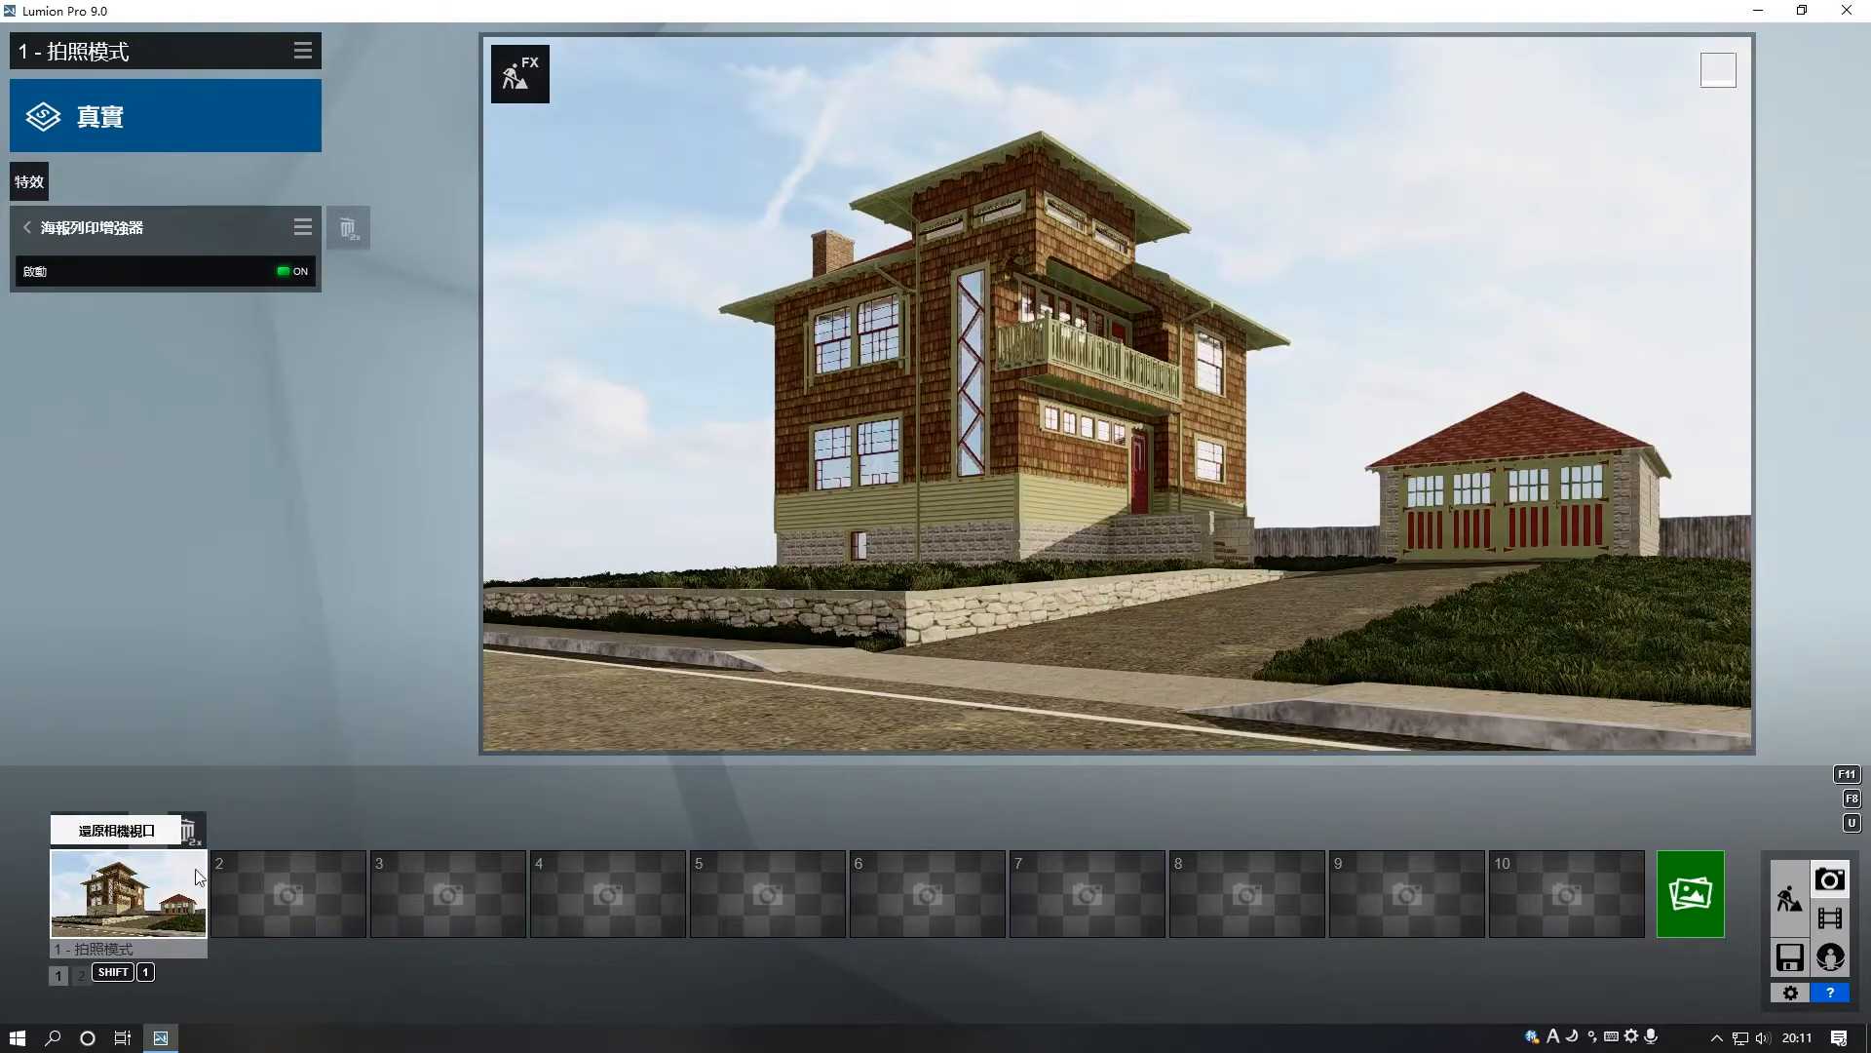
click(23, 231)
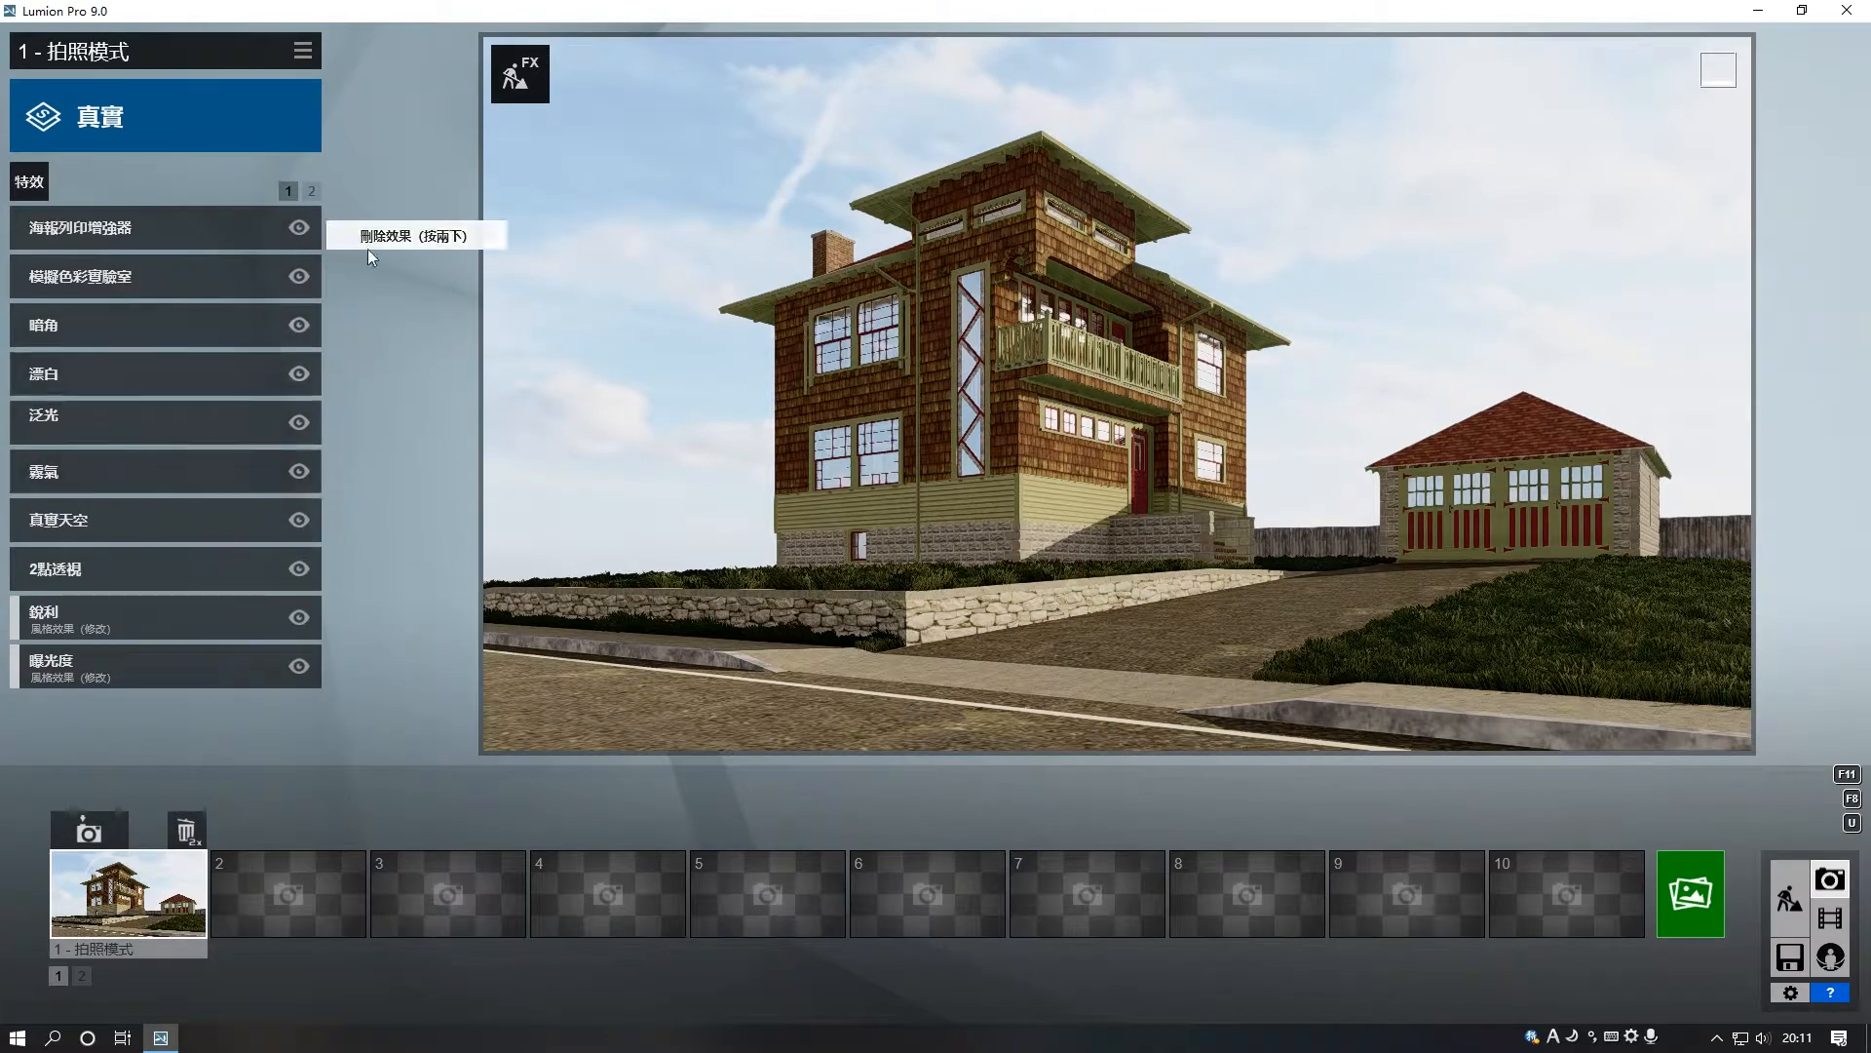
click(311, 190)
click(197, 271)
click(72, 291)
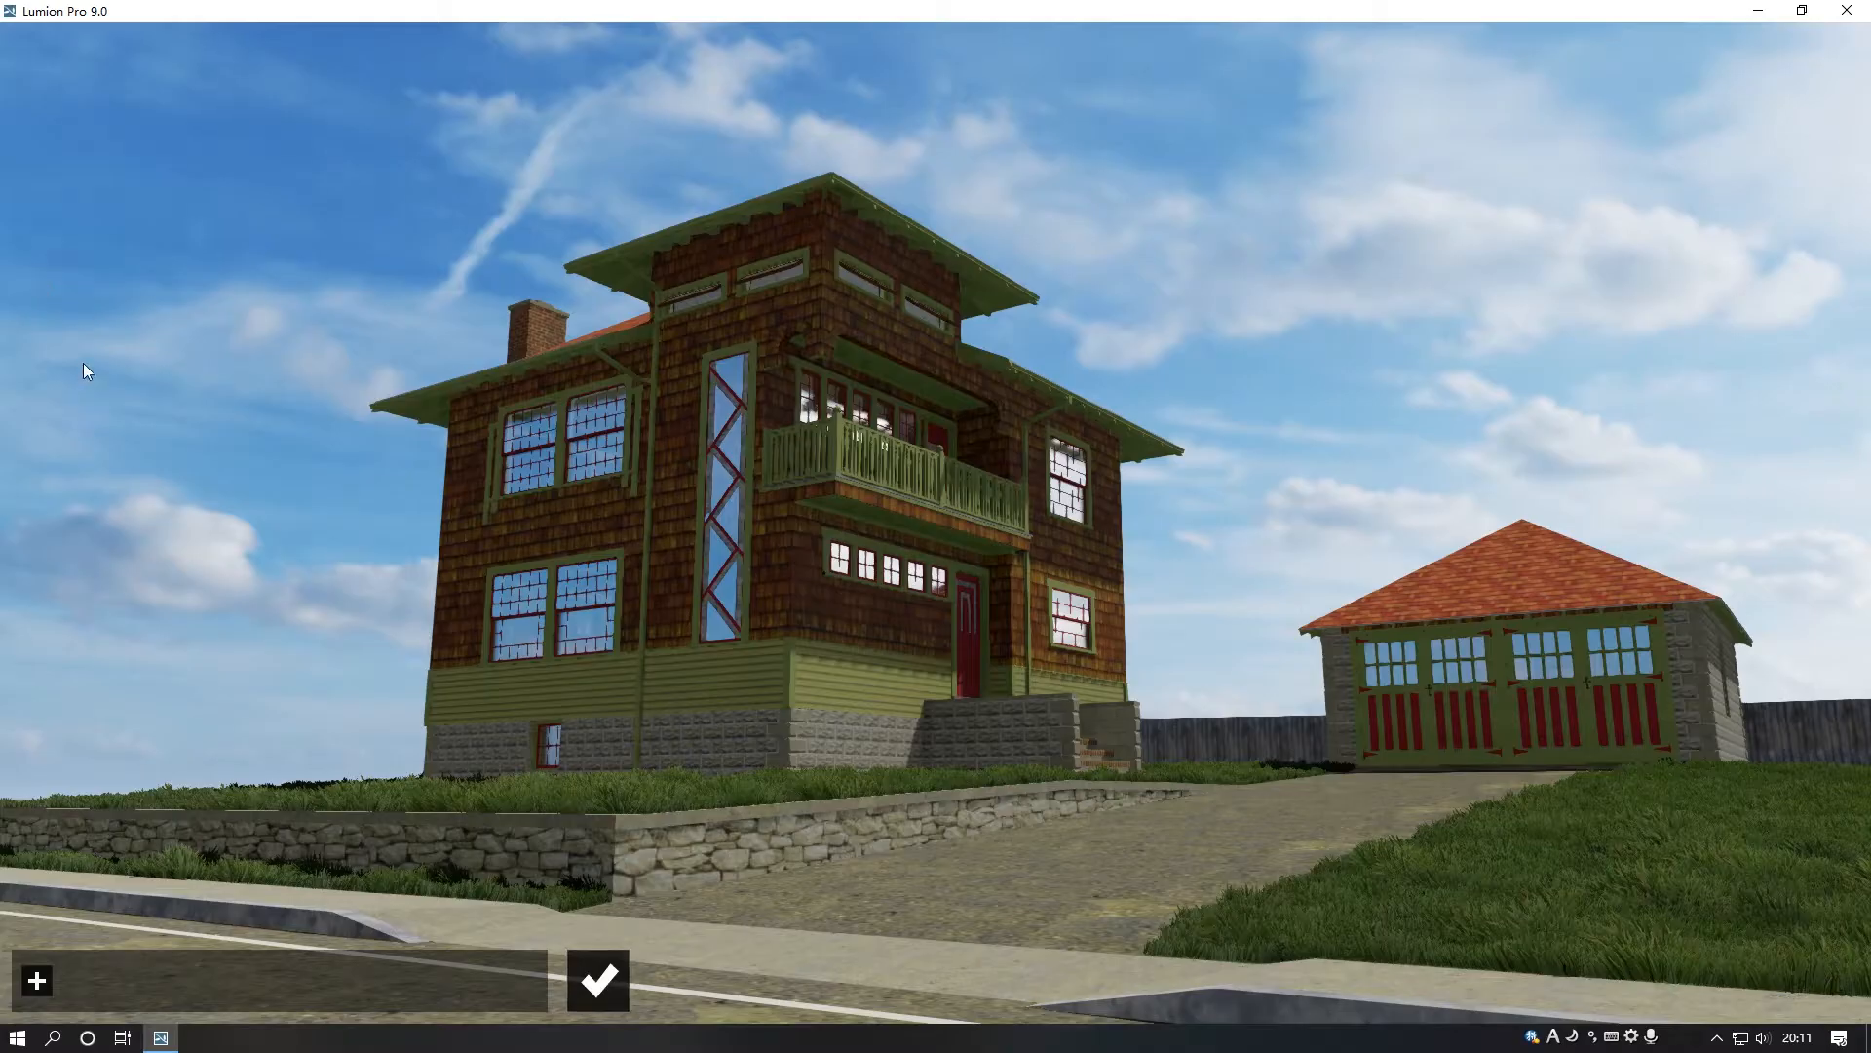
Add reflection planes on the glass of the house's chimney-side facade and on the balcony windows
click(38, 985)
click(721, 547)
click(93, 979)
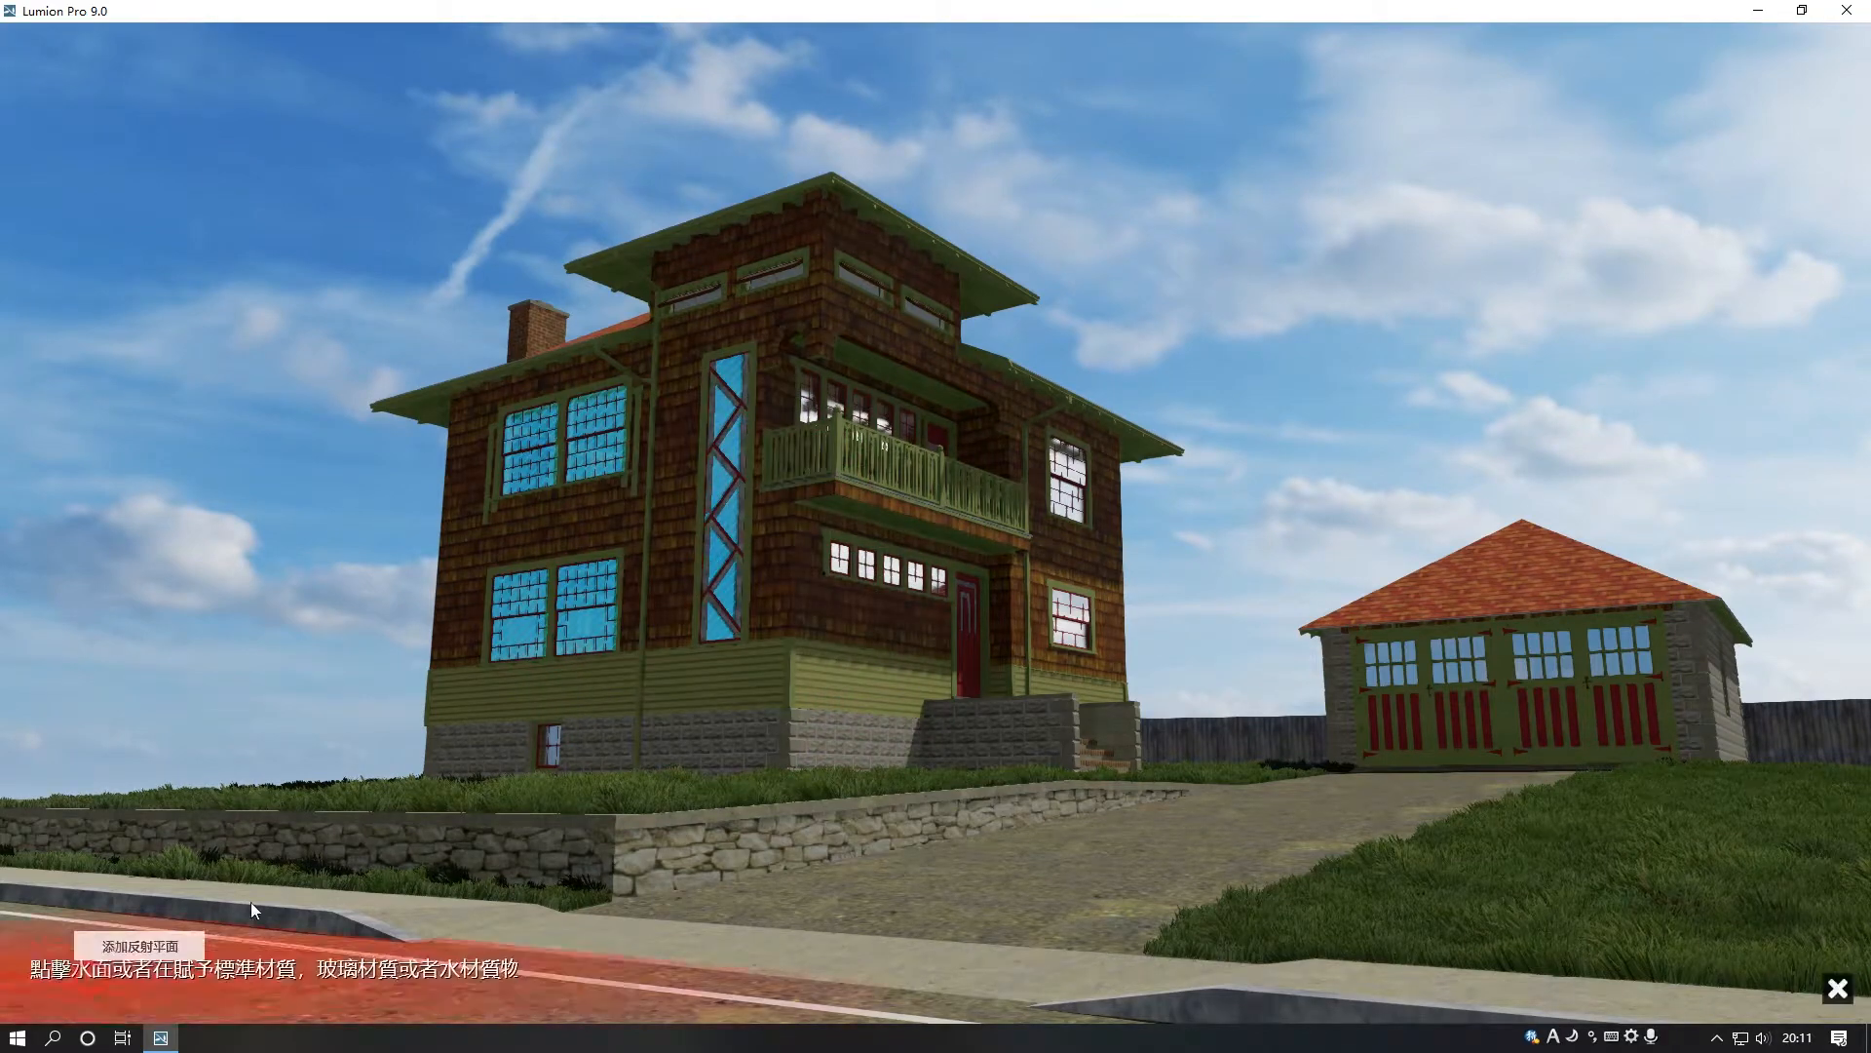
middle_drag(1101, 516, 1035, 782)
right_drag(1018, 692, 911, 777)
middle_drag(912, 778, 927, 629)
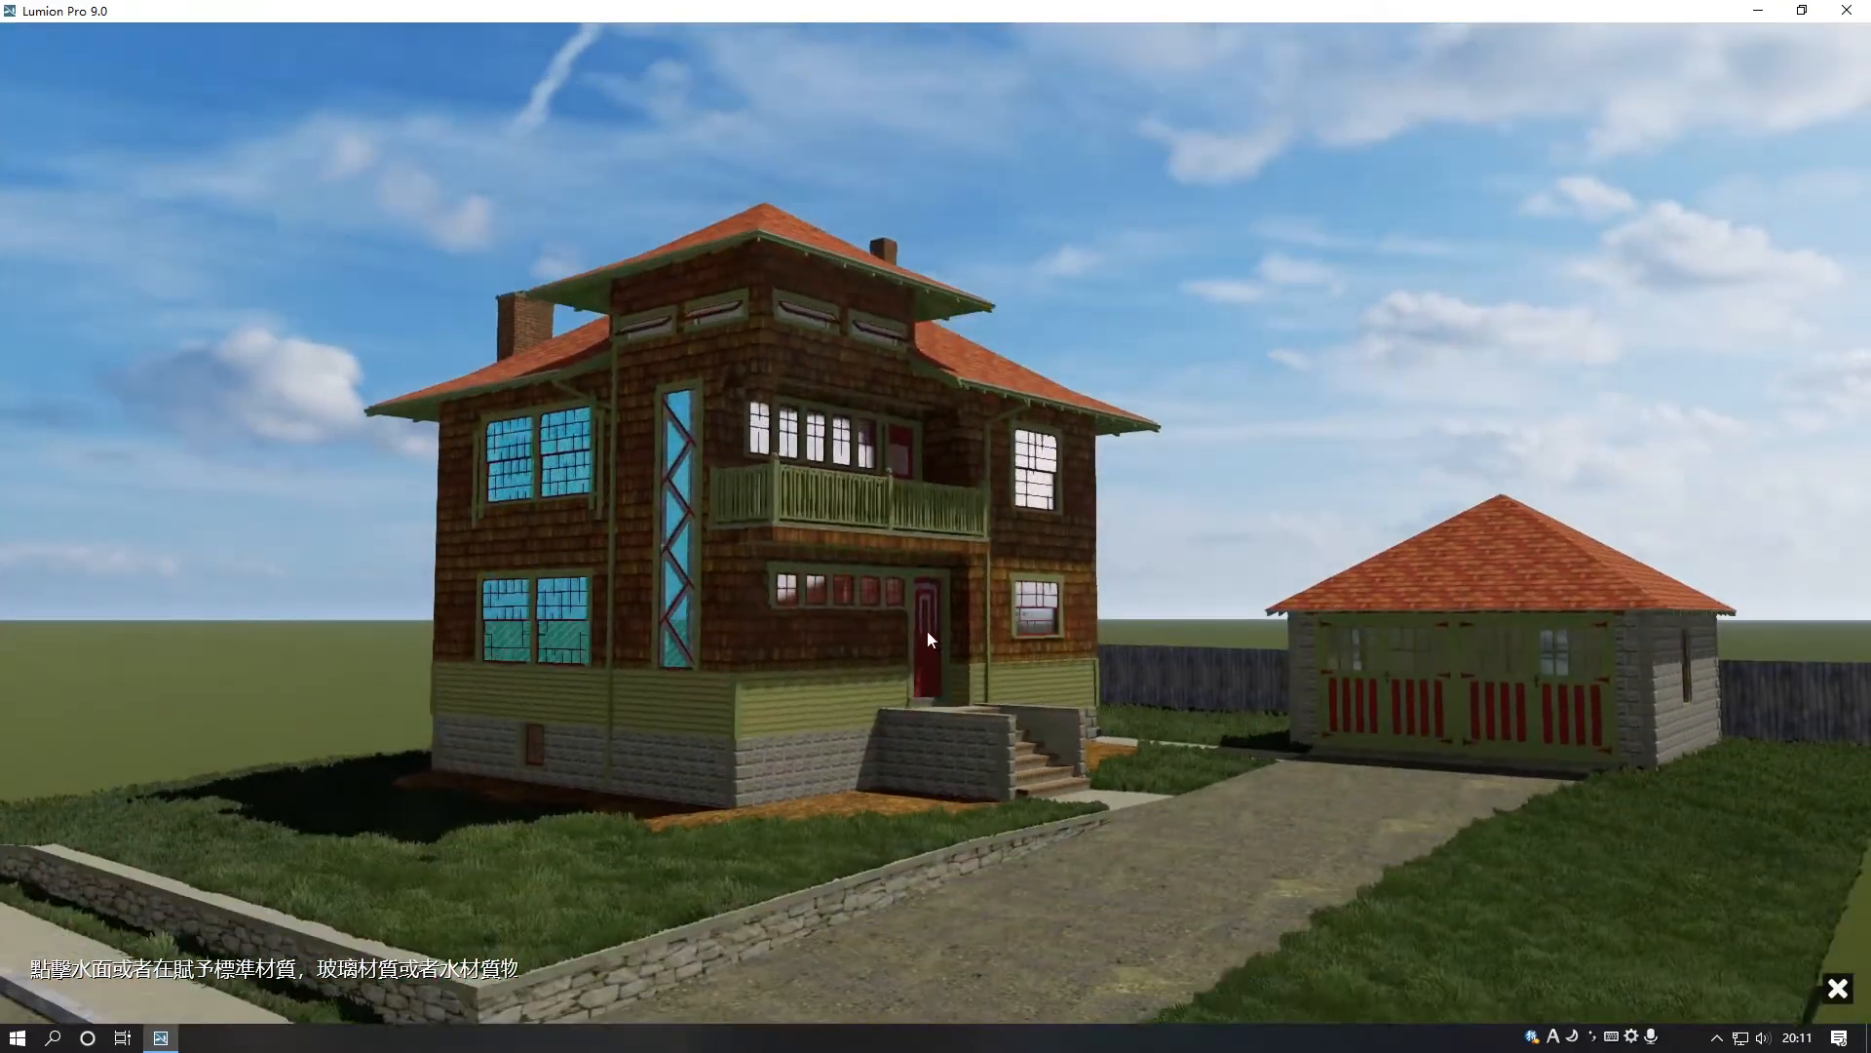
click(810, 443)
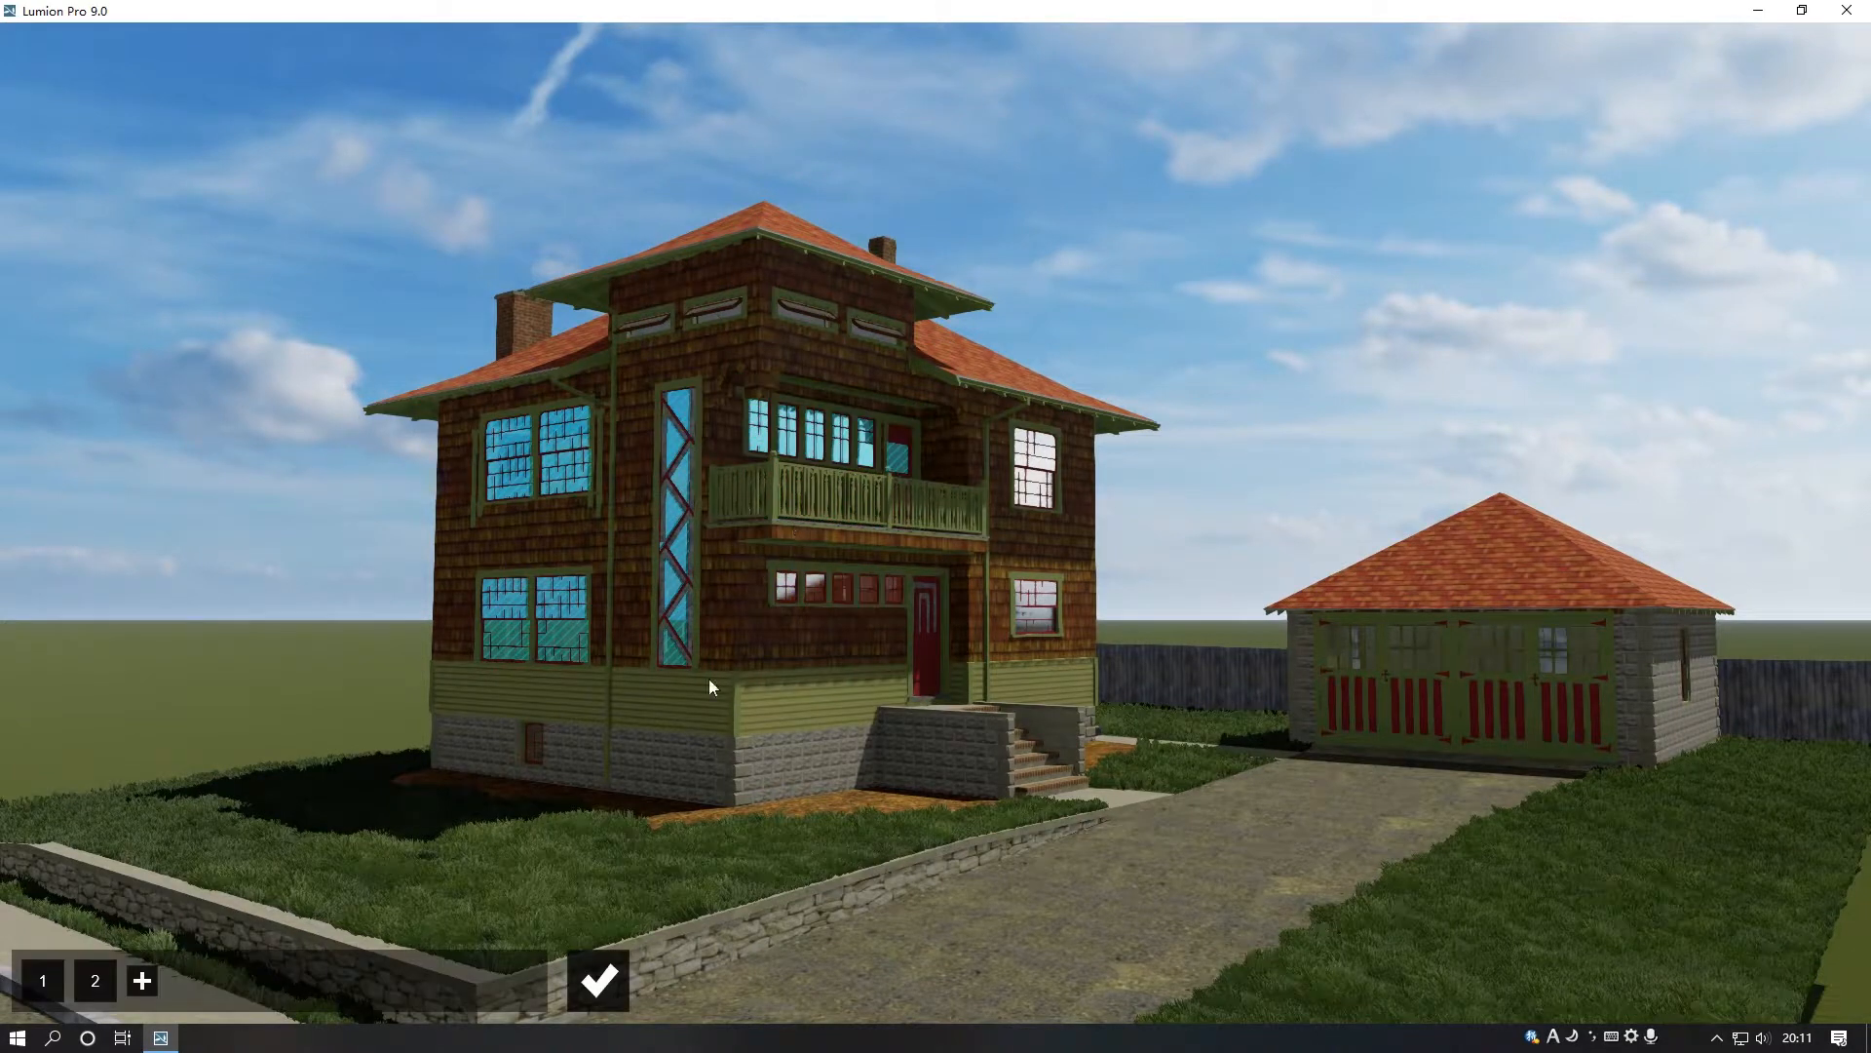
Add reflection planes for the windows beside the front door, the facade beyond the door and the garage doors, then restore photo 1's camera view
click(141, 982)
click(791, 587)
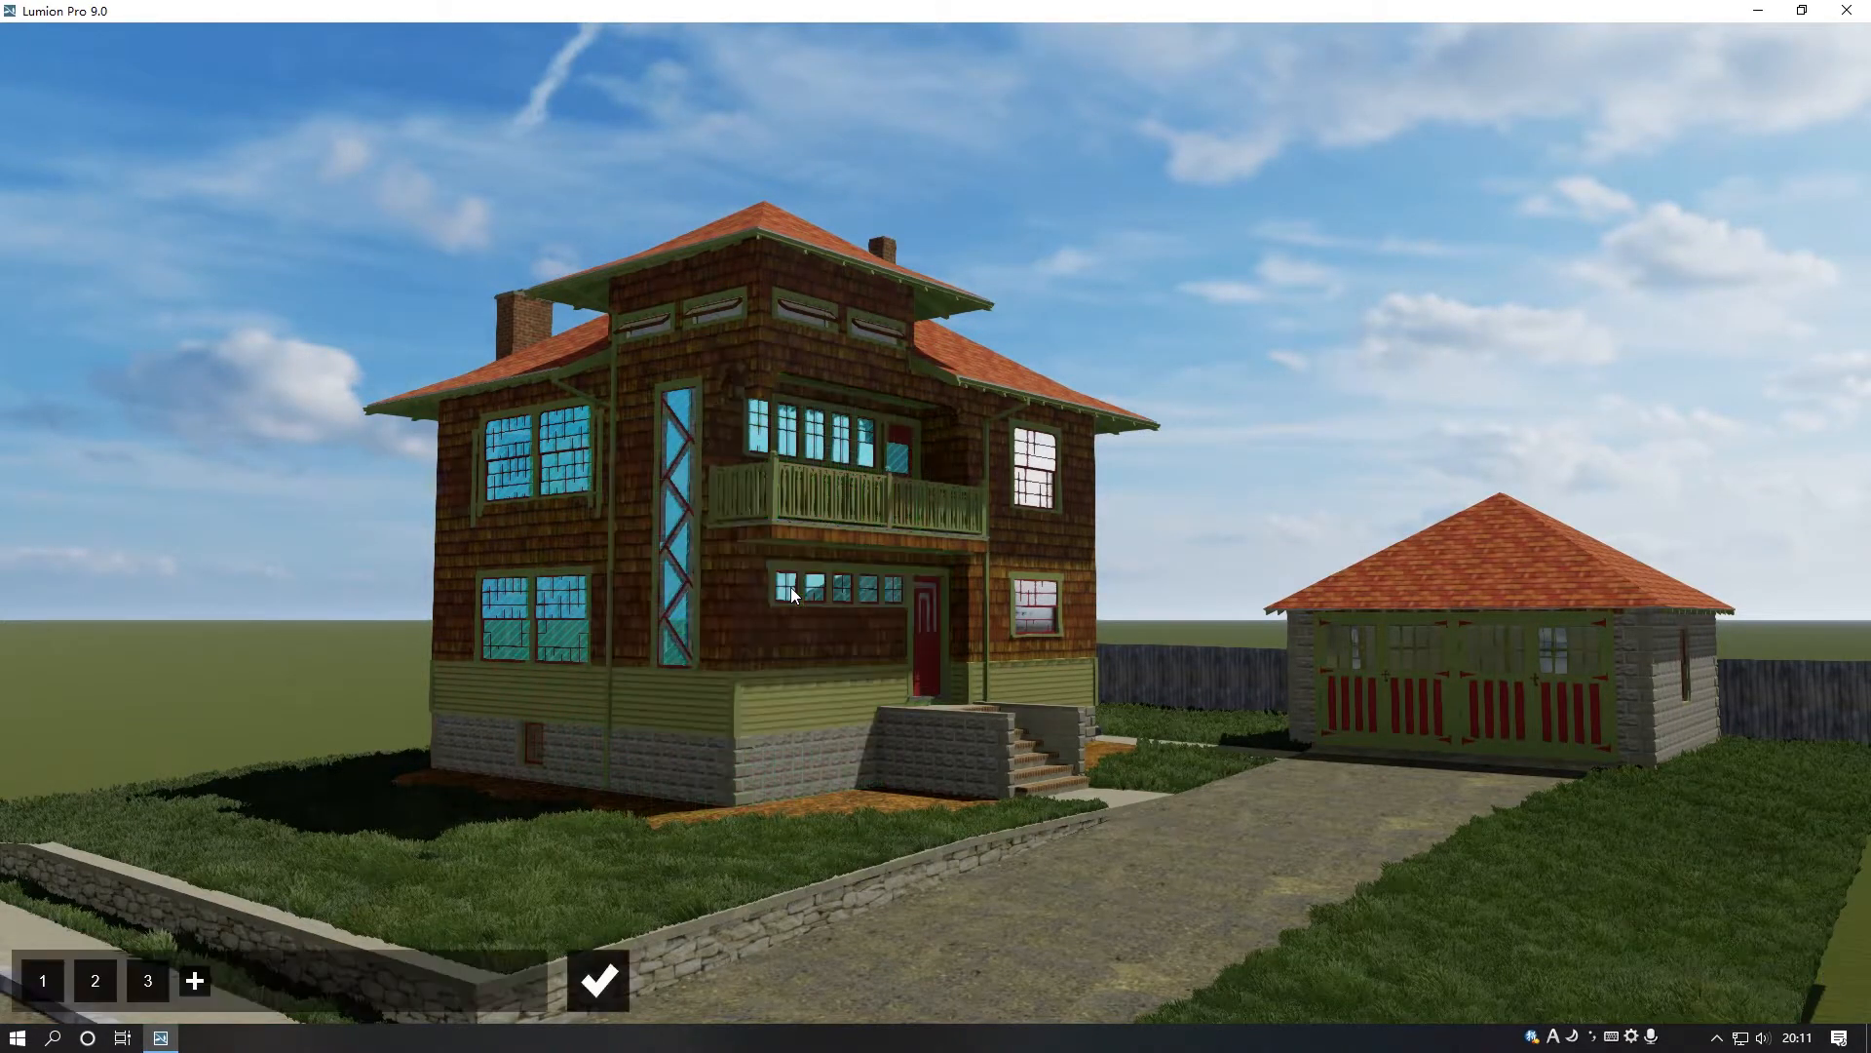
click(191, 979)
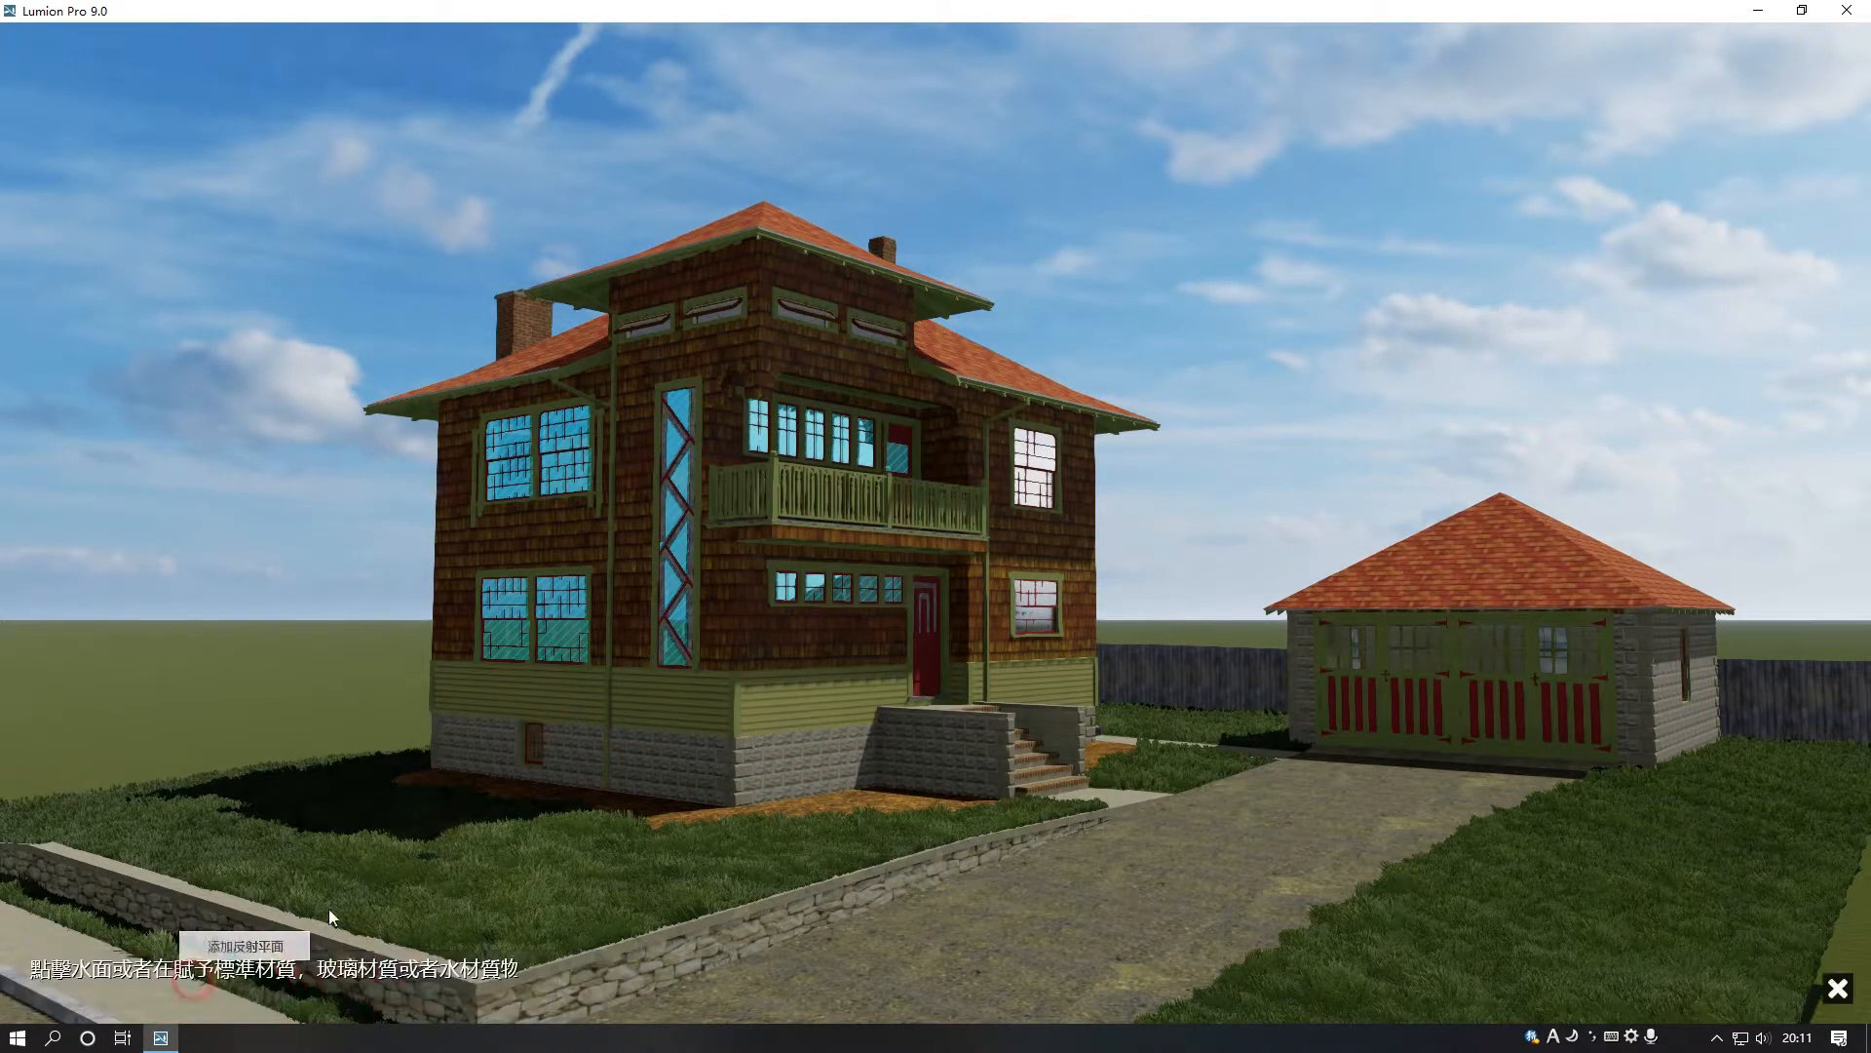
click(1041, 453)
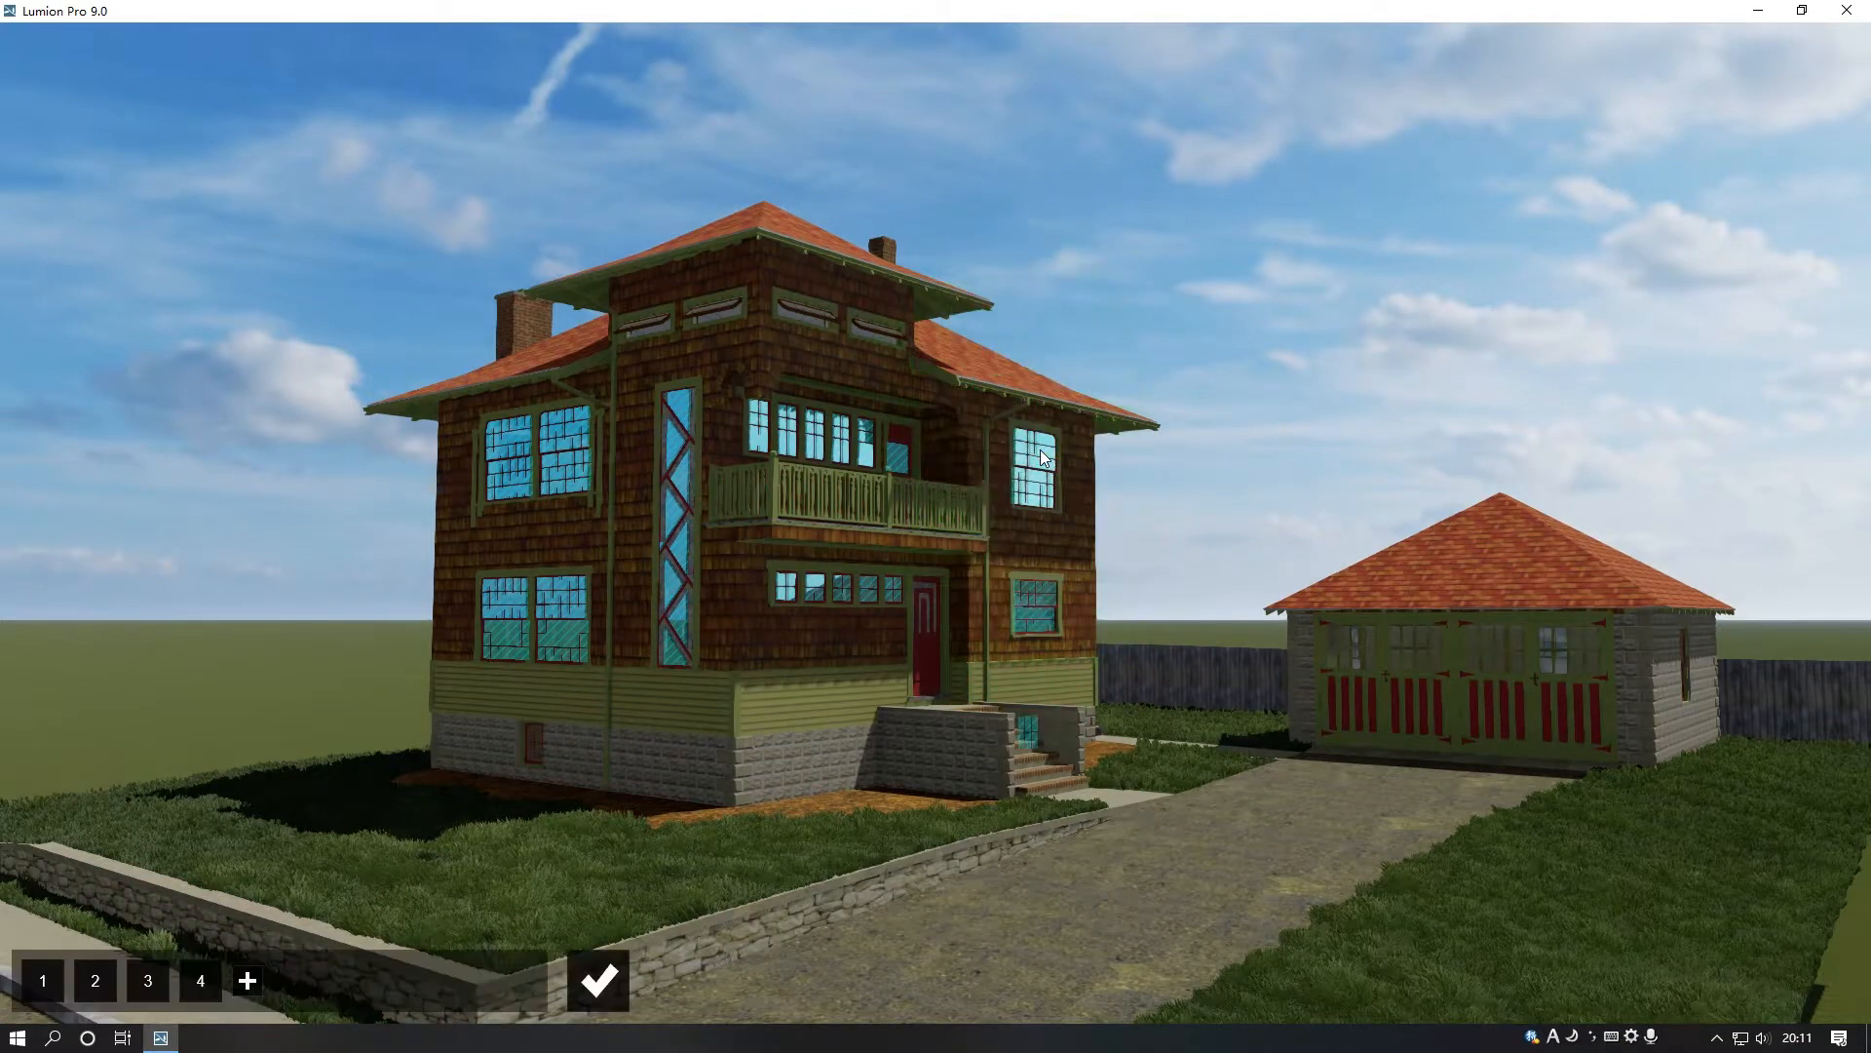
click(247, 981)
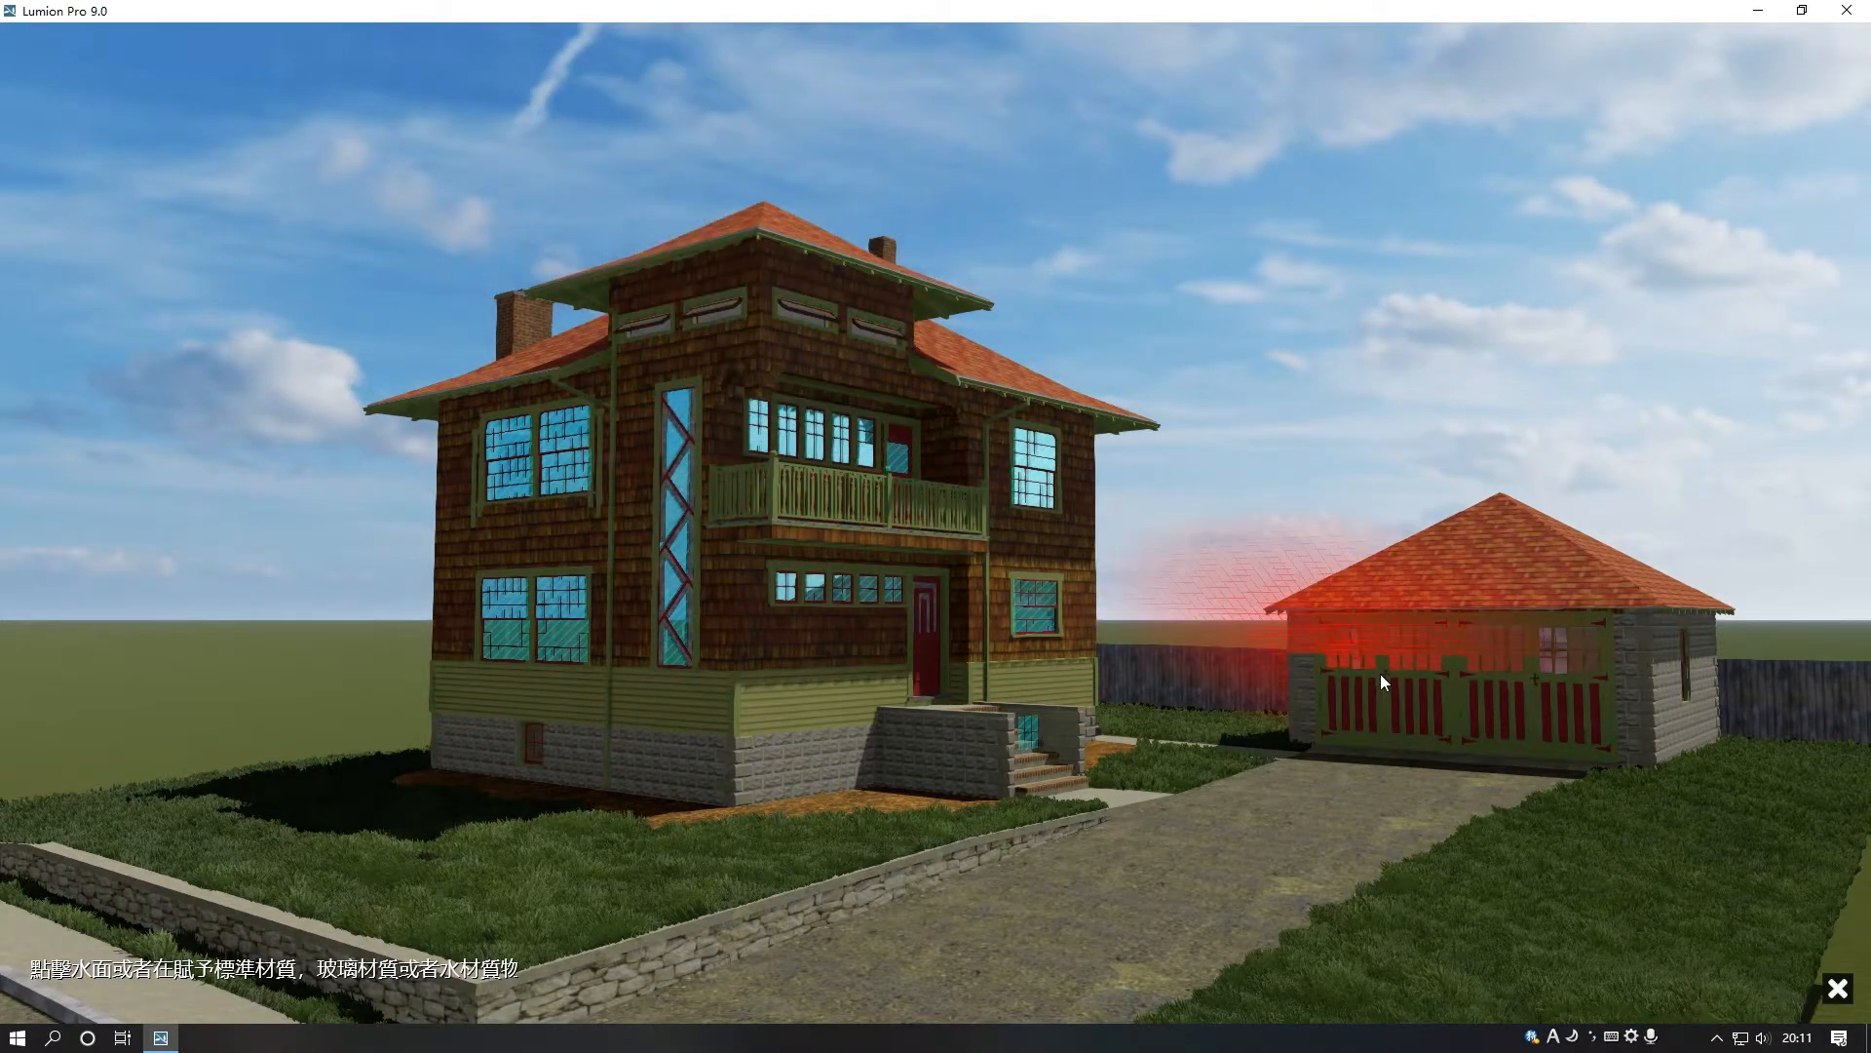
click(1341, 645)
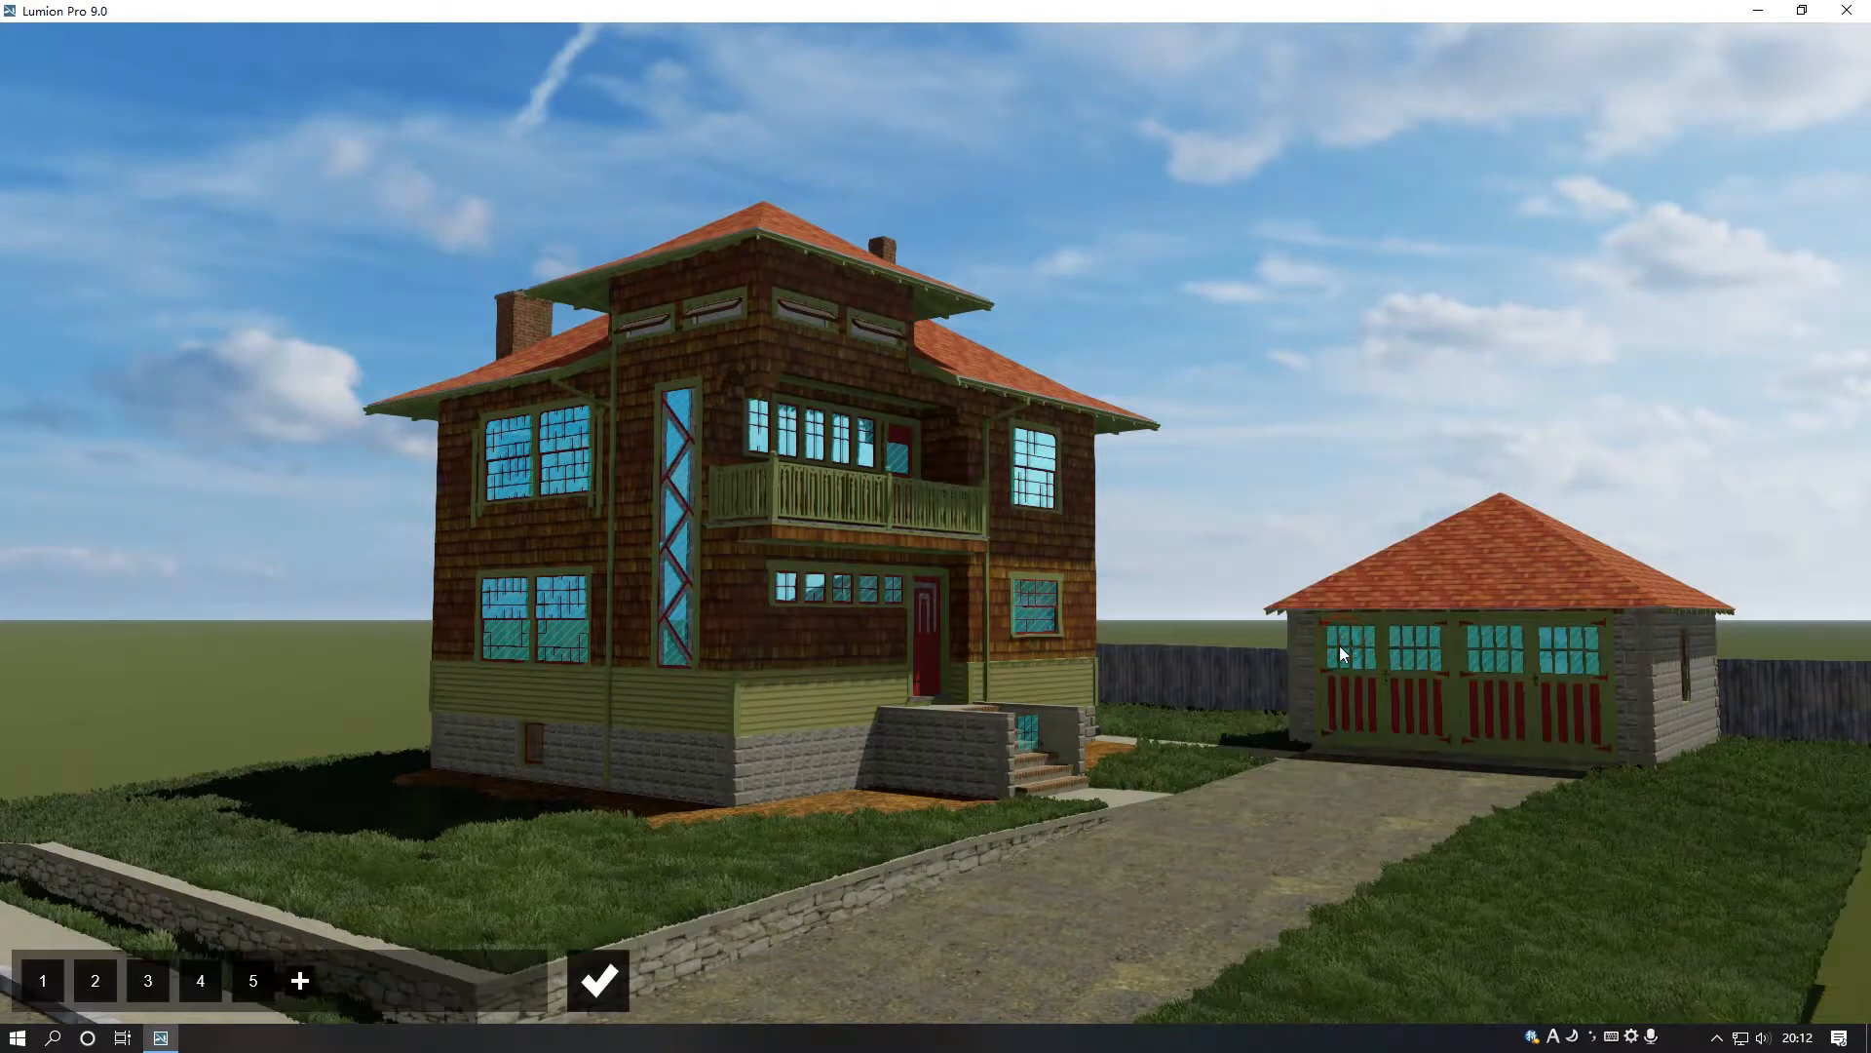
click(600, 972)
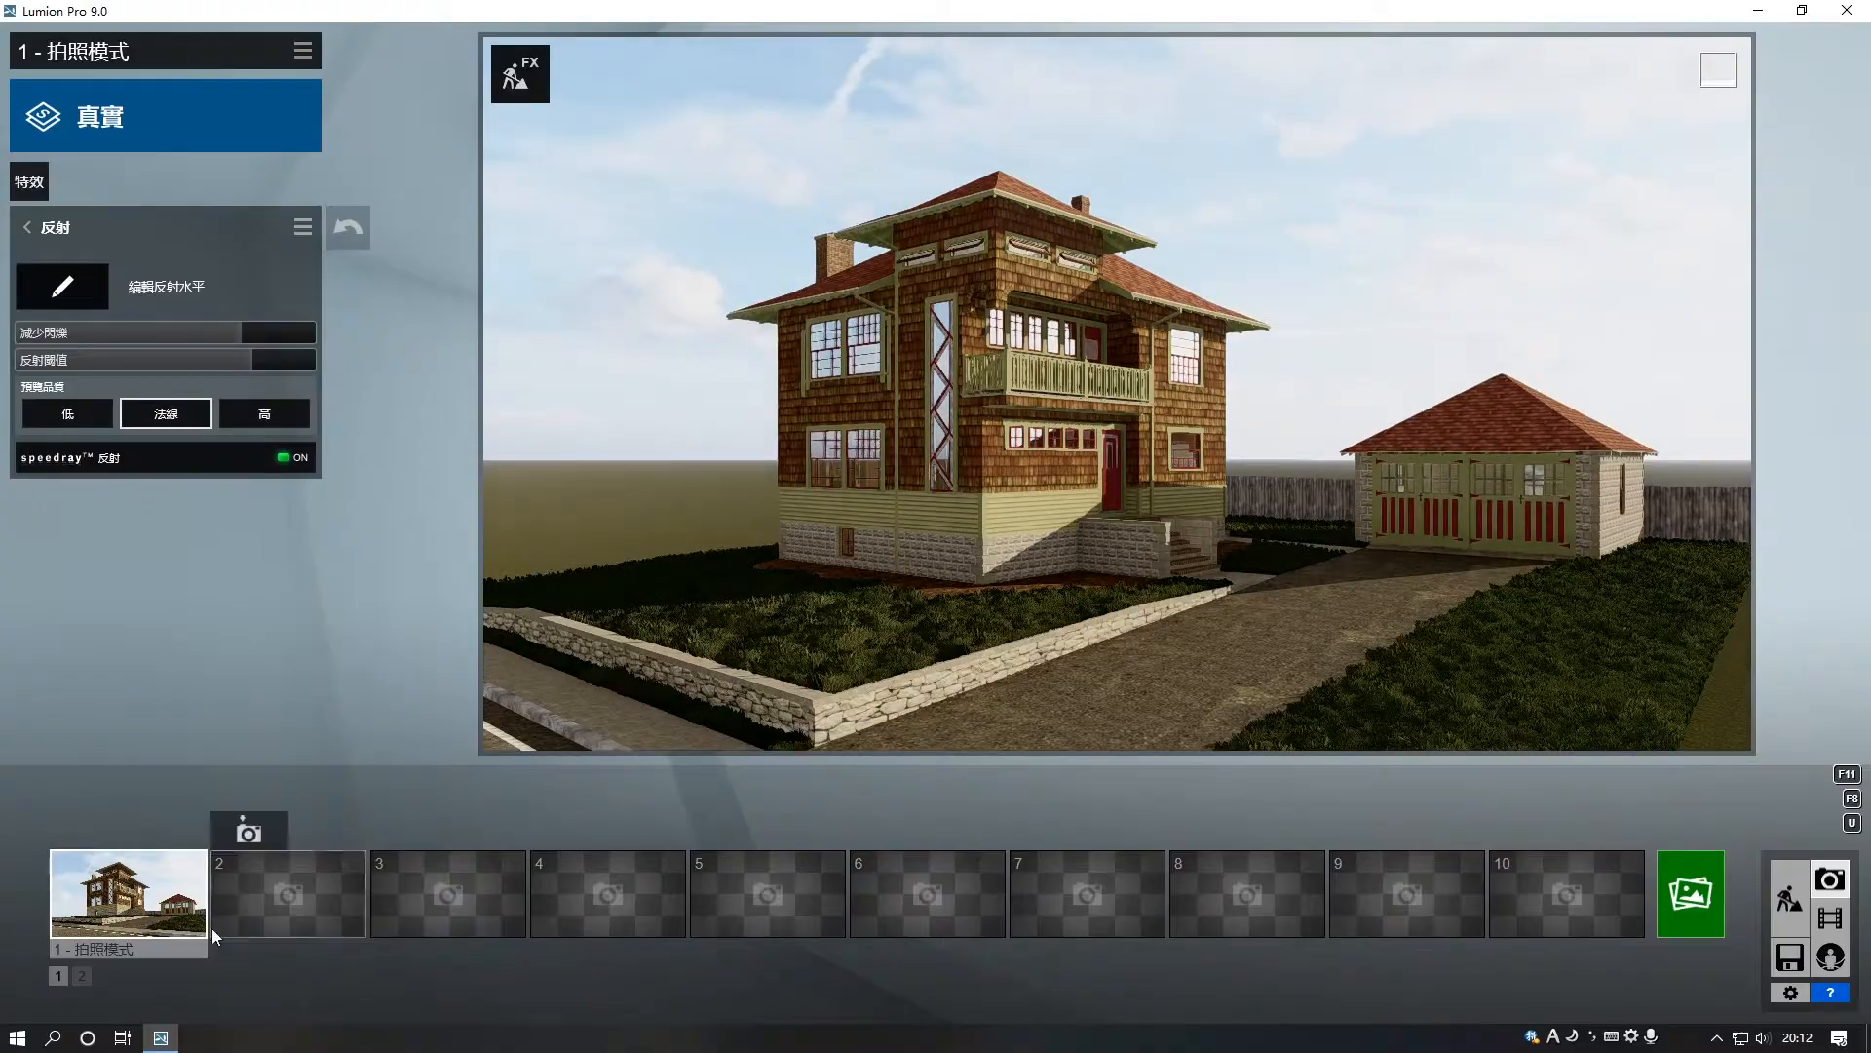
click(153, 911)
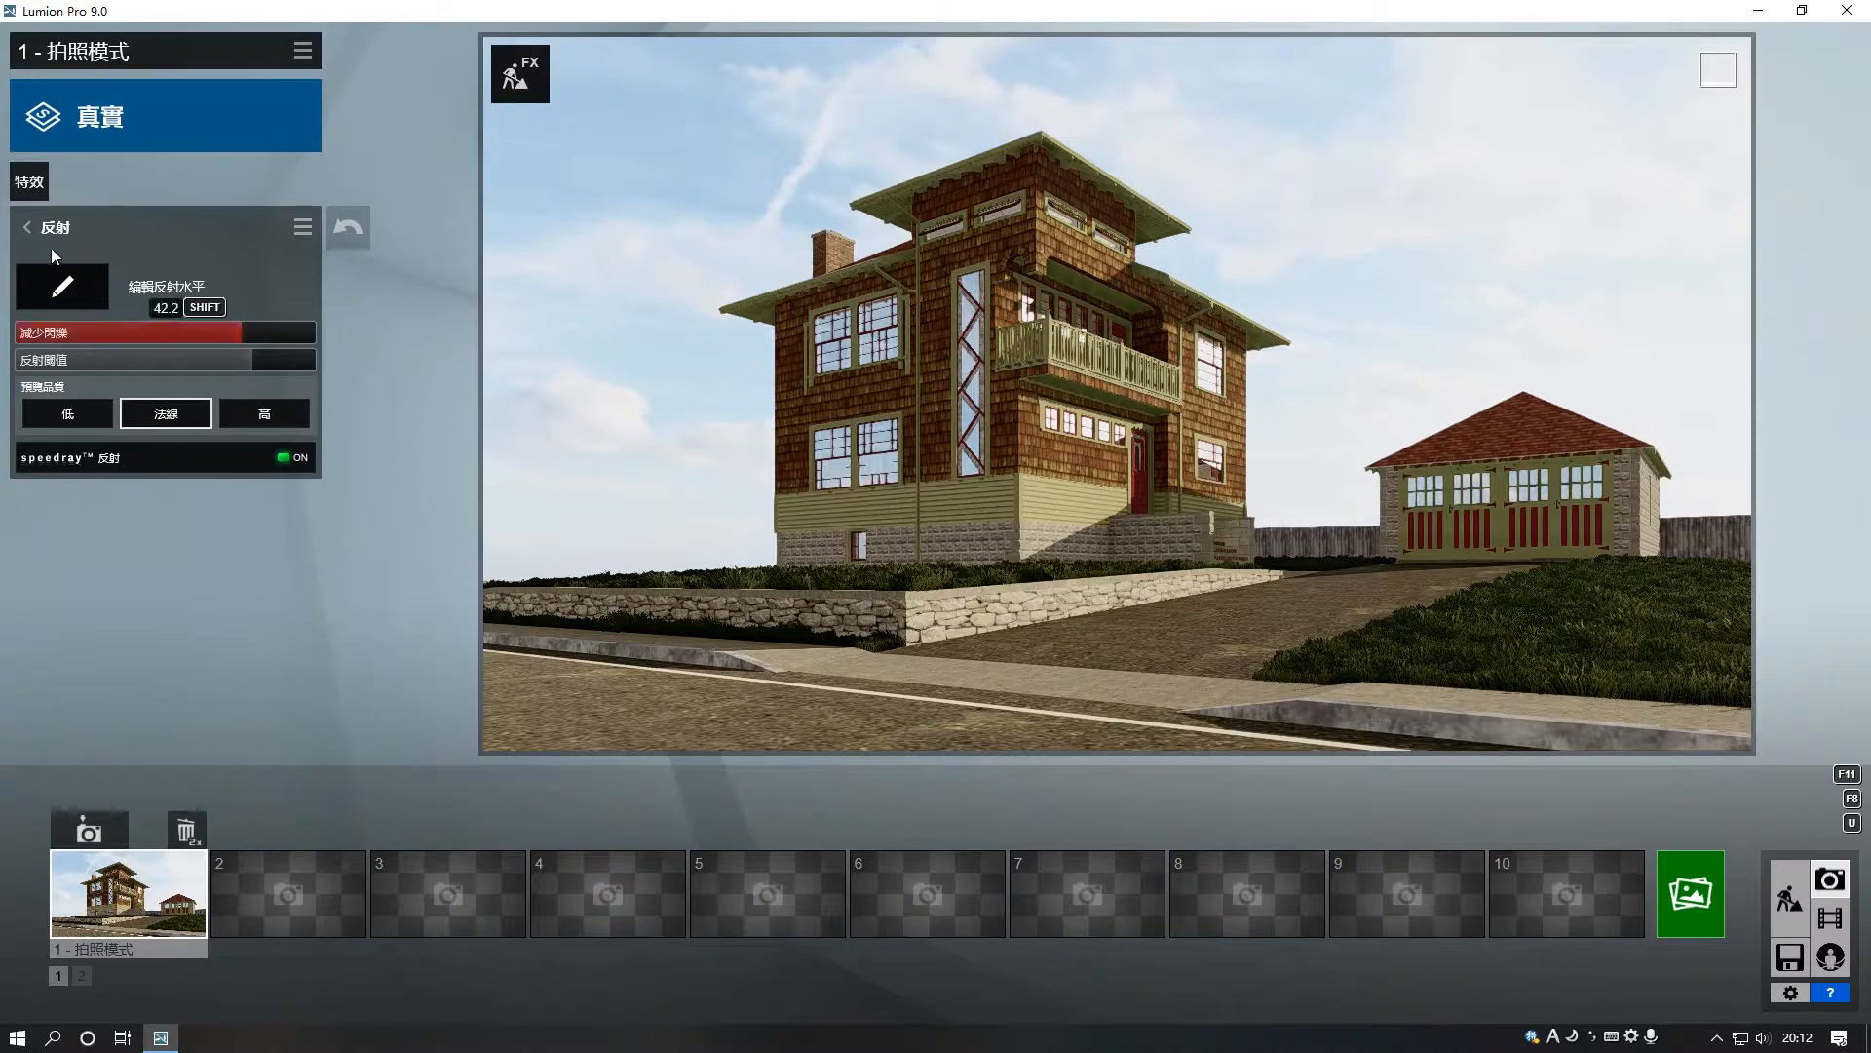
Change the 真實天空 (real sky) effect to the first preset in the Clear category
click(28, 228)
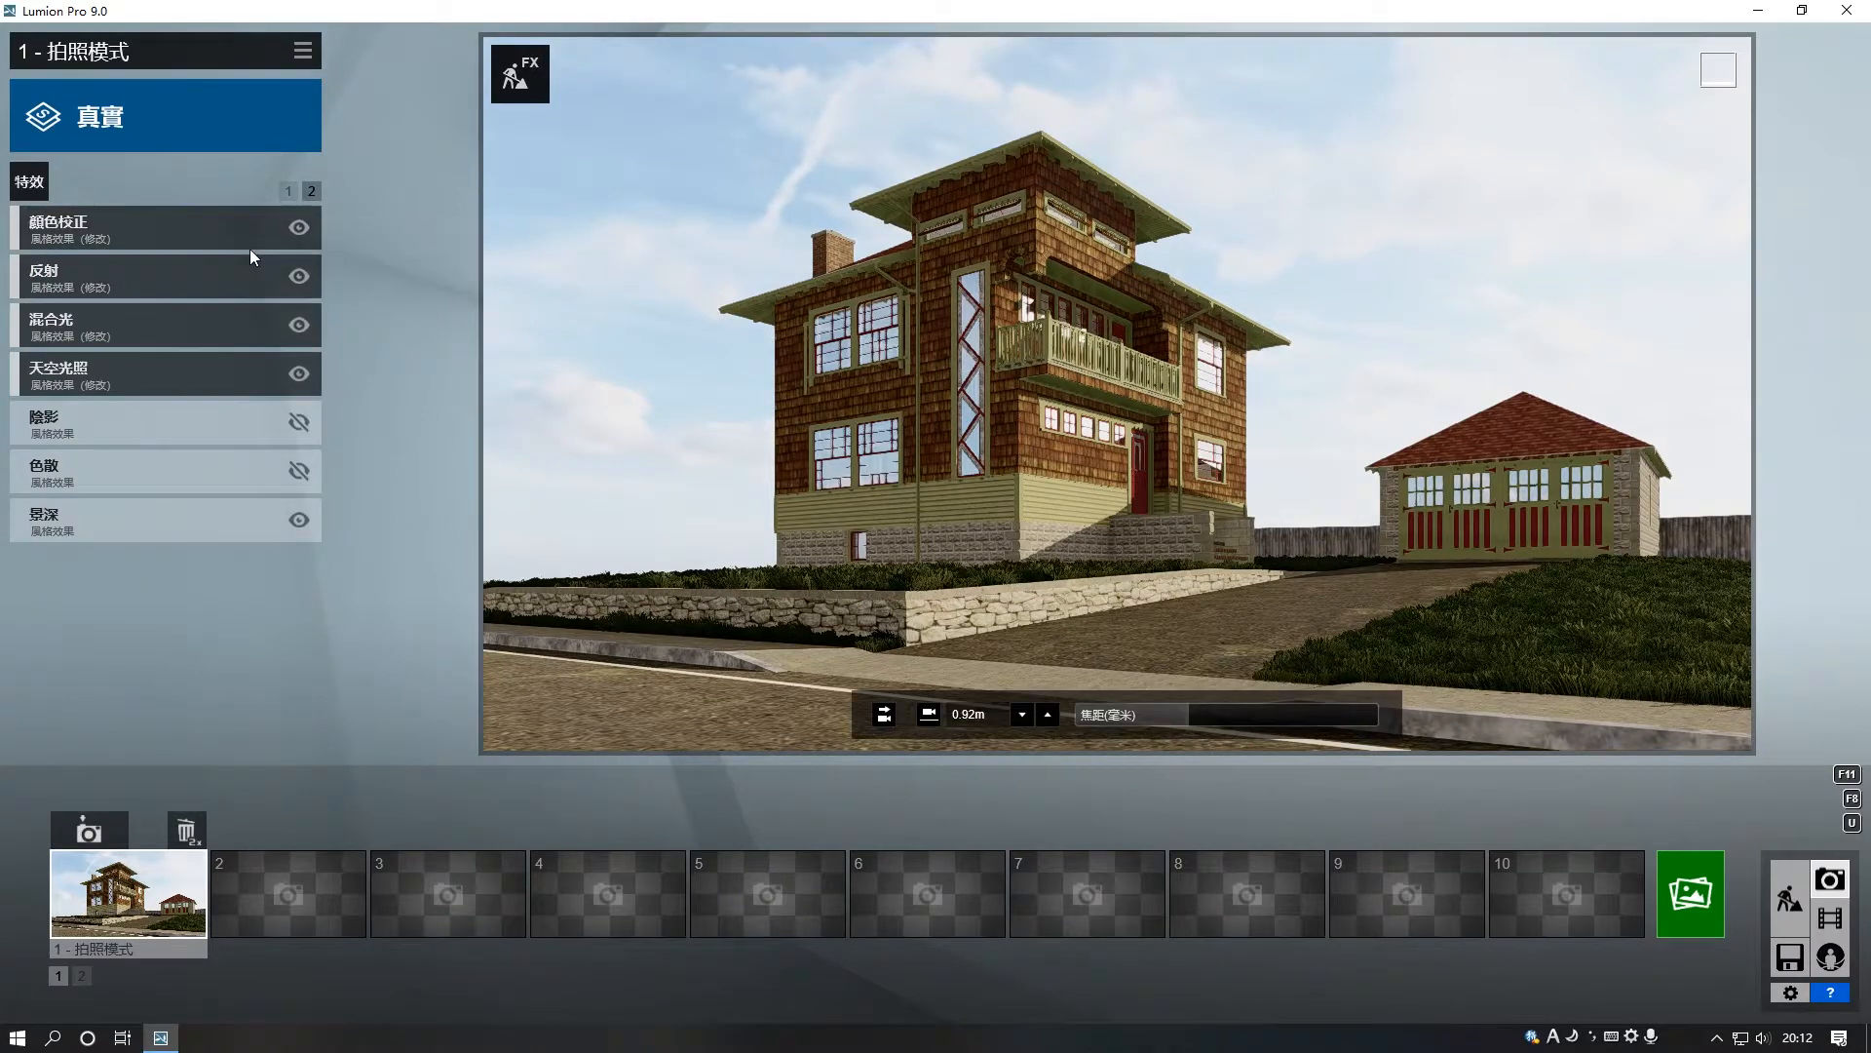
click(288, 191)
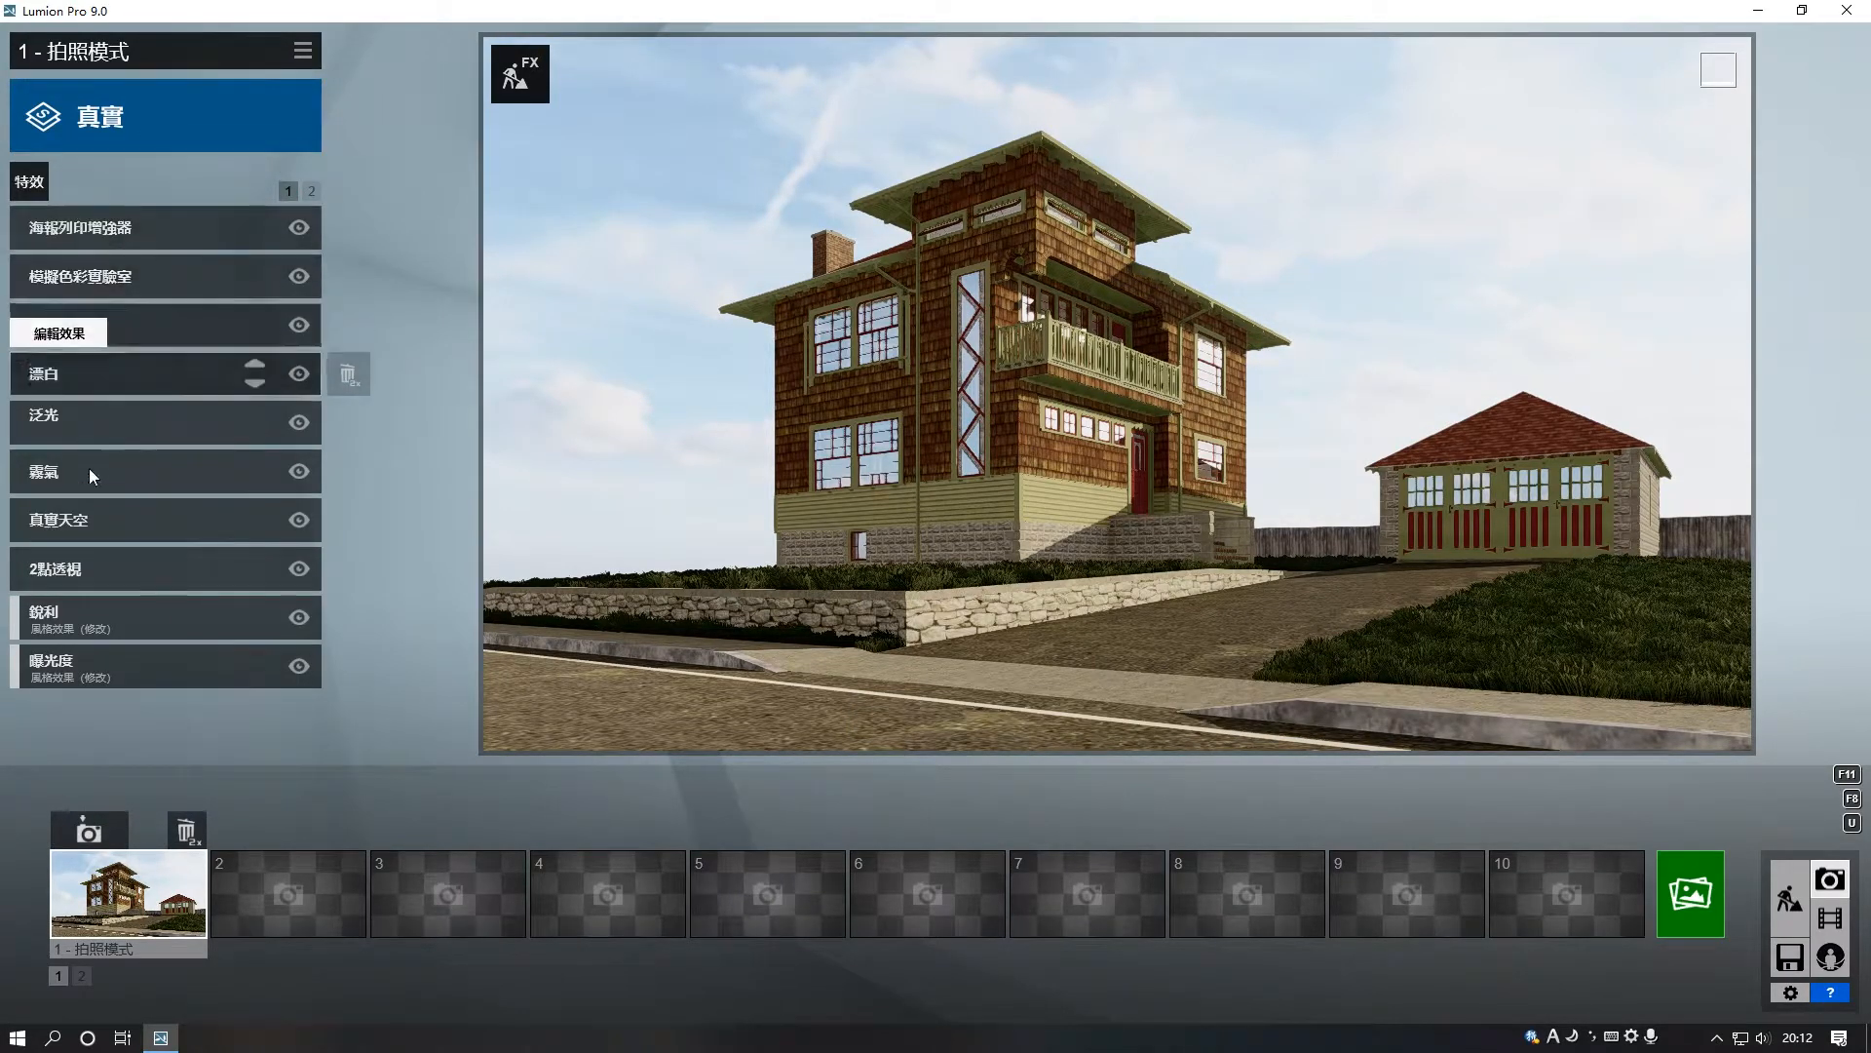
click(91, 522)
click(96, 292)
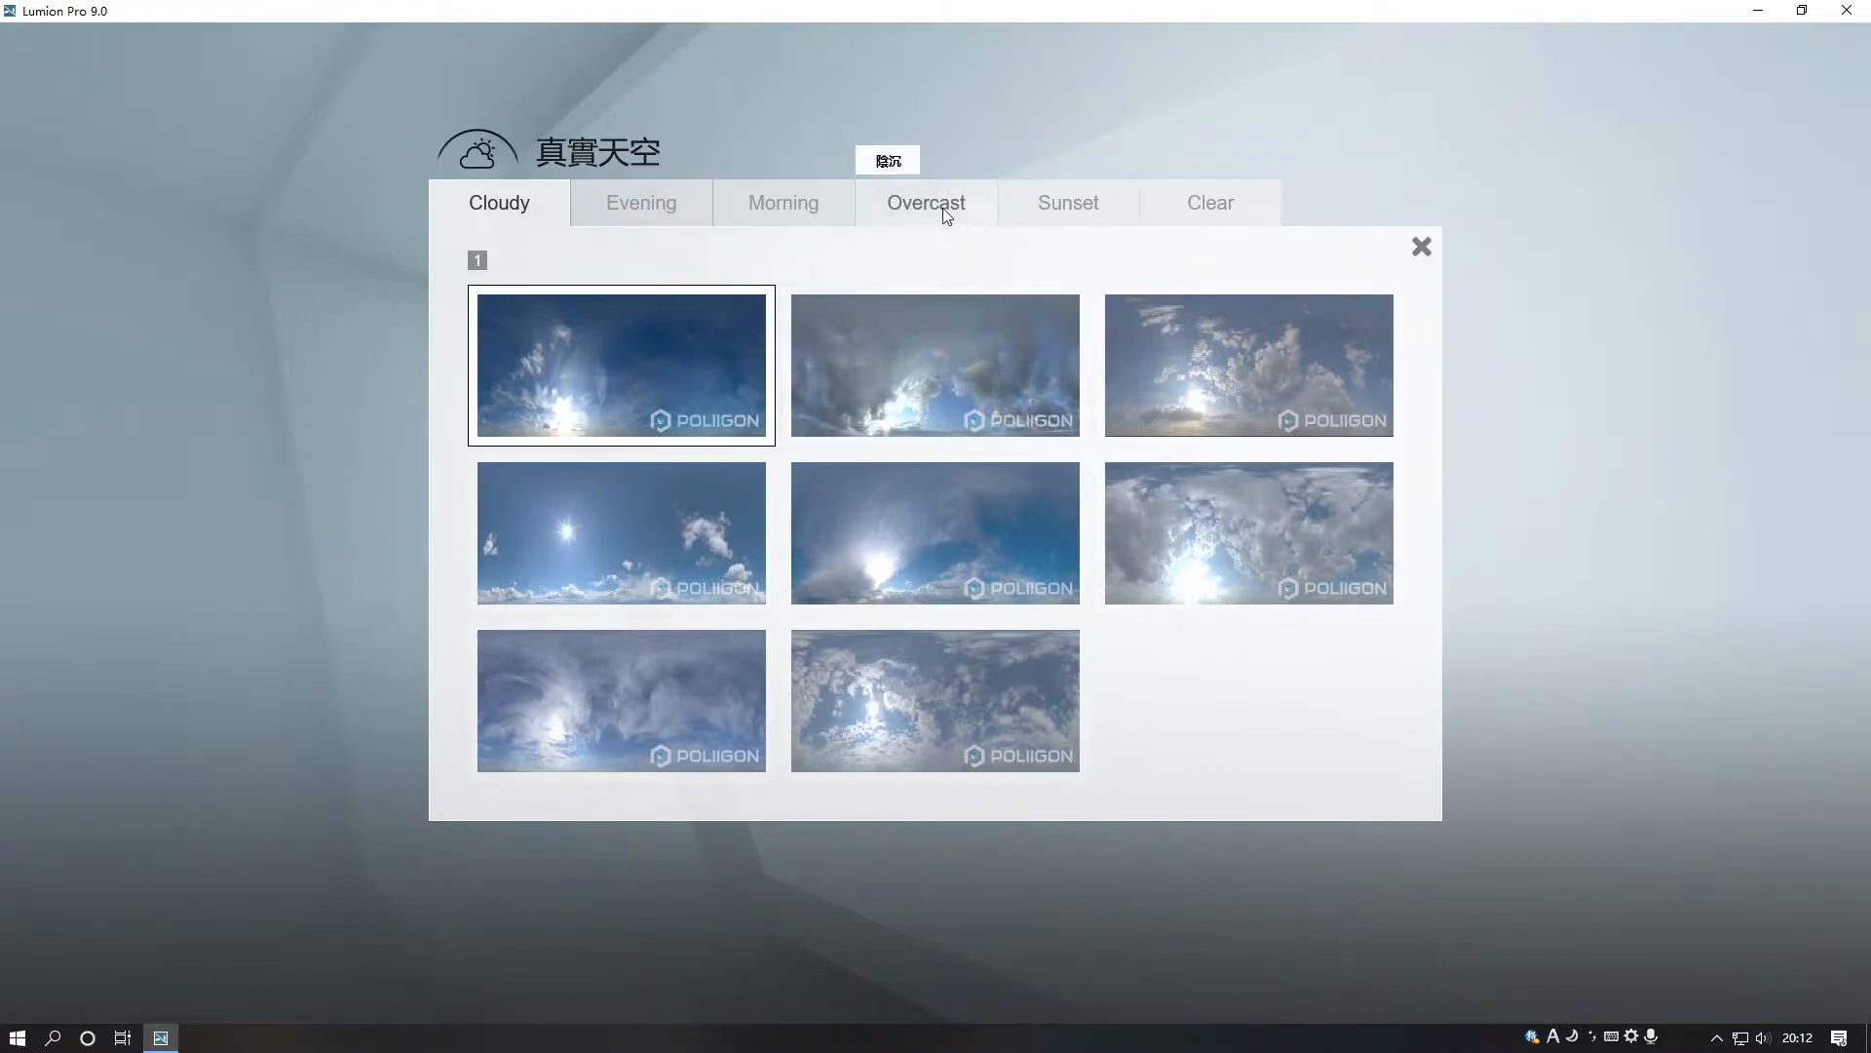
click(1209, 205)
click(663, 372)
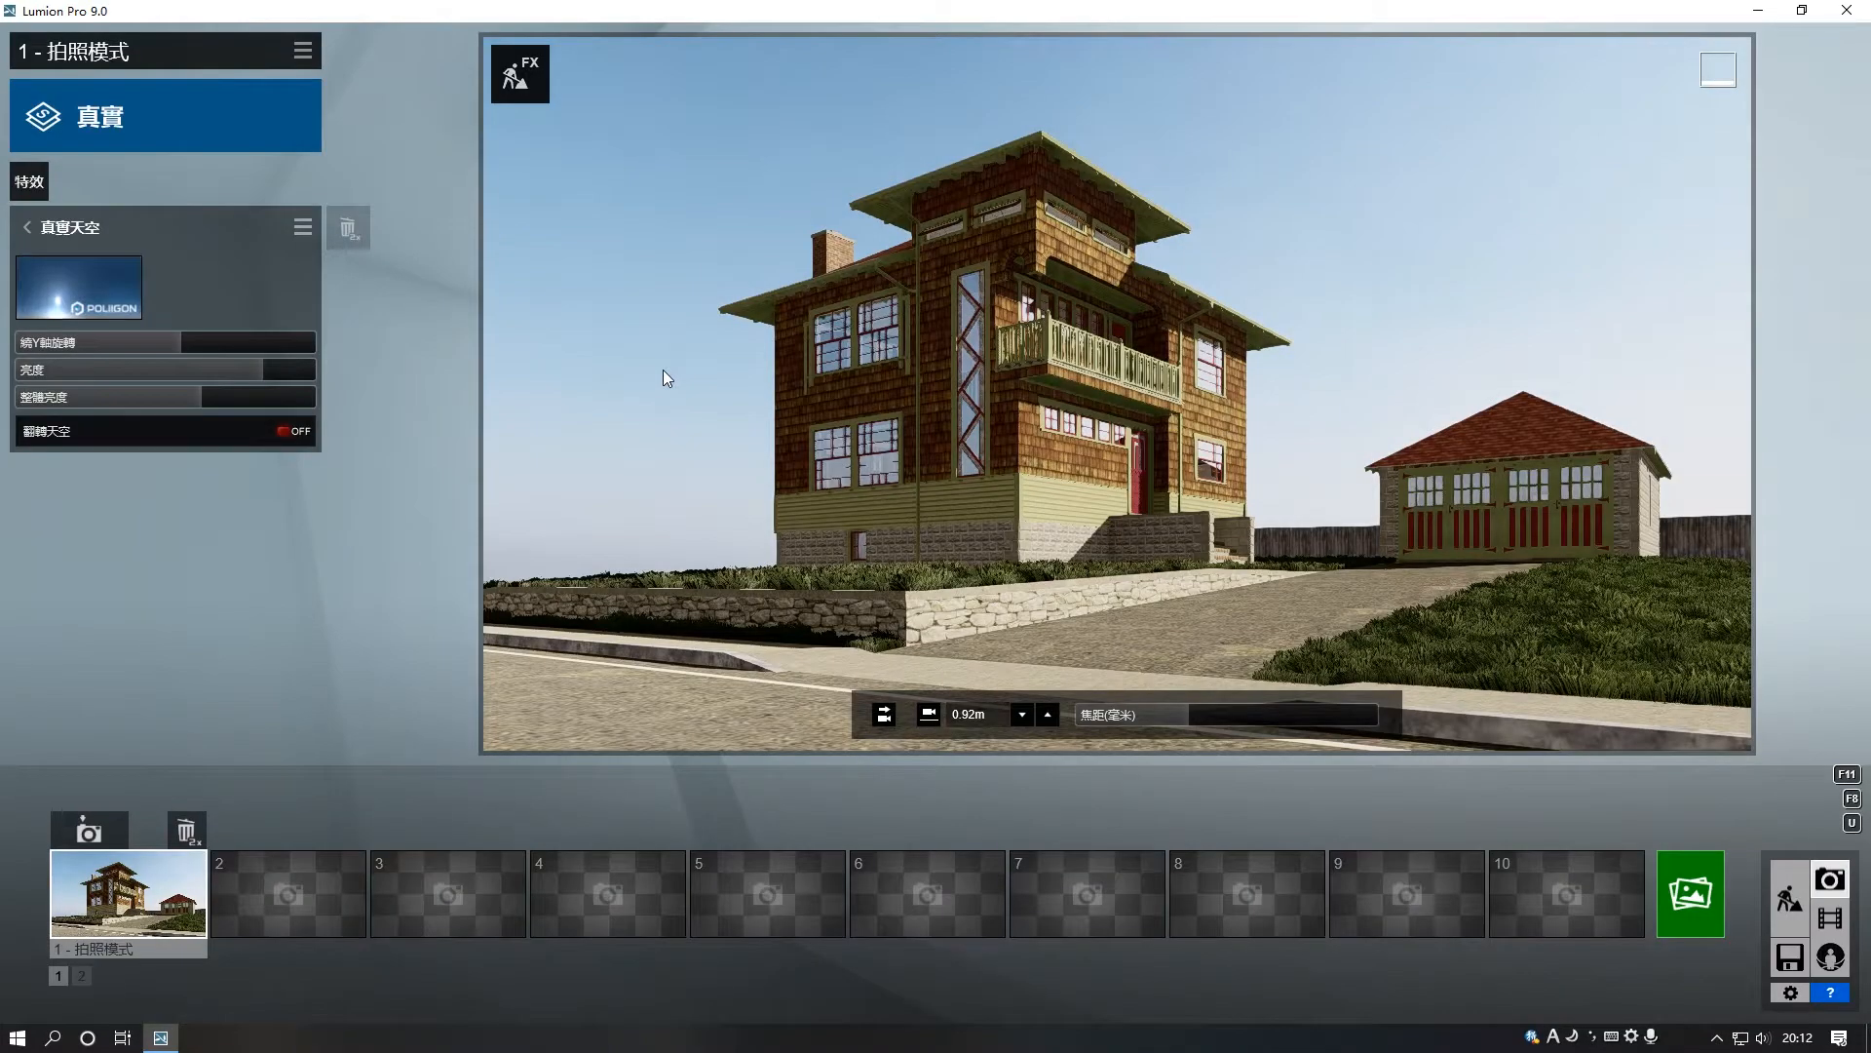
Change the 真實天空 (real sky) effect to the Clear 2 preset
click(85, 292)
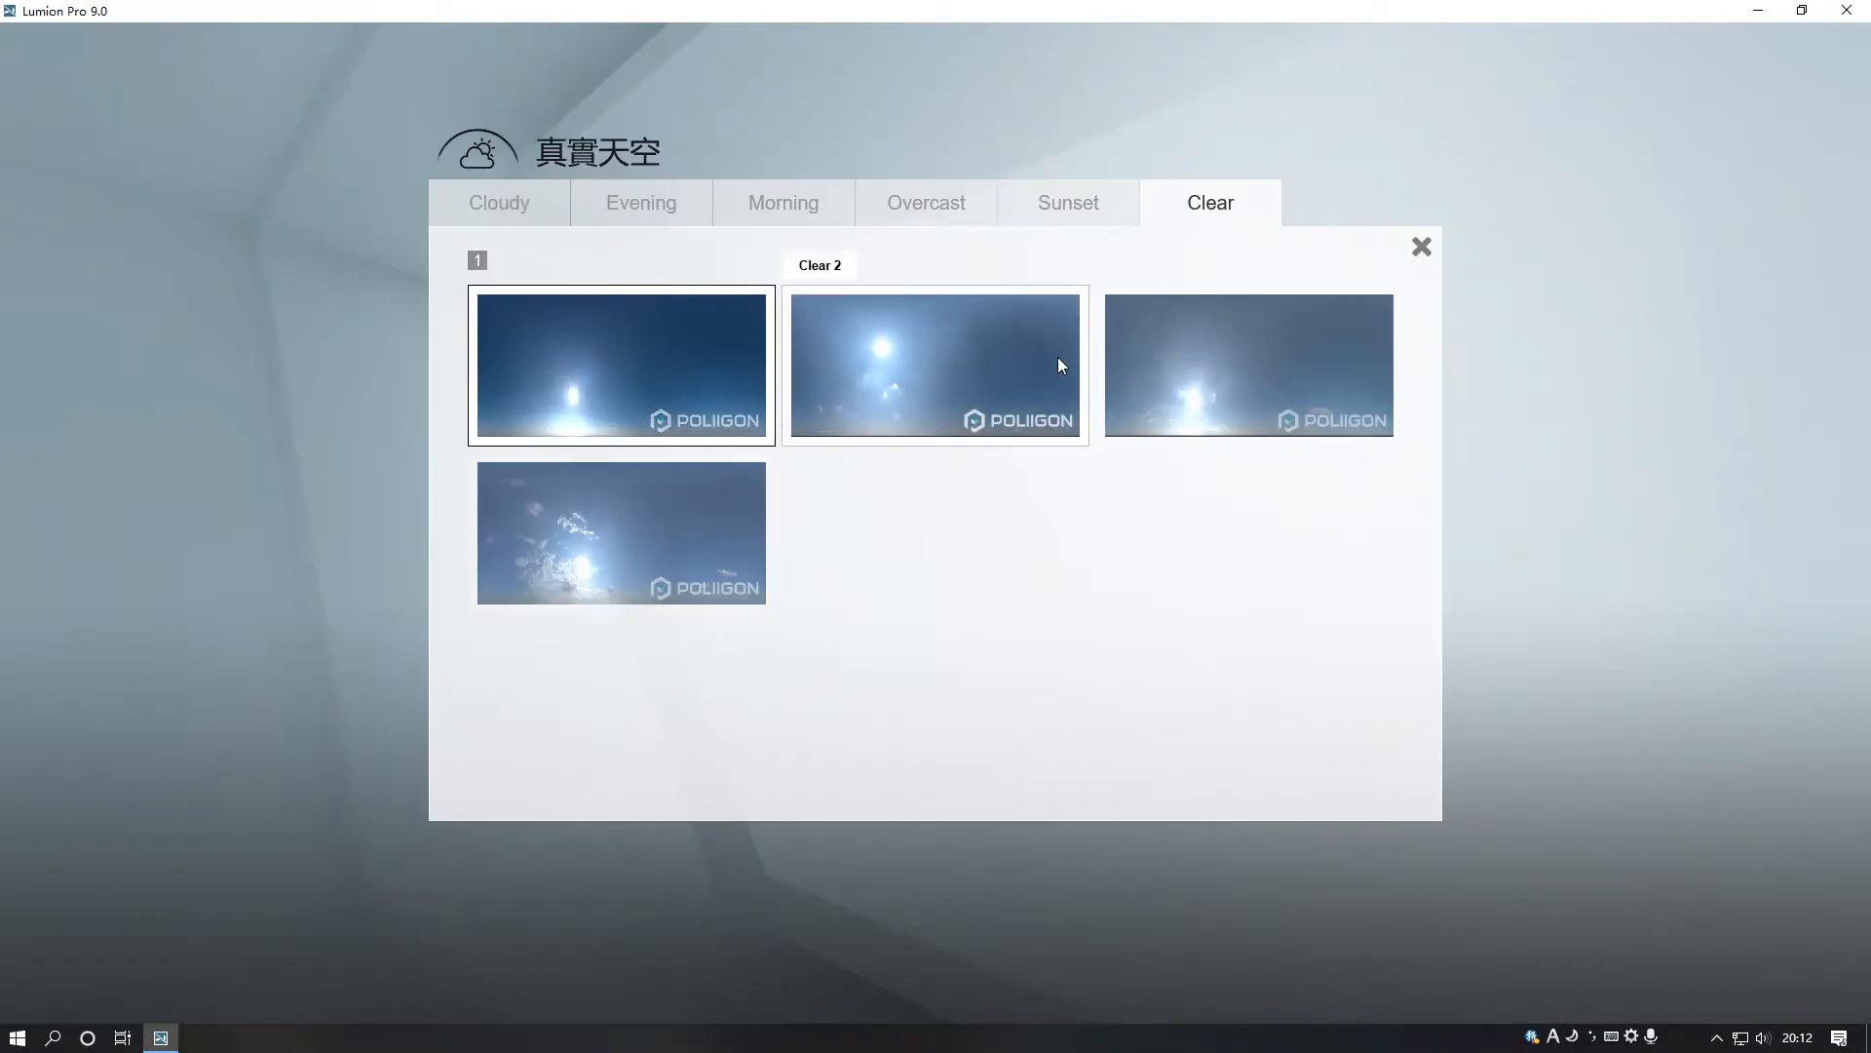
click(979, 364)
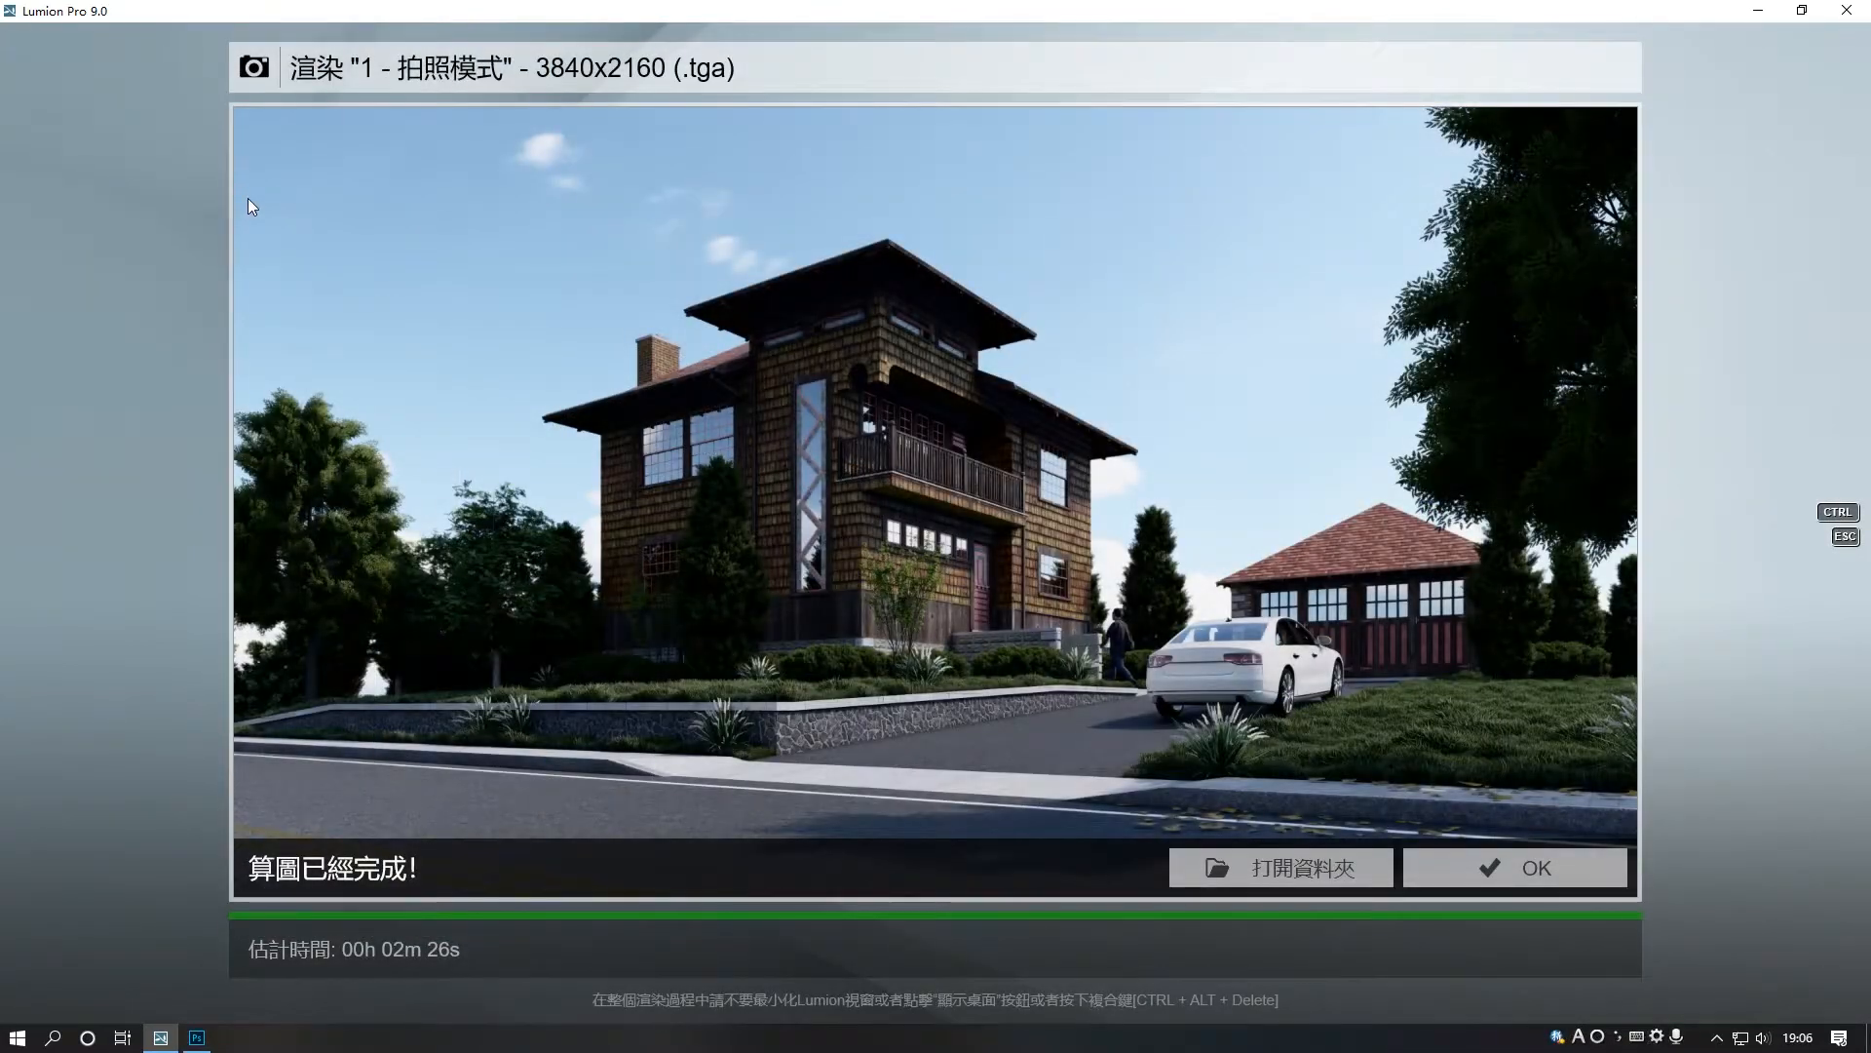
Close the finished Lumion render, switch to Photoshop and start loading files into a stack, browsing for the source images
click(1515, 860)
click(1760, 11)
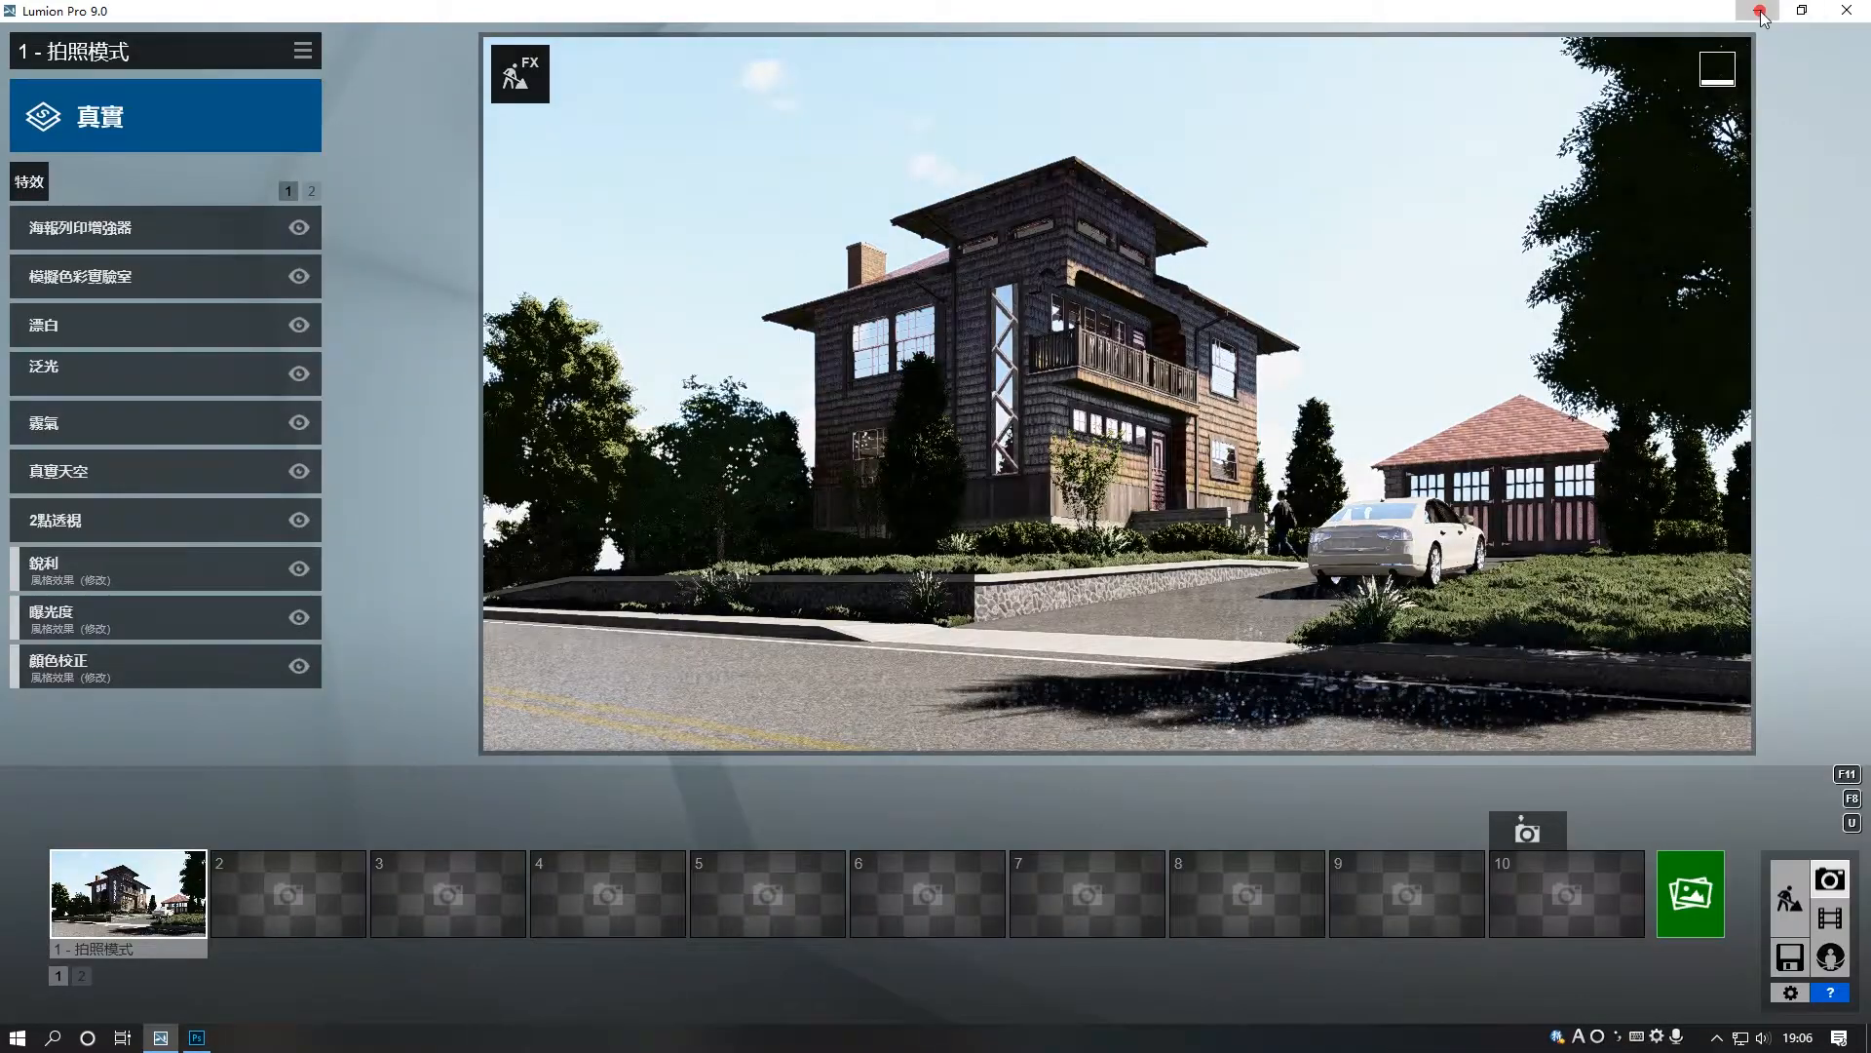
click(61, 12)
mouse_move(249, 508)
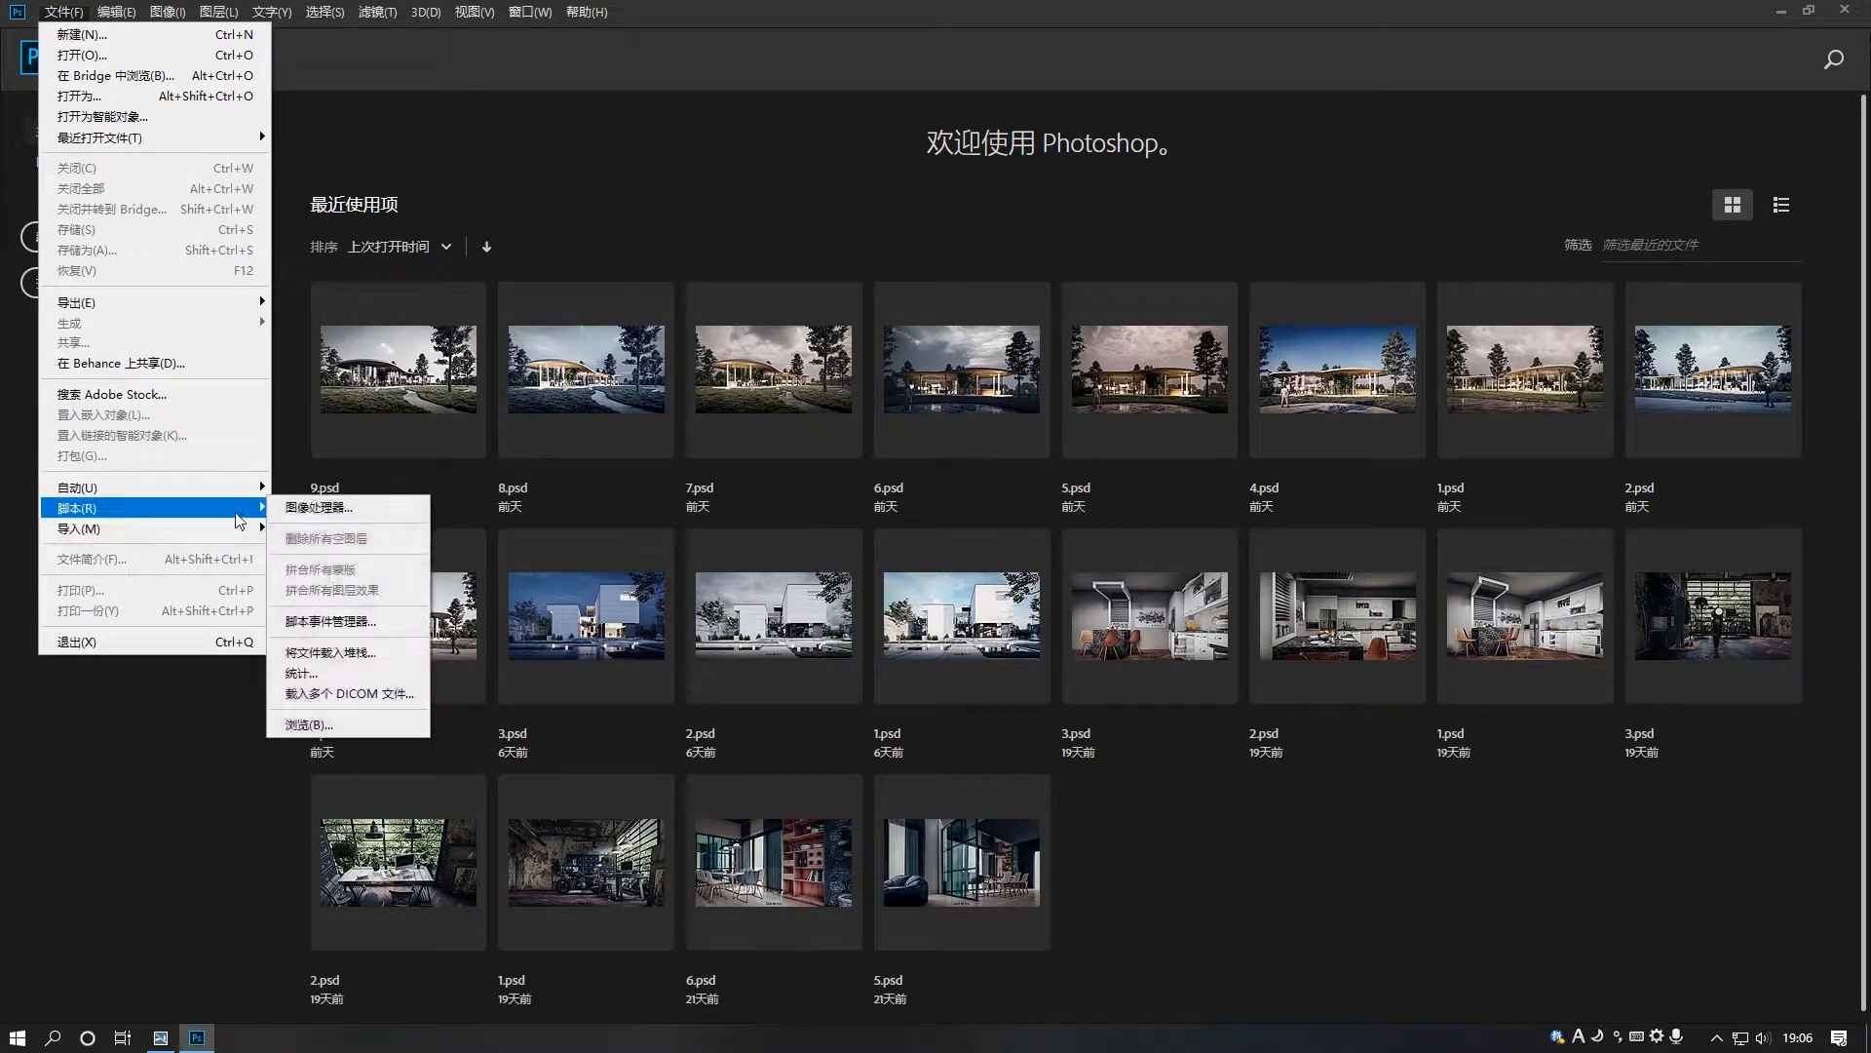
click(346, 652)
click(1021, 454)
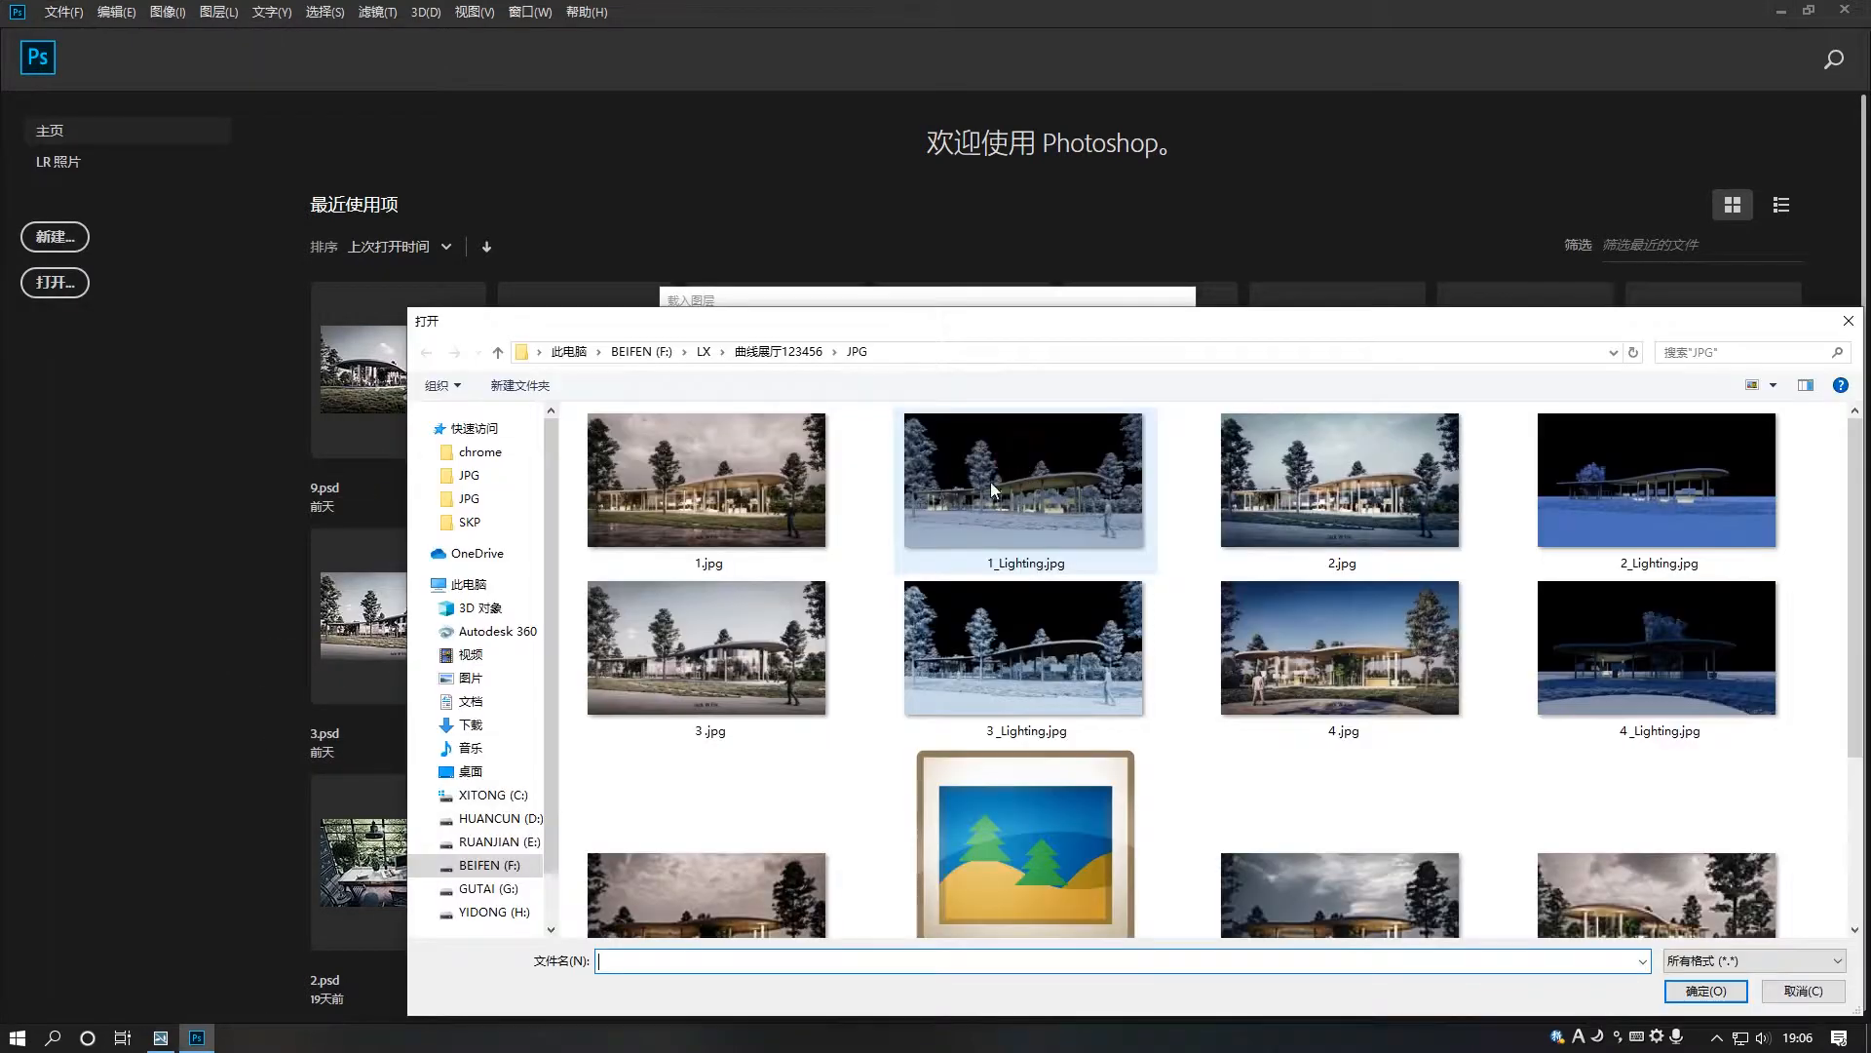
Load 1.tga, 1_Lighting.tga and 1_MatID.tga from the YOUTUBE, TUTORIAL 8, TGA folder on drive F as layers of one document
click(490, 864)
double_click(1130, 595)
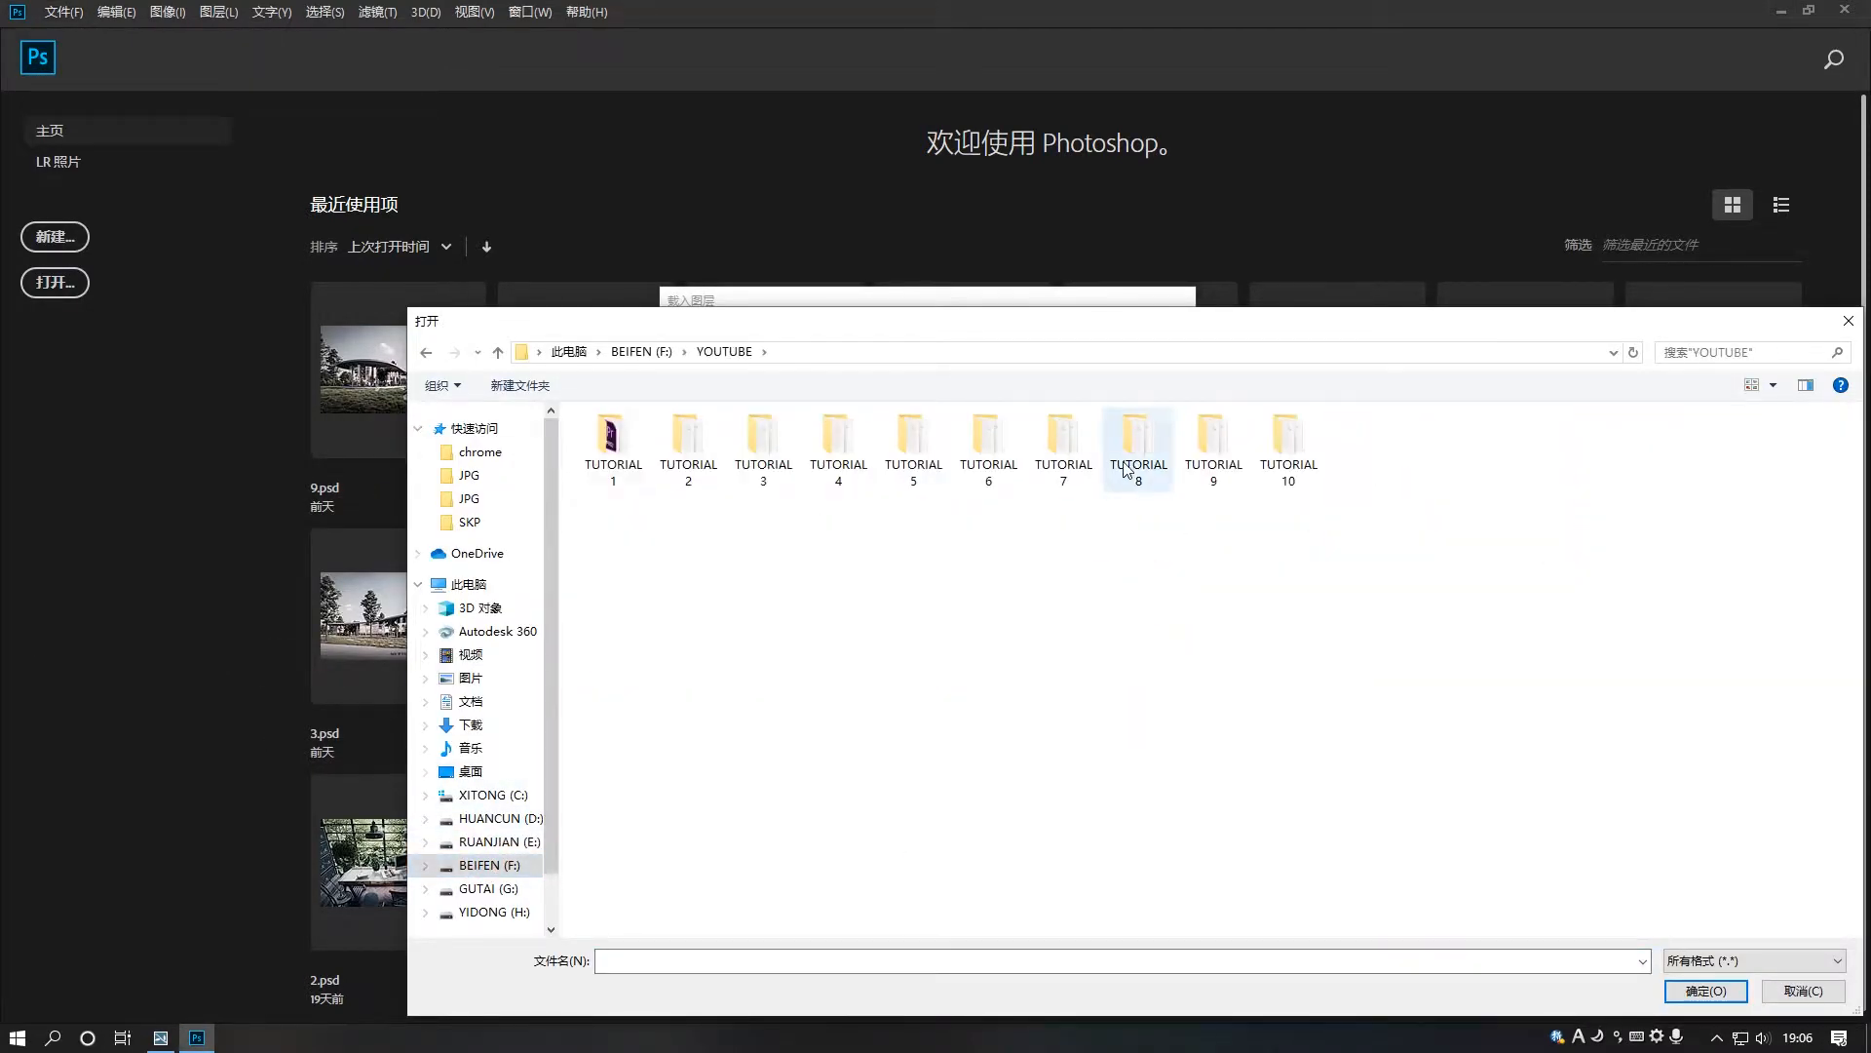
double_click(1138, 448)
click(719, 590)
double_click(719, 590)
drag(627, 542, 882, 448)
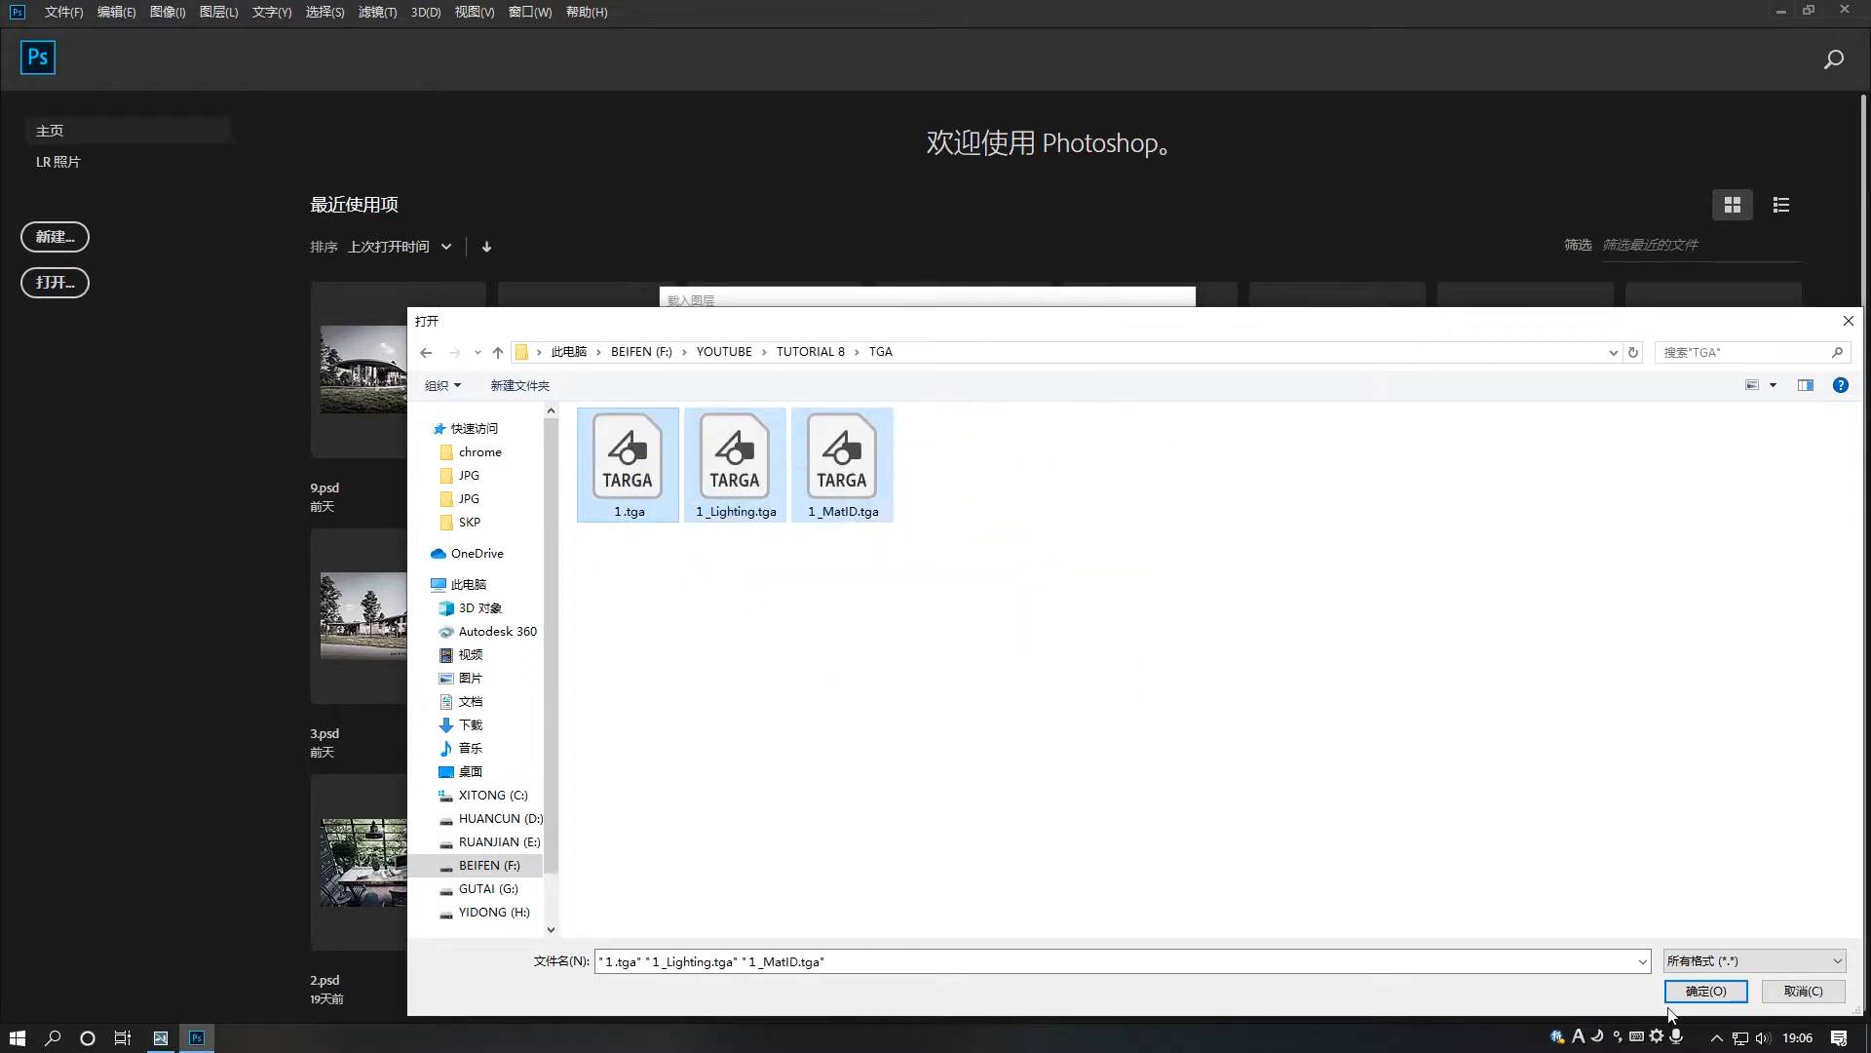
click(1685, 995)
click(1160, 349)
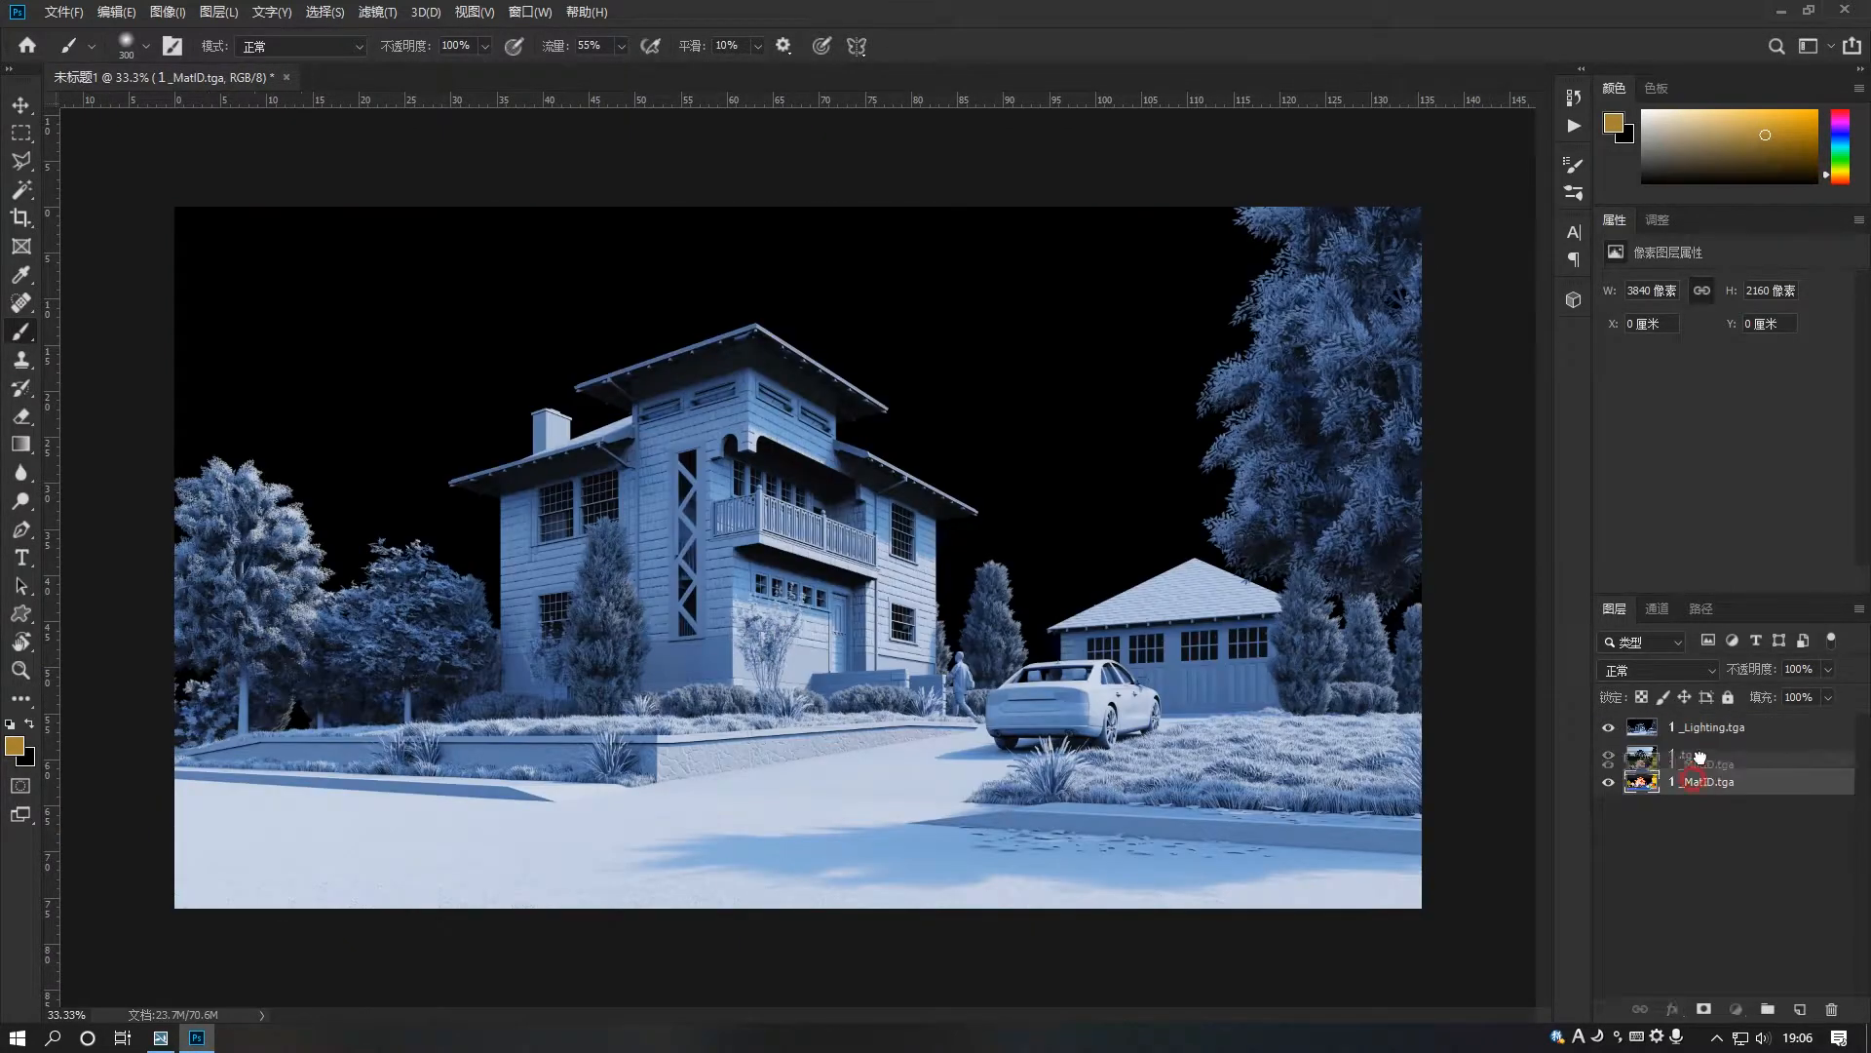
Order the layers with 1.tga lowest, hide the MatID and Lighting layers, duplicate 1.tga and hide its original
click(1609, 727)
click(1608, 754)
click(1647, 782)
key(ctrl+j)
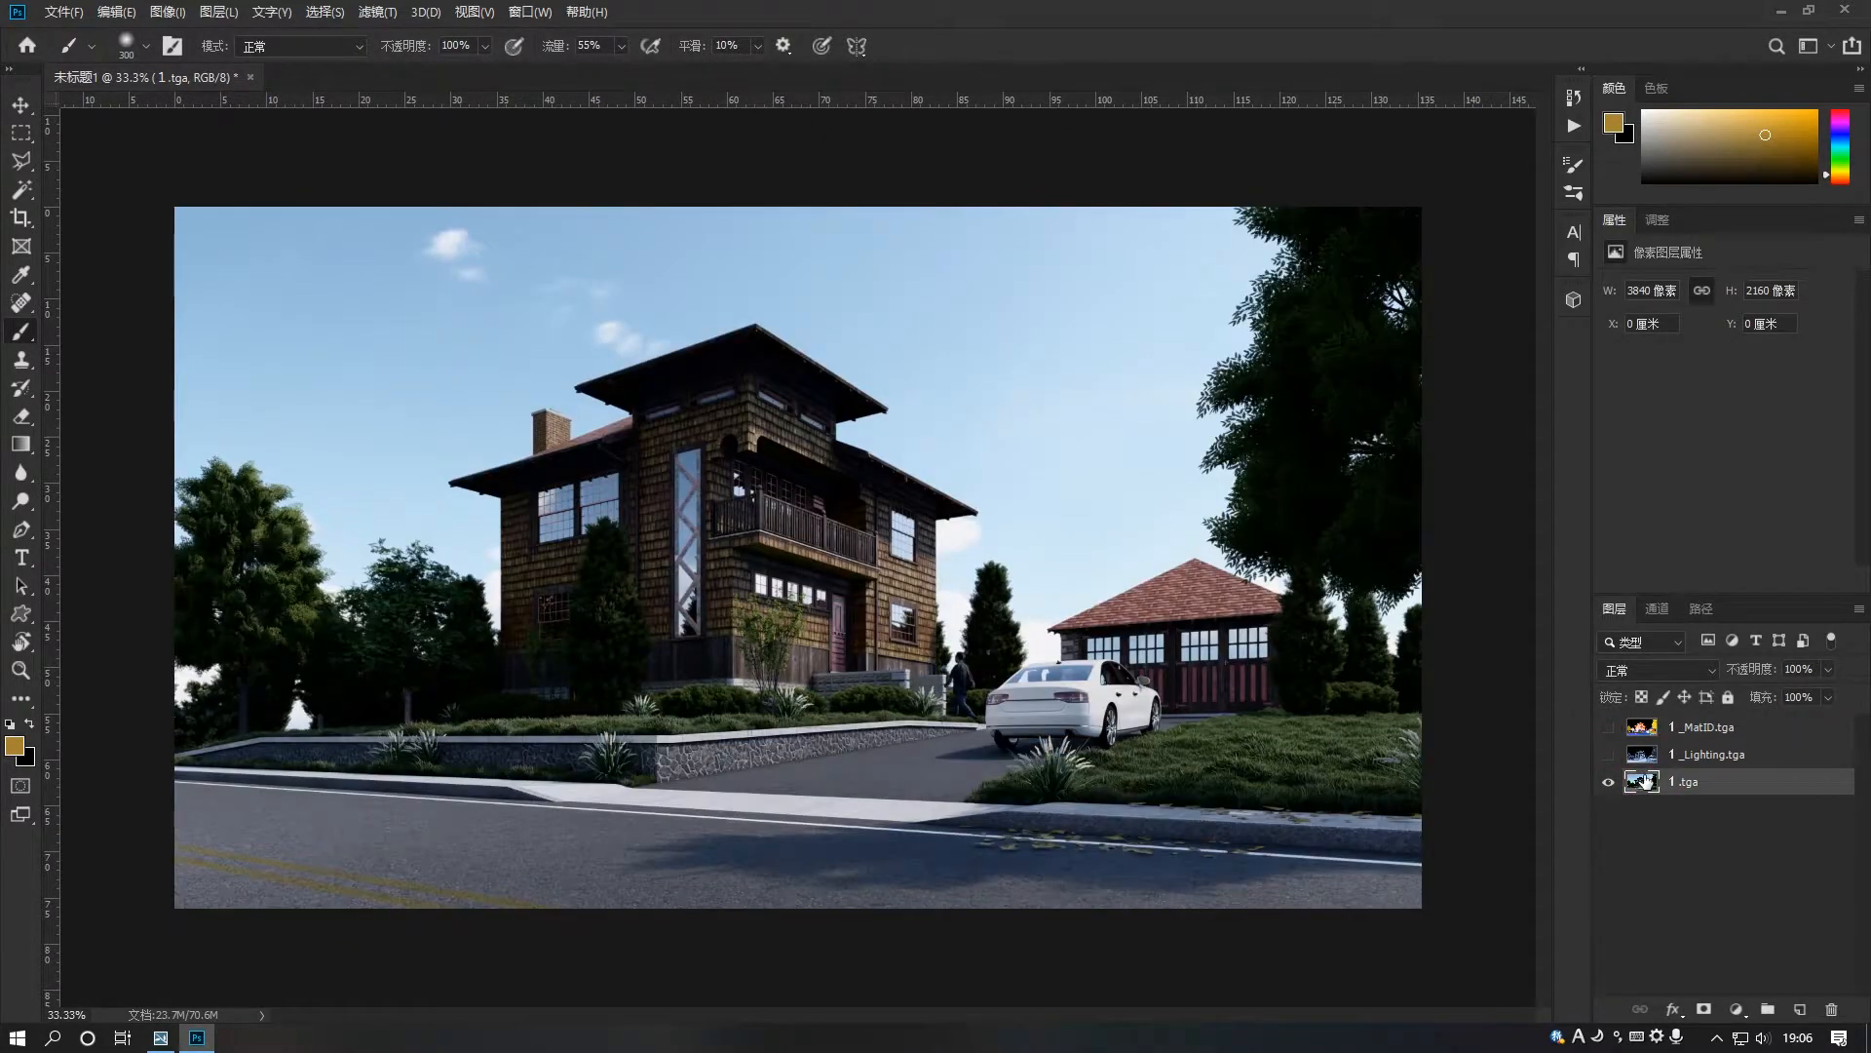
click(1610, 809)
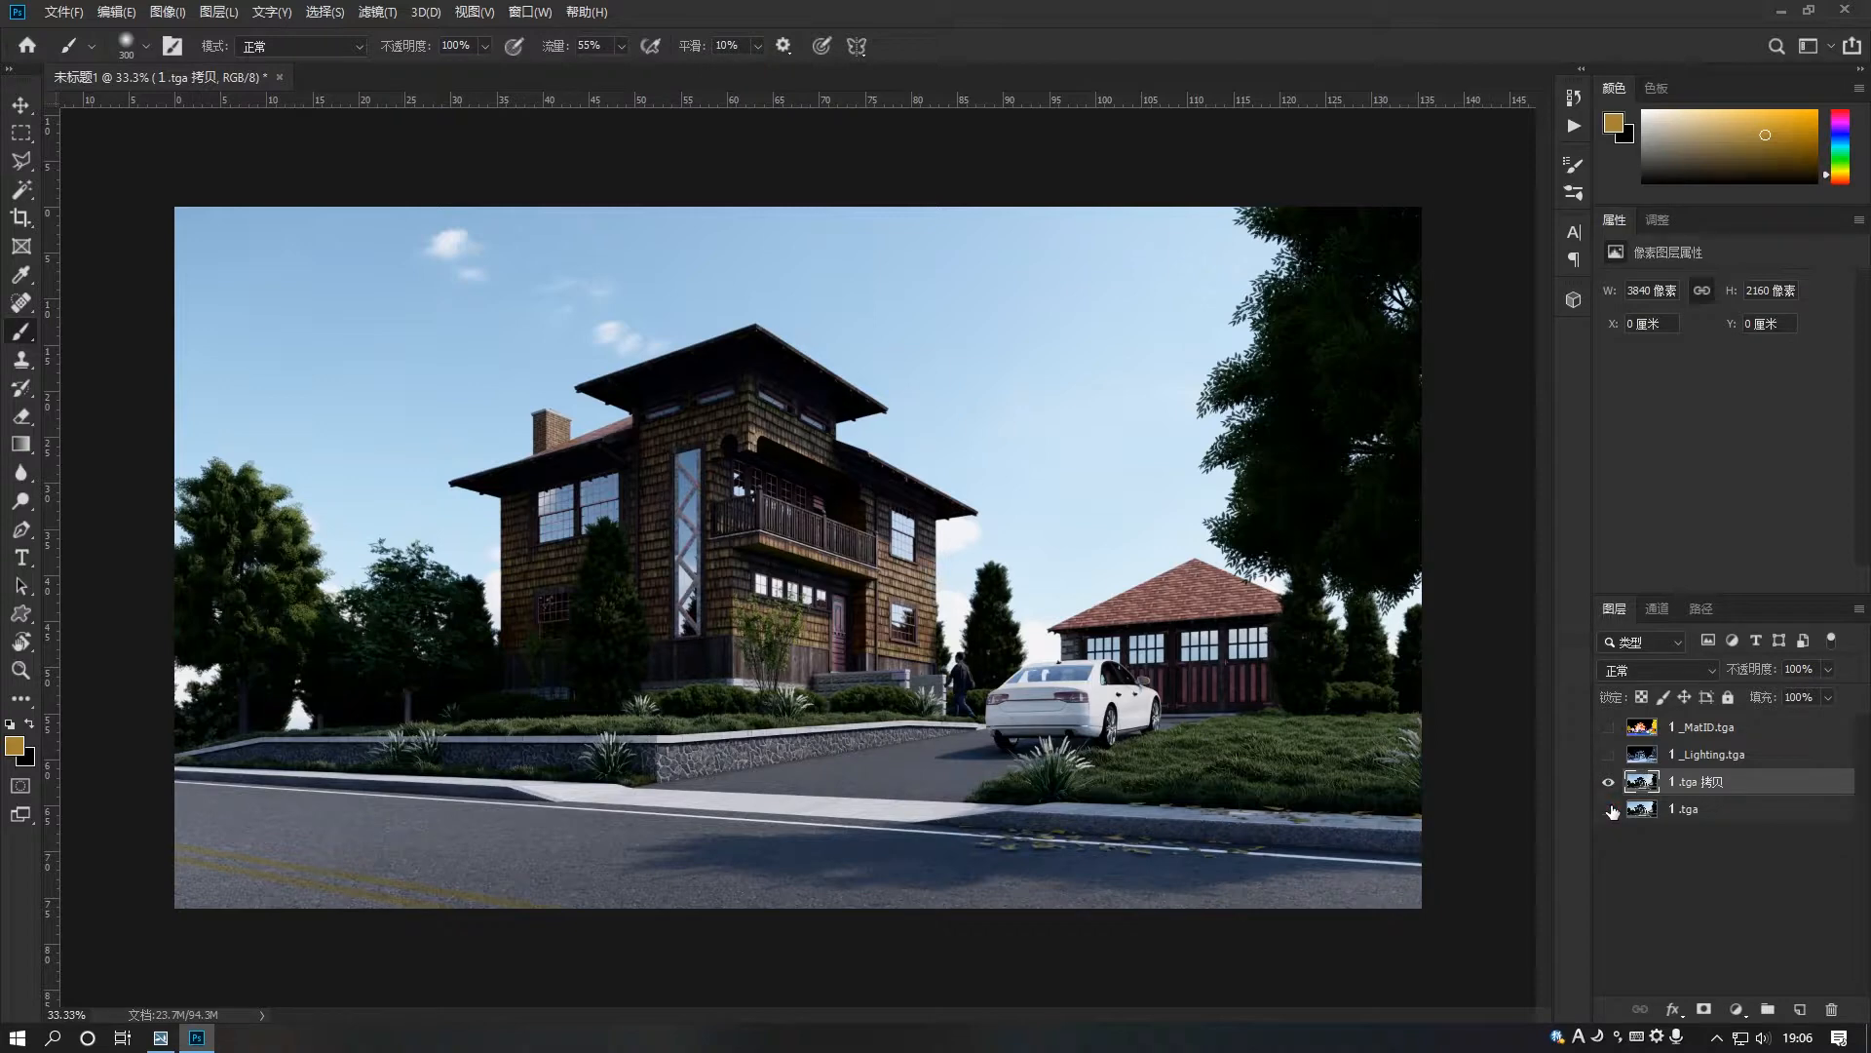
Open the Camera Raw filter on the 1.tga copy, apply automatic tone, and set clarity to +18 and dehaze to +10
key(ctrl+shift+a)
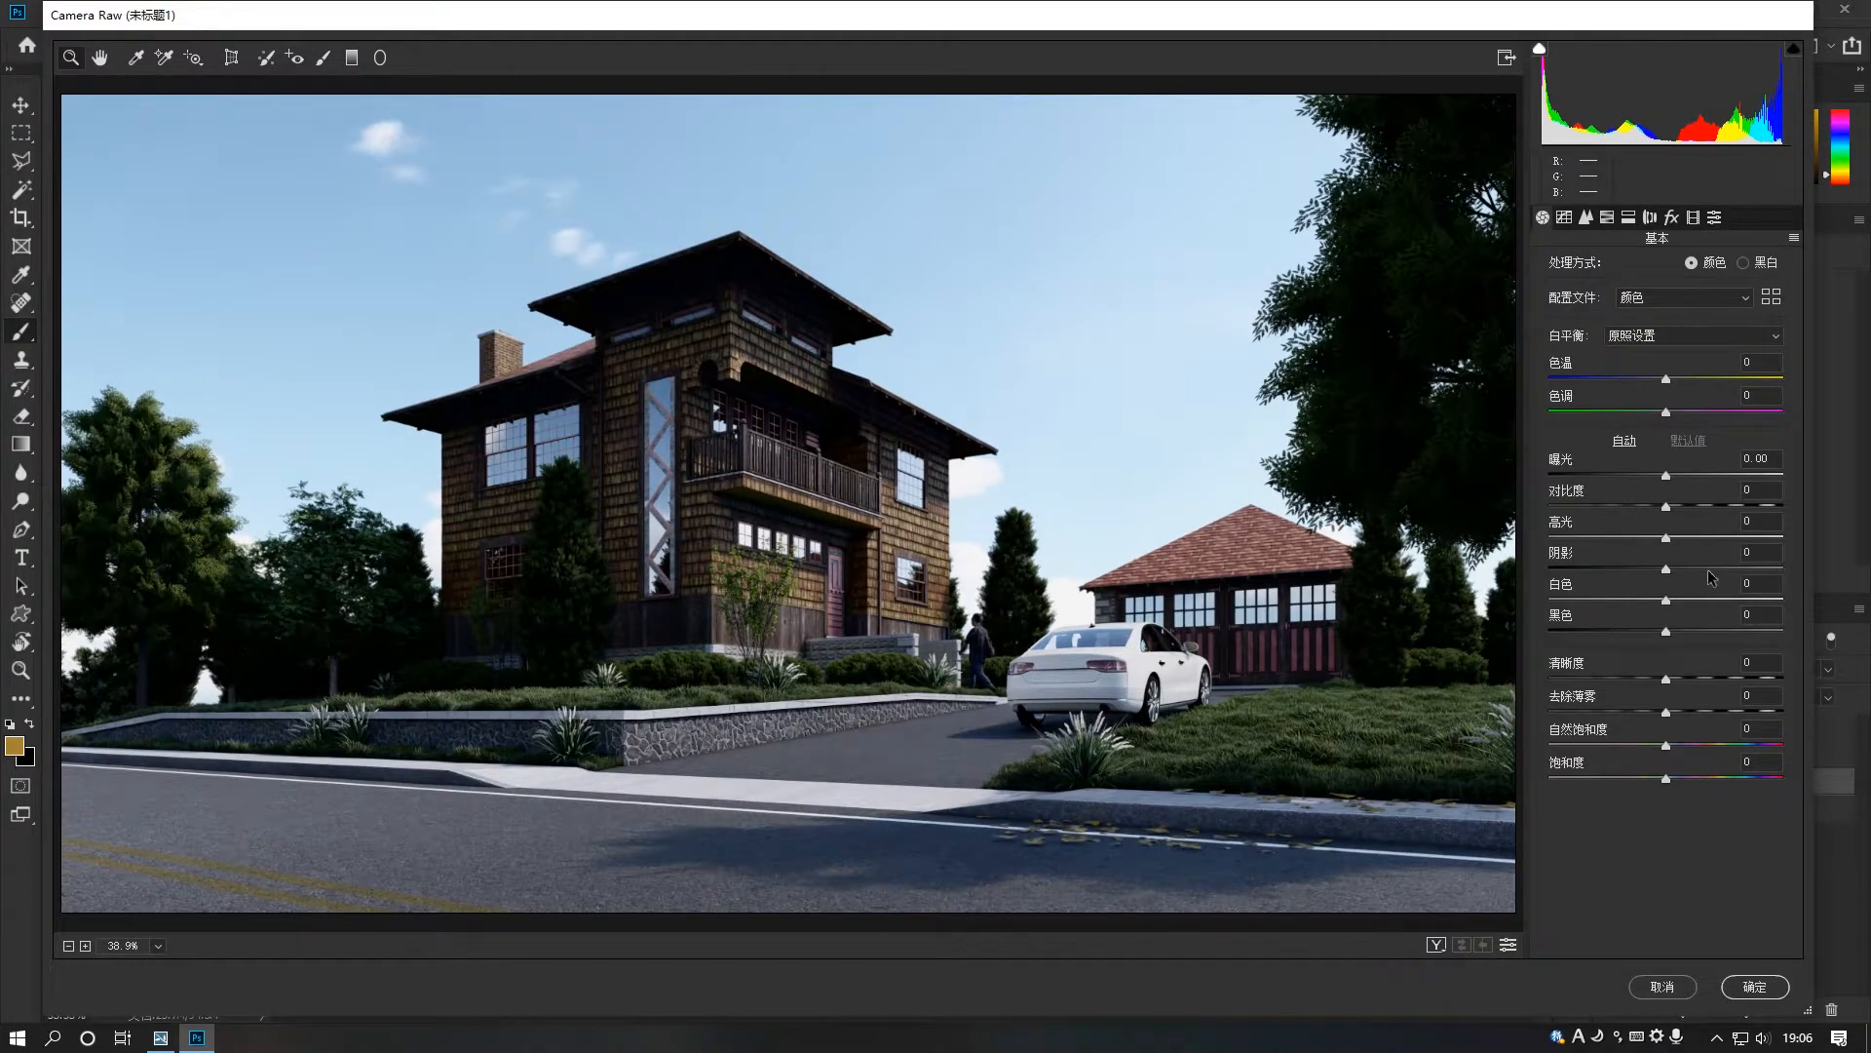
click(1626, 440)
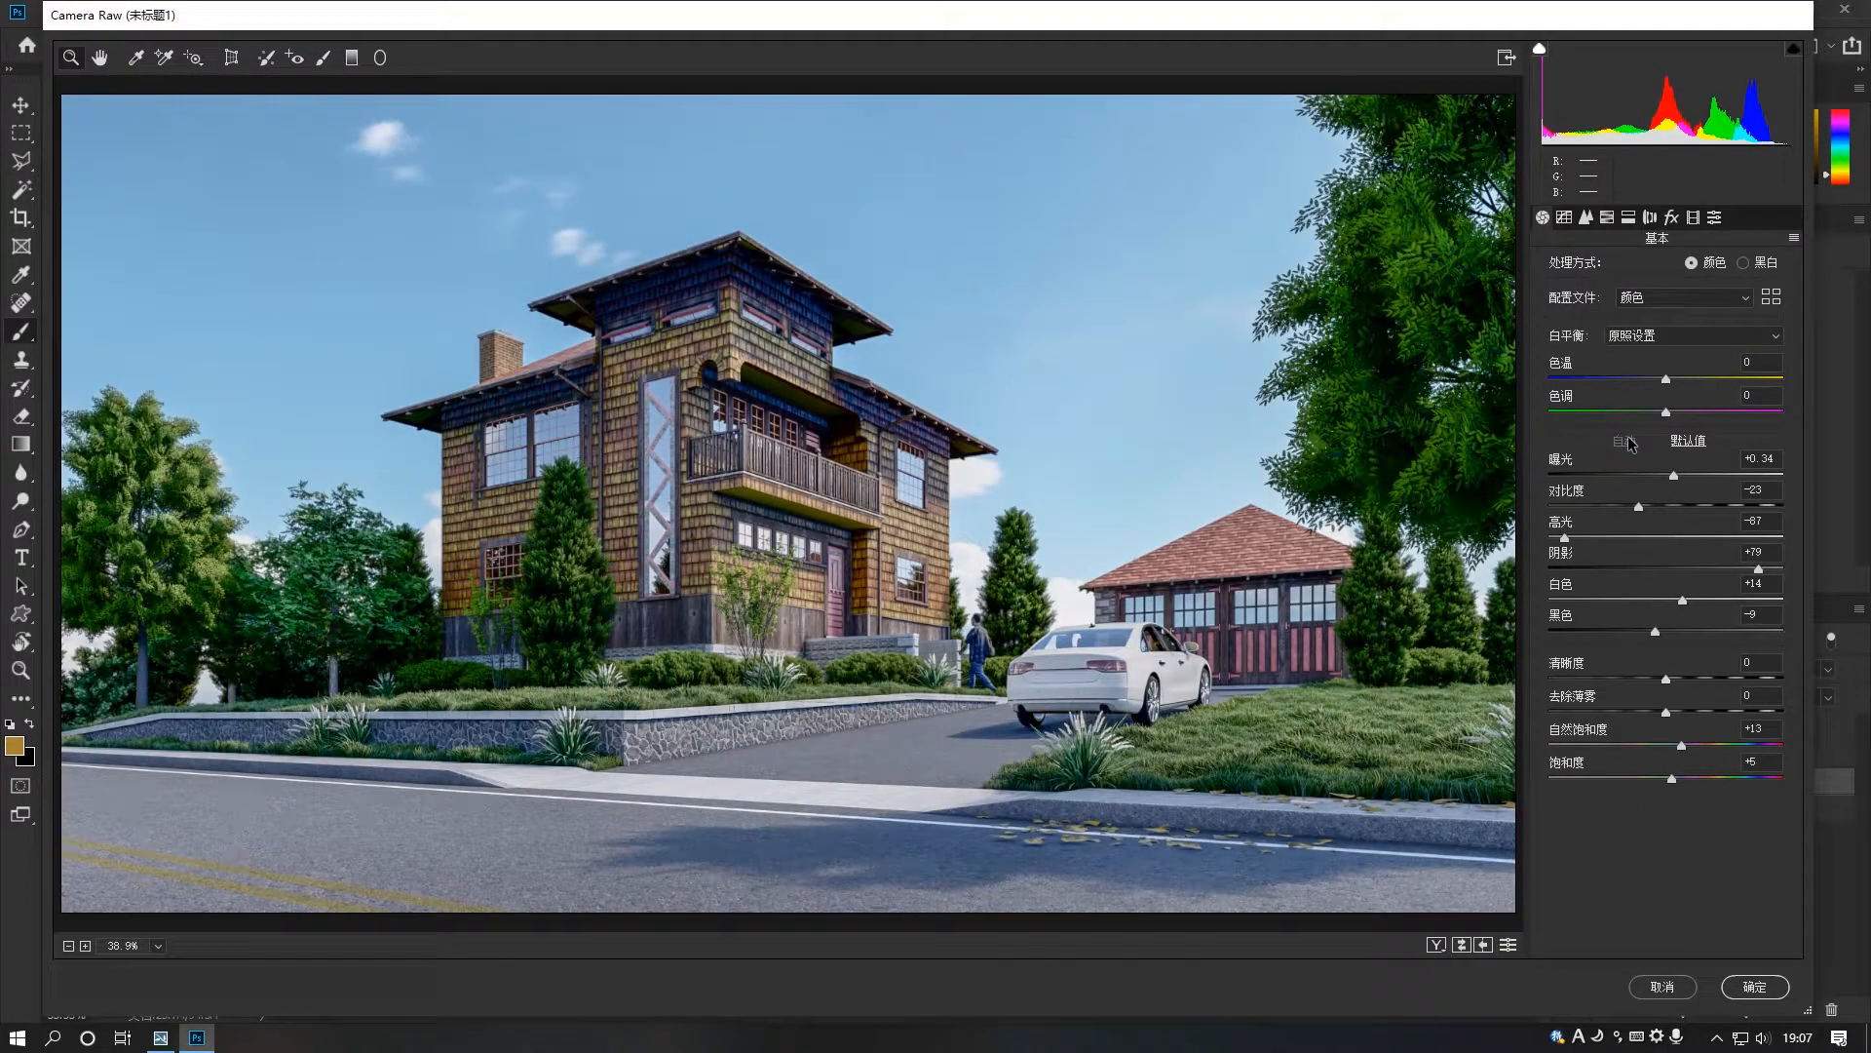
click(1688, 679)
click(1678, 712)
Set the Camera Raw profile to 现代 09 and the white balance to automatic, with the temperature reduced to about +15
click(1679, 297)
click(1663, 327)
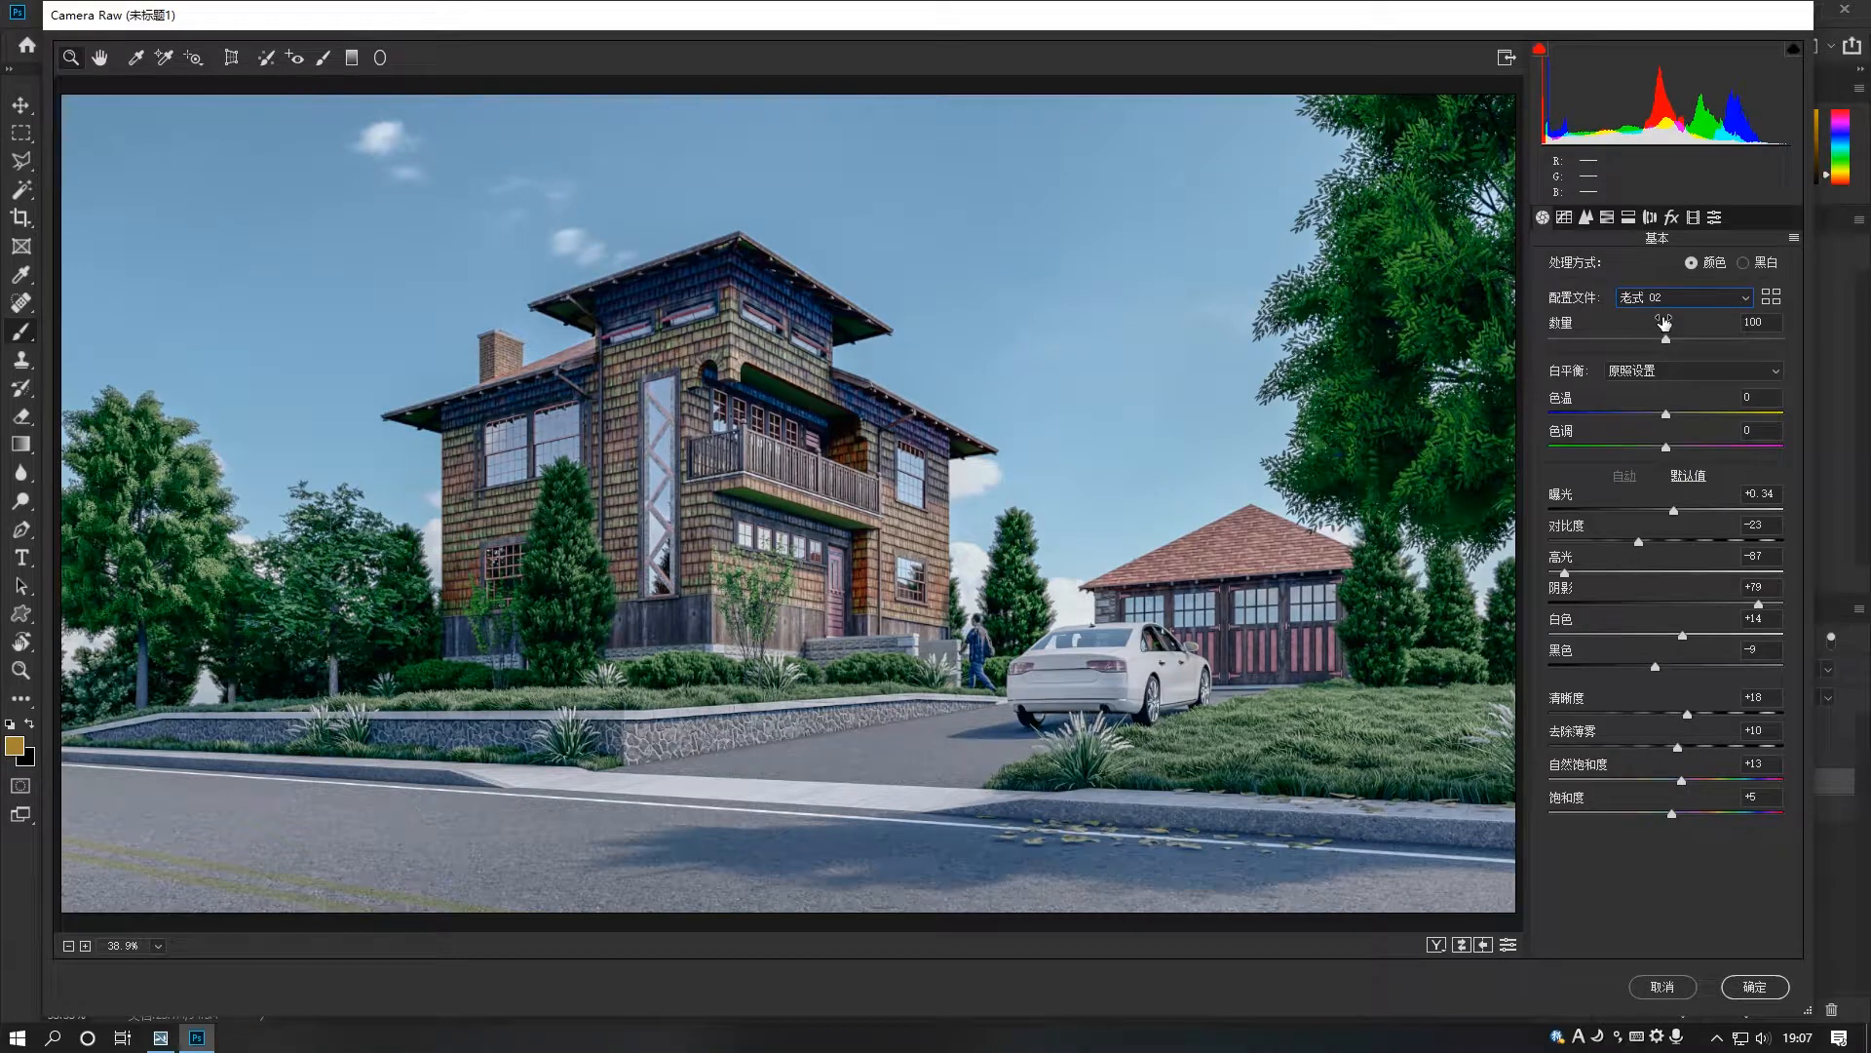
click(1655, 297)
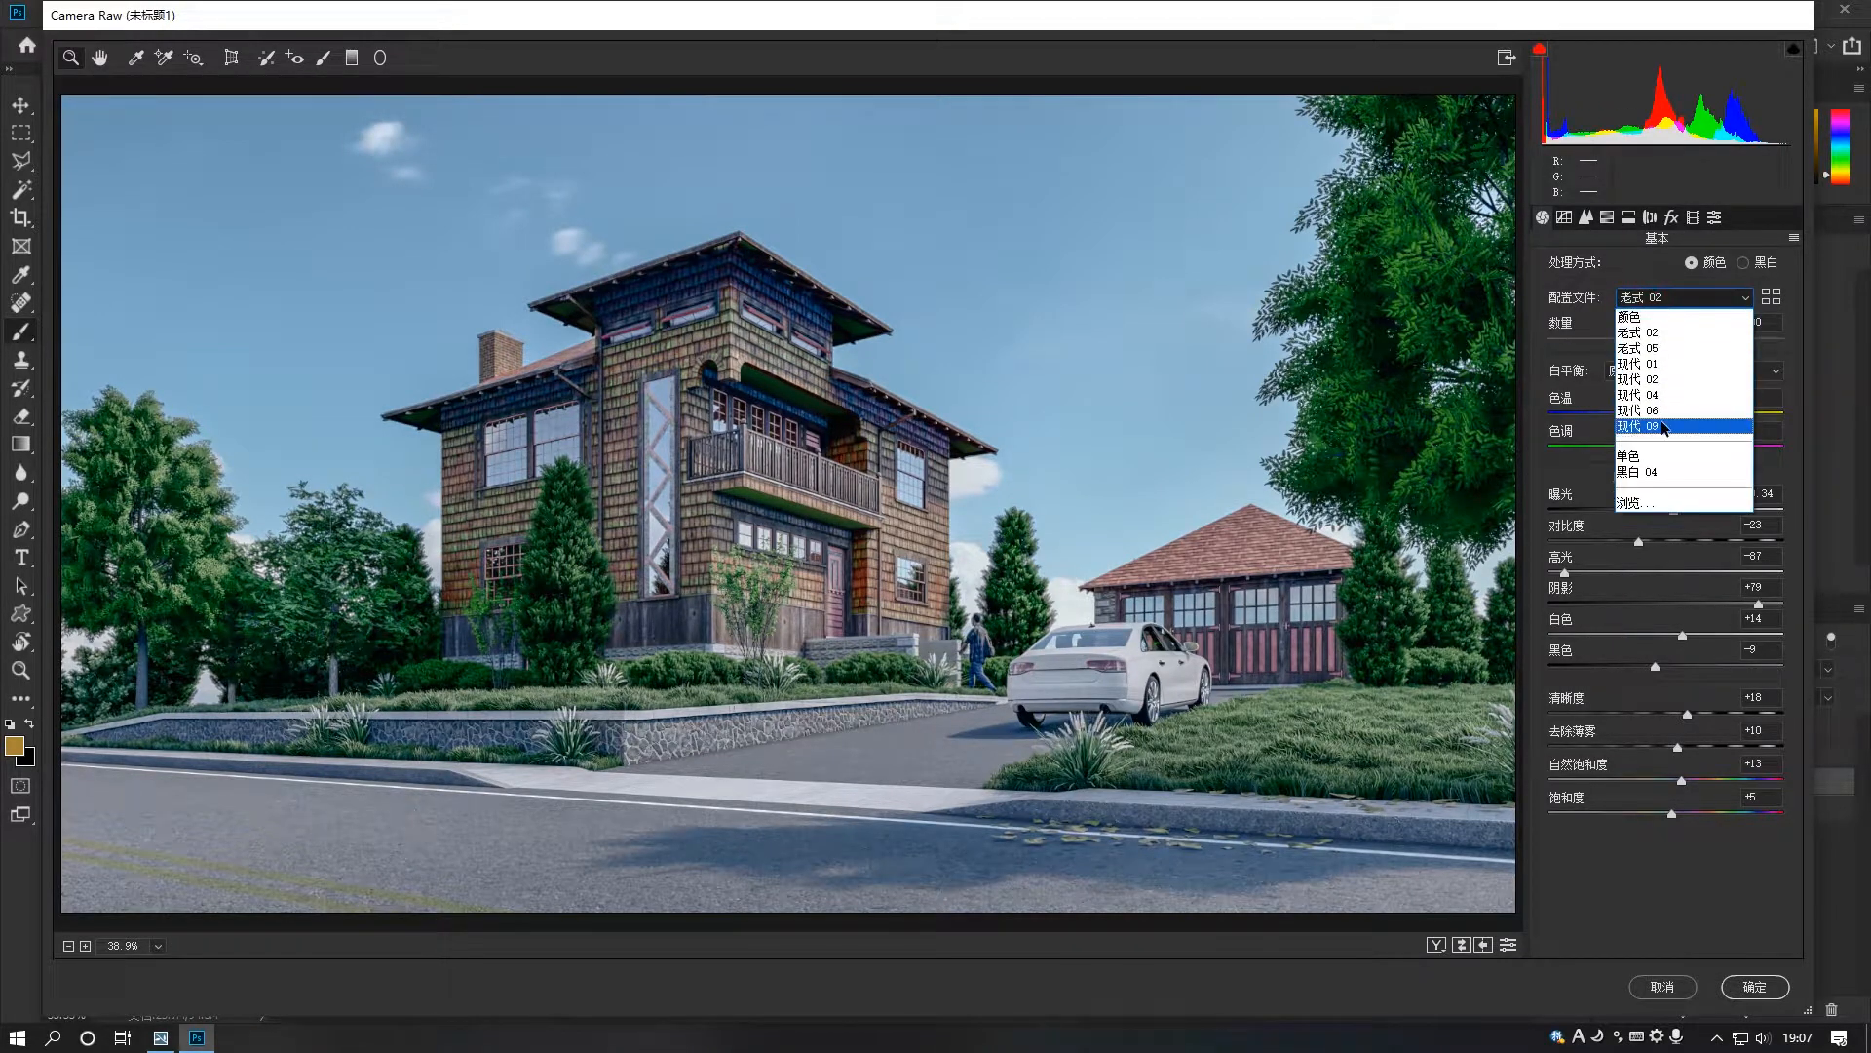
click(1664, 421)
click(1641, 376)
click(1647, 404)
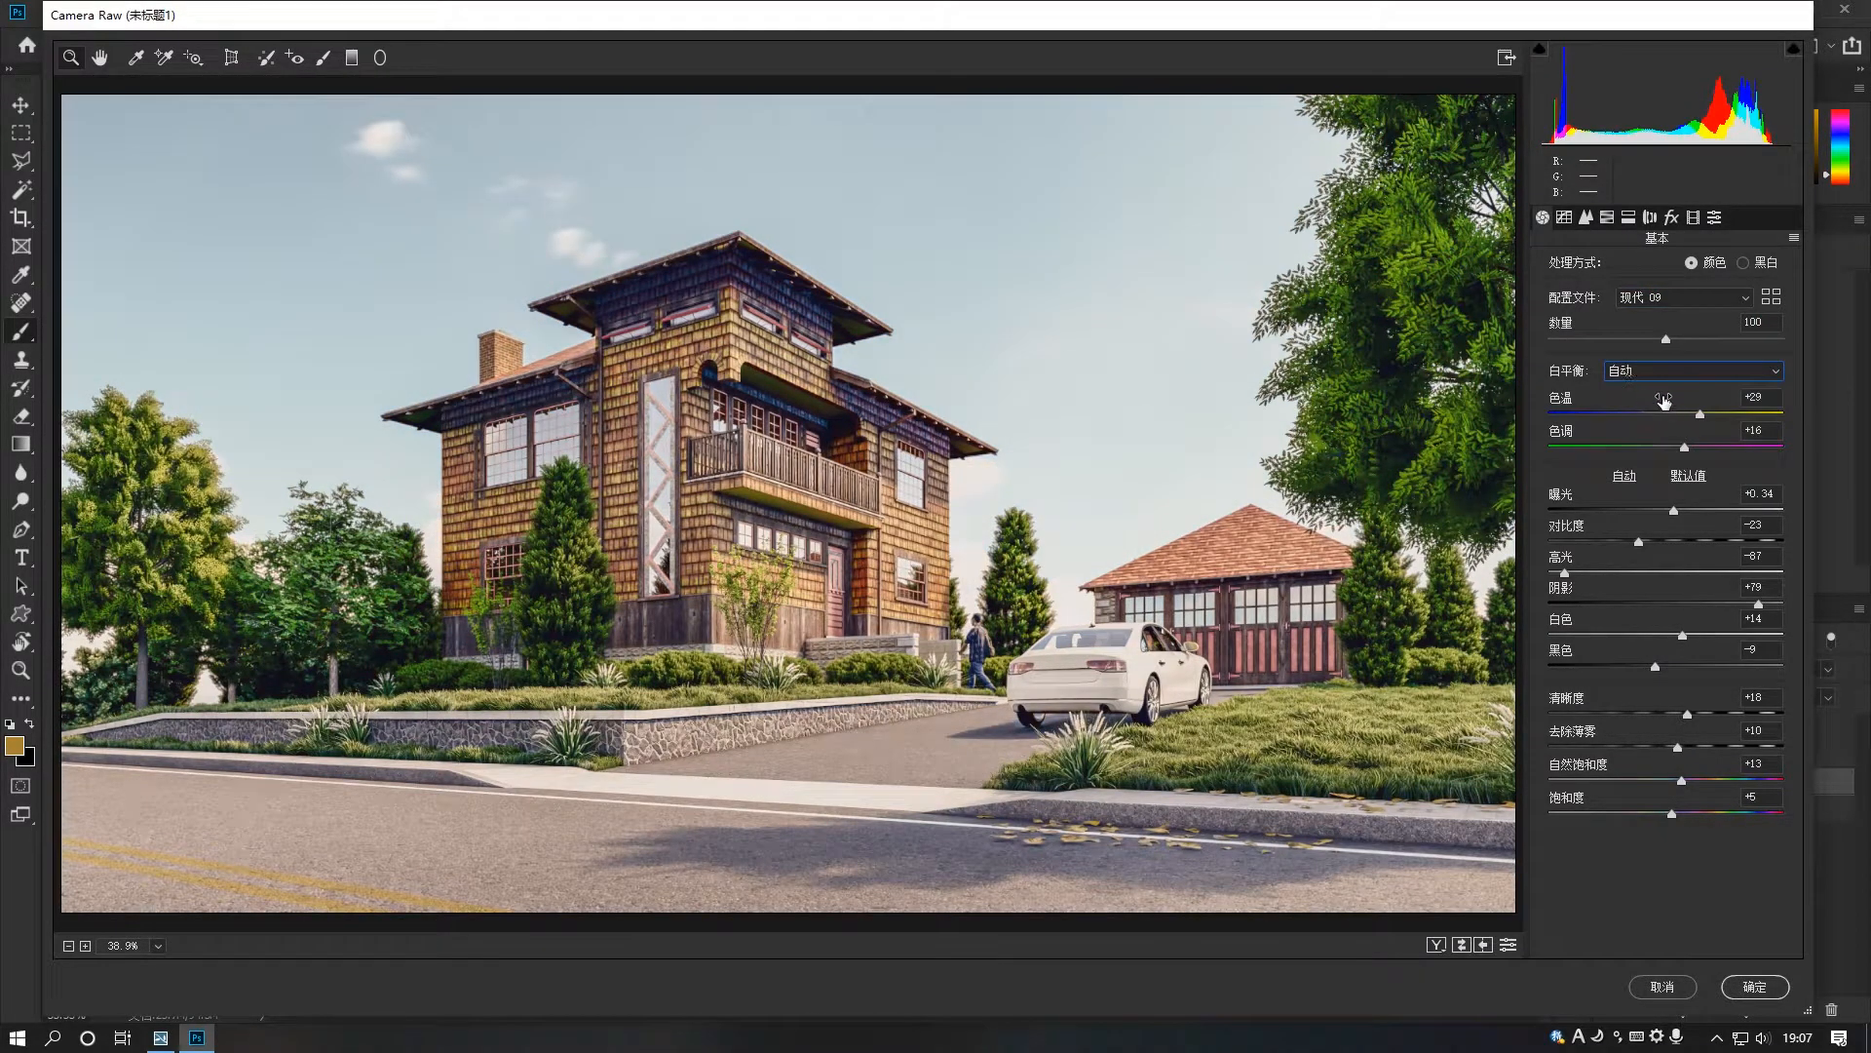
drag(1697, 416, 1685, 417)
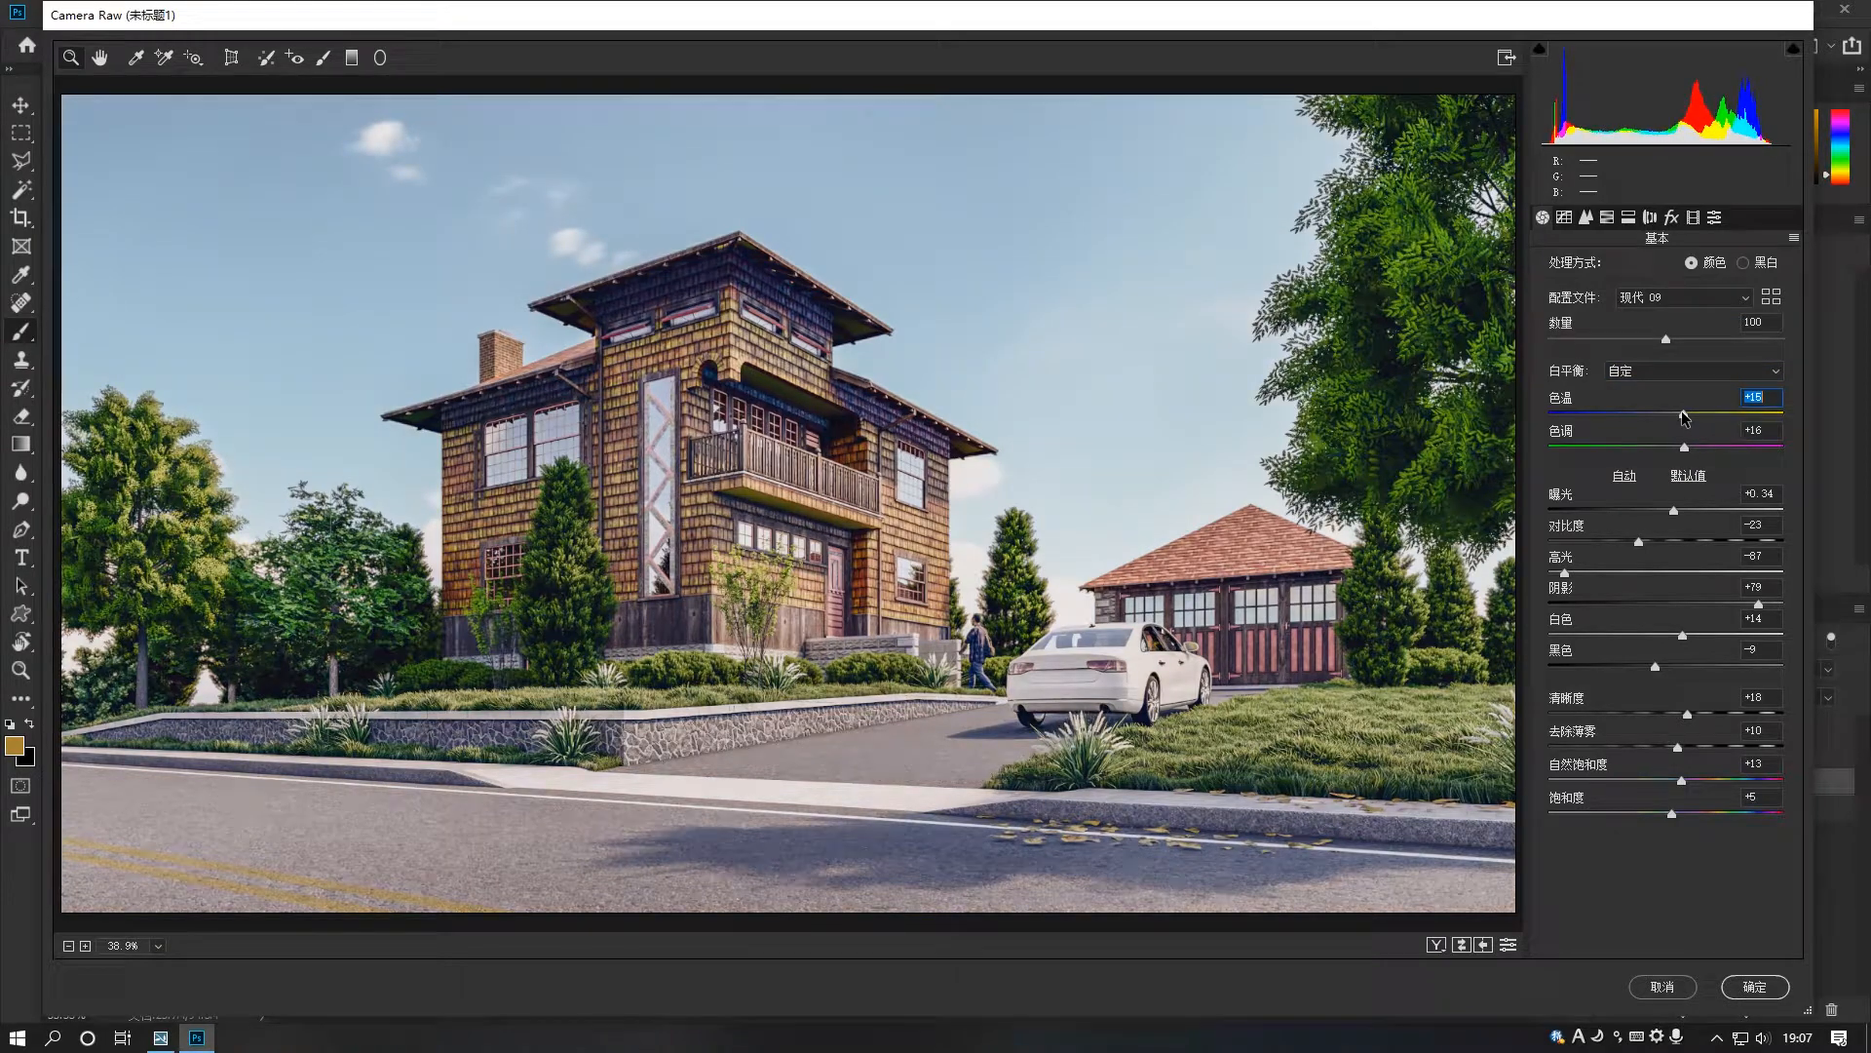
Set the sharpening amount to 36, its masking to 25 and luminance noise reduction to 26, and darken the image corners with a vignette
click(1587, 219)
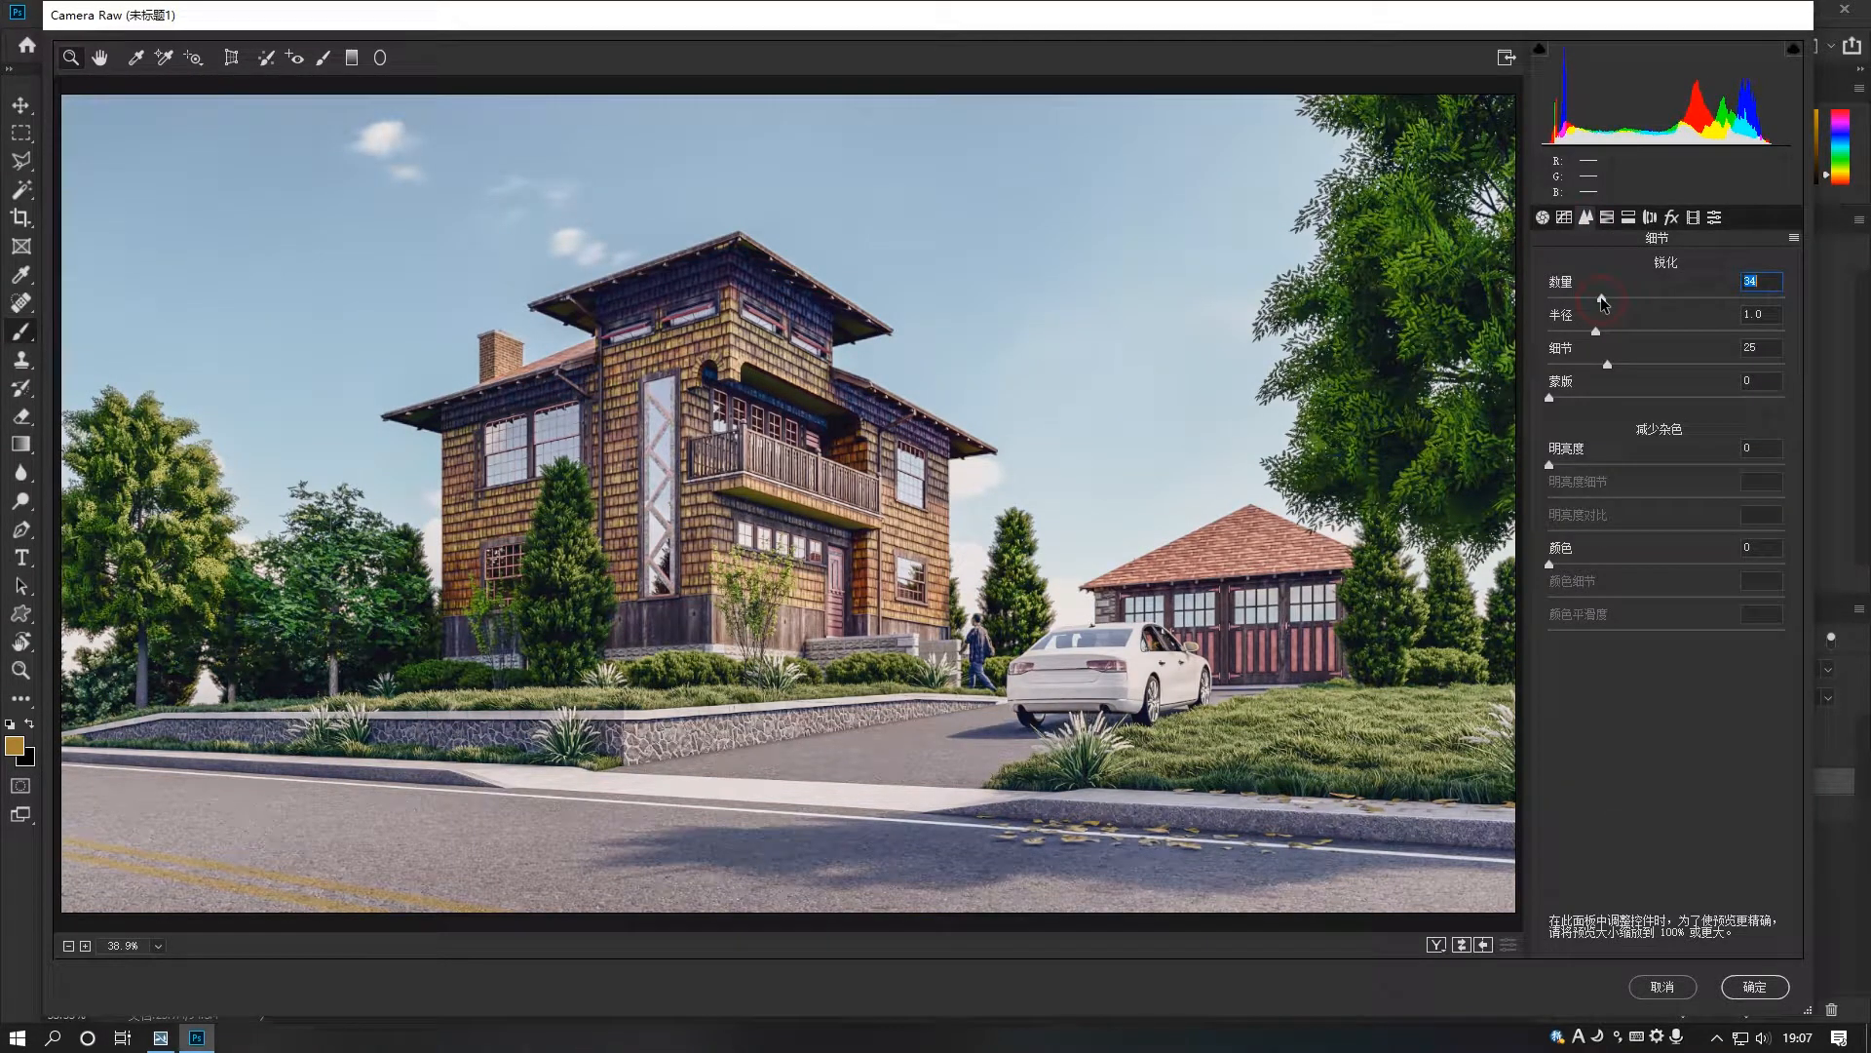
click(1607, 396)
click(1609, 465)
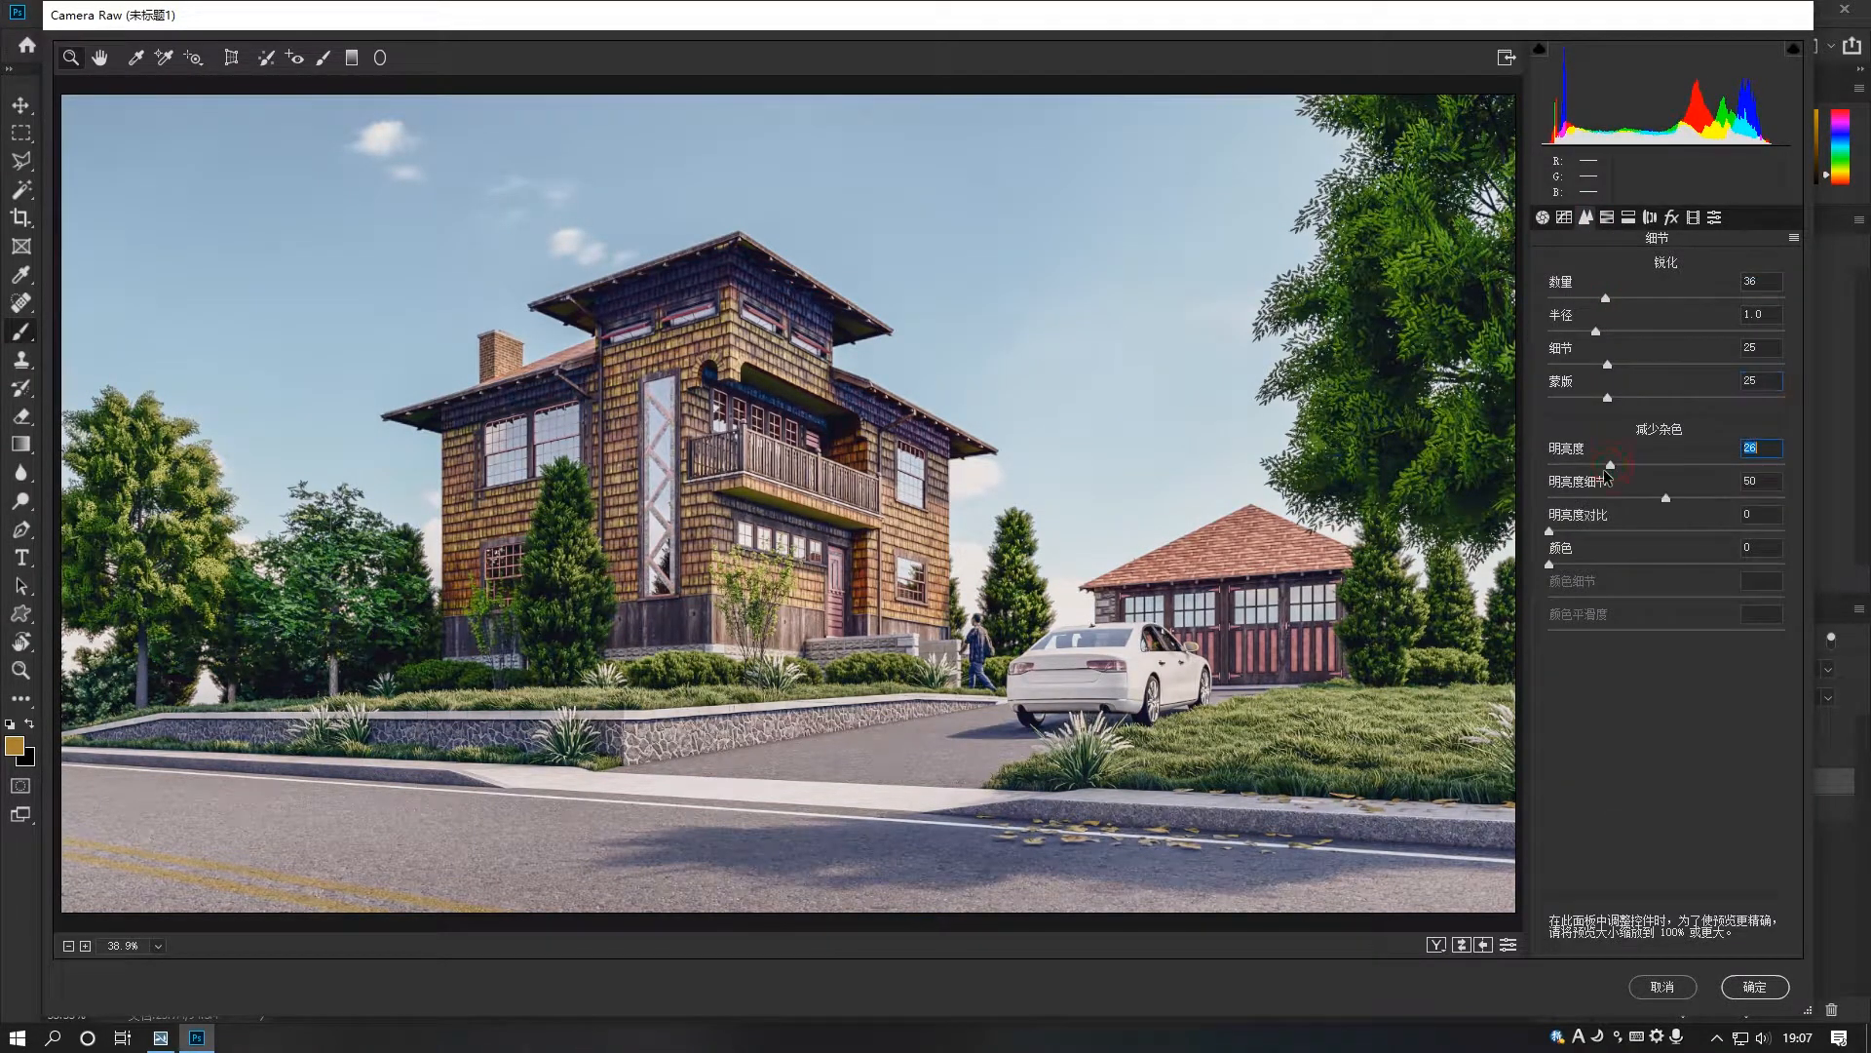
click(1672, 216)
drag(1666, 477, 1635, 478)
Apply the 创意 - 红色提高雾面 preset, remove it from the favourites and accept the Camera Raw filter
click(1715, 216)
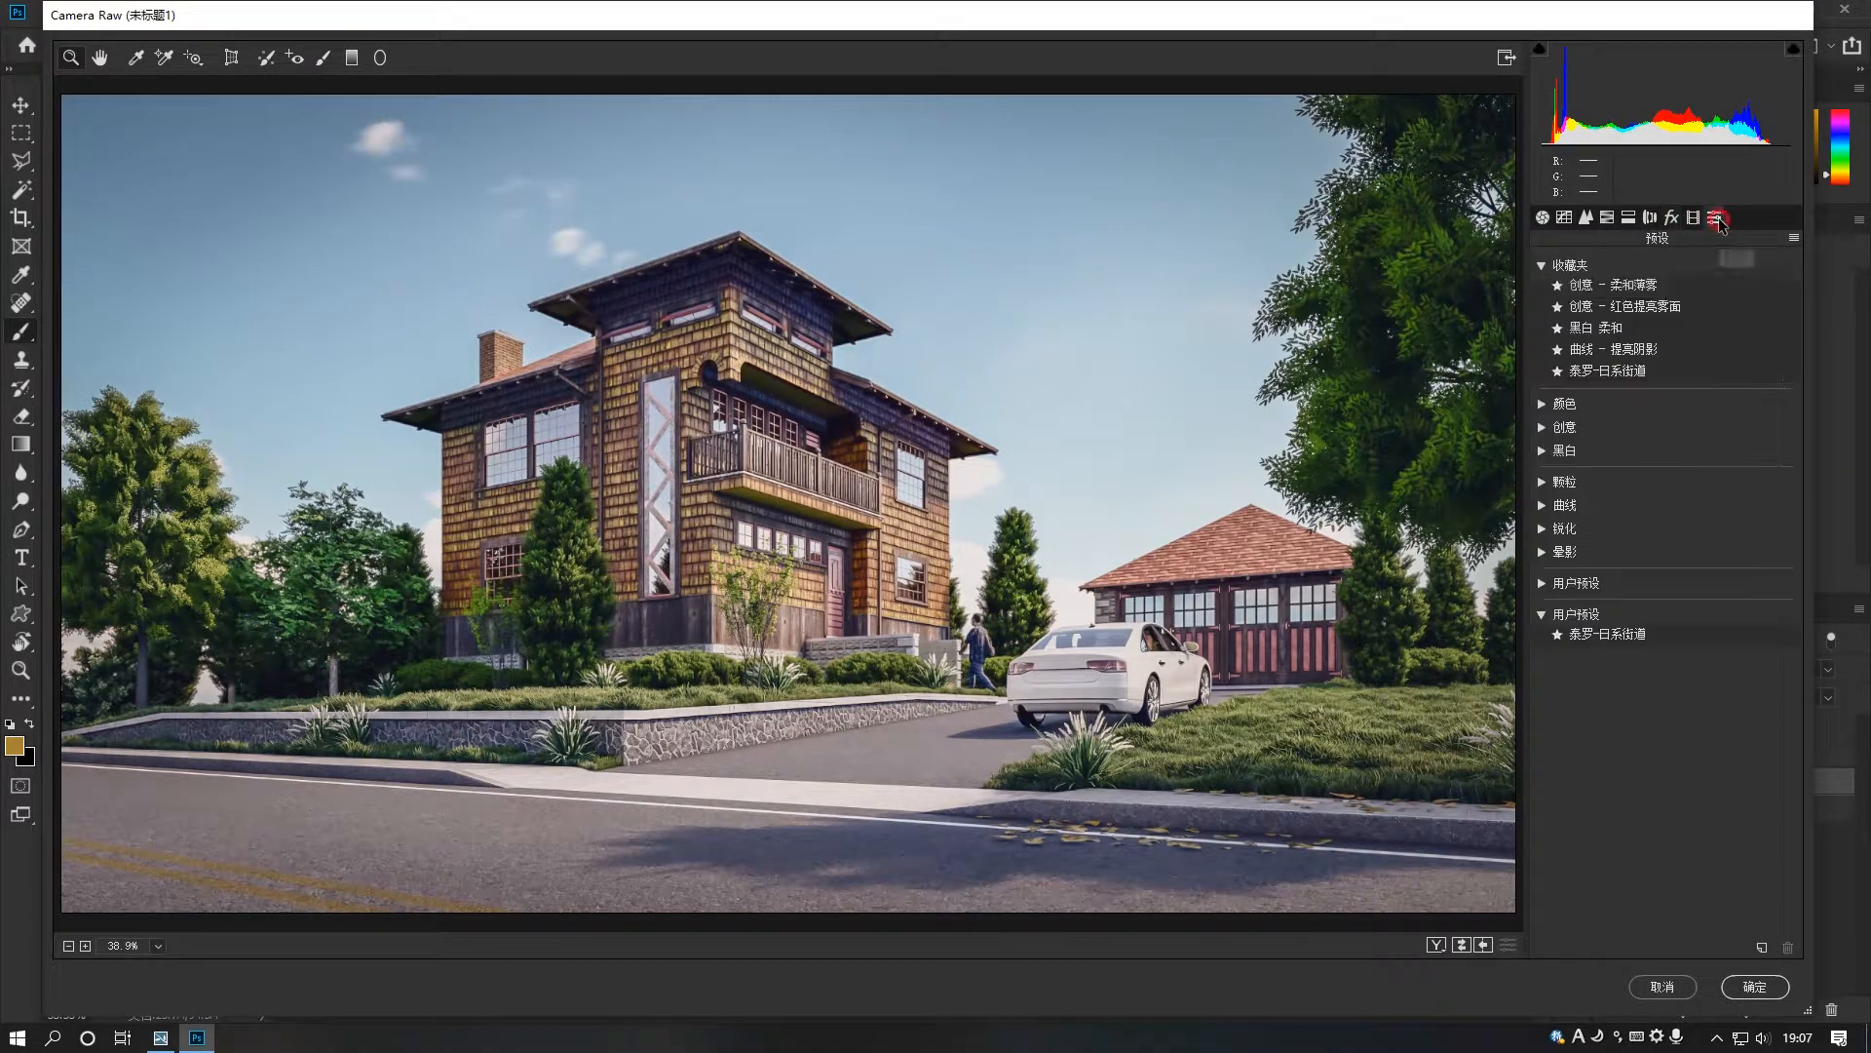
click(1661, 290)
click(1660, 308)
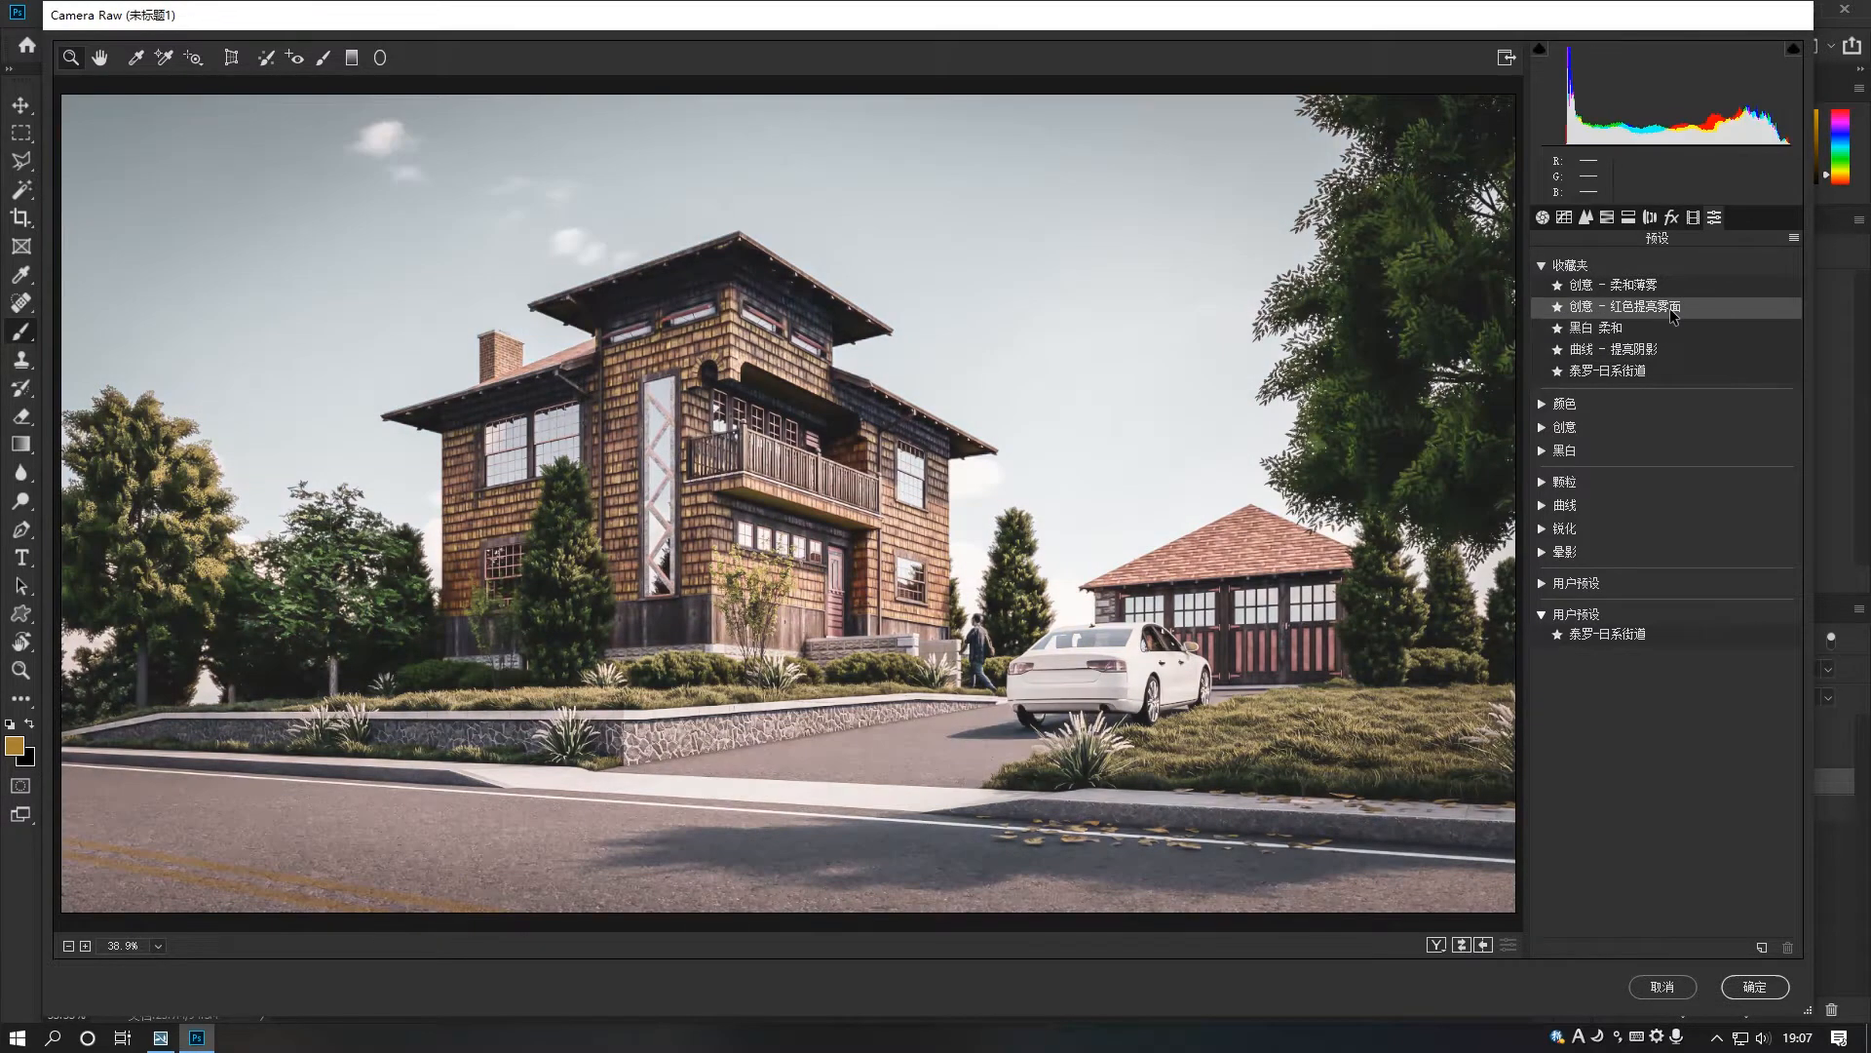
click(1670, 308)
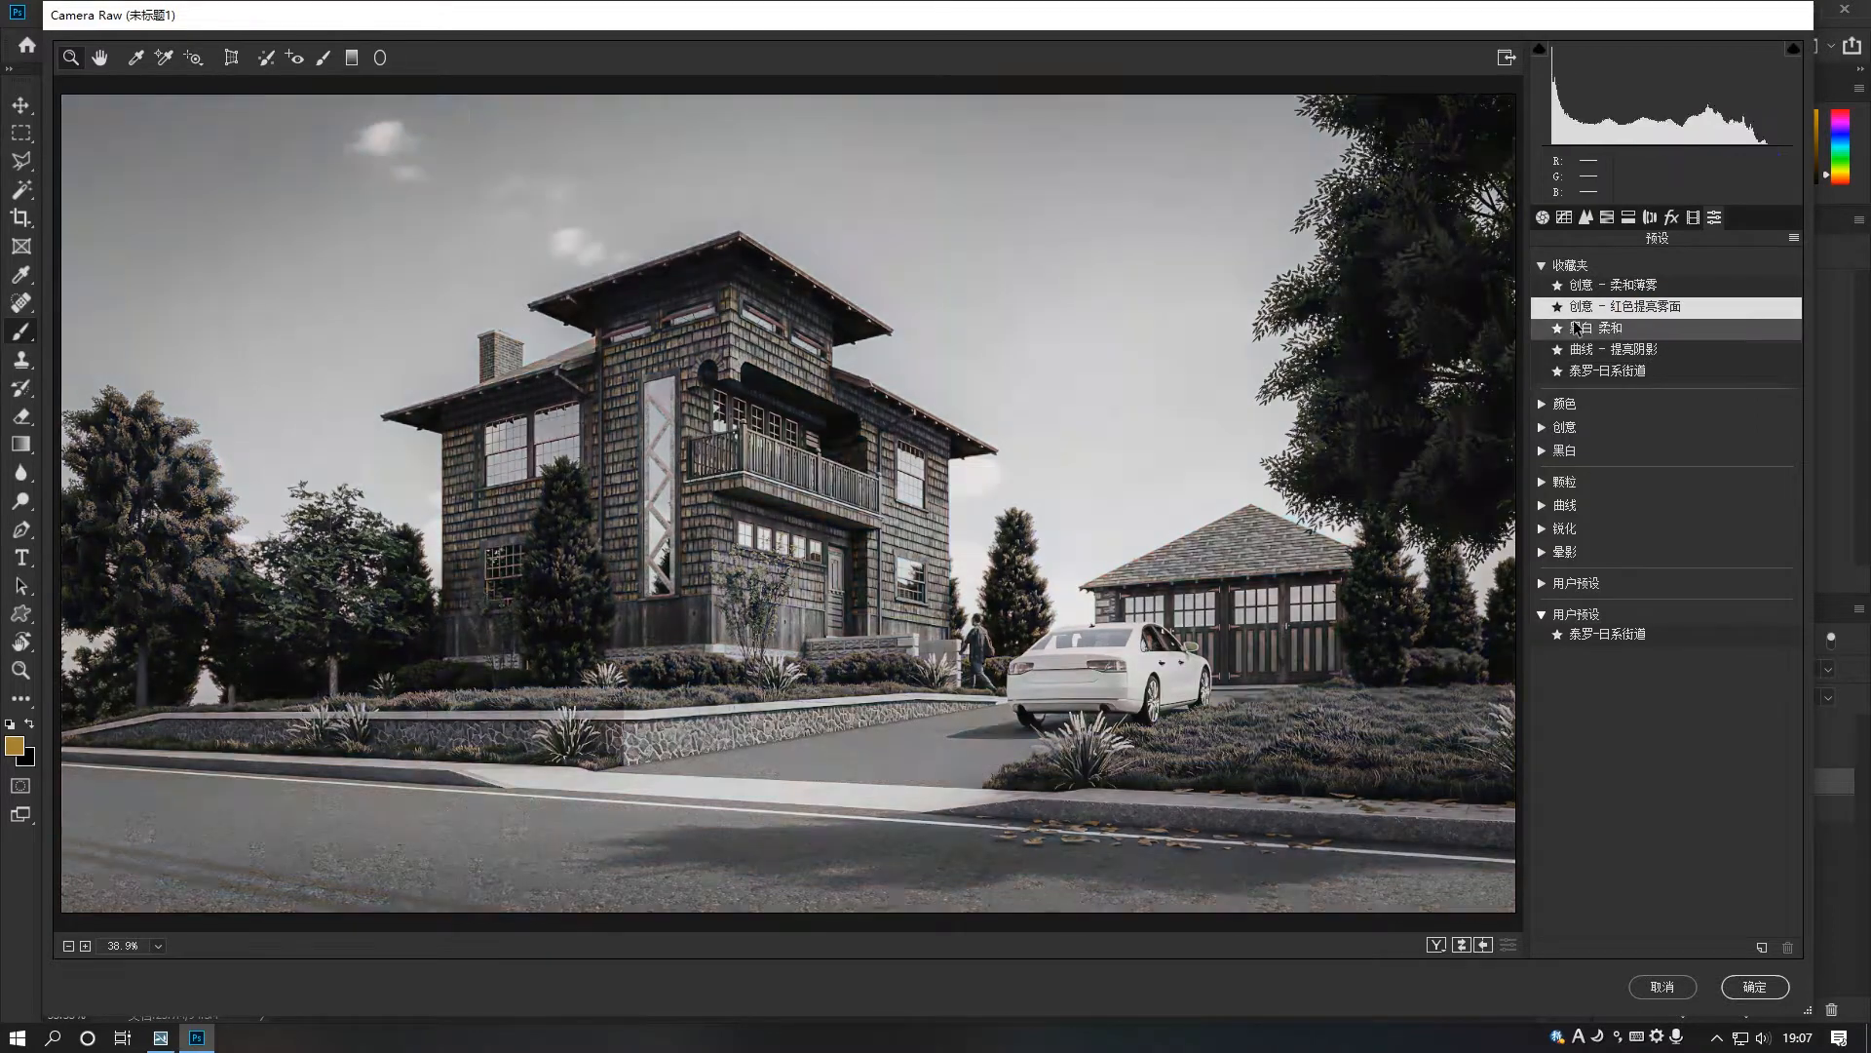
click(1557, 307)
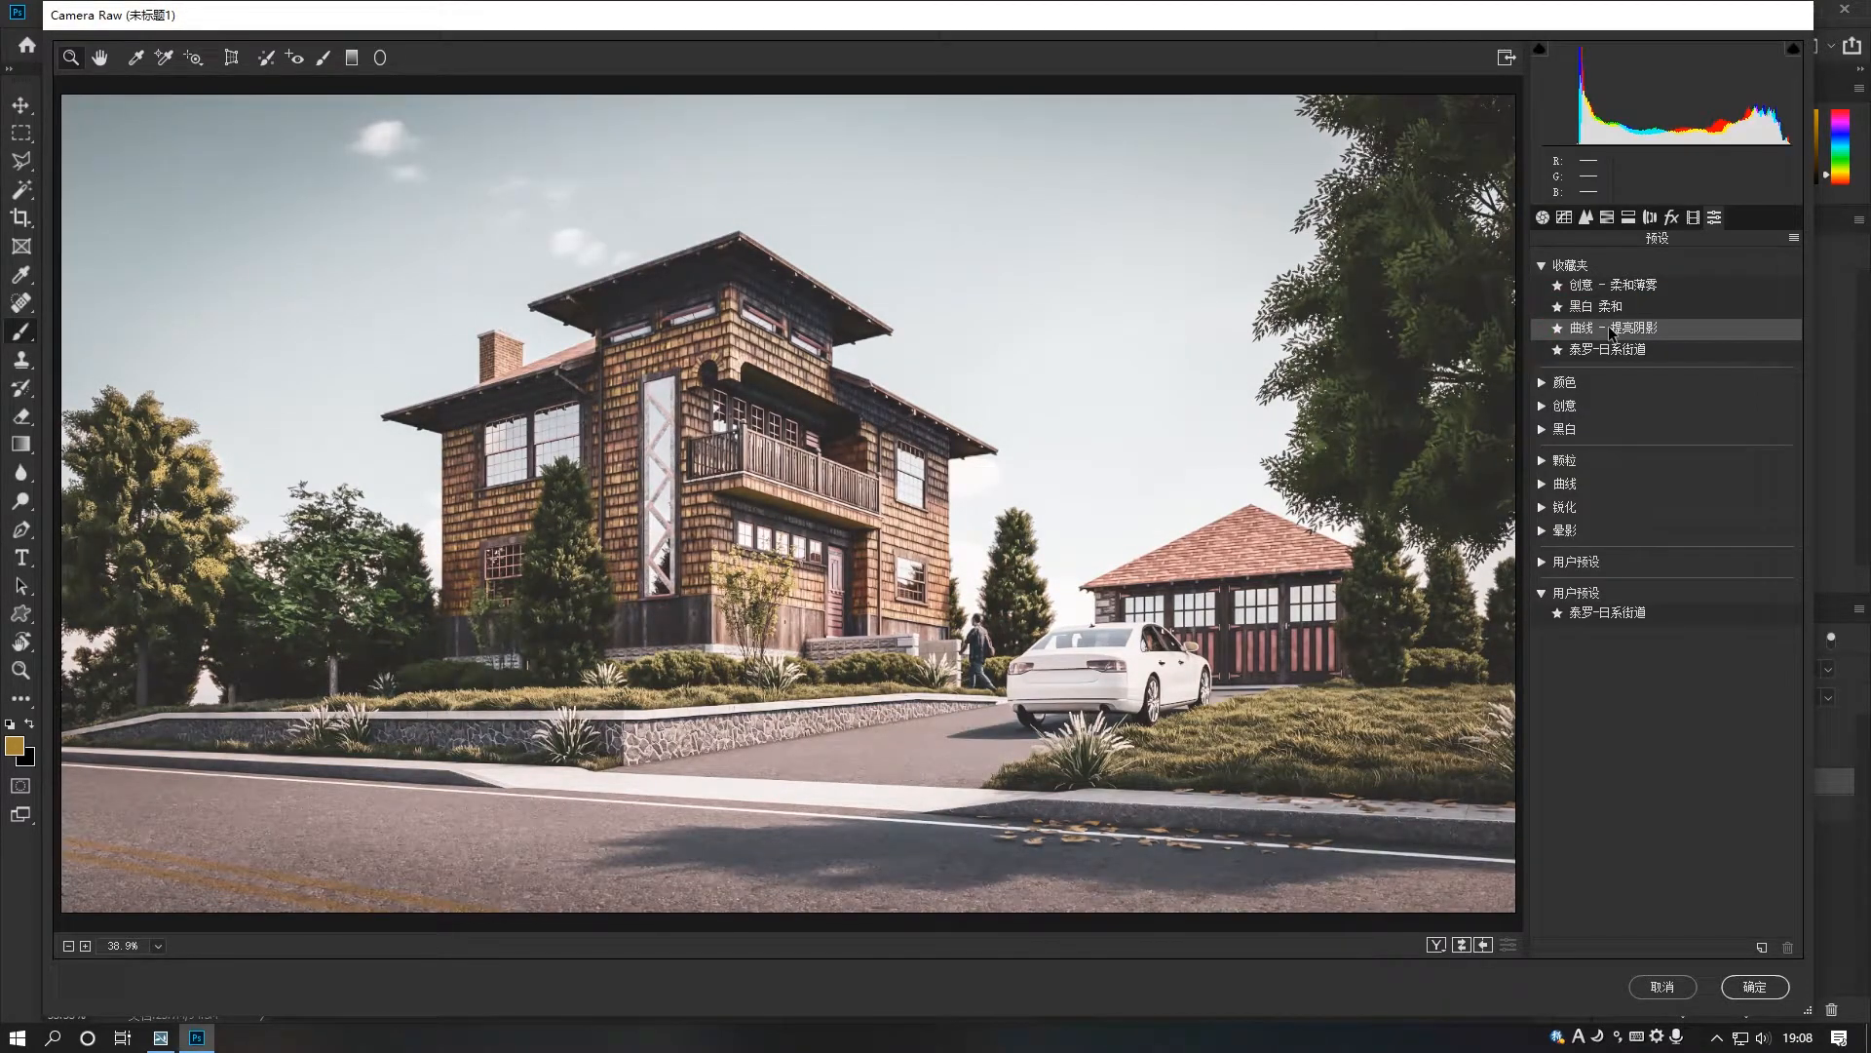
click(1636, 347)
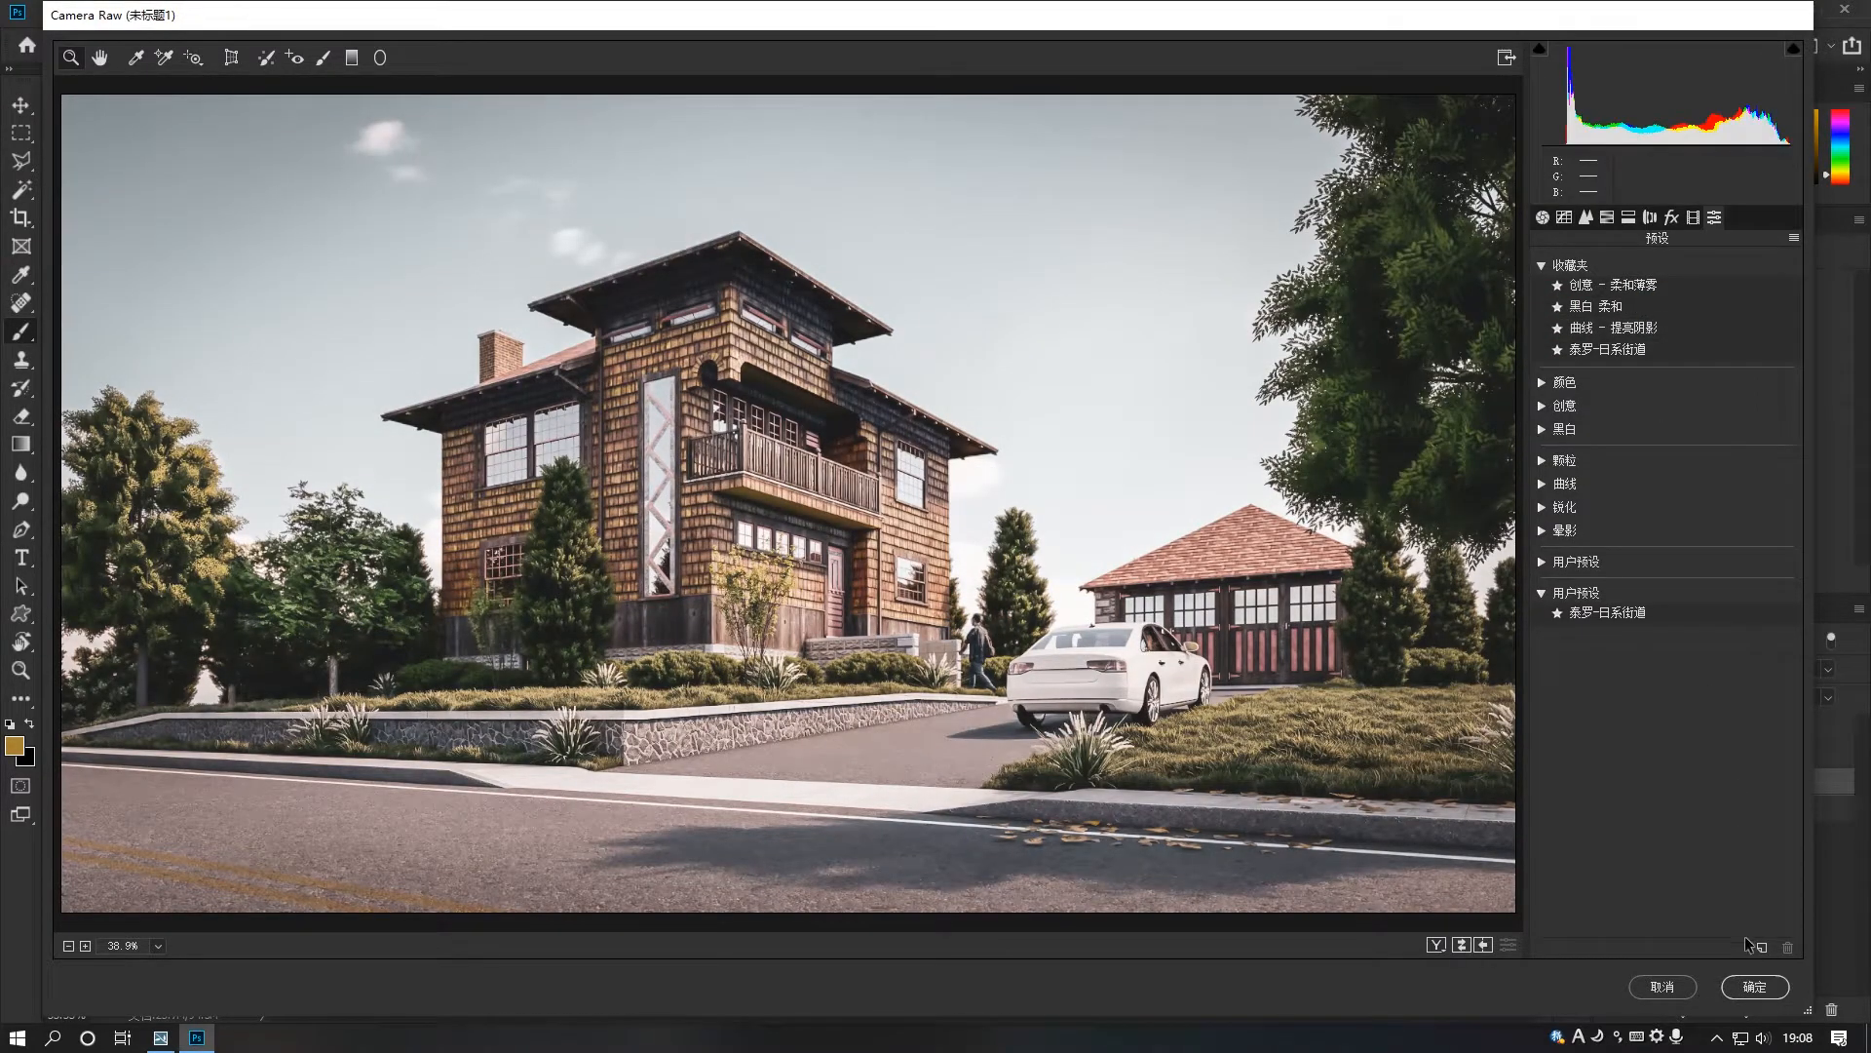
click(1754, 987)
Show the 1_Lighting.tga layer and blend it in 柔光 (Soft Light) mode at 32% opacity
click(1609, 754)
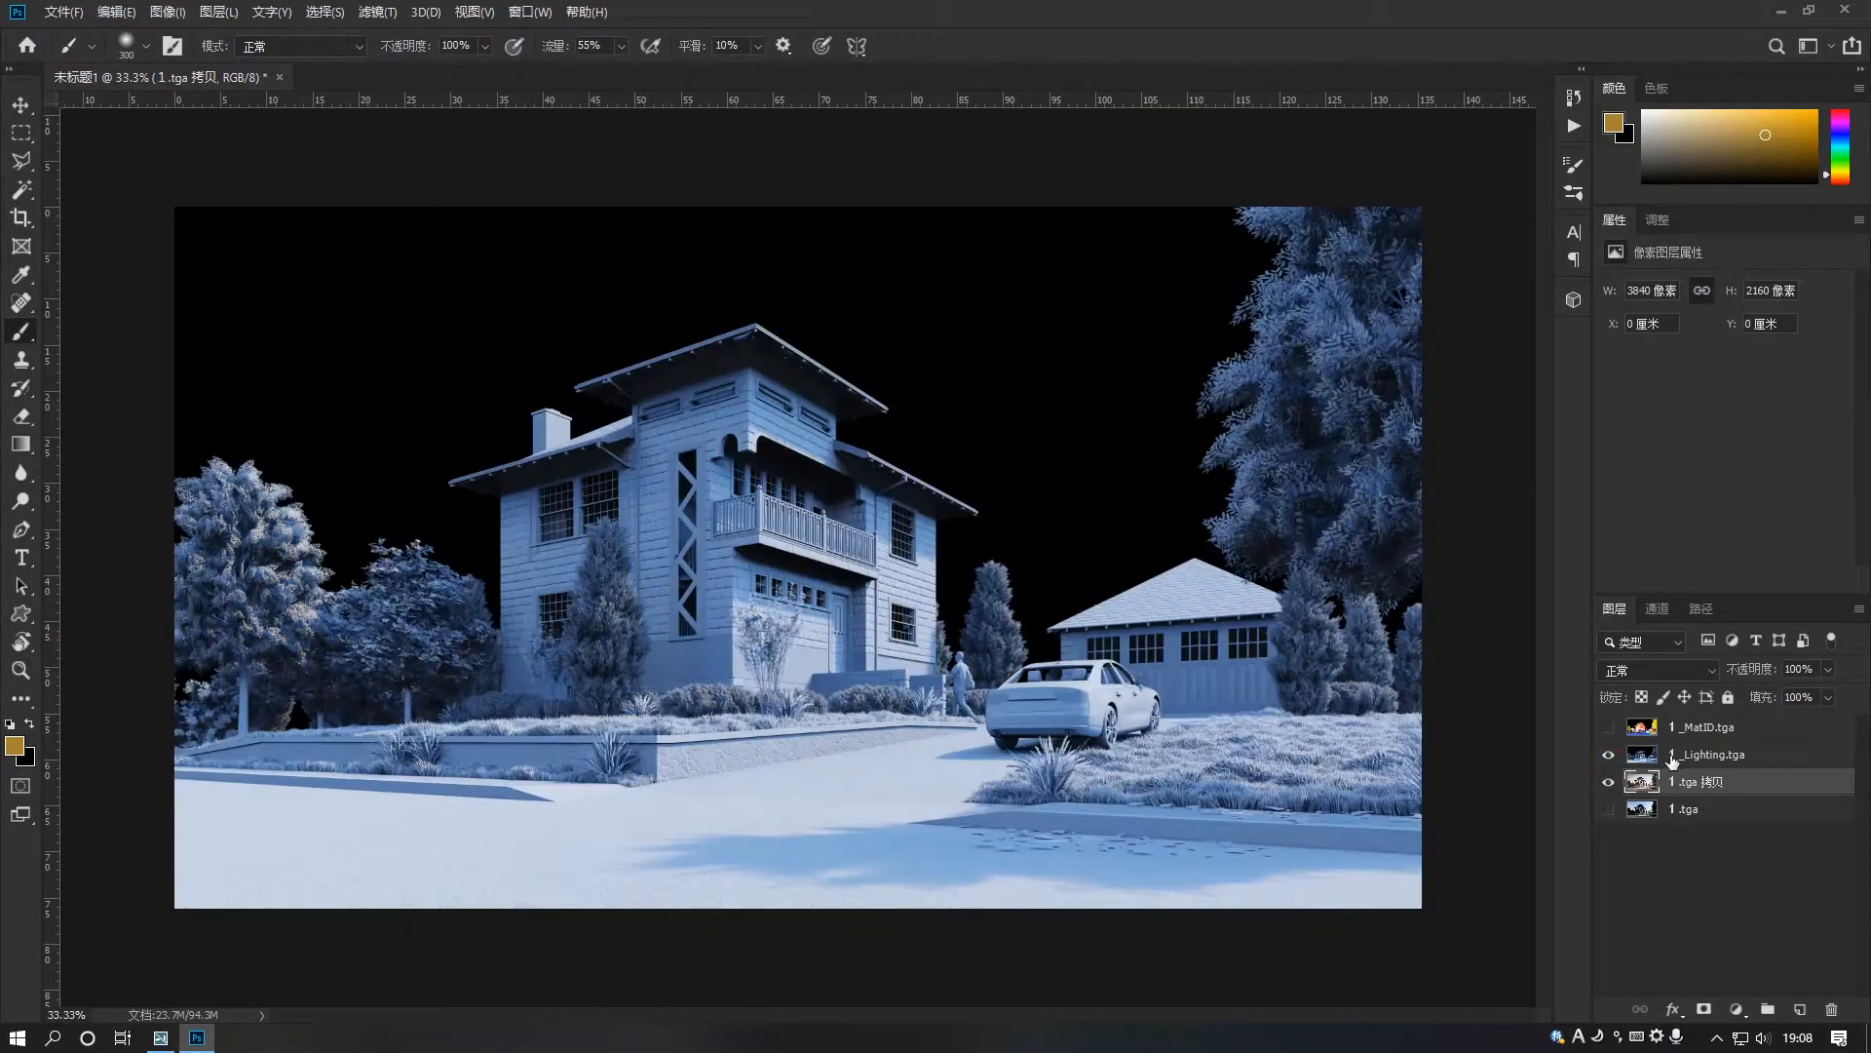
click(1706, 754)
click(1677, 671)
click(1657, 754)
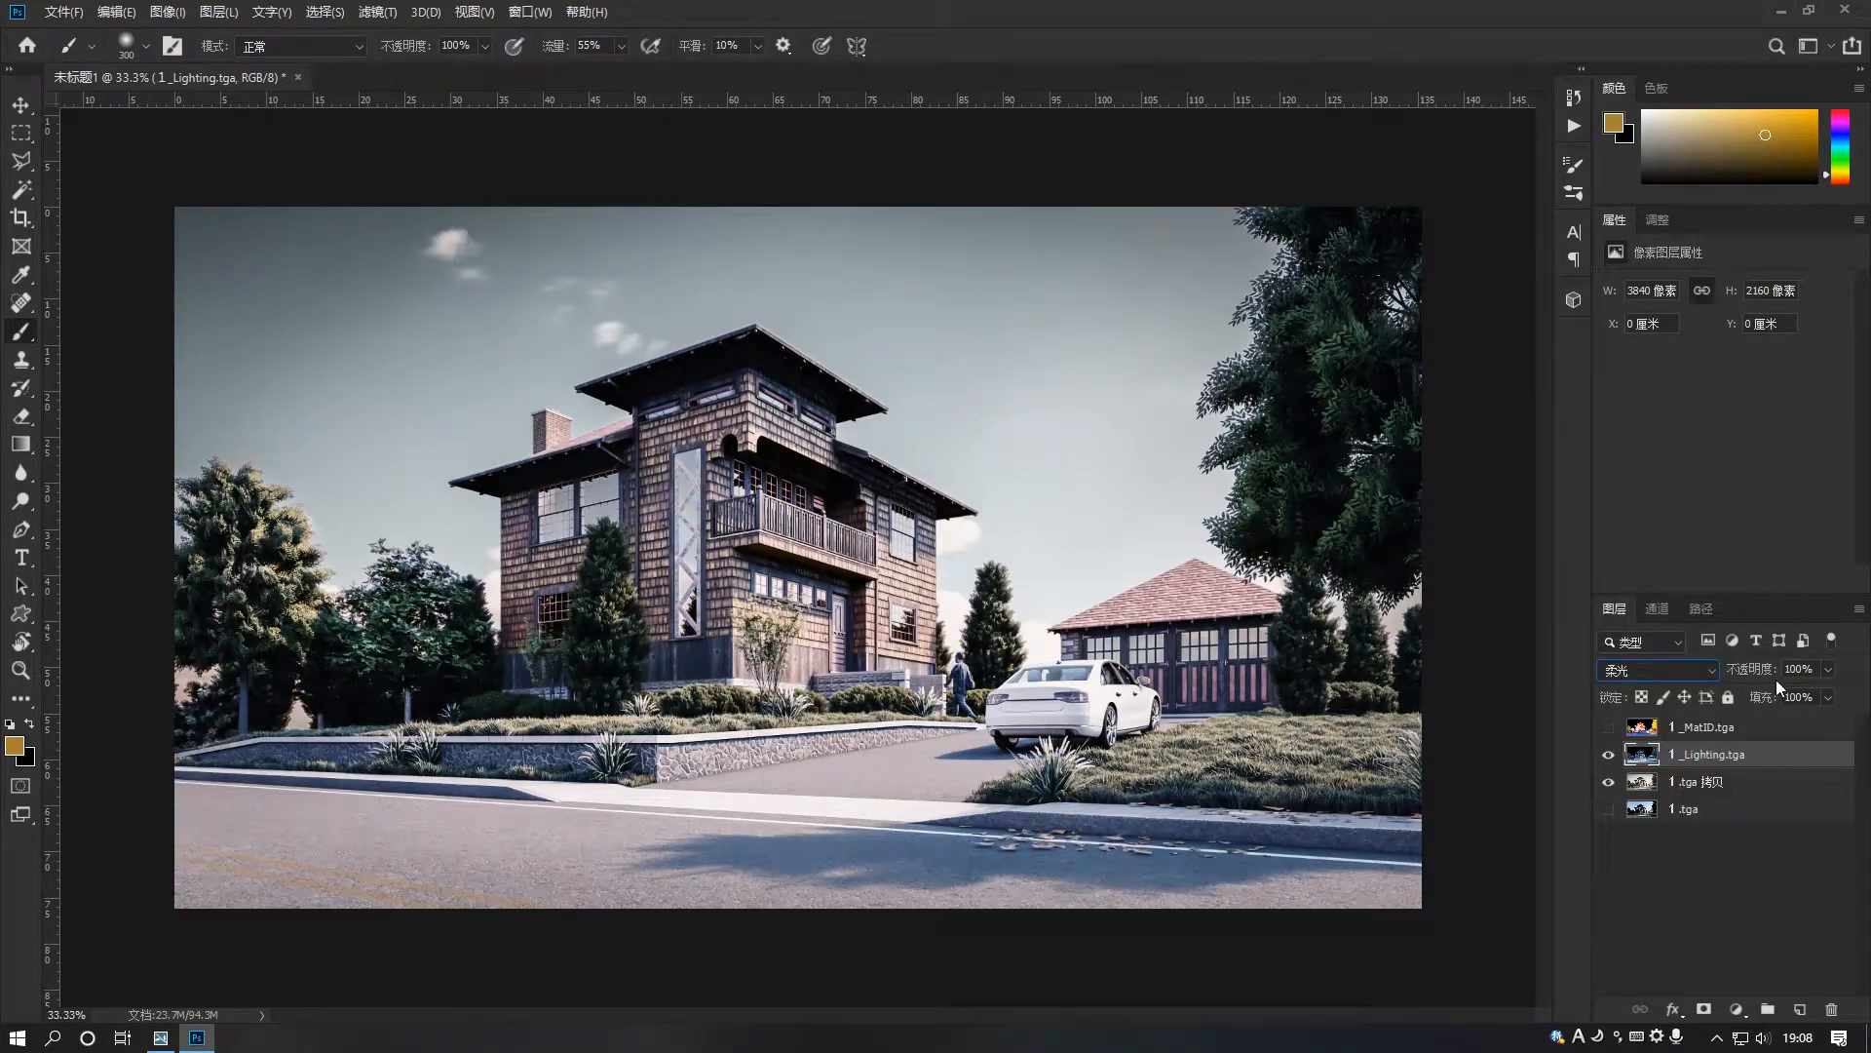
drag(1779, 694, 1769, 694)
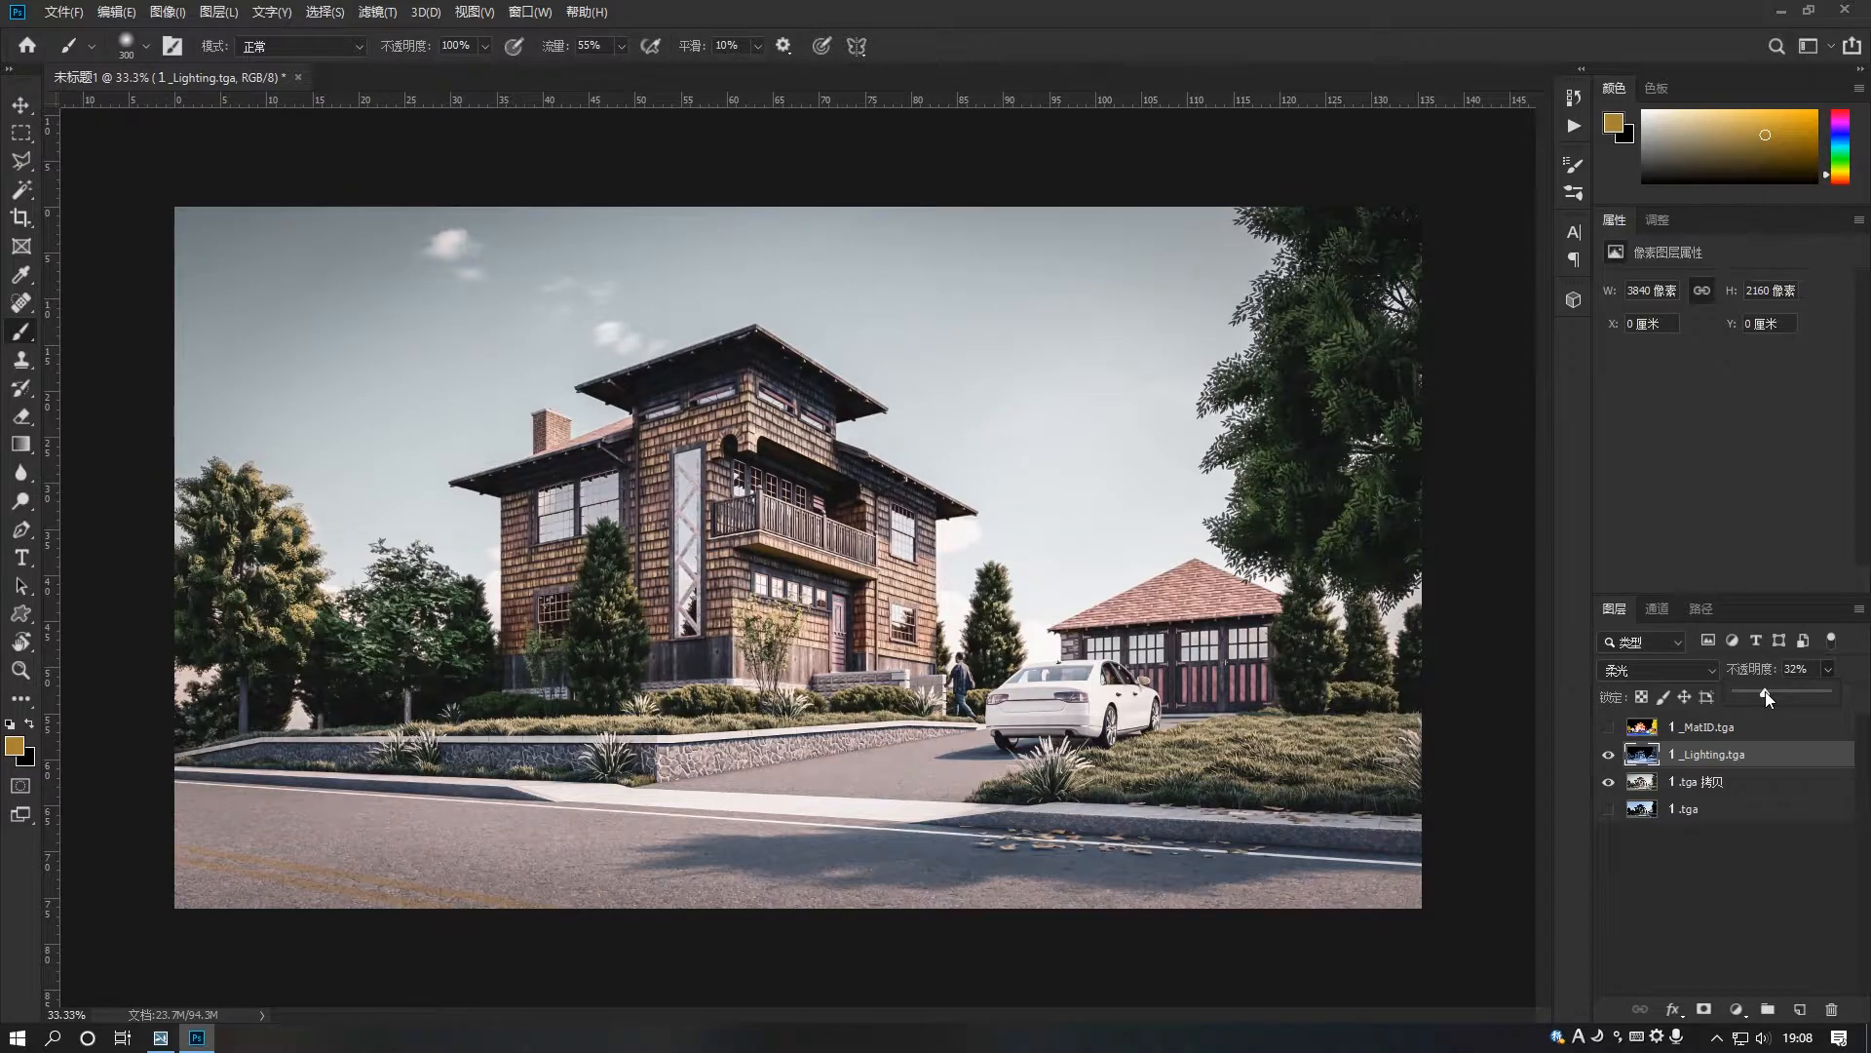
Add a new layer and draw a black-to-transparent gradient upward from below the image to darken the road
click(1799, 1009)
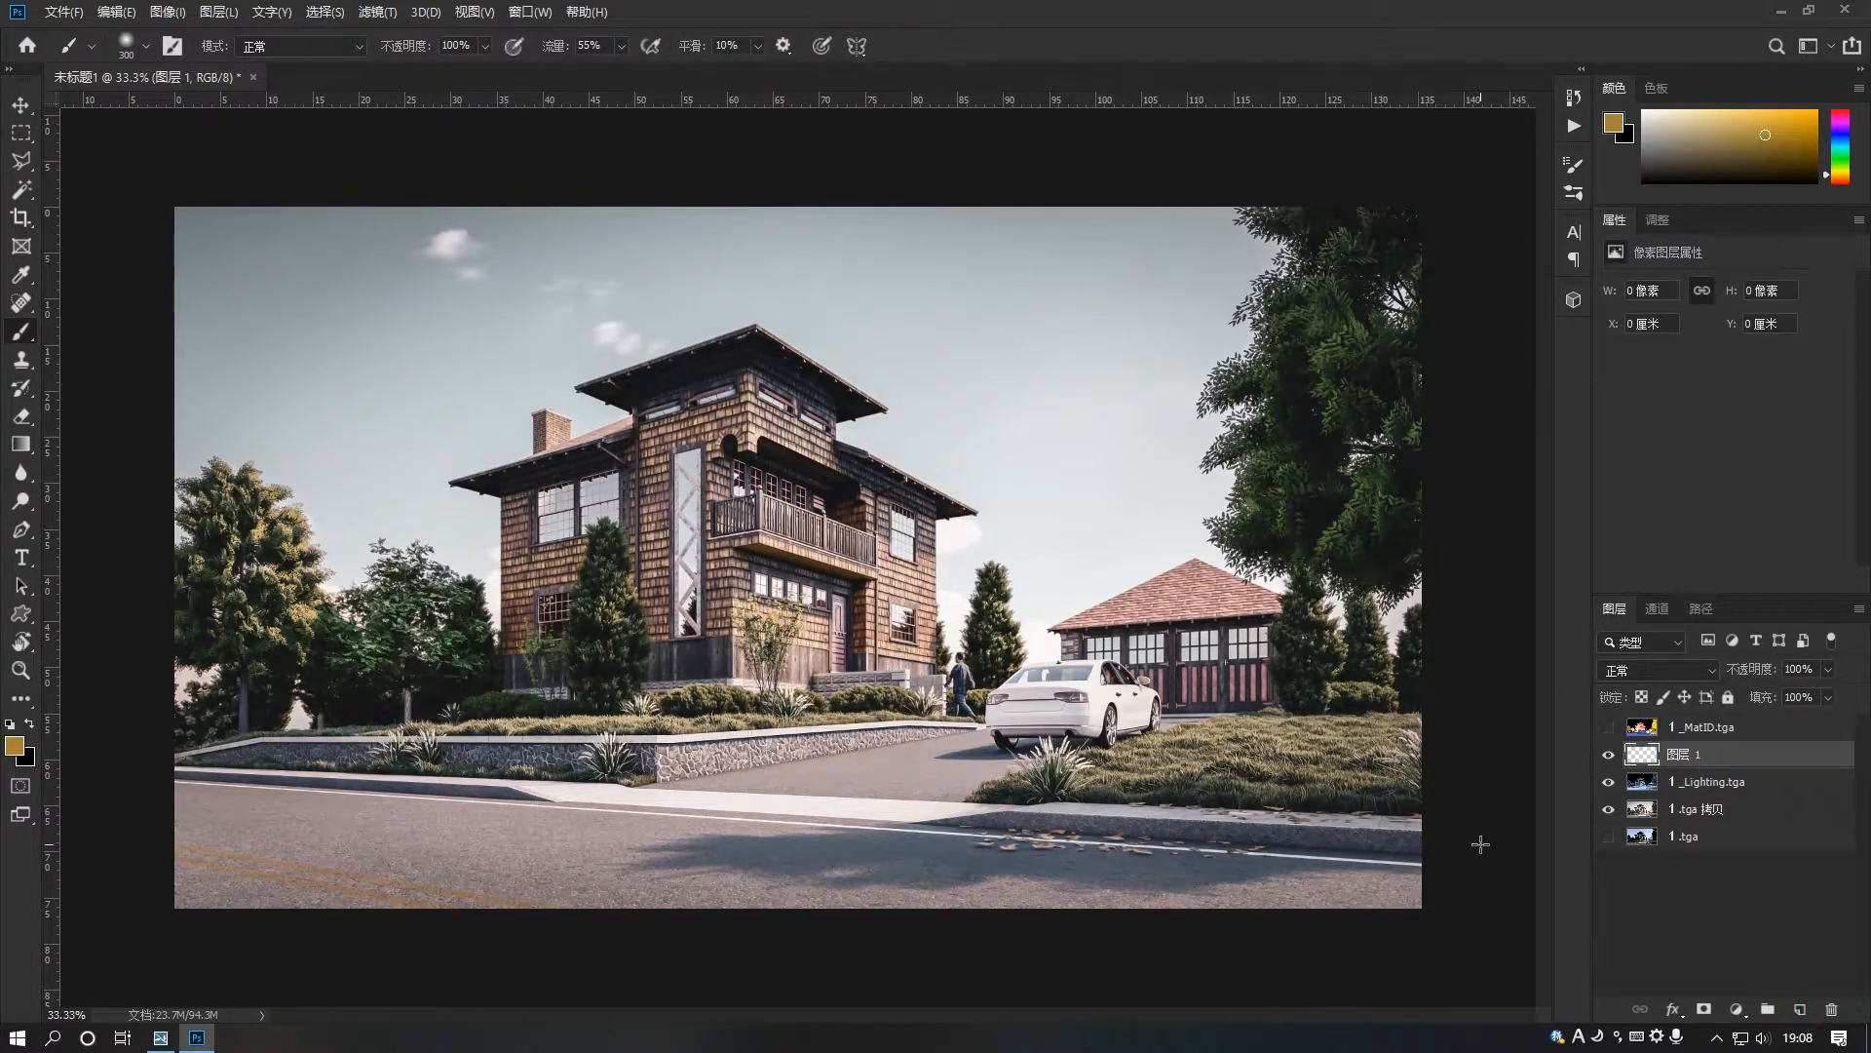
click(29, 723)
click(20, 445)
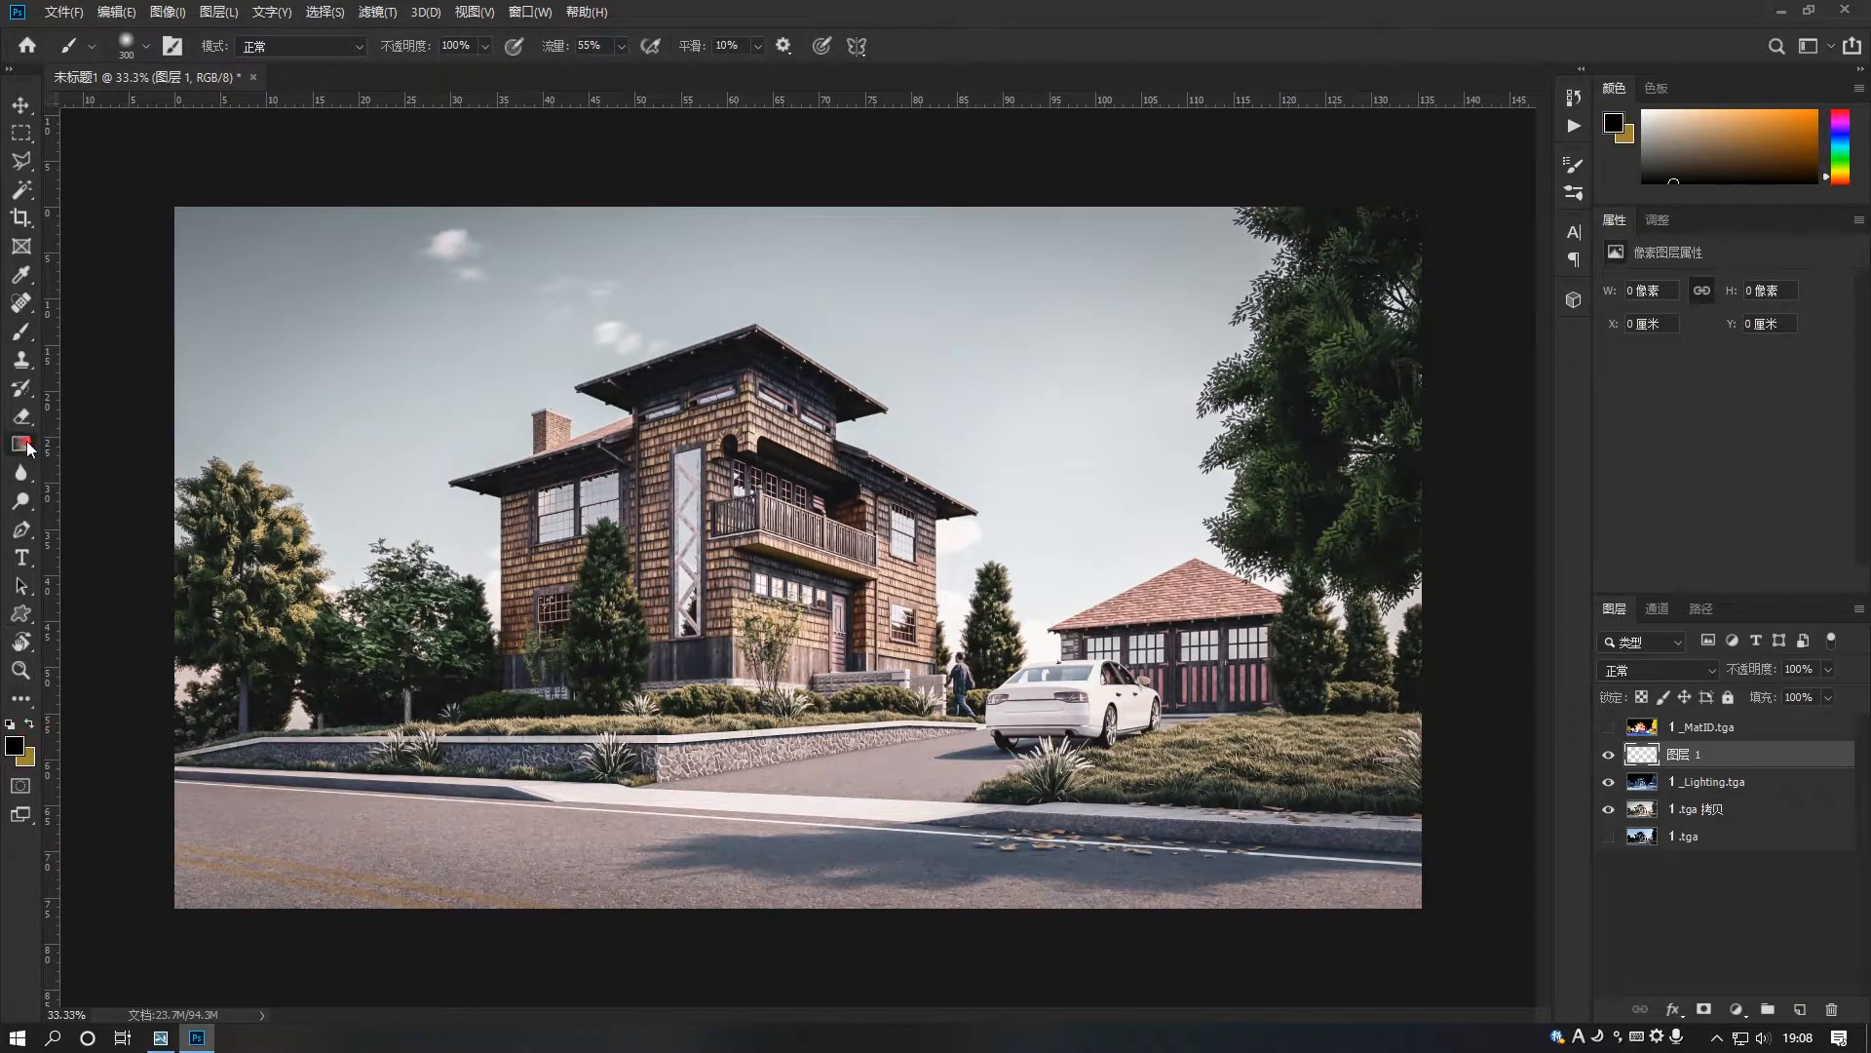
alt+scroll(757, 863, down, 2)
mouse_move(768, 960)
mouse_down()
mouse_move(766, 684)
mouse_move(823, 733)
mouse_move(750, 704)
mouse_move(765, 678)
mouse_up()
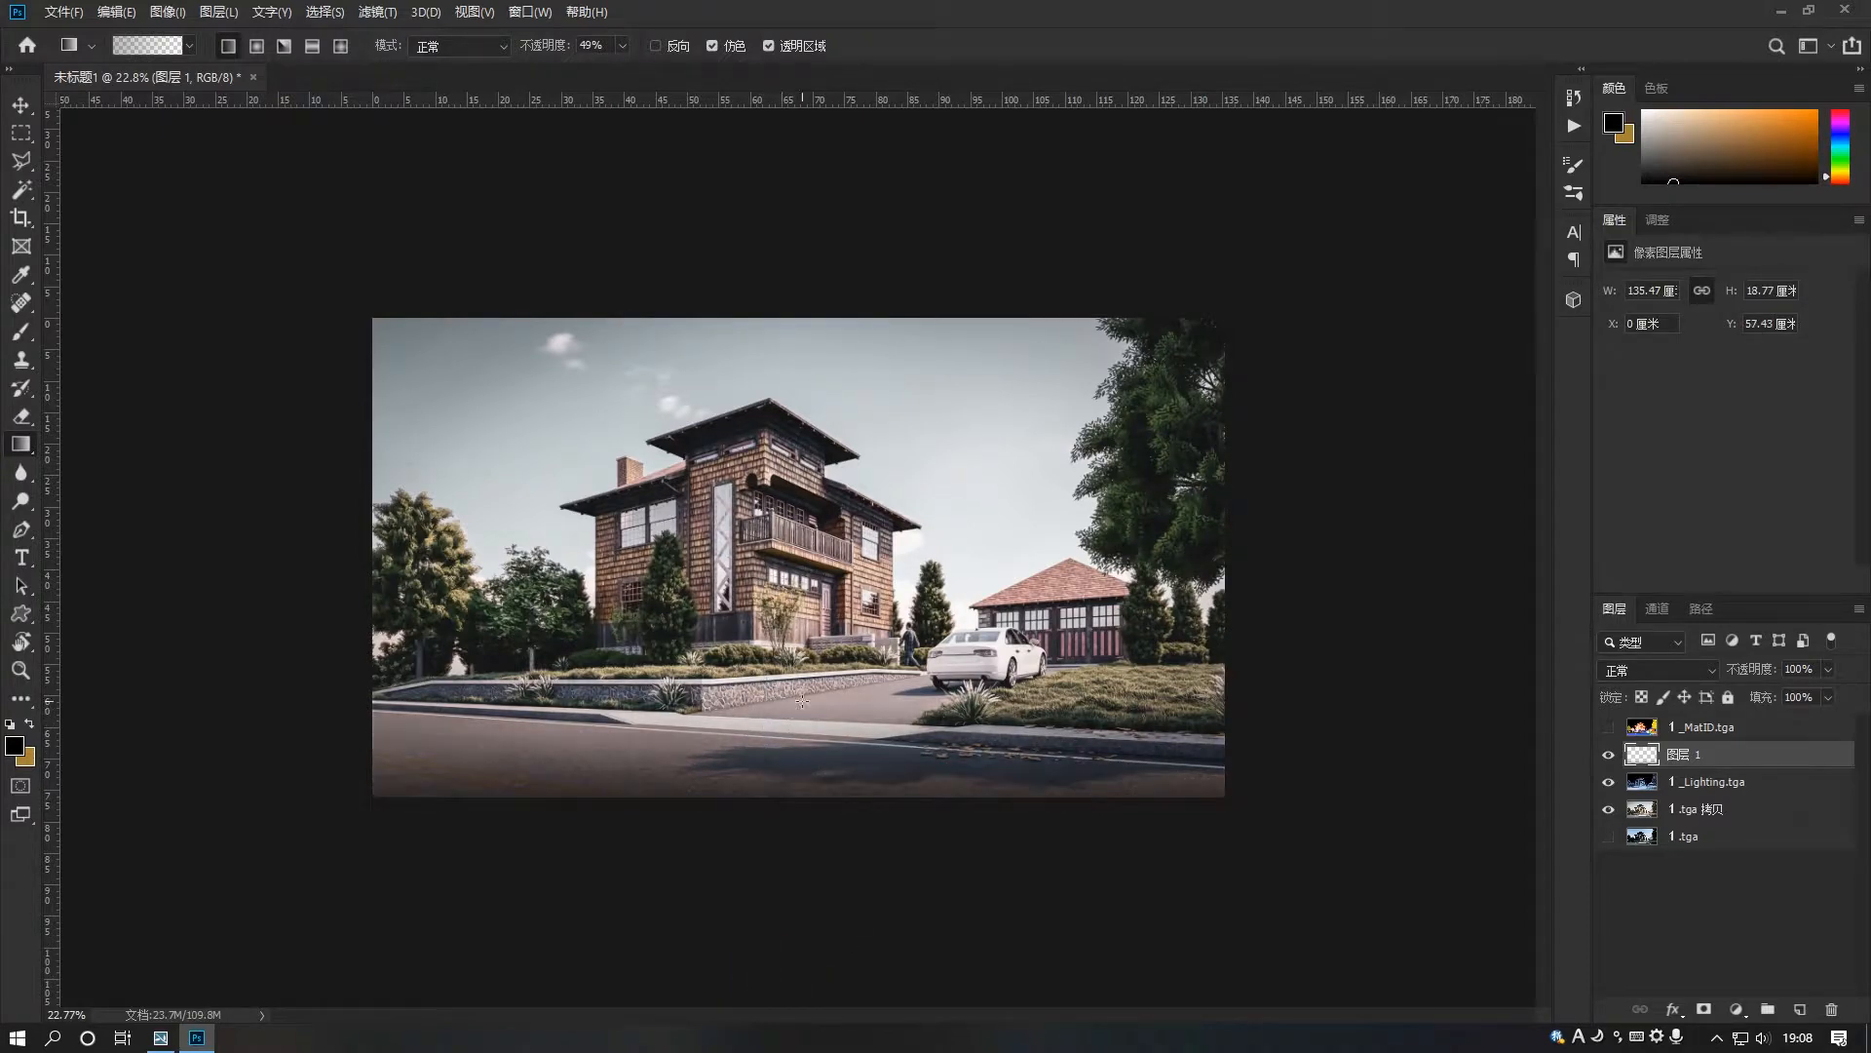
key(ctrl+equal)
key(ctrl+equal)
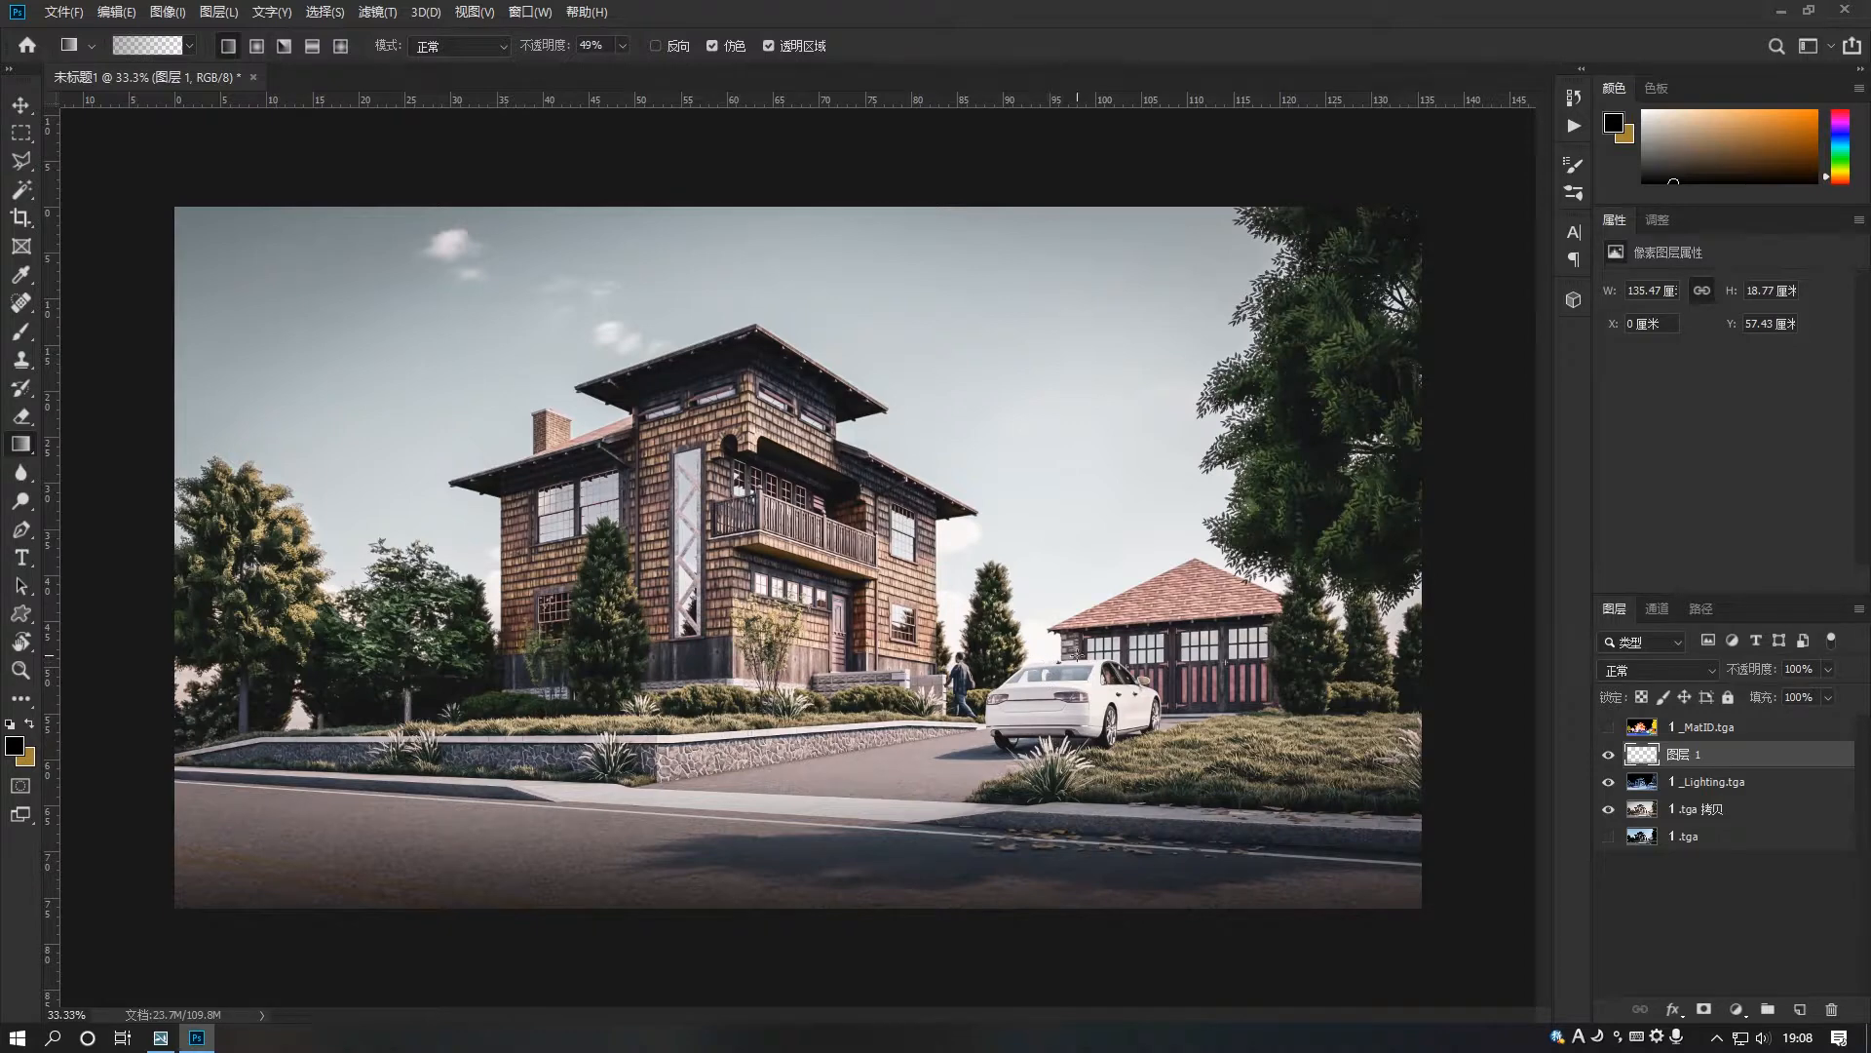
Stamp the visible layers into a new layer, then add an automatic Levels adjustment with the midtones set to 1.16
key(ctrl+alt+shift+e)
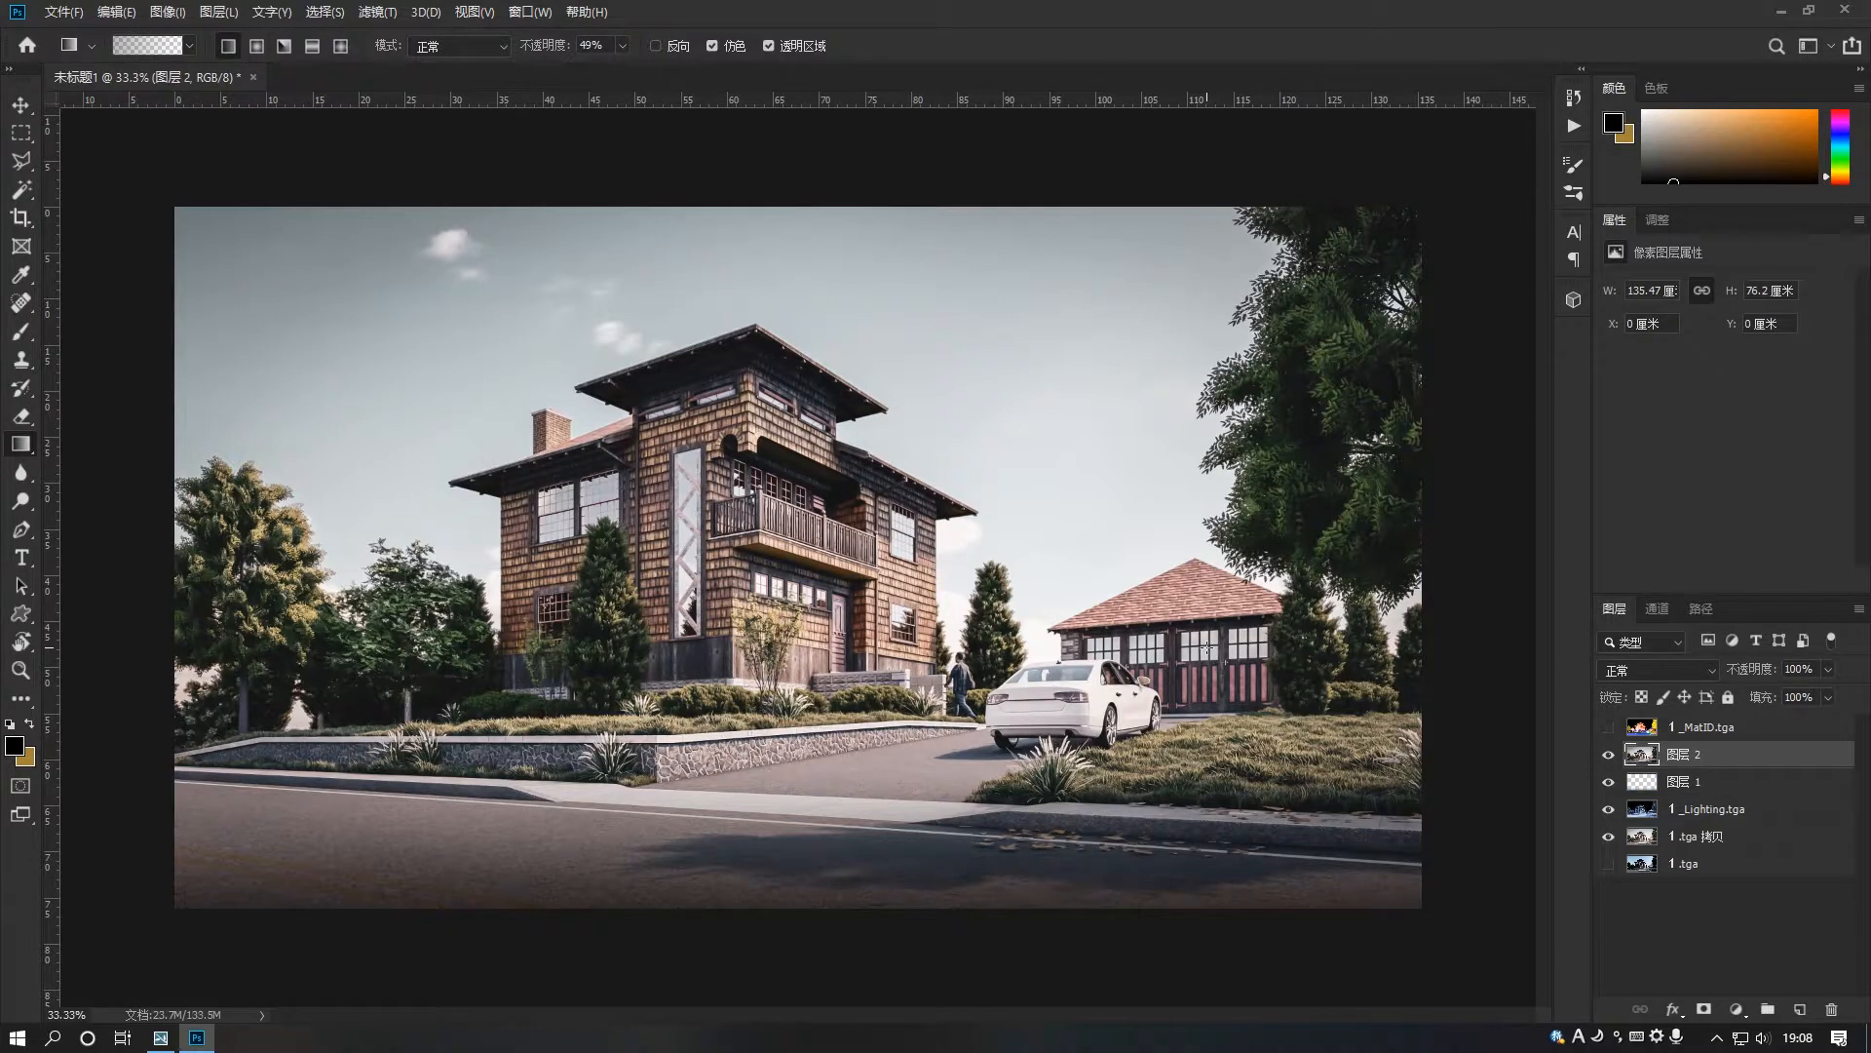
click(1736, 1009)
click(1755, 743)
click(1822, 324)
drag(1731, 429, 1729, 421)
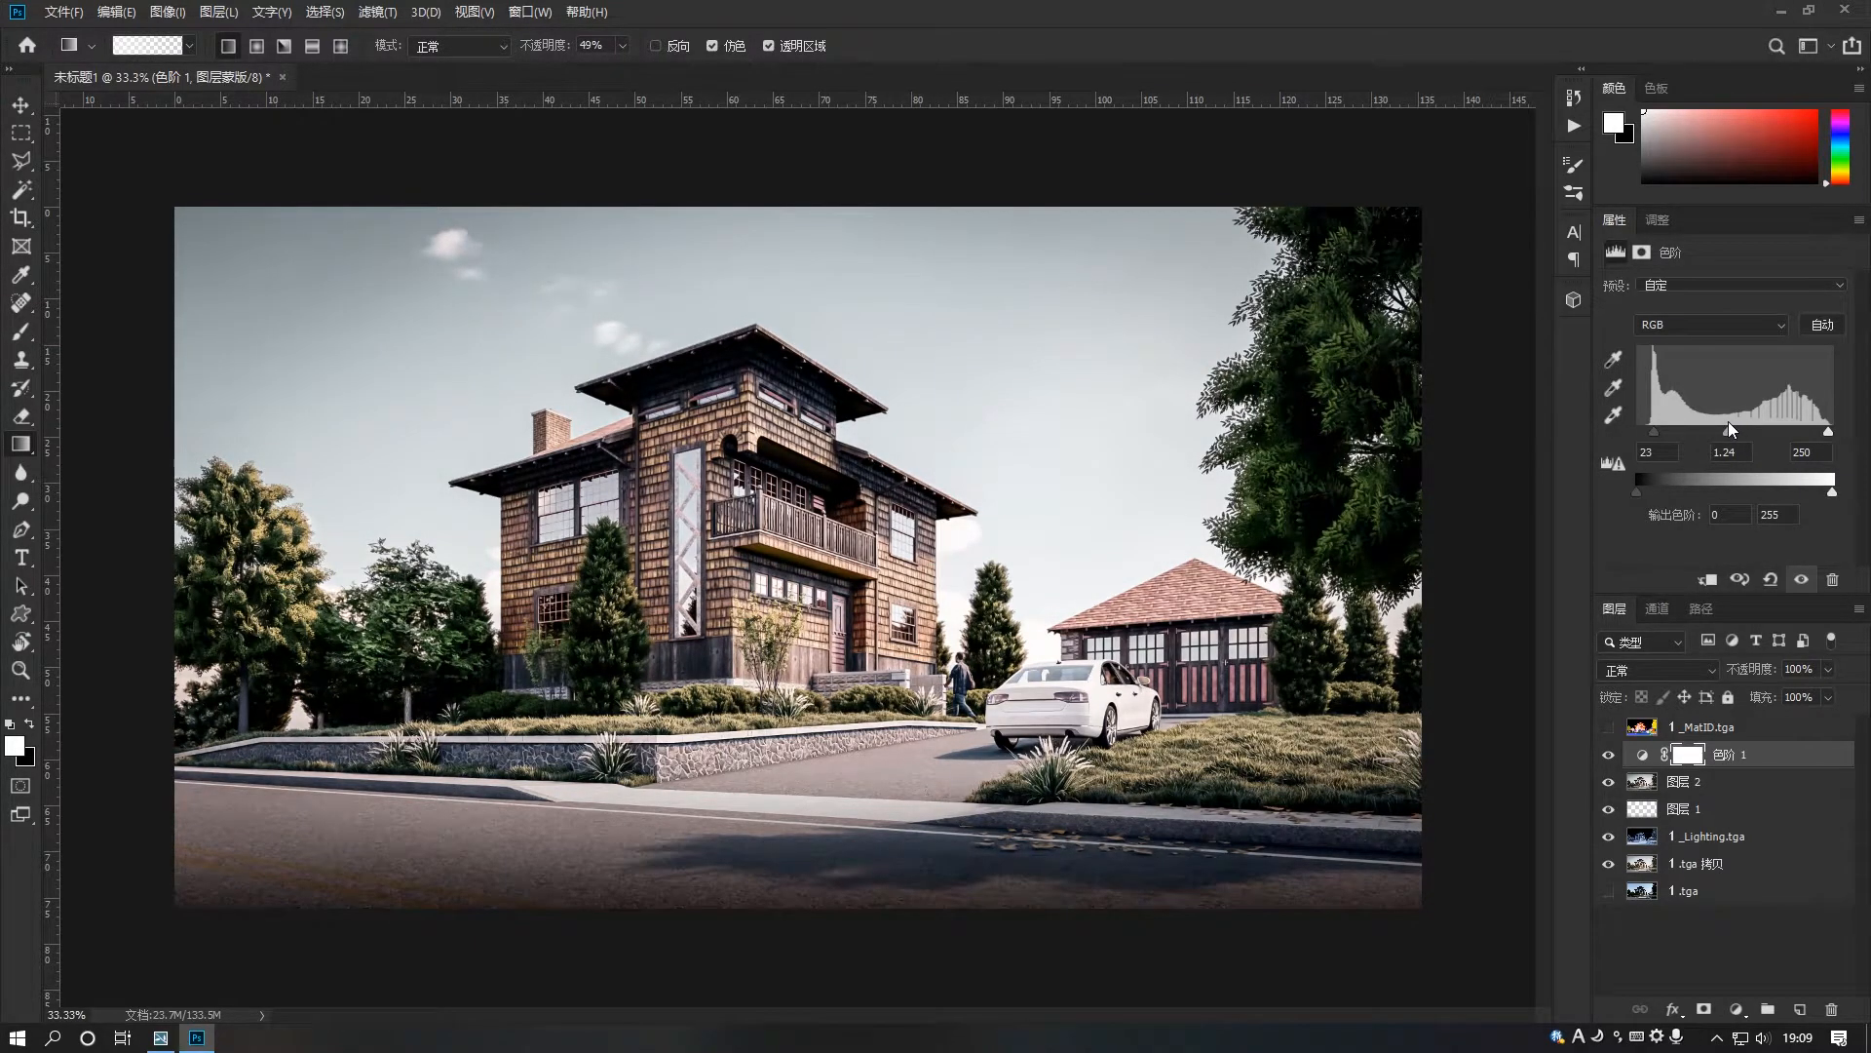
Save the image as a JPEG in the JPG folder of TUTORIAL 8, replacing 1.jpg, at quality 12
click(60, 11)
click(107, 244)
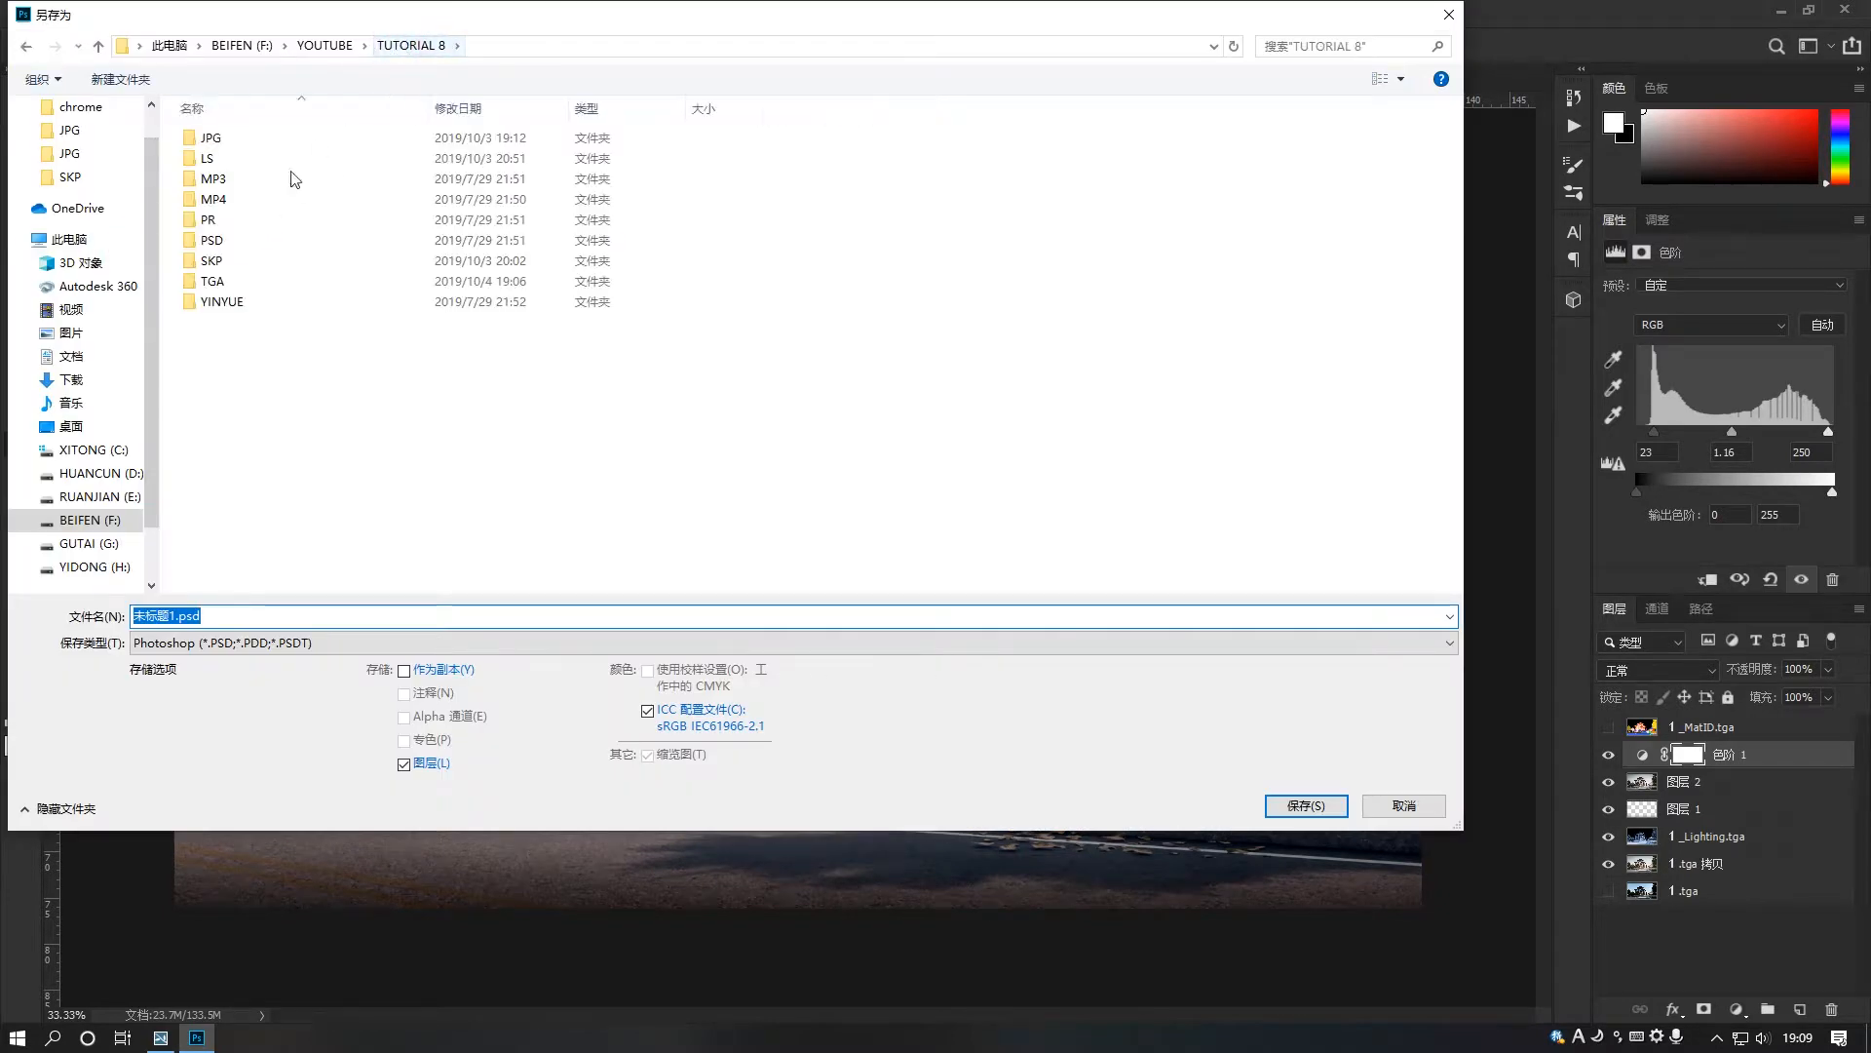
double_click(244, 137)
click(234, 642)
click(234, 819)
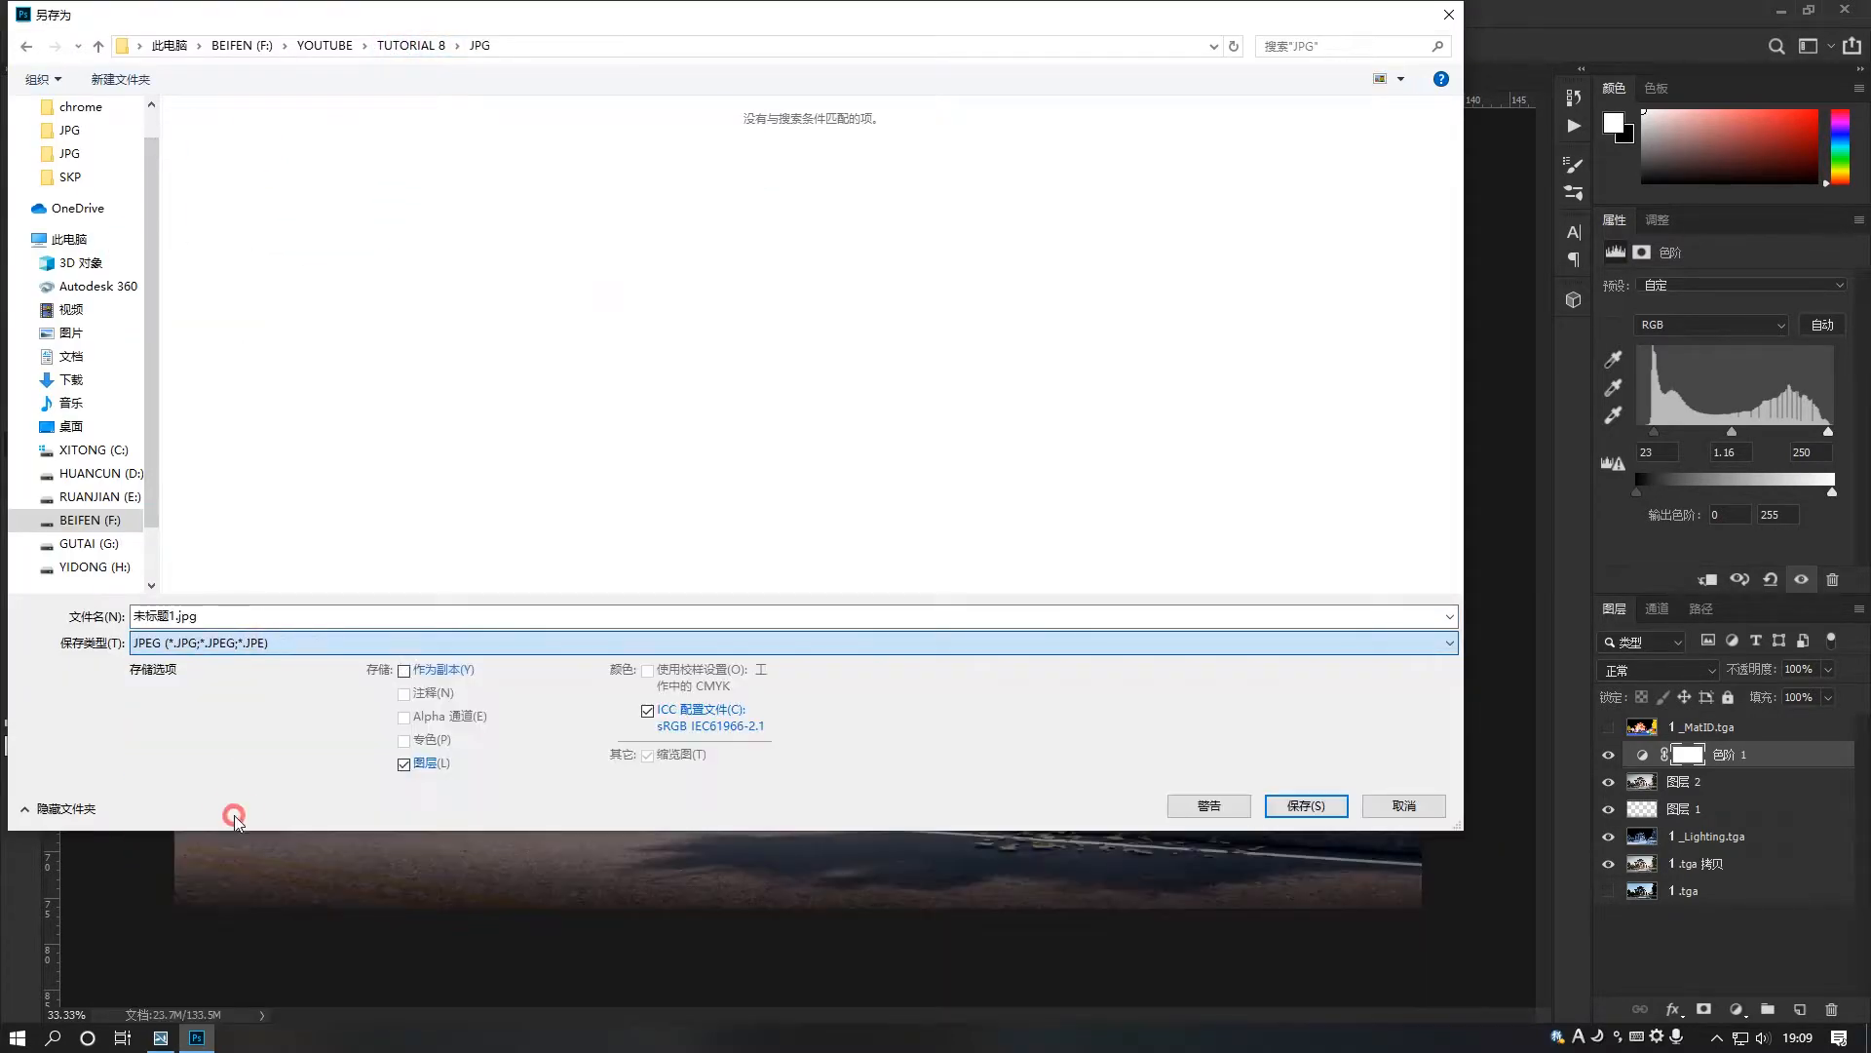
double_click(278, 178)
key(Return)
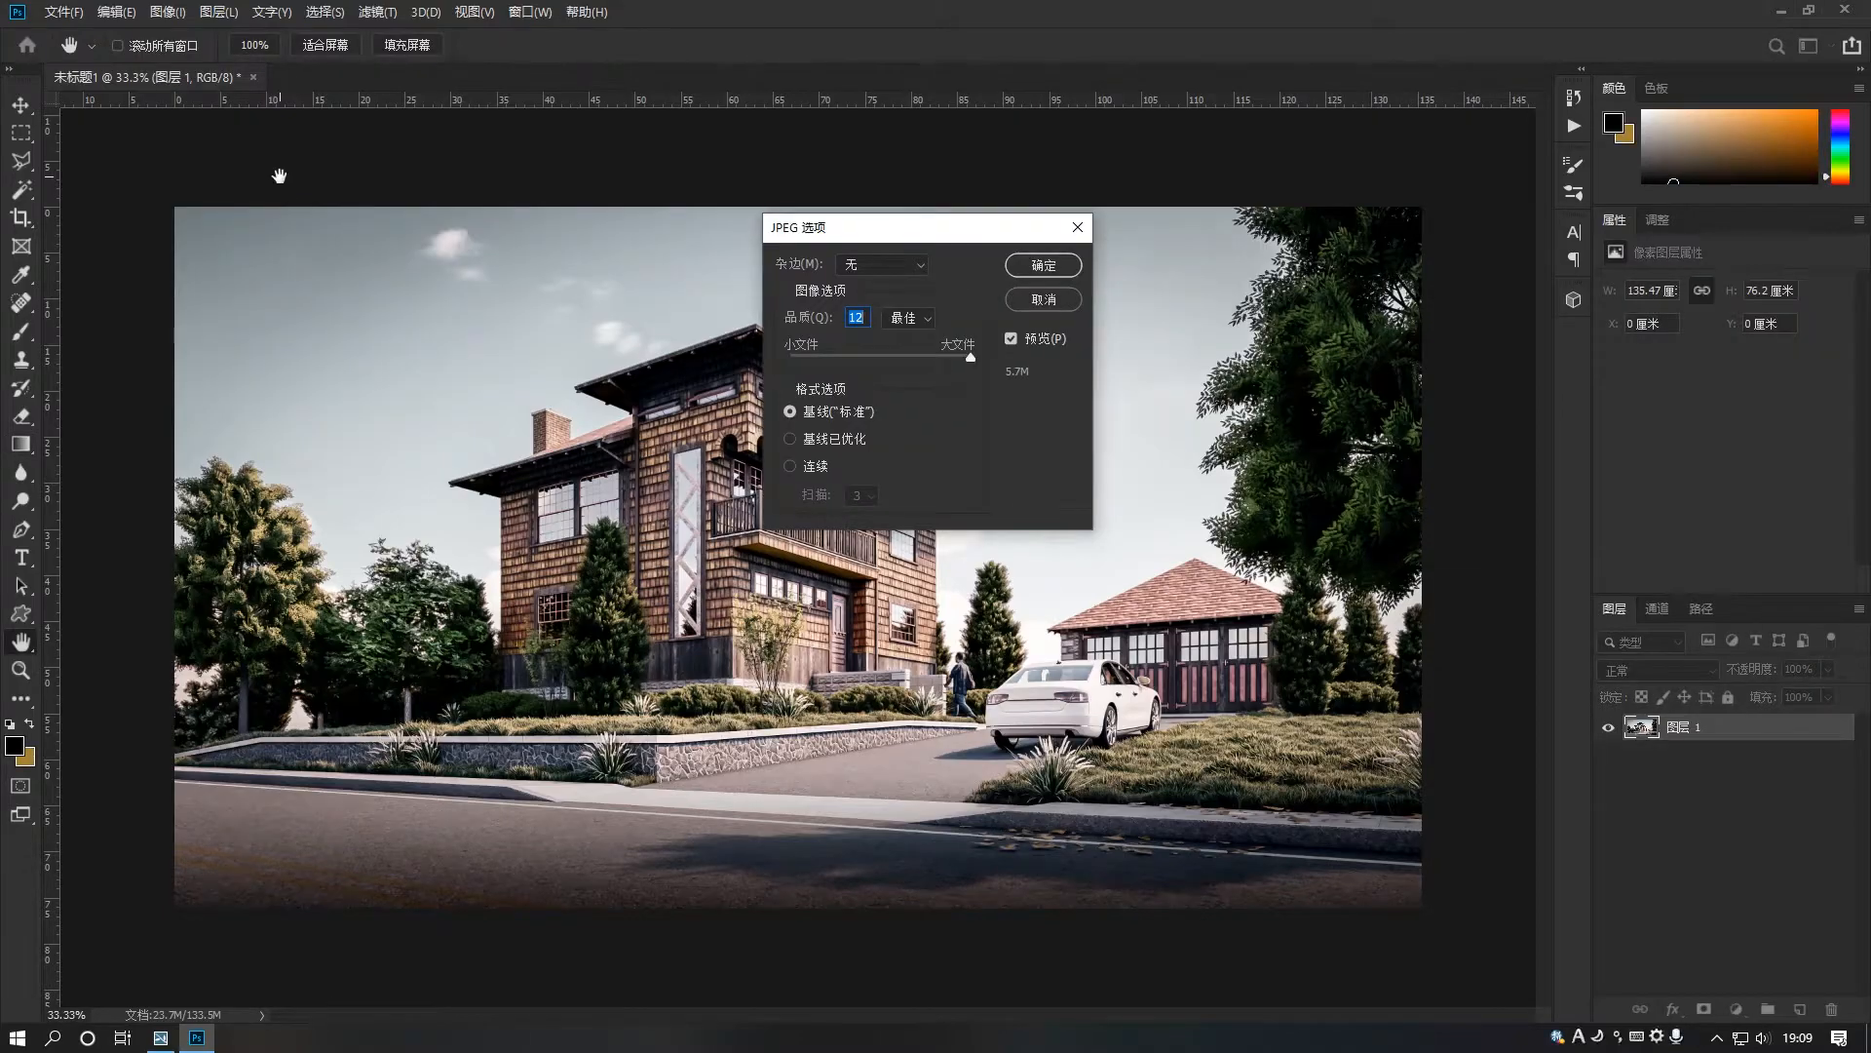
key(Return)
Save the layered document as 1.psd in the PSD folder of TUTORIAL 8
click(61, 13)
click(125, 252)
click(398, 42)
double_click(309, 239)
click(250, 615)
text(1)
key(Return)
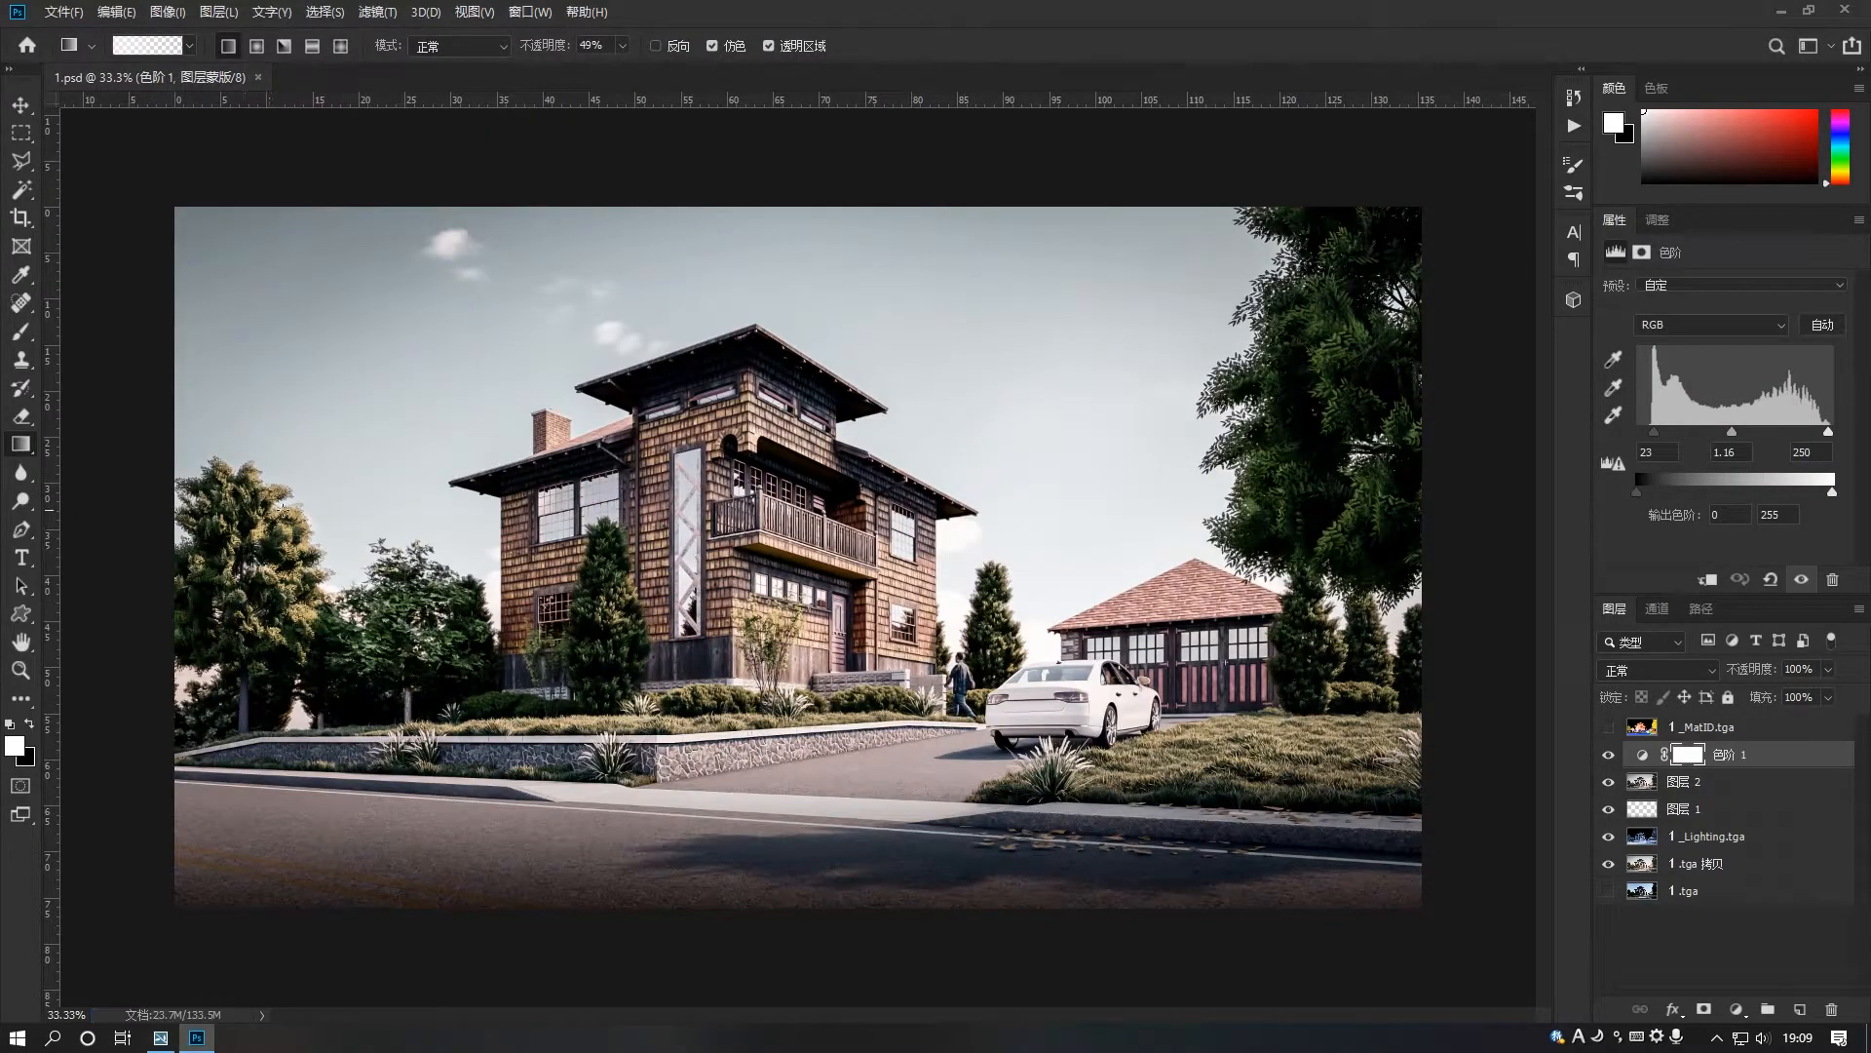
Resize the image proportionally to about one third of its pixel width and height
click(80, 13)
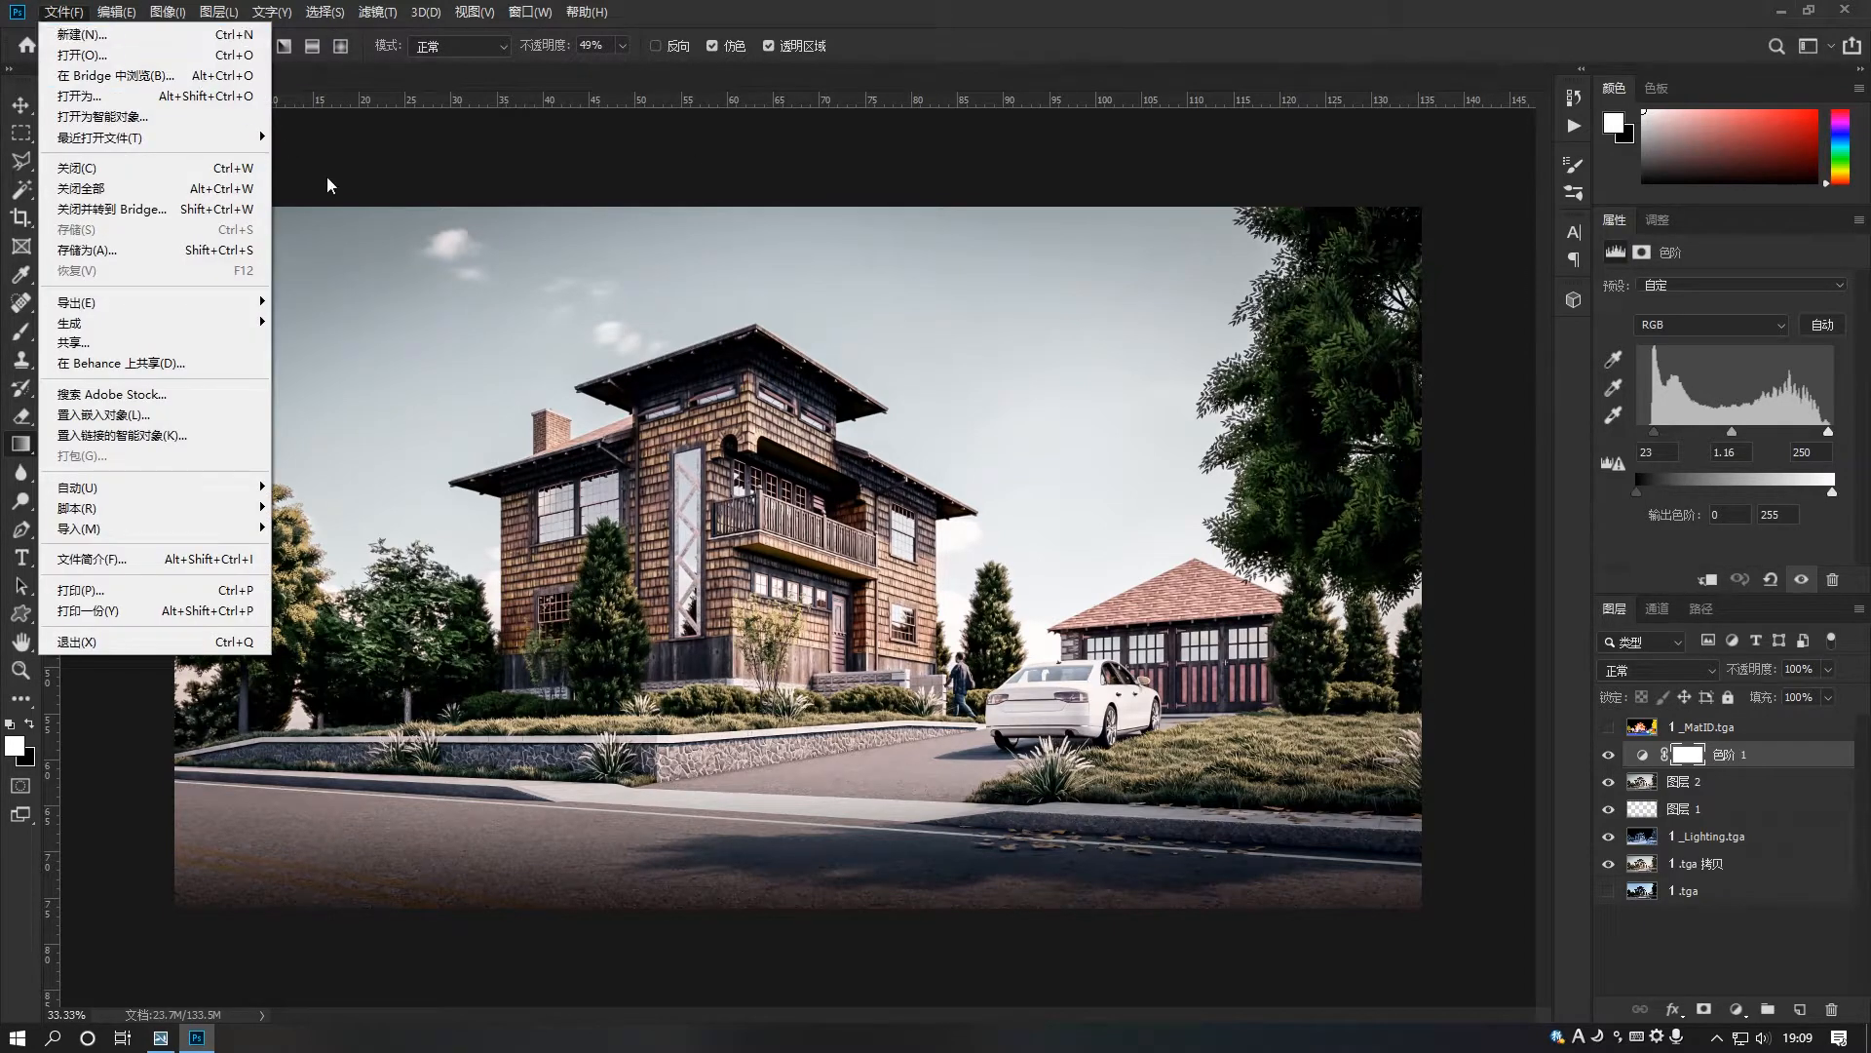
click(276, 175)
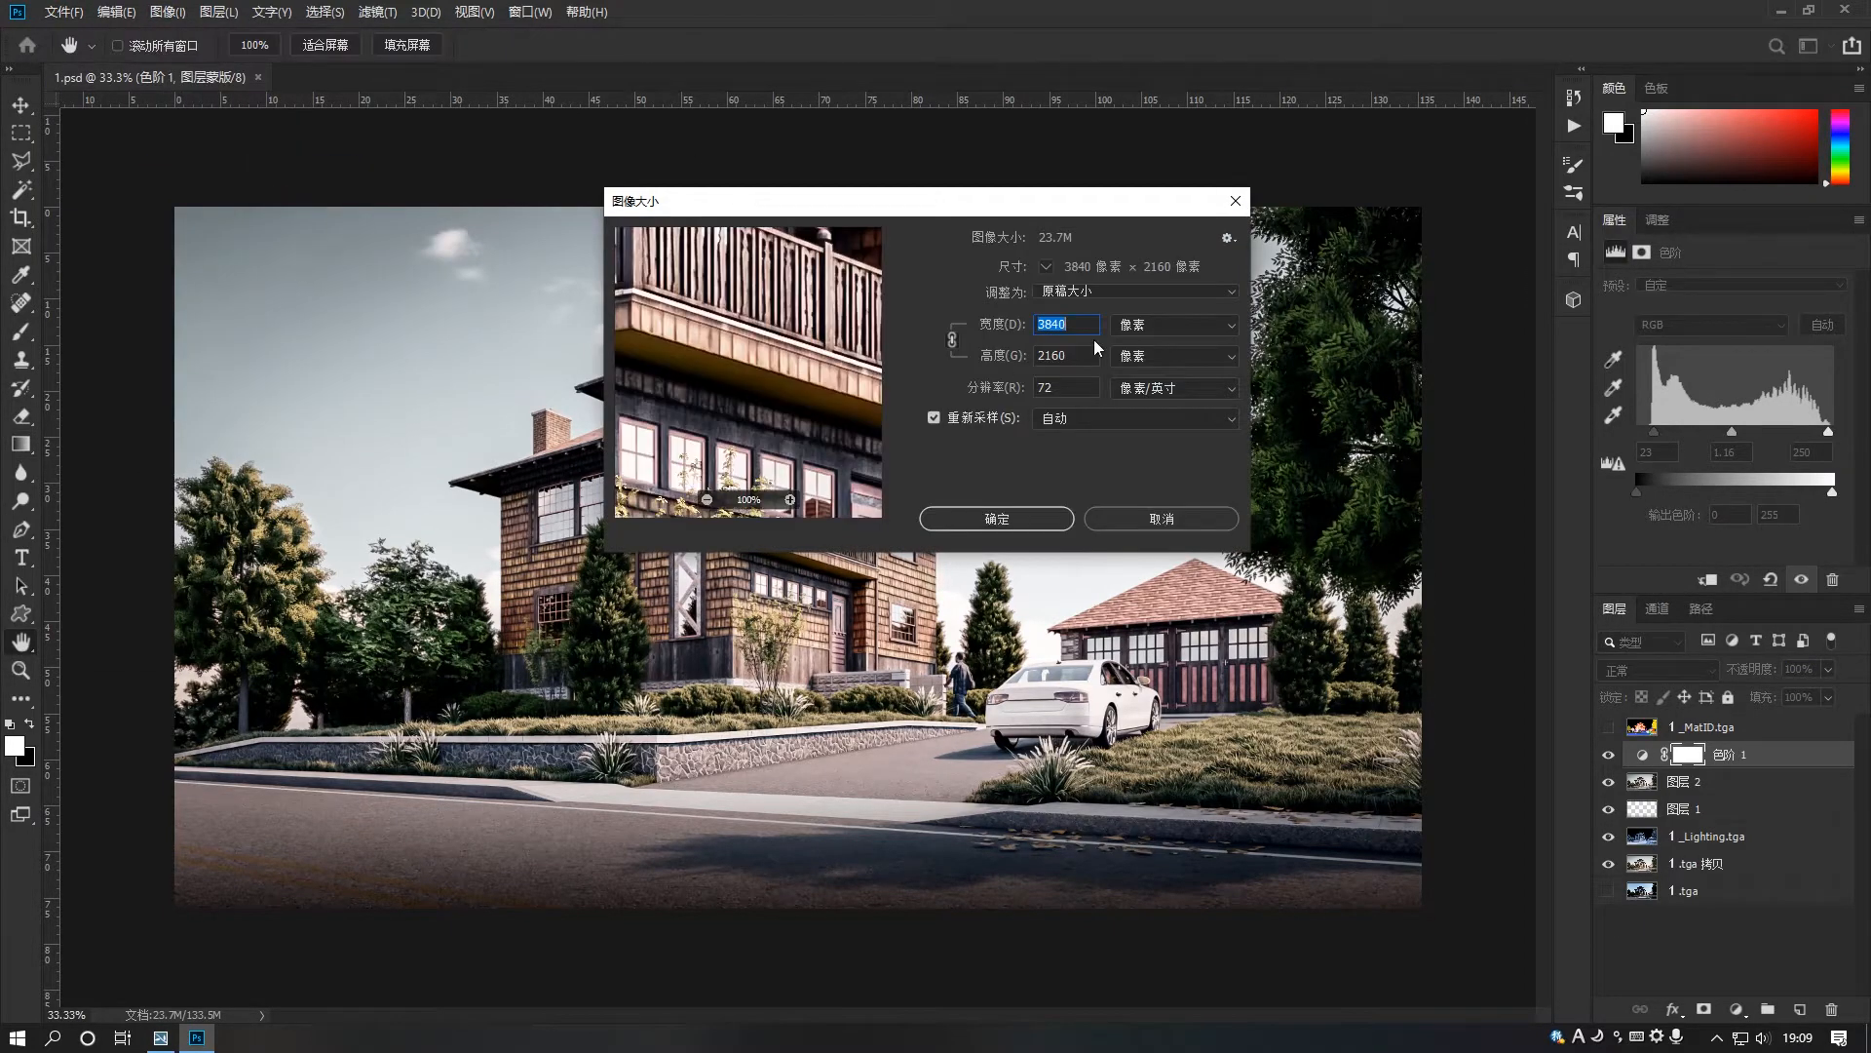
click(1020, 516)
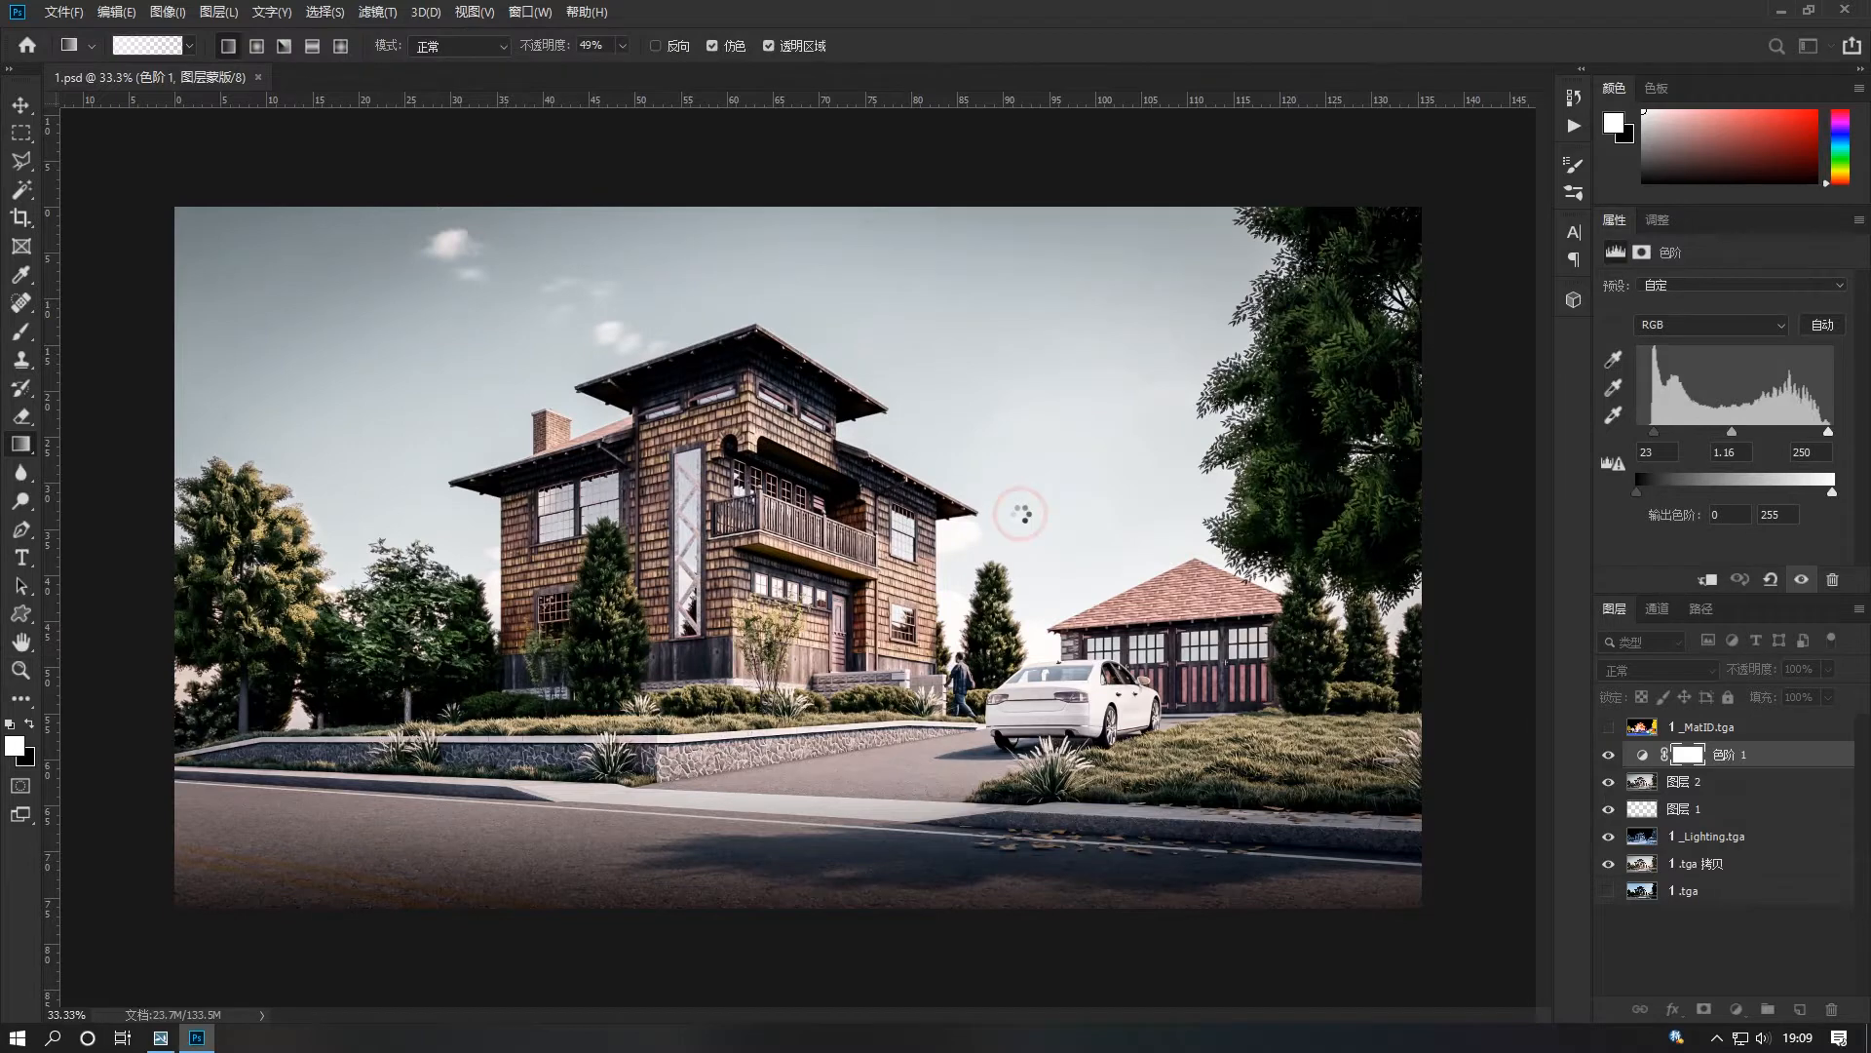
Save the reduced image as a JPEG named 1.1 in the JPG folder of TUTORIAL 8
click(68, 11)
click(146, 245)
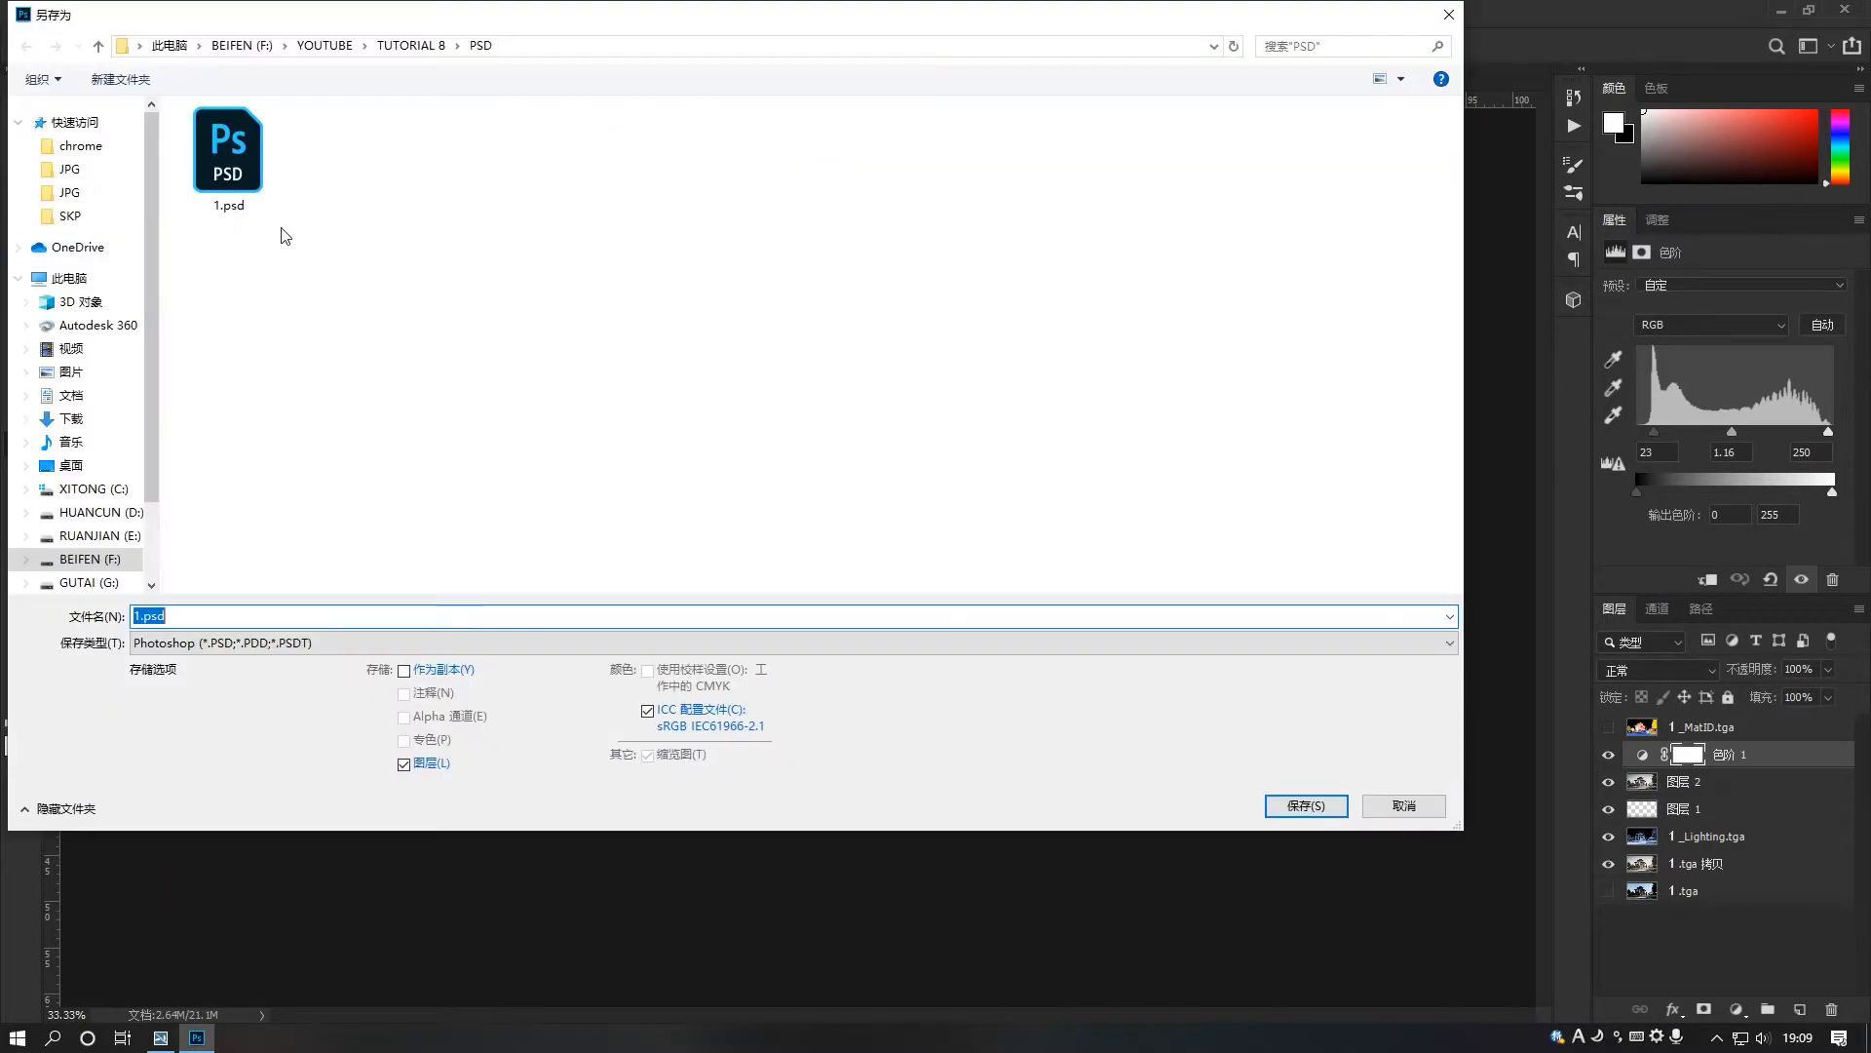
click(410, 44)
double_click(313, 130)
click(233, 643)
click(213, 814)
click(218, 610)
text(1.1)
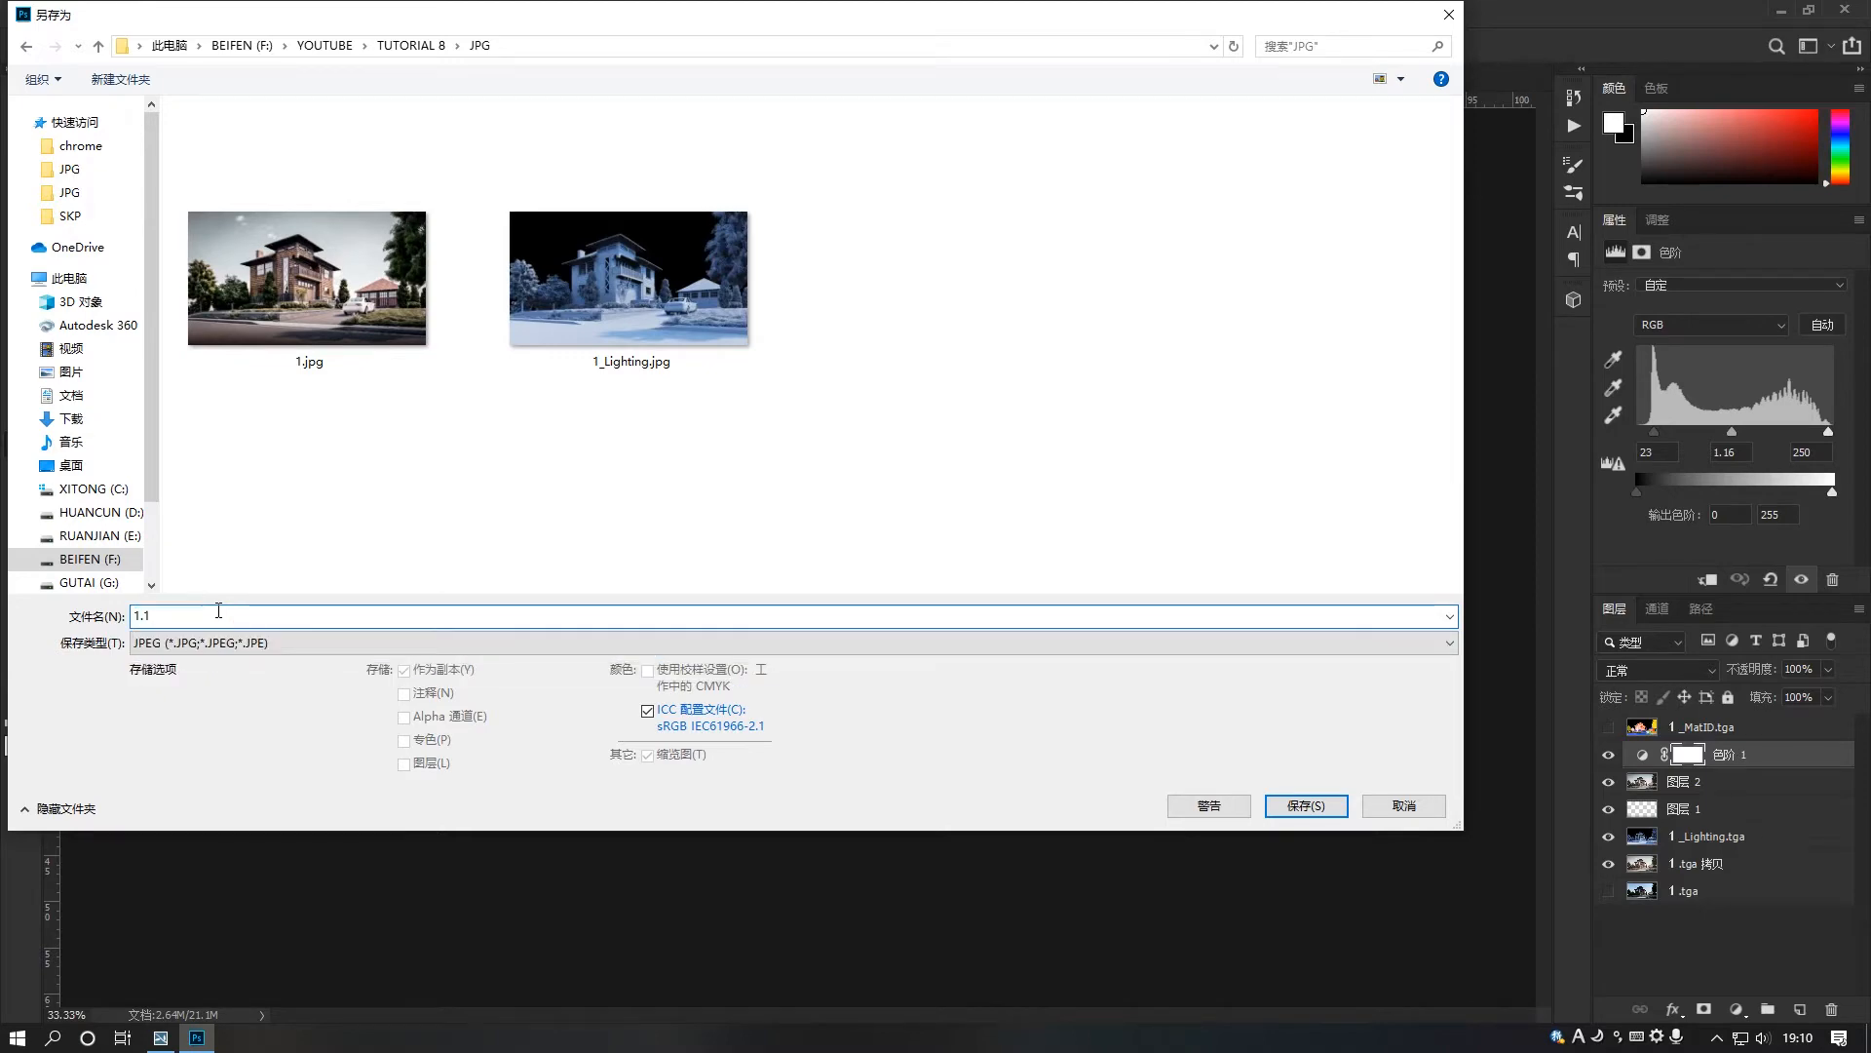
key(Return)
click(1044, 265)
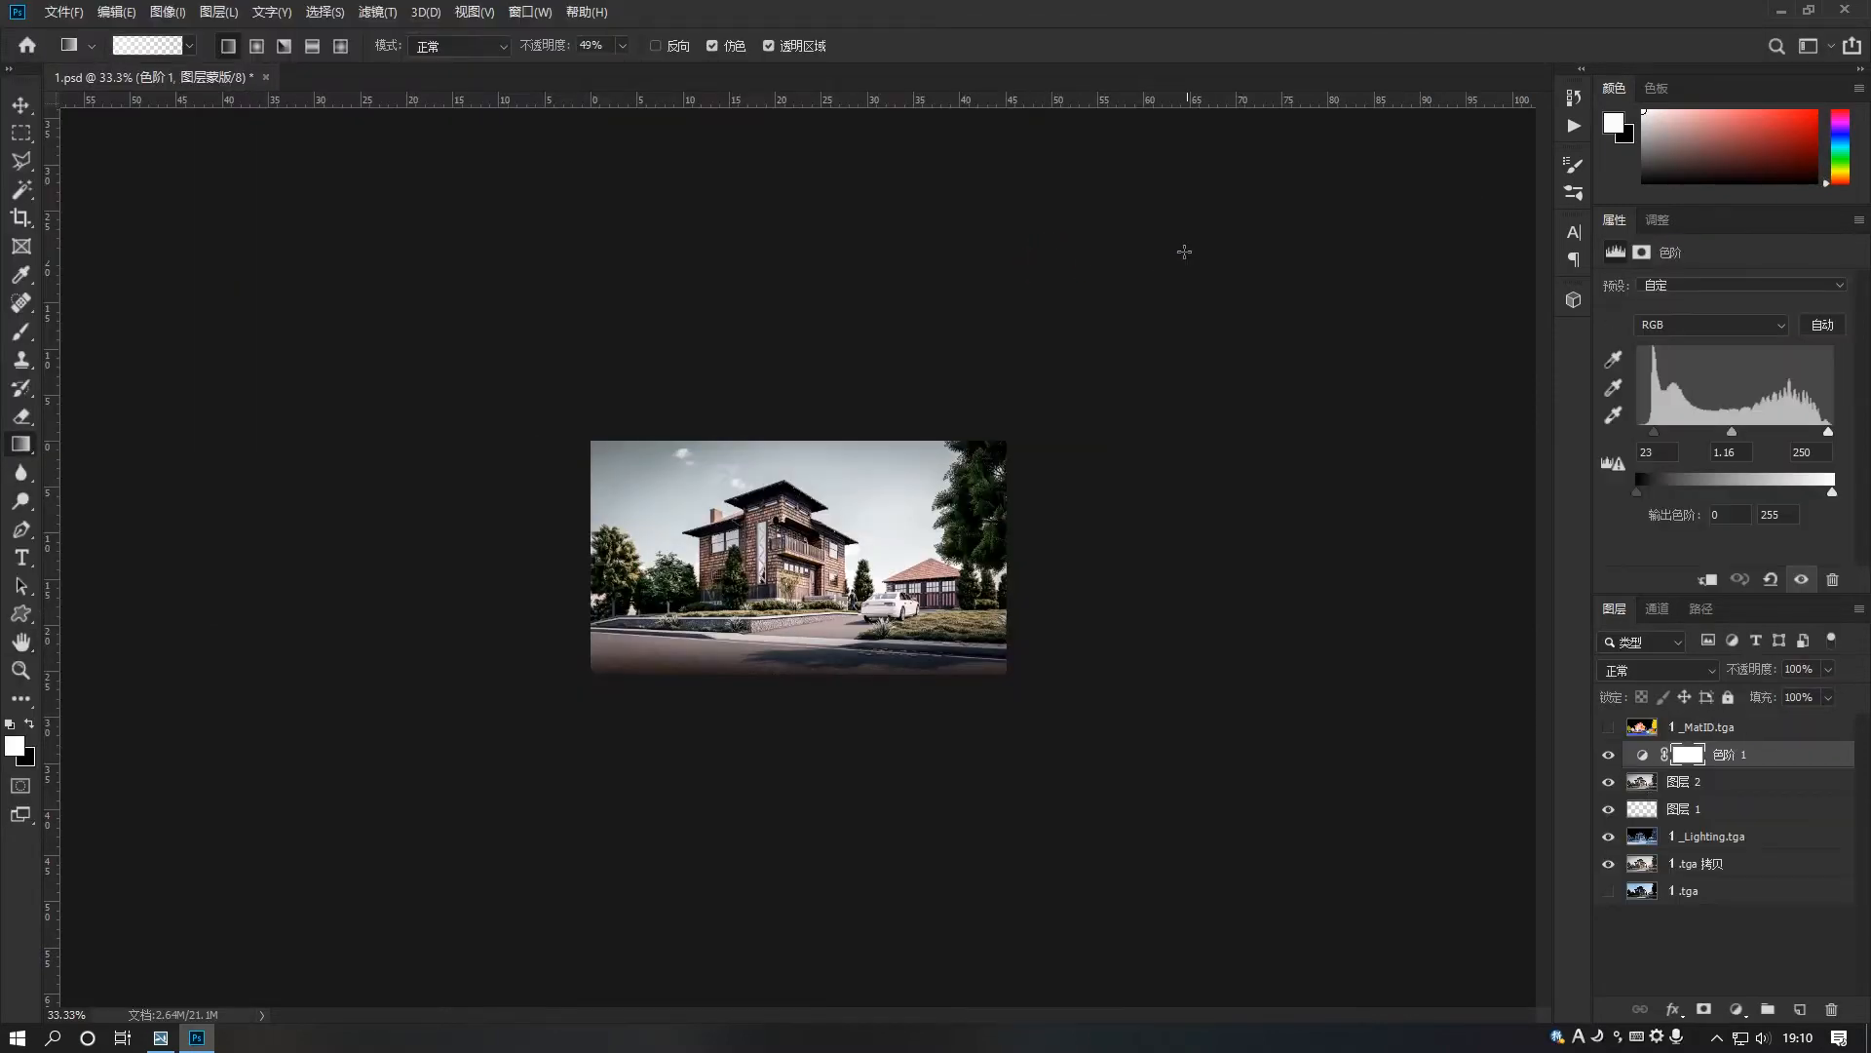